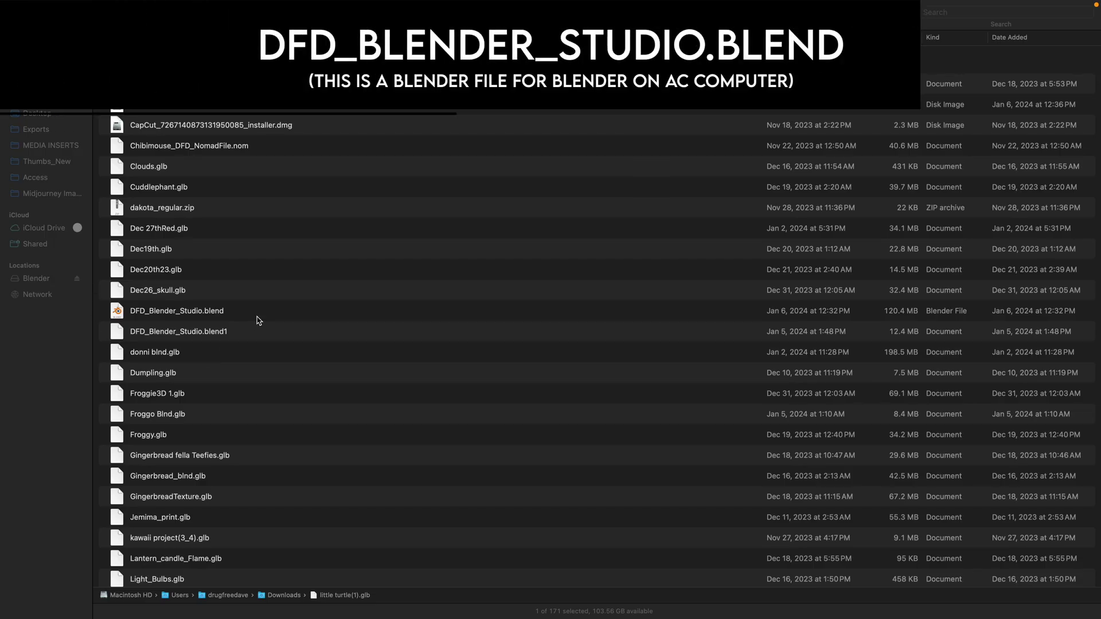
Launch Blender from the desktop, enlarge and reposition its window, and dismiss the splash screen.
click(562, 317)
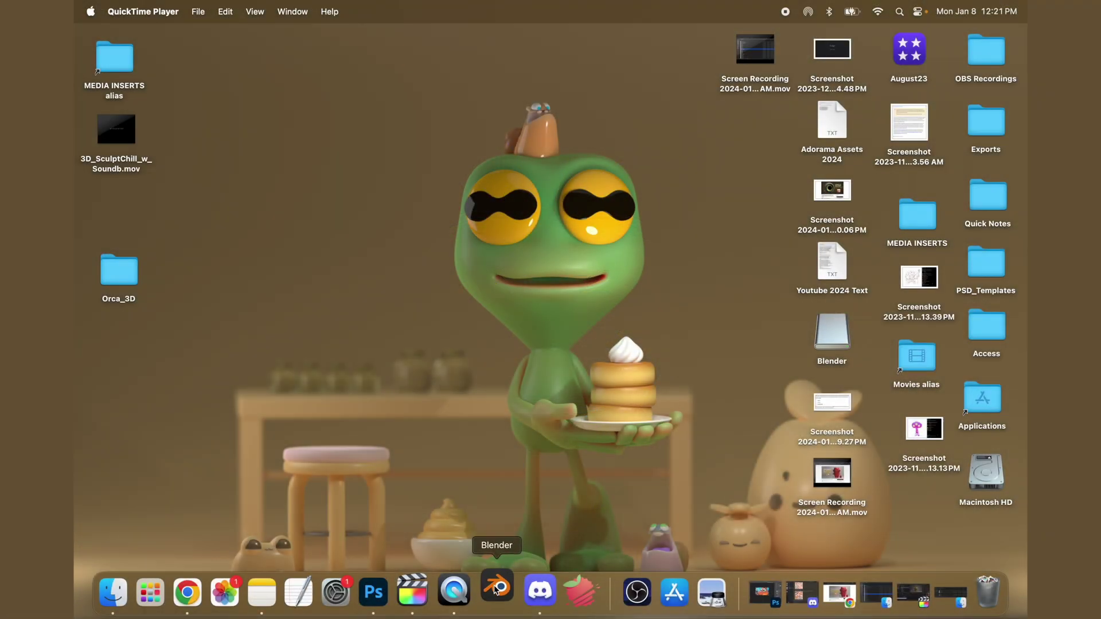
click(496, 589)
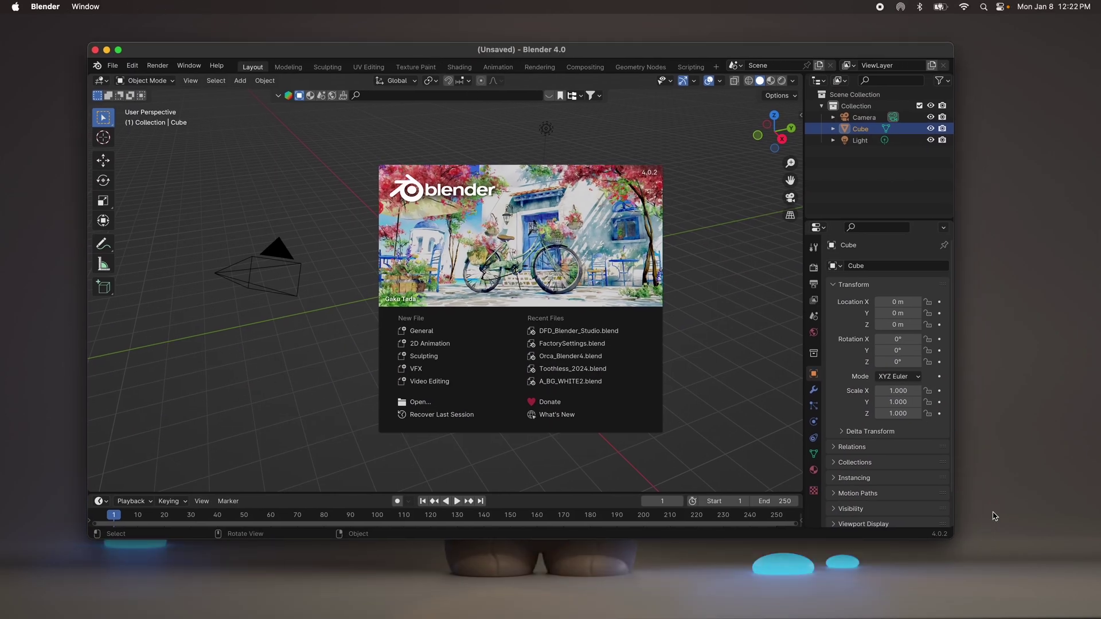
drag(952, 541, 1097, 613)
drag(745, 53, 723, 36)
click(393, 204)
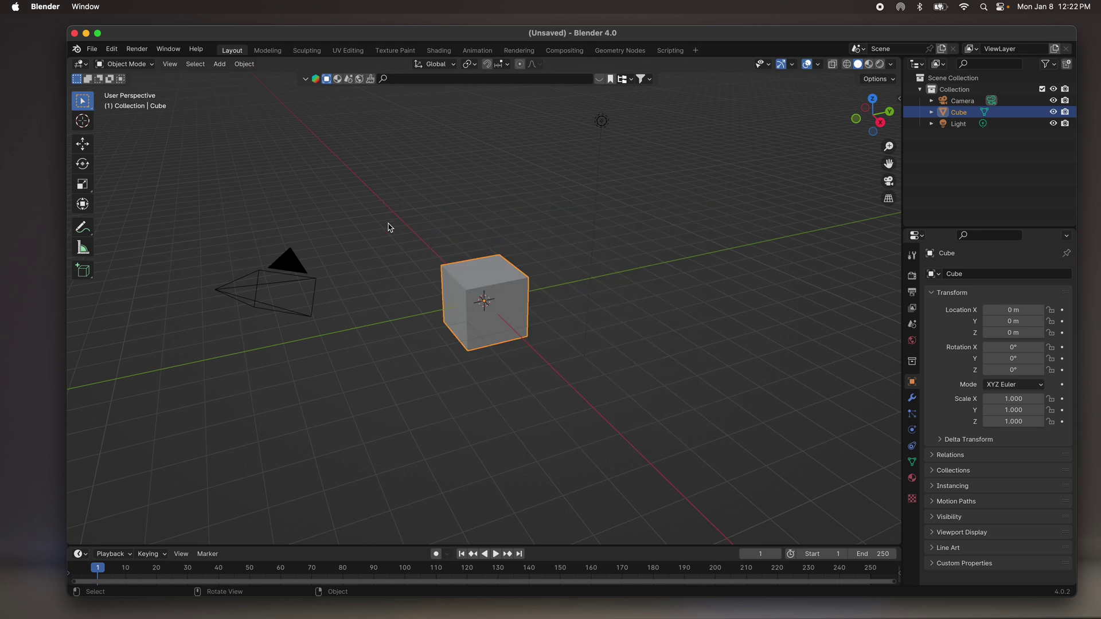
click(294, 267)
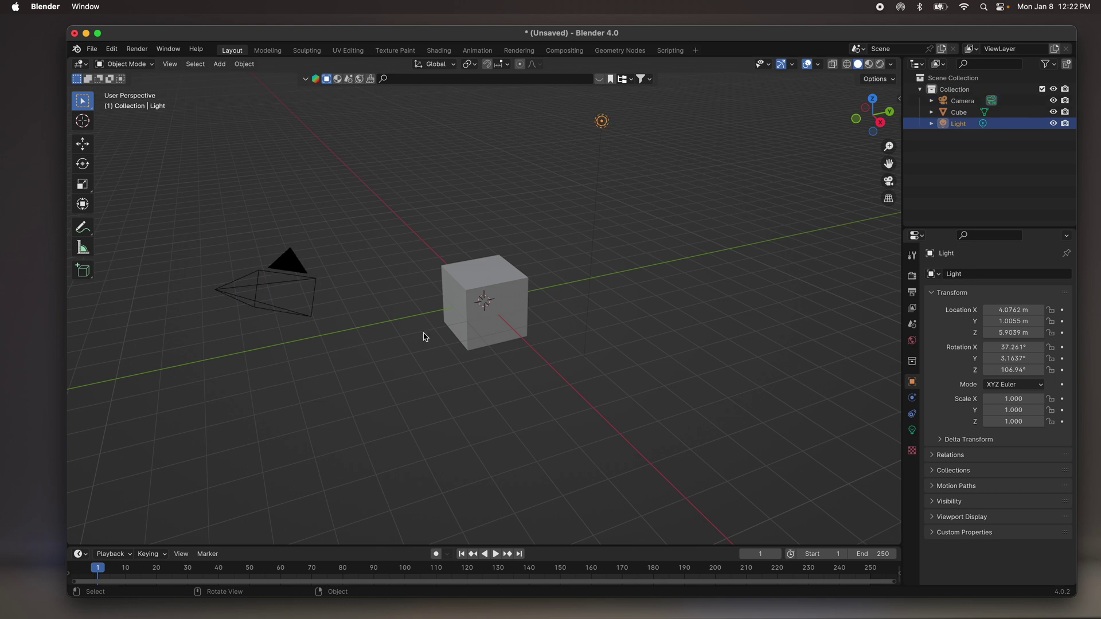
middle_drag(565, 306, 480, 274)
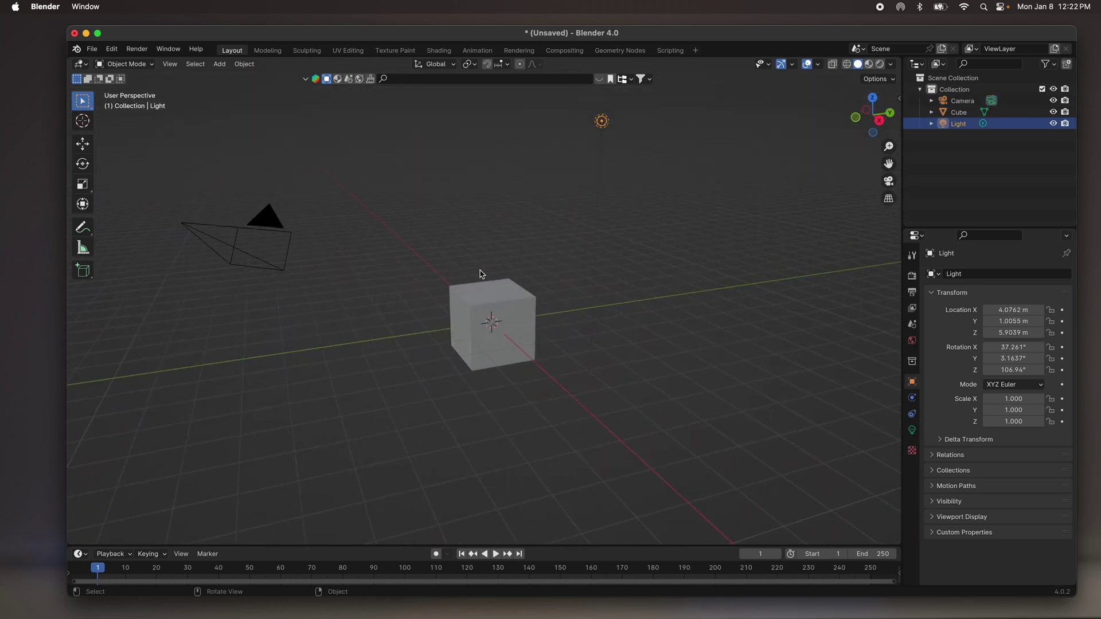
Bring up the file browser for opening DFD_Blender_Studio.blend, without saving the default scene.
click(93, 49)
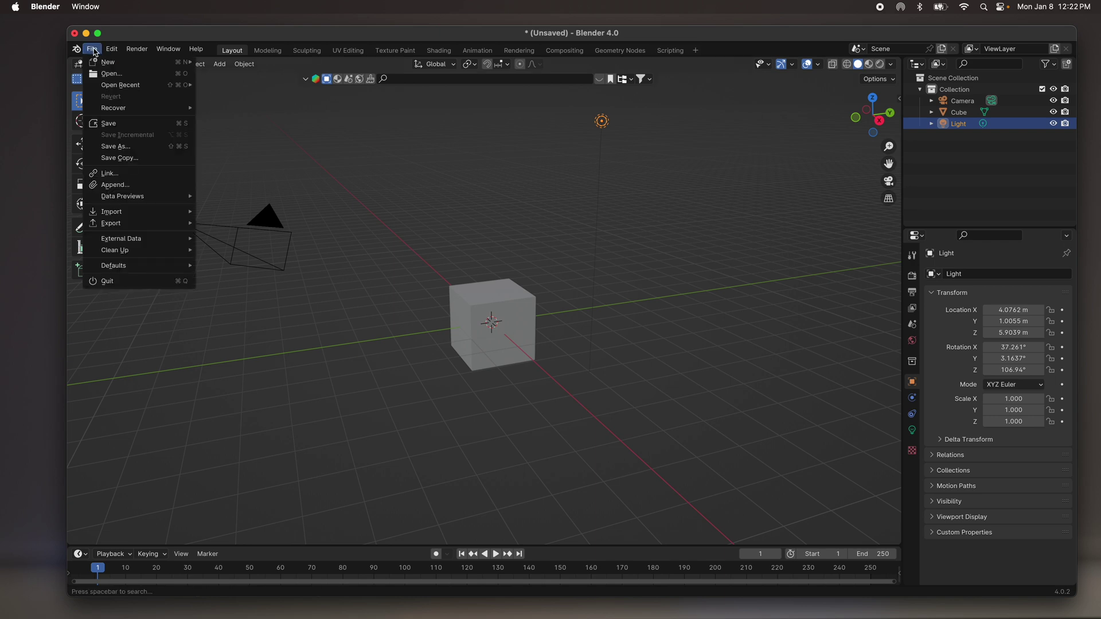
click(112, 74)
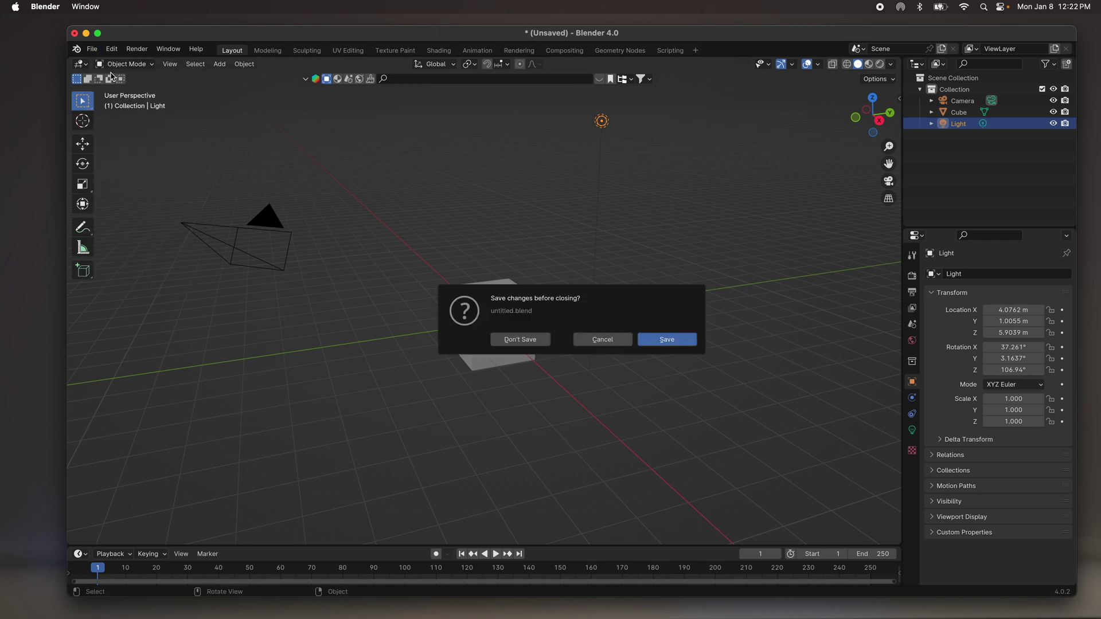
click(522, 339)
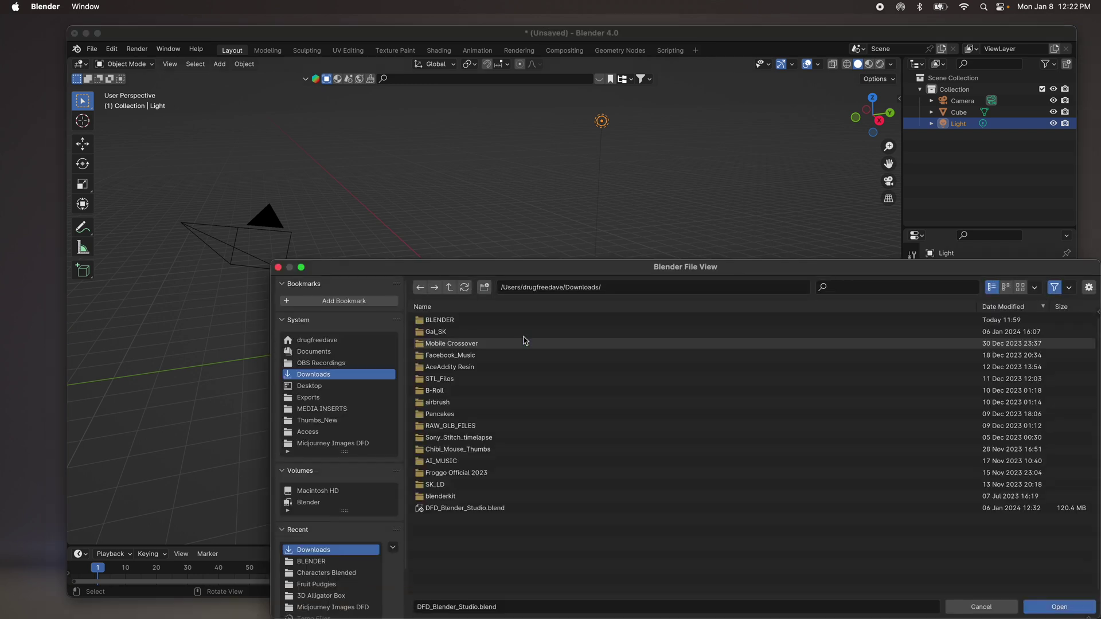
drag(523, 270, 441, 165)
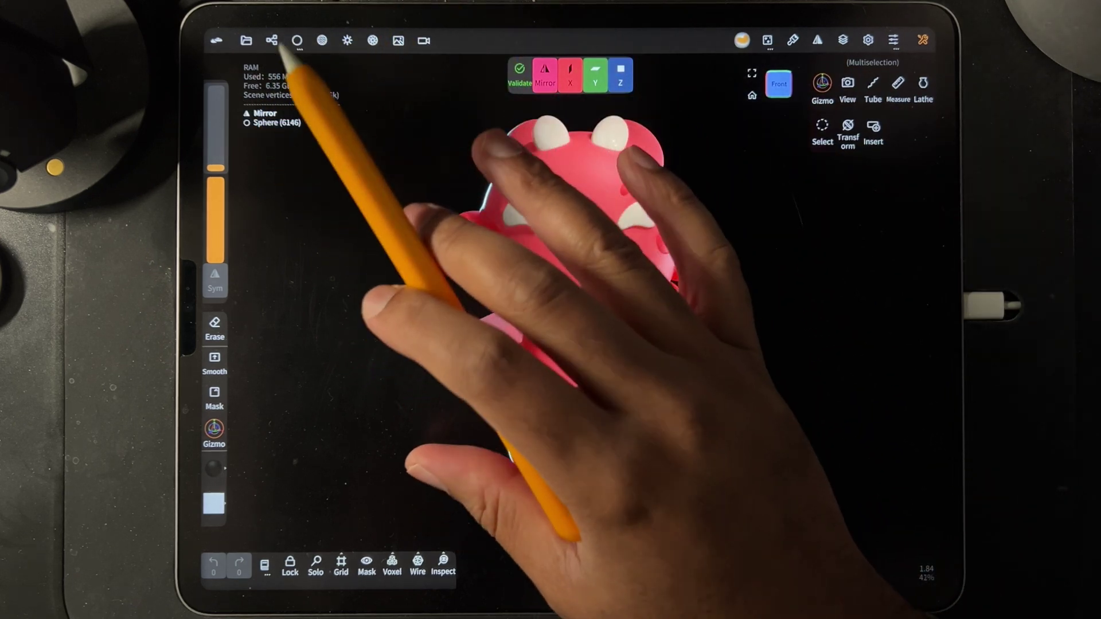
In Nomad Sculpt, validate the horns' Mirror together with its child Sphere, using the Join children option.
click(272, 40)
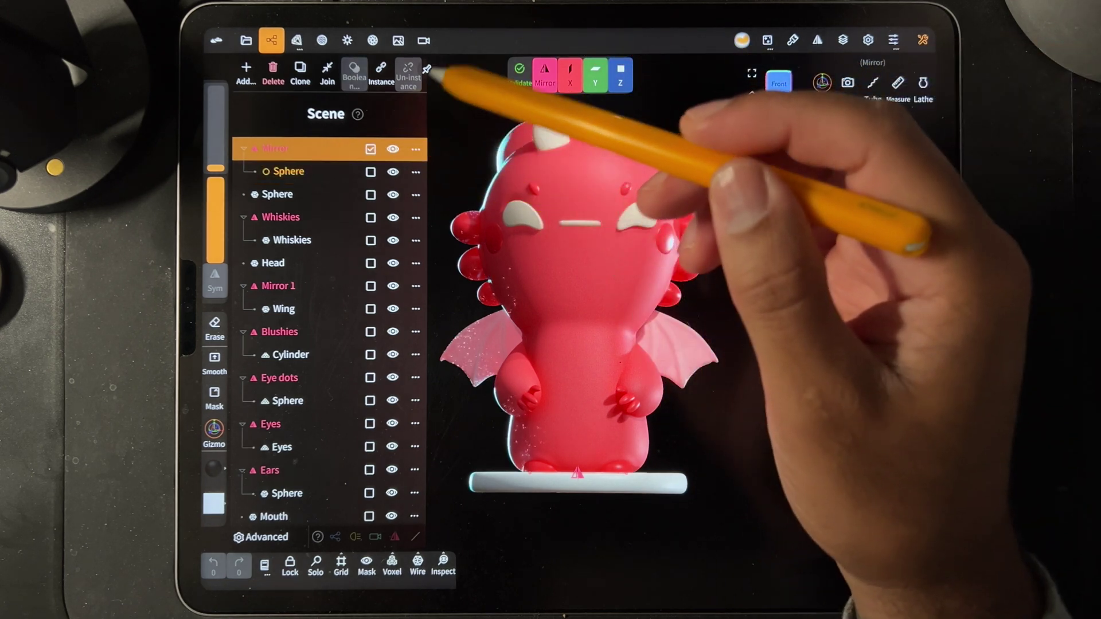
click(326, 174)
click(327, 172)
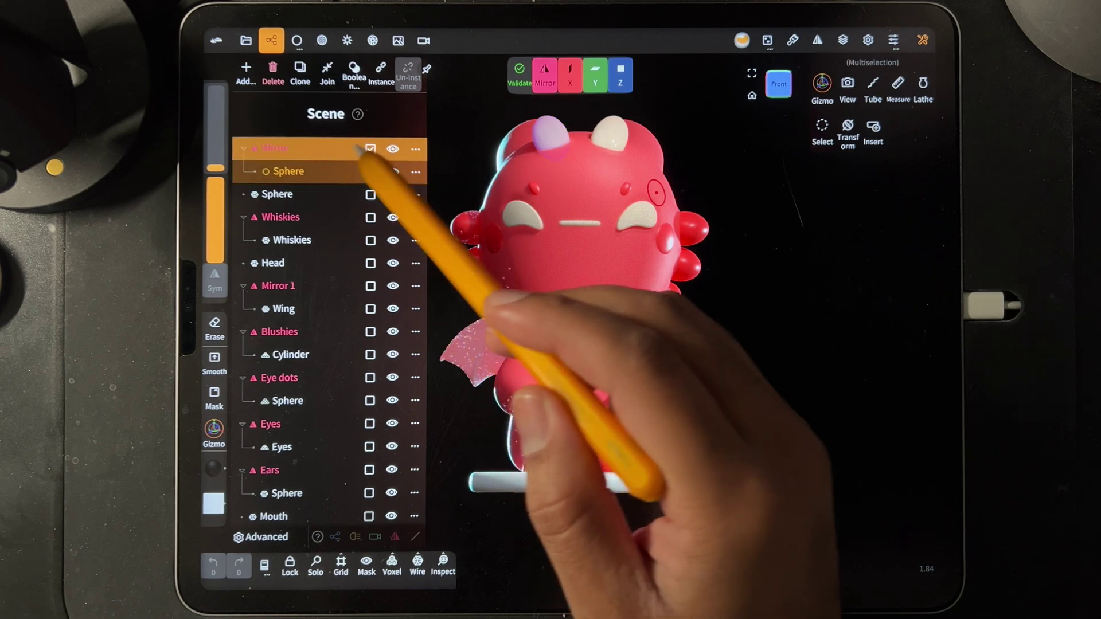
click(519, 75)
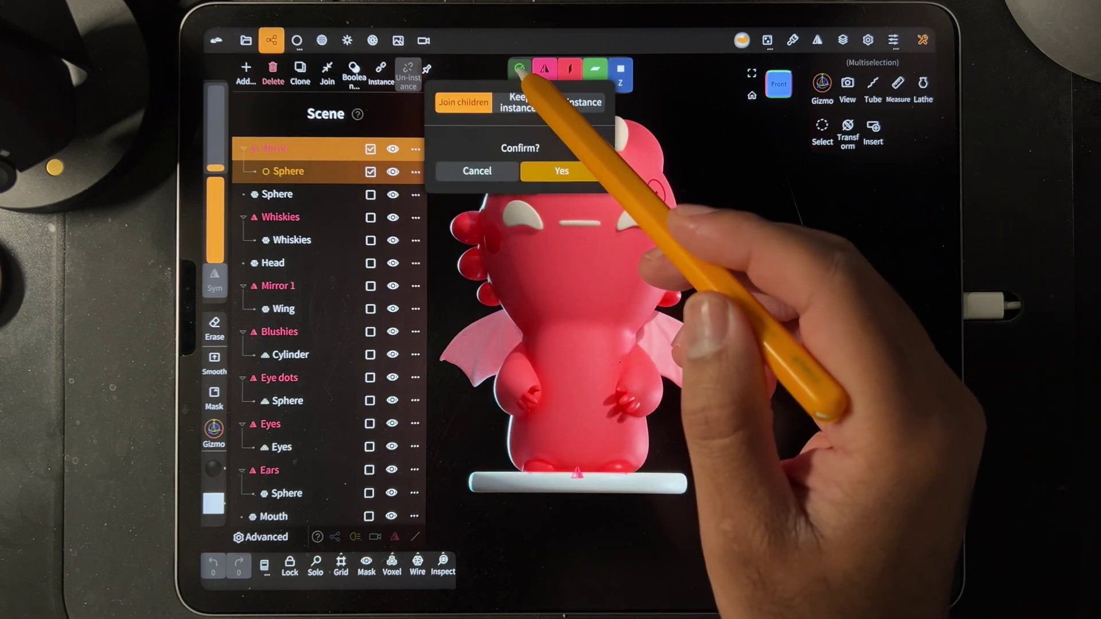
click(561, 170)
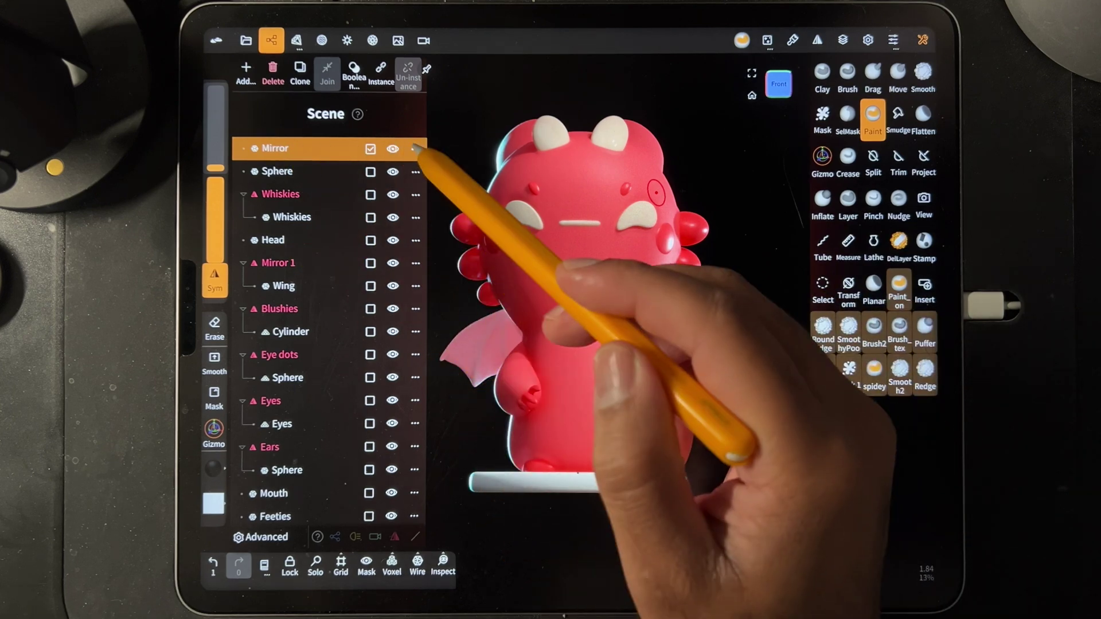
Rename the validated Mirror object as Horns.
click(442, 200)
text(H)
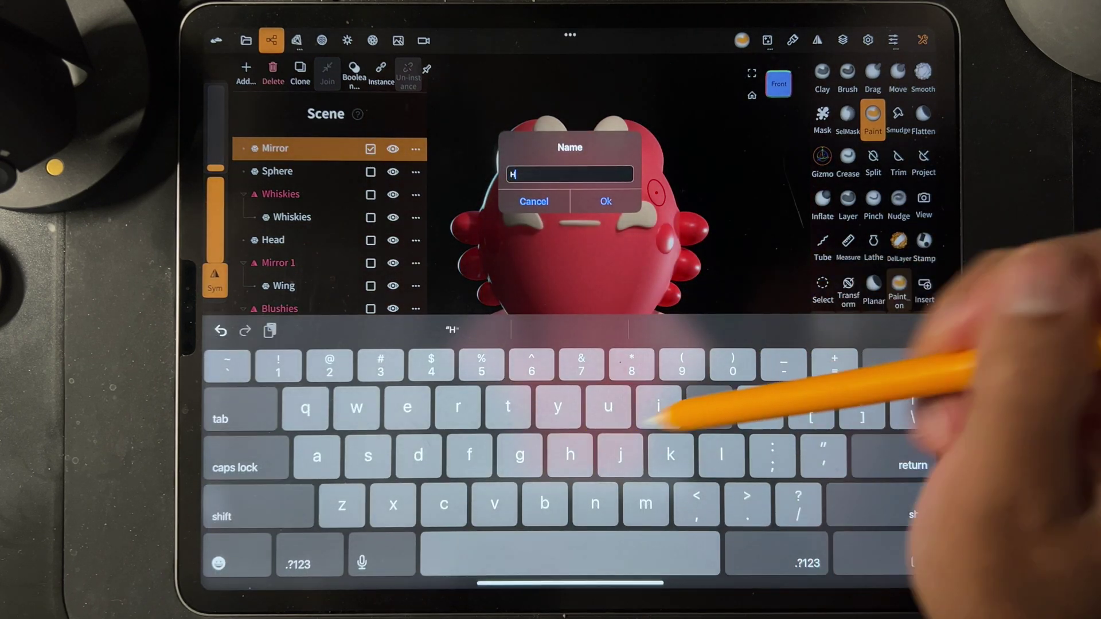
text(orns)
click(605, 201)
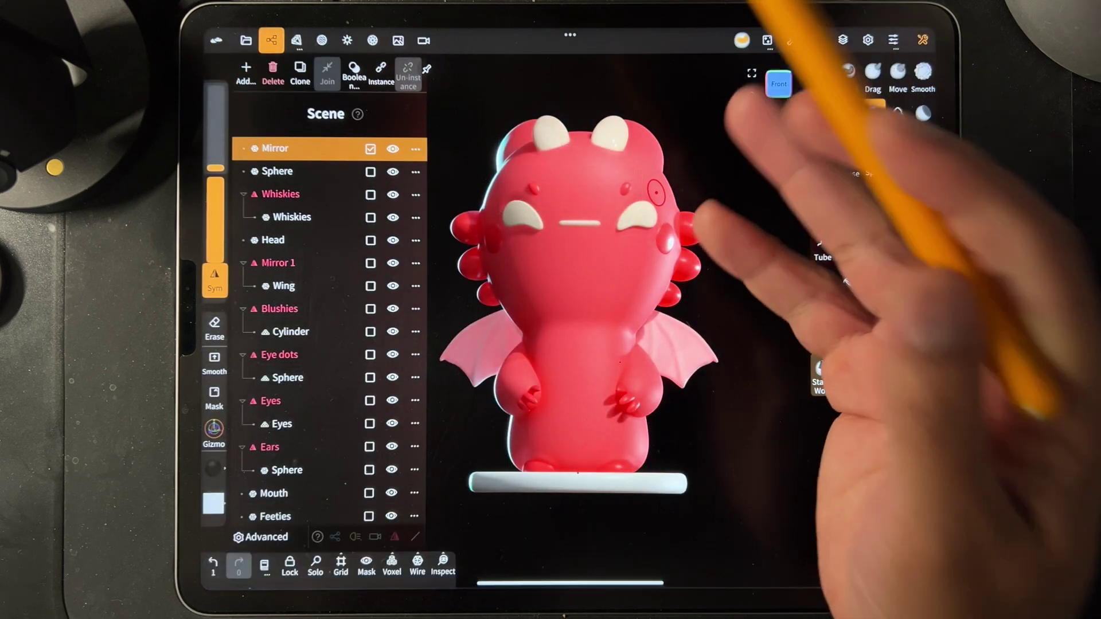
Check which part the standalone Sphere below Horns is and rename it as Tail.
click(299, 171)
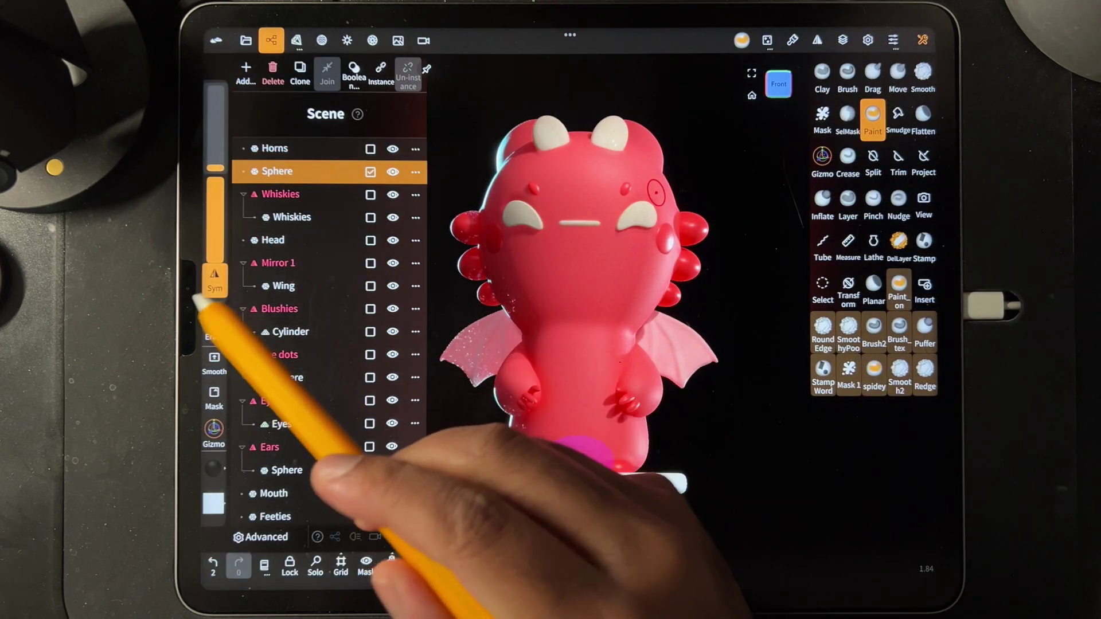
click(392, 171)
click(393, 171)
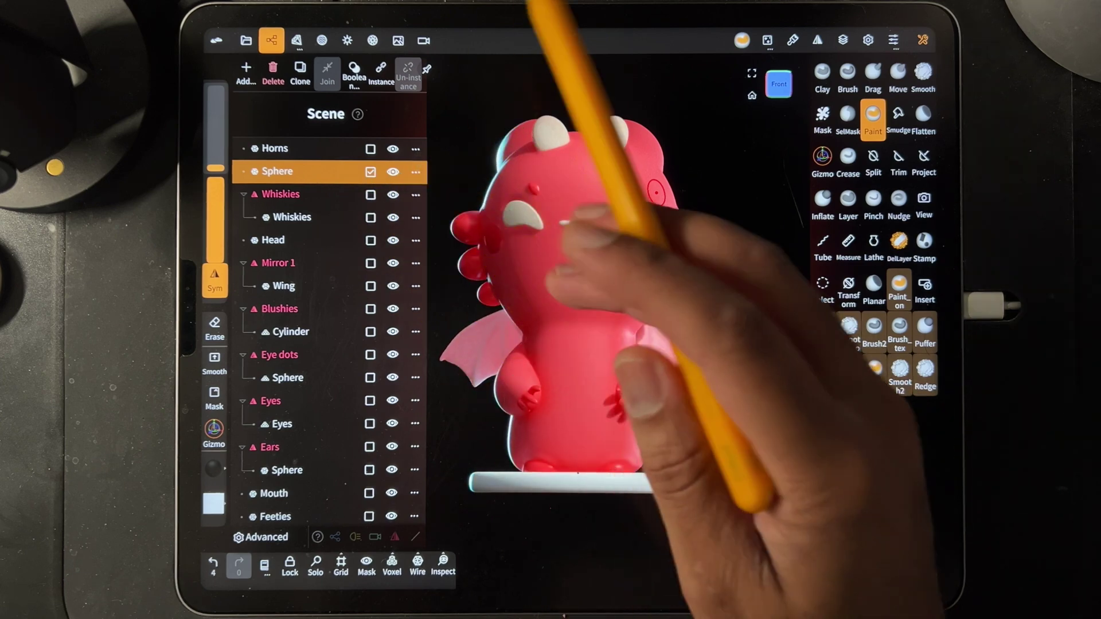
drag(576, 229, 625, 215)
scroll(573, 247, down, 3)
drag(565, 252, 613, 275)
click(271, 40)
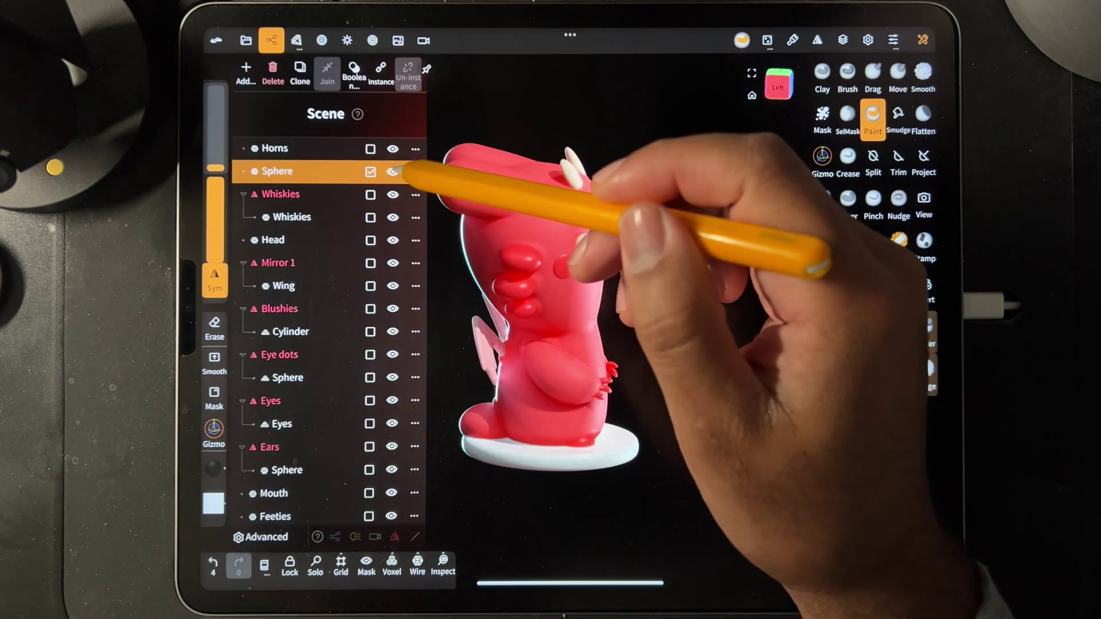
click(441, 224)
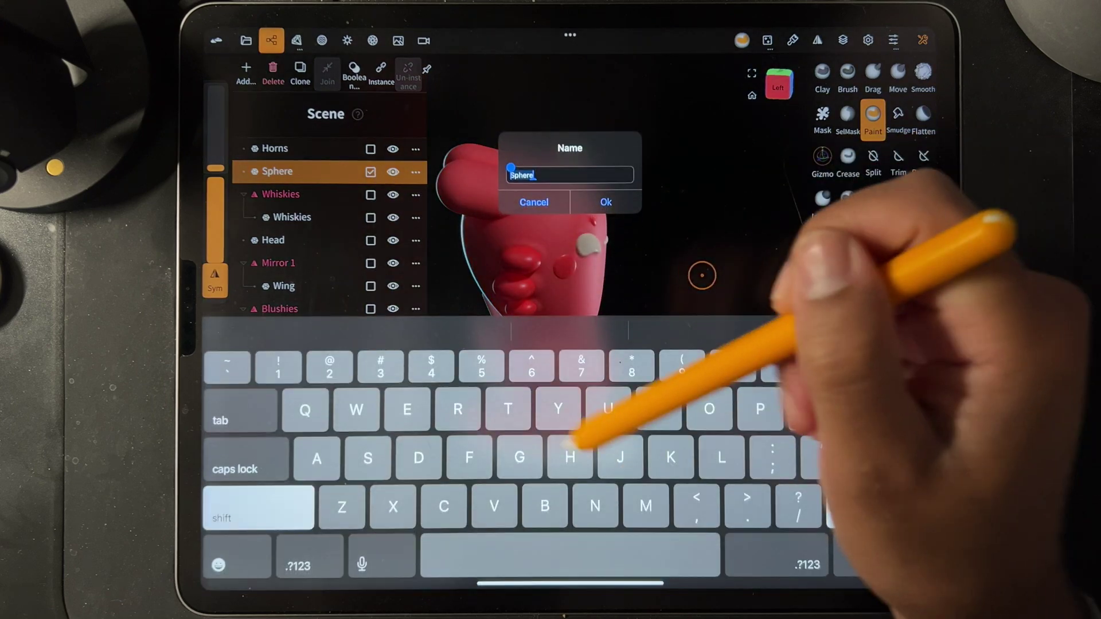
text(Tail)
click(606, 201)
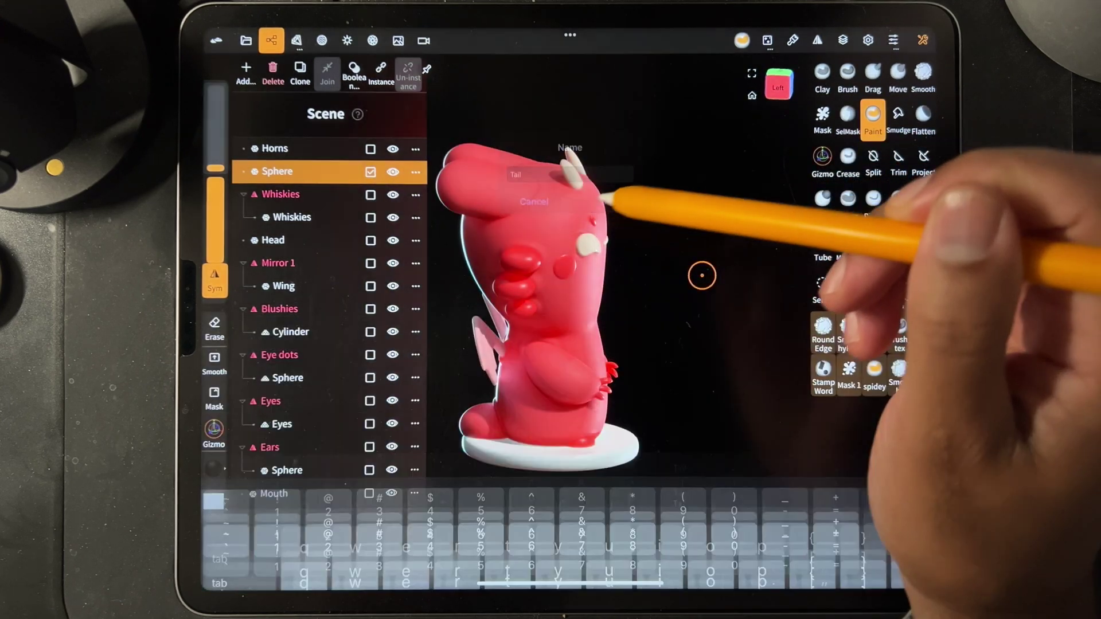
Validate the Whiskies mirror so that it becomes a single object.
click(321, 189)
click(519, 72)
click(562, 170)
Validate the Mirror 1 group containing the wing and rename it as Wings.
click(519, 73)
click(562, 170)
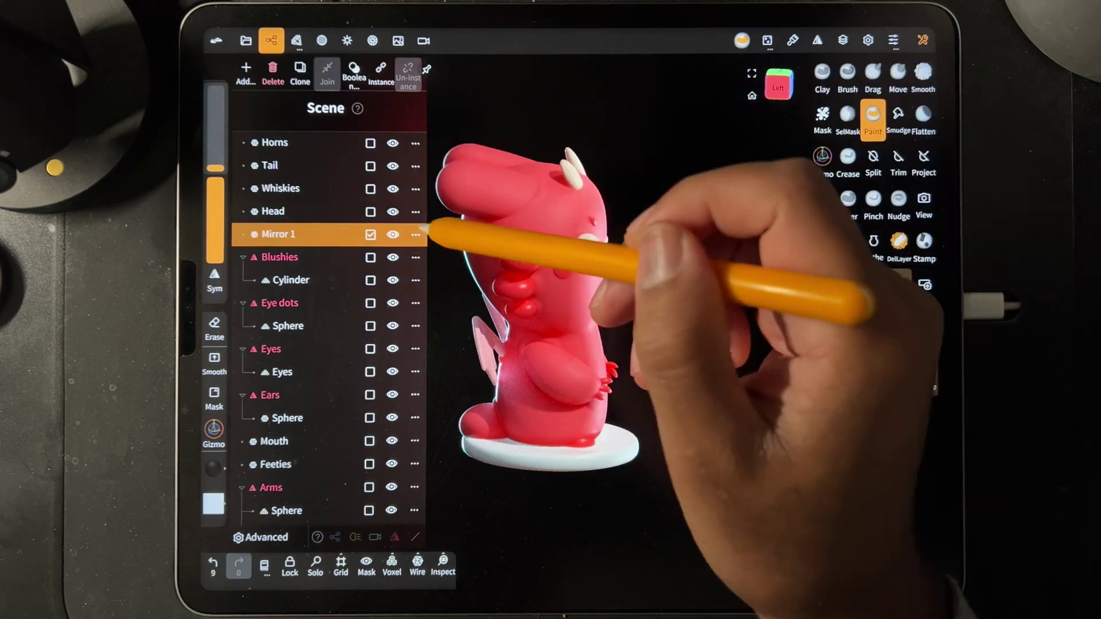
click(415, 235)
click(442, 292)
text(Wings)
click(606, 202)
Validate the Blushies mirror and rename it as Blushy.
click(312, 258)
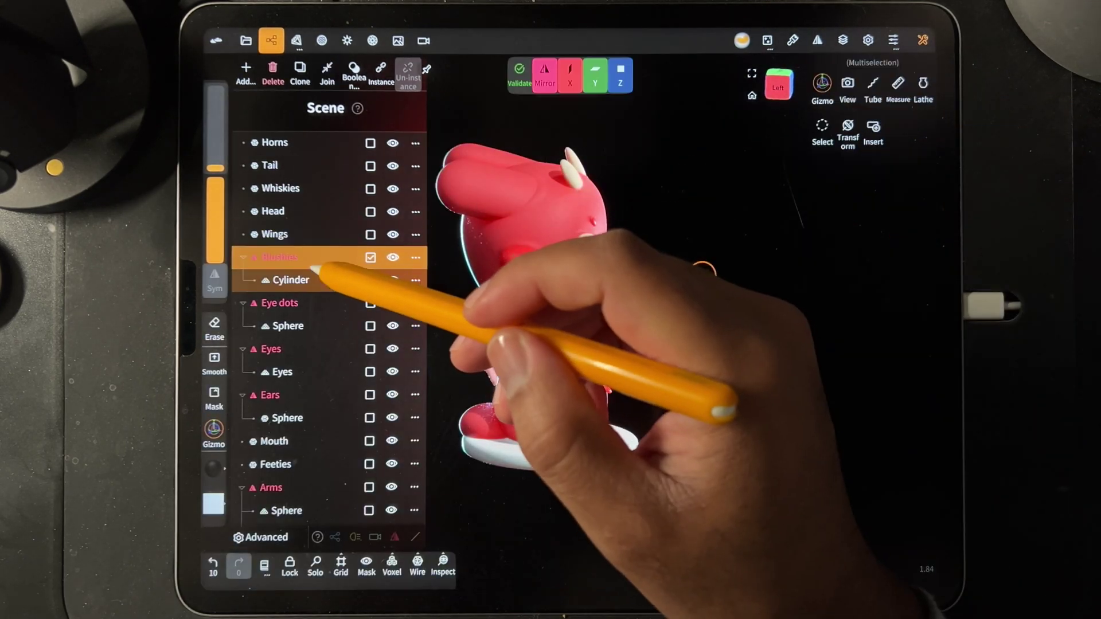
click(519, 74)
click(415, 257)
click(442, 315)
text(Blushy)
click(605, 201)
Validate the Eye dots, Eyes and Ears mirrors into single objects.
click(324, 280)
click(519, 75)
click(324, 303)
click(519, 74)
click(324, 327)
click(519, 75)
Clone the Arms mirror group together with its two child objects, Sphere and Sphere 3.
click(324, 395)
click(321, 441)
click(310, 395)
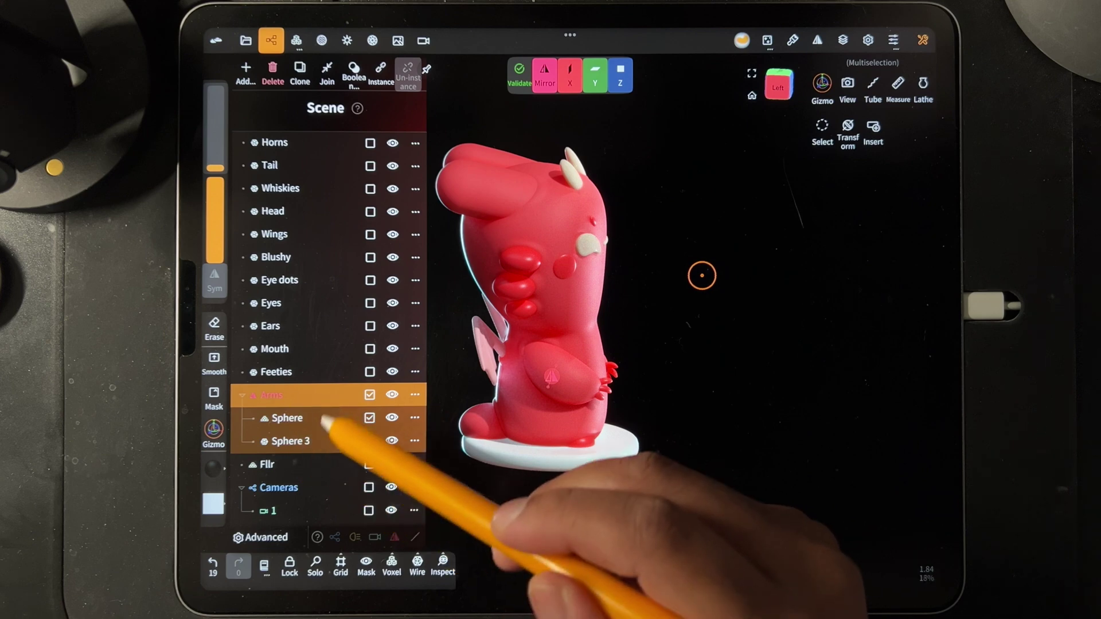
click(309, 441)
click(310, 418)
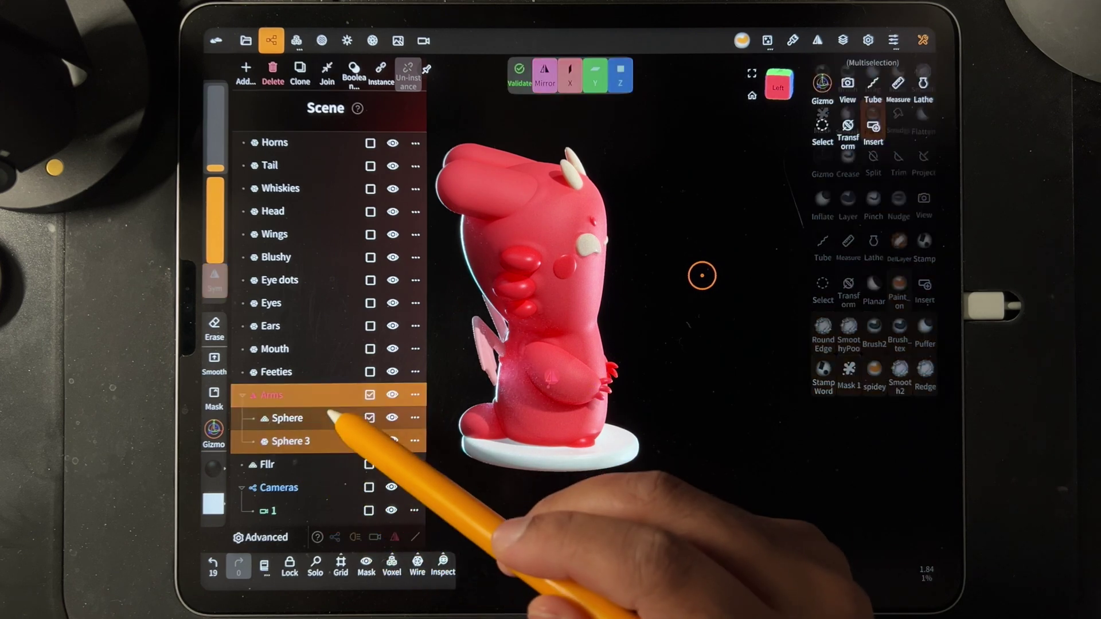
click(329, 396)
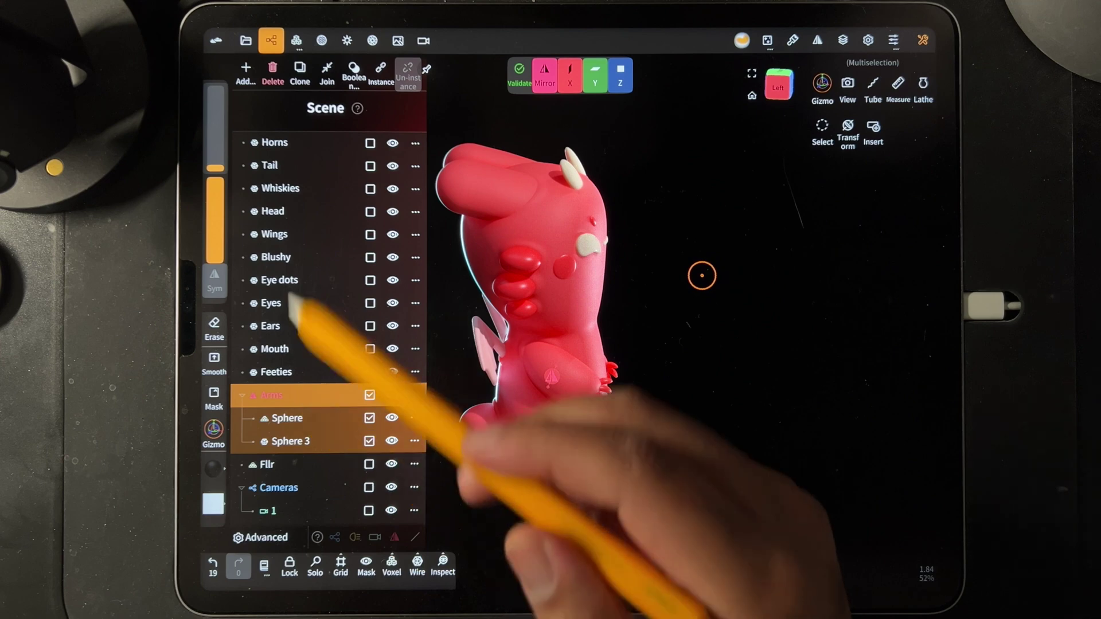
click(297, 68)
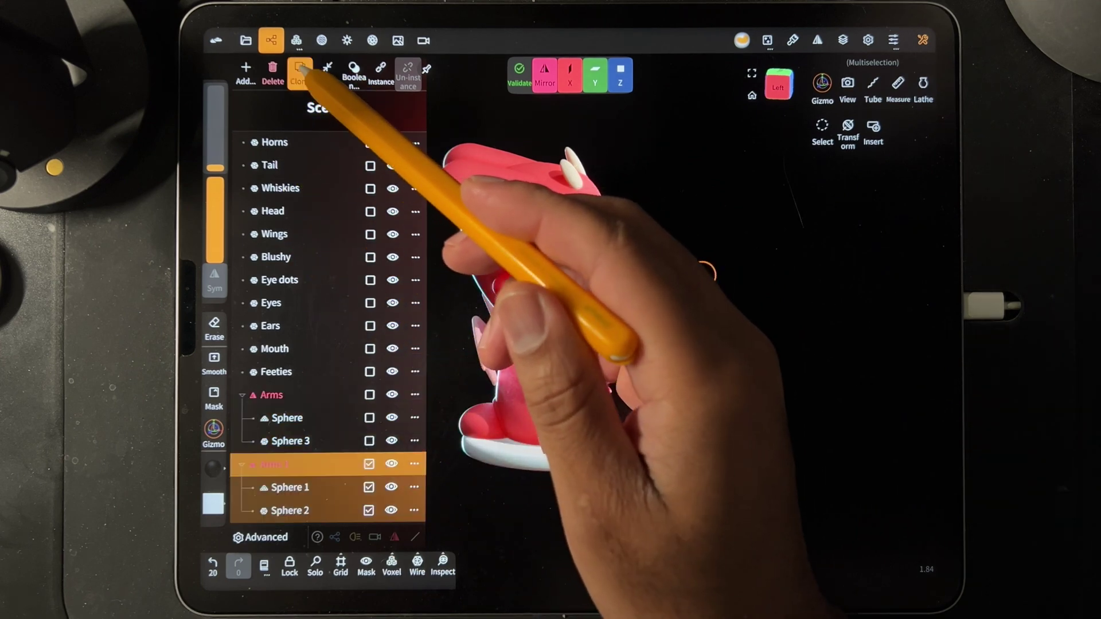
Delete Sphere 3 from the original Arms group and Sphere 1 from the cloned Arms 1 group.
drag(328, 386, 328, 301)
click(292, 353)
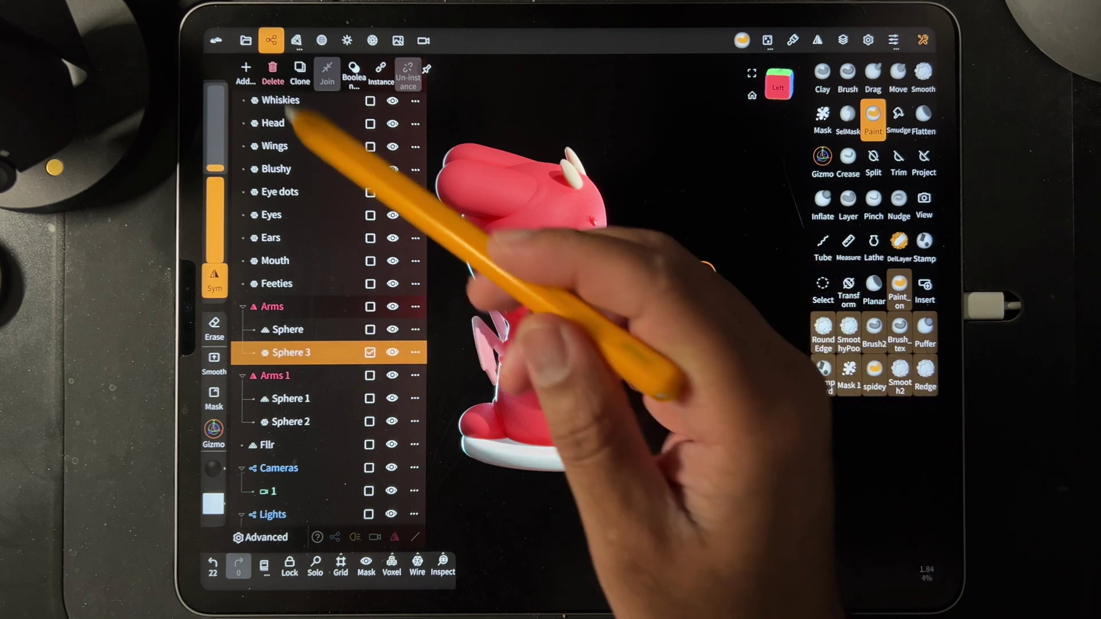
click(273, 68)
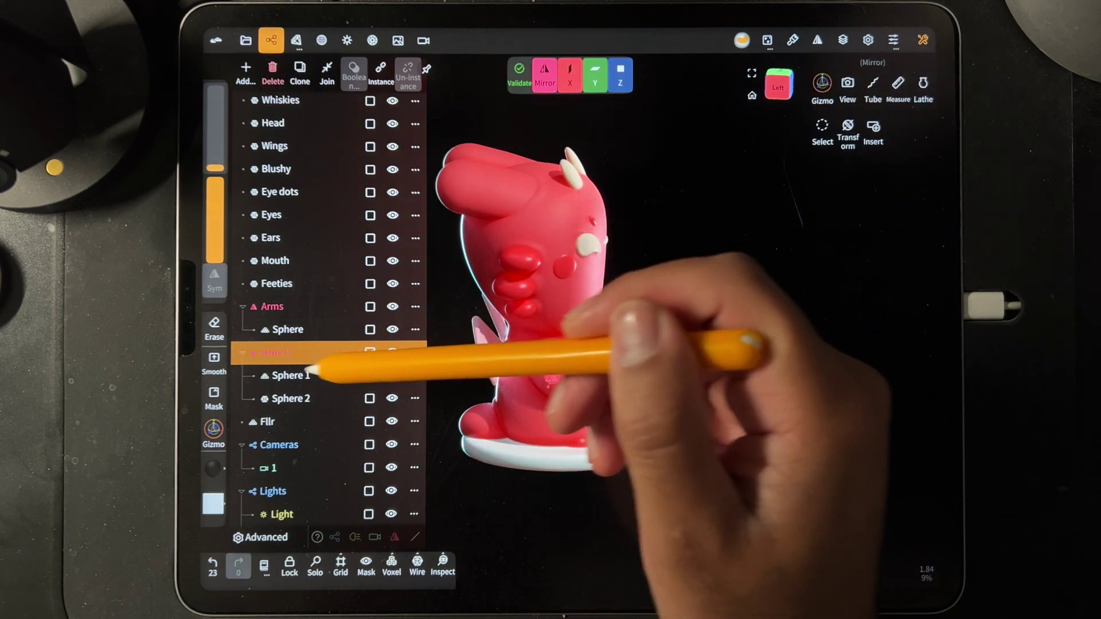
click(293, 376)
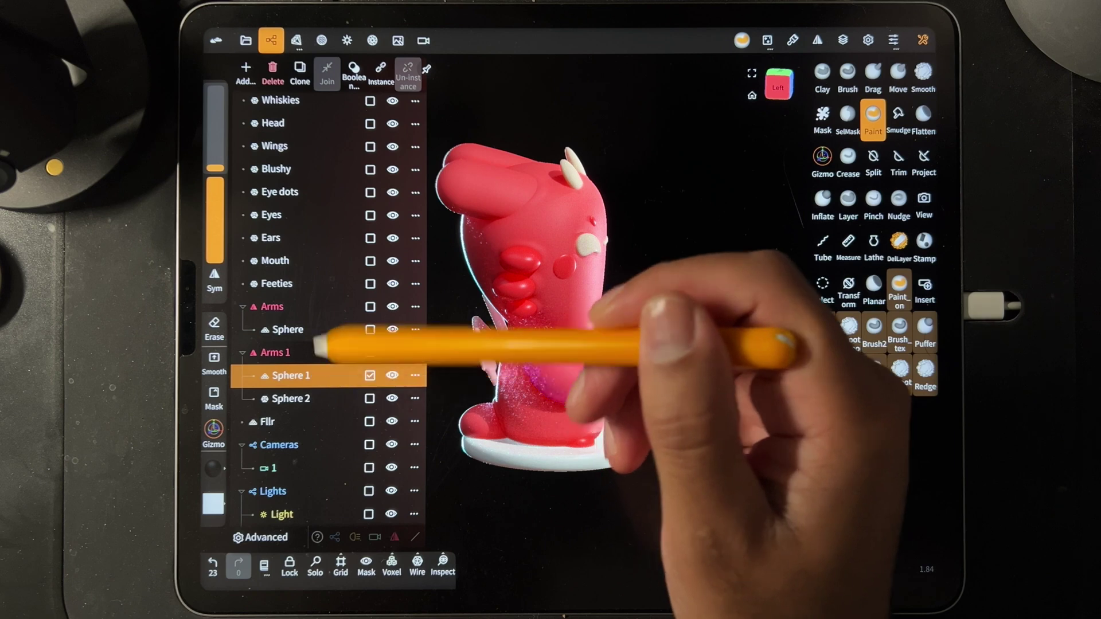
click(273, 69)
Validate the Arms and Arms 1 mirrors as separate objects, joining the children of each.
click(349, 308)
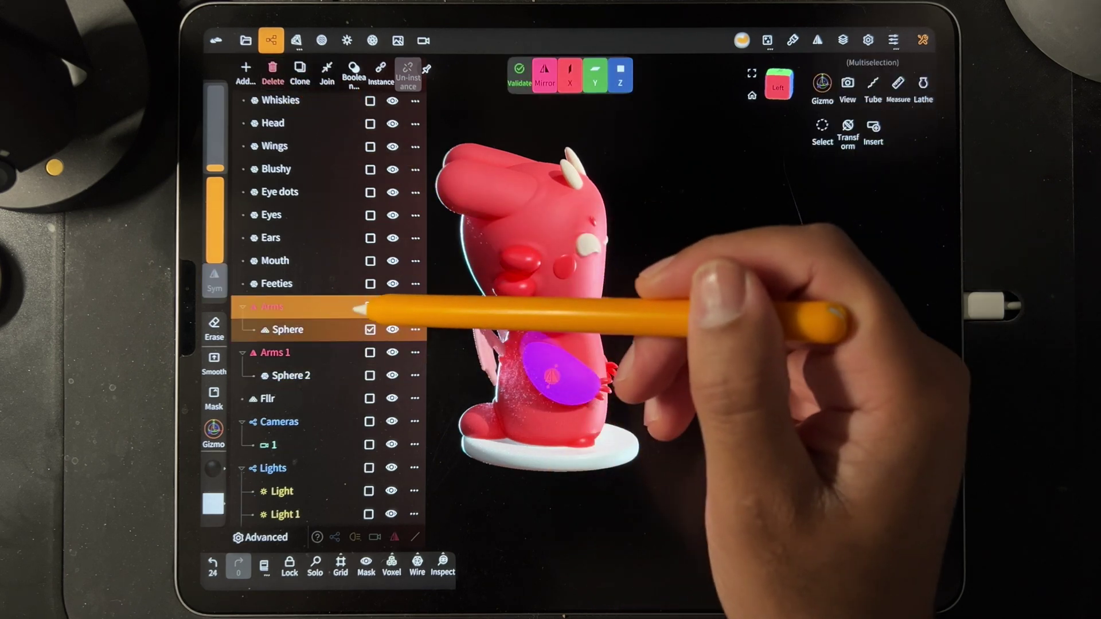
click(517, 74)
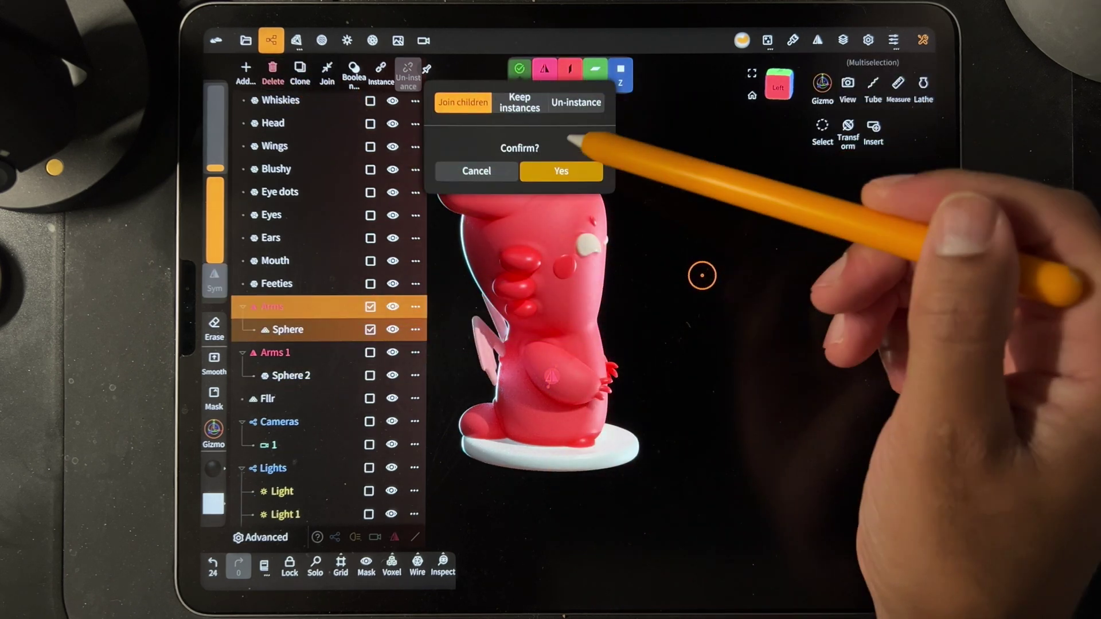
click(562, 170)
click(347, 330)
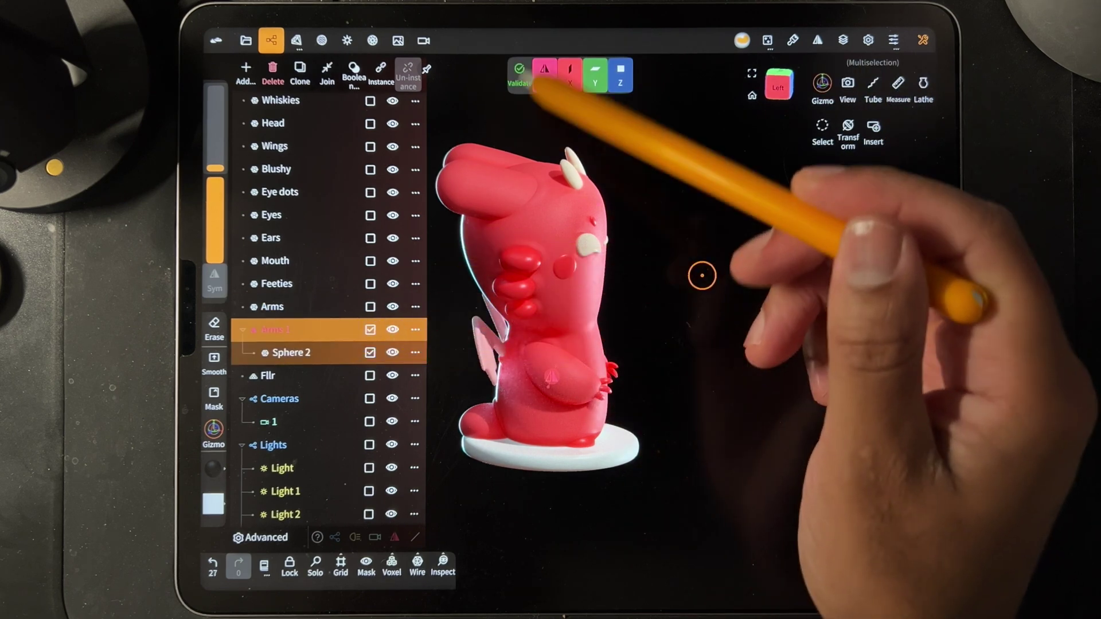
click(517, 73)
click(561, 171)
Rename the Arms 1 object as Fingers.
click(415, 330)
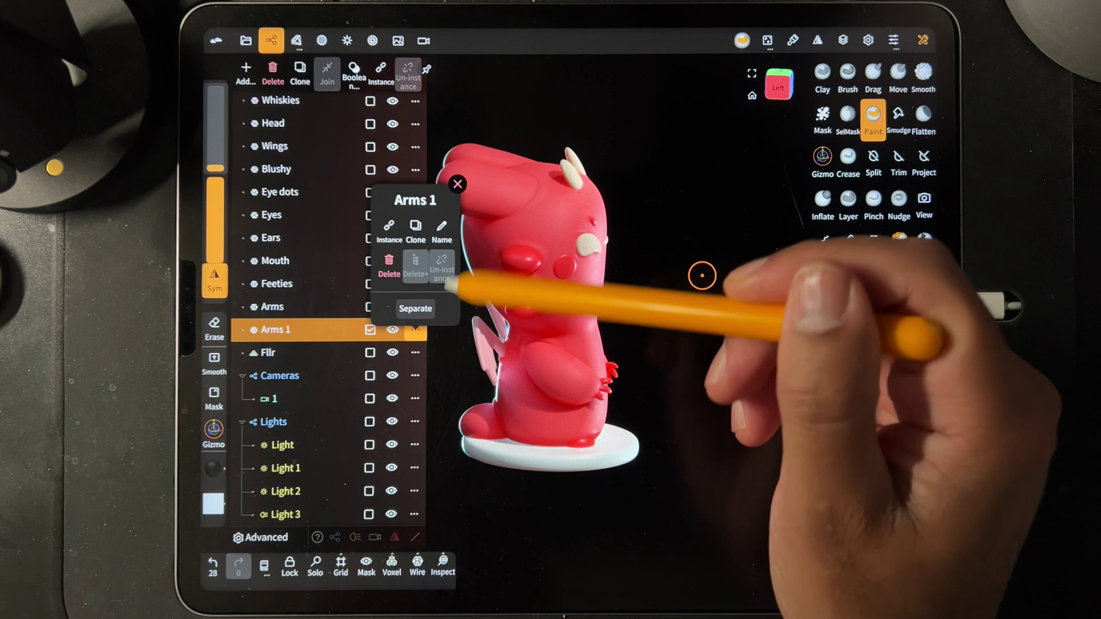
click(442, 227)
text(Fi)
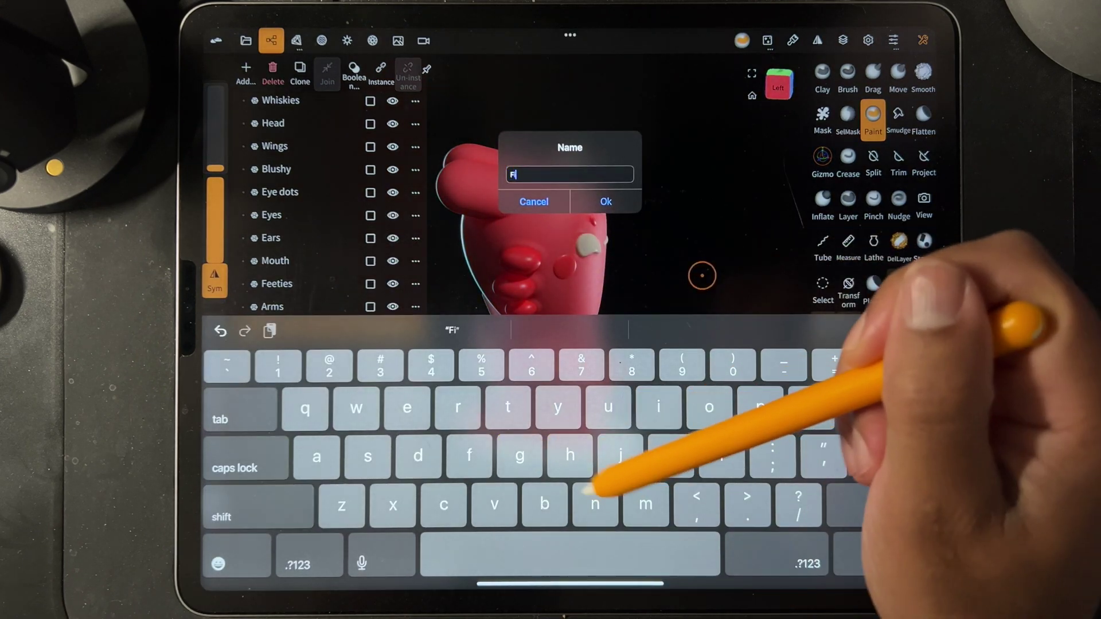
text(ngers)
click(606, 201)
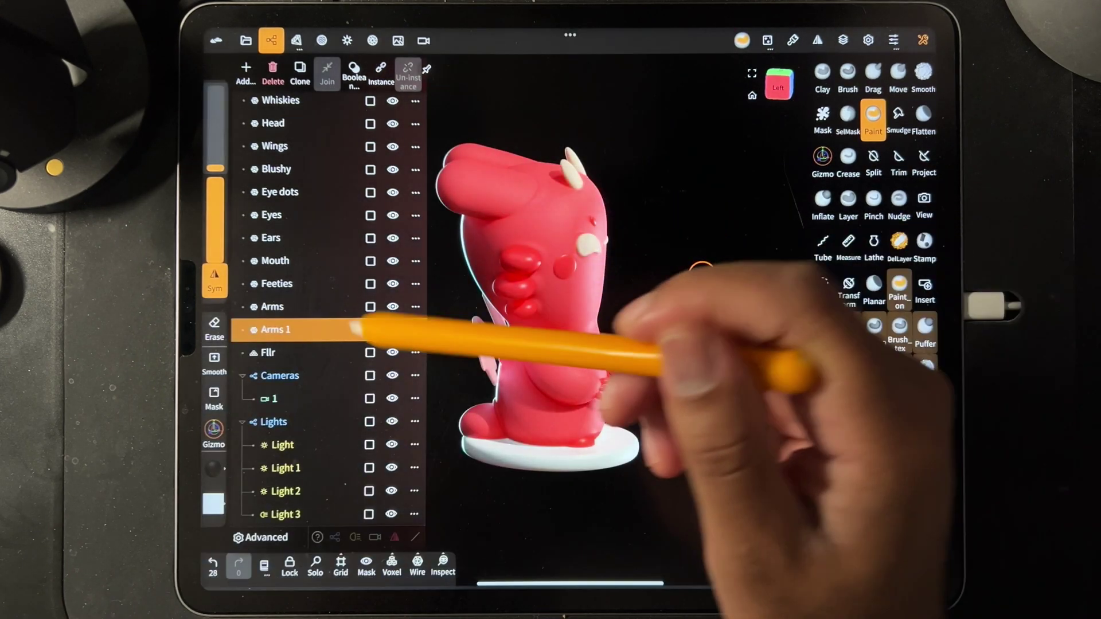
Select the Fllr object in the scene list.
click(319, 352)
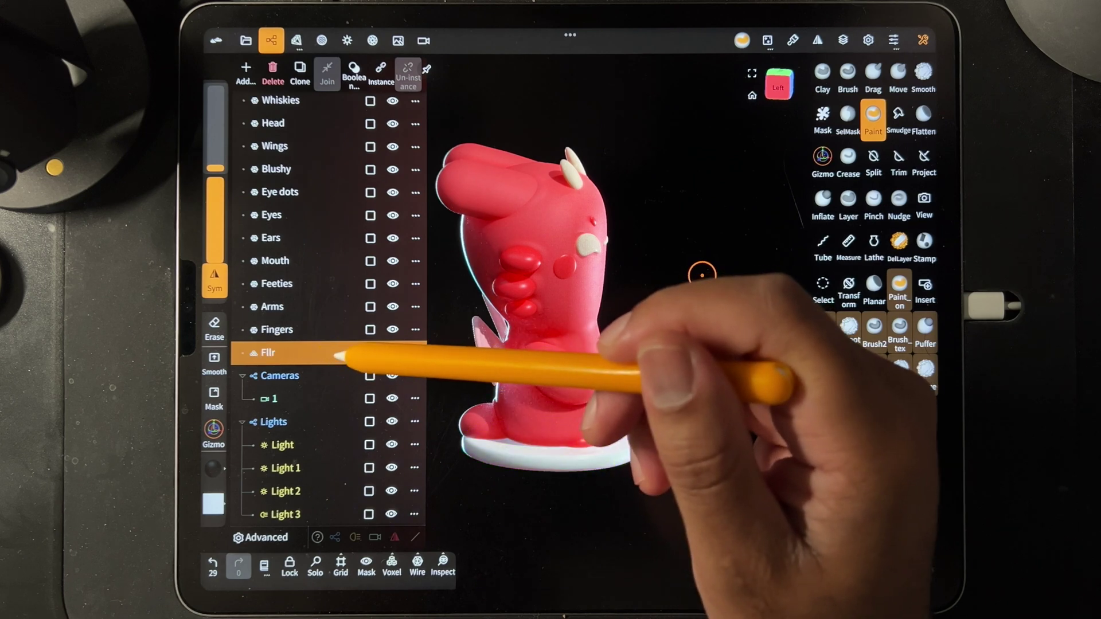
drag(344, 368, 332, 315)
click(370, 328)
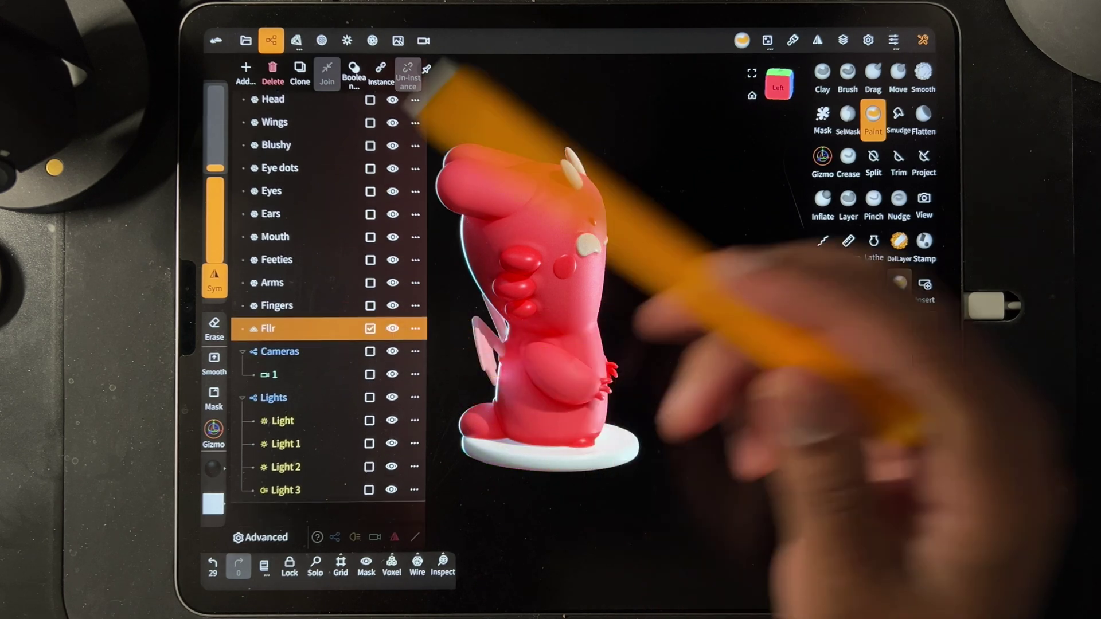
Show the grid and align the view to the front of the character.
drag(659, 289, 571, 292)
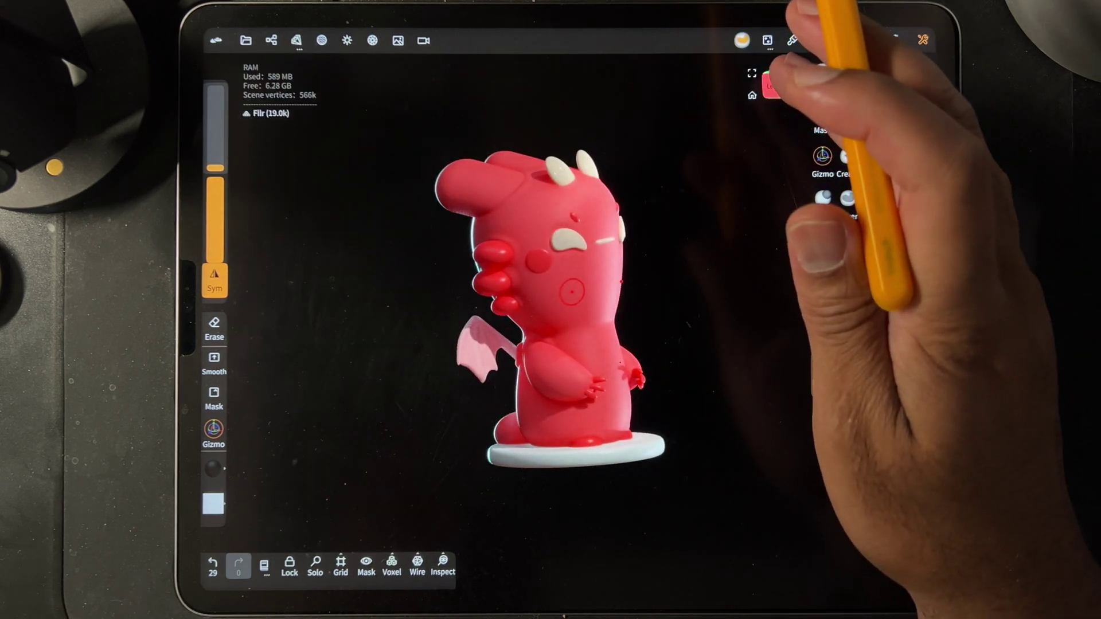
click(774, 83)
click(423, 40)
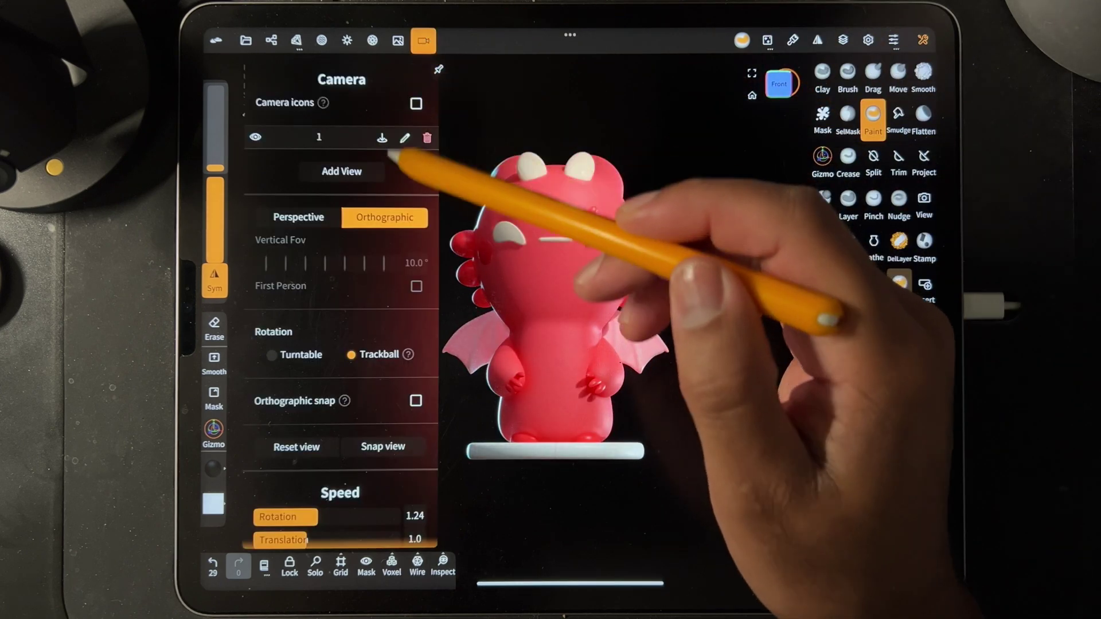
click(700, 243)
click(341, 567)
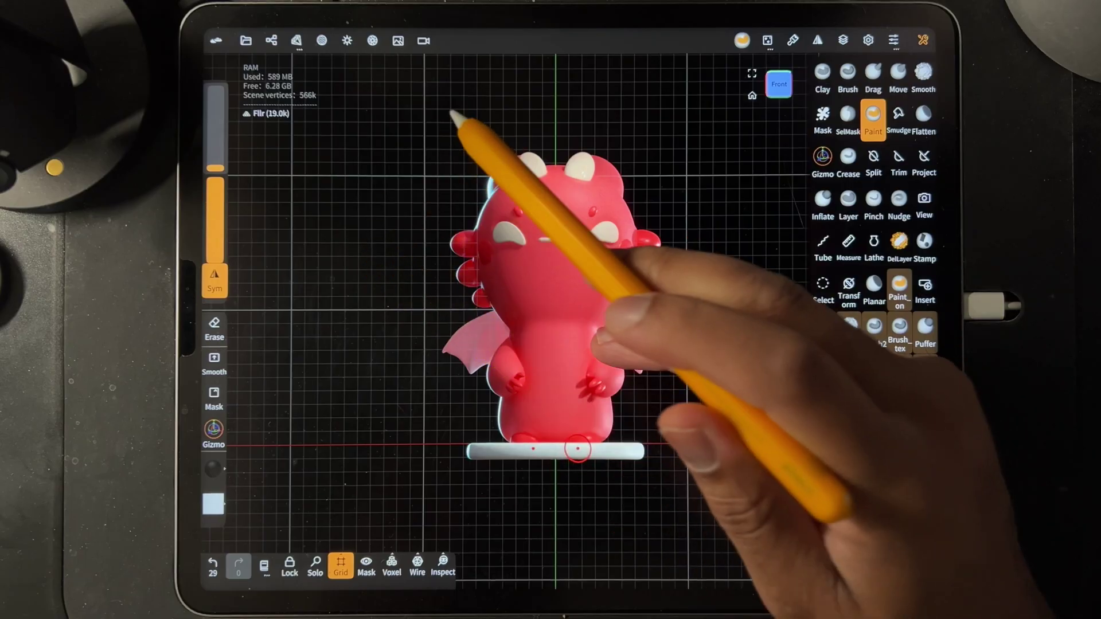
drag(367, 3, 411, 51)
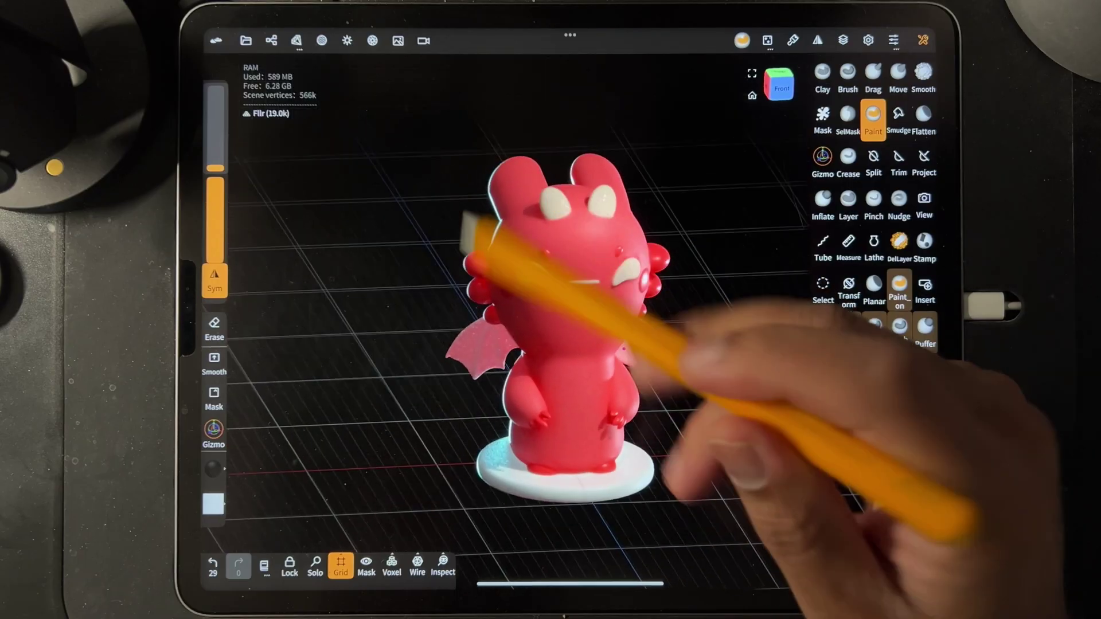
click(780, 87)
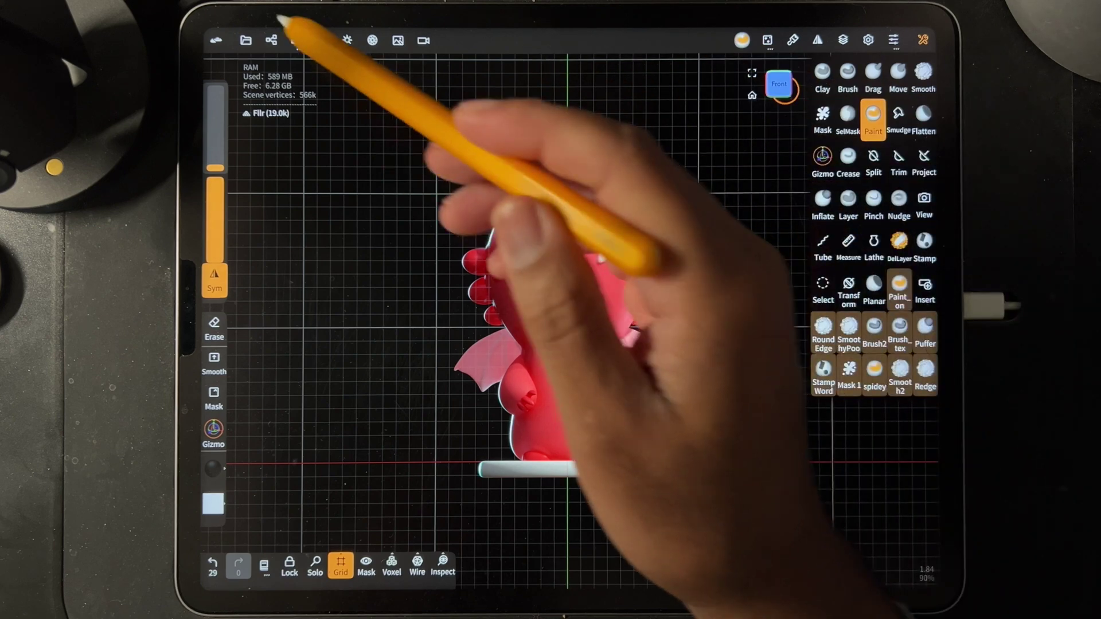
Delete the Fllr object, the Cameras group and the Lights group with all its lights from the scene.
click(270, 40)
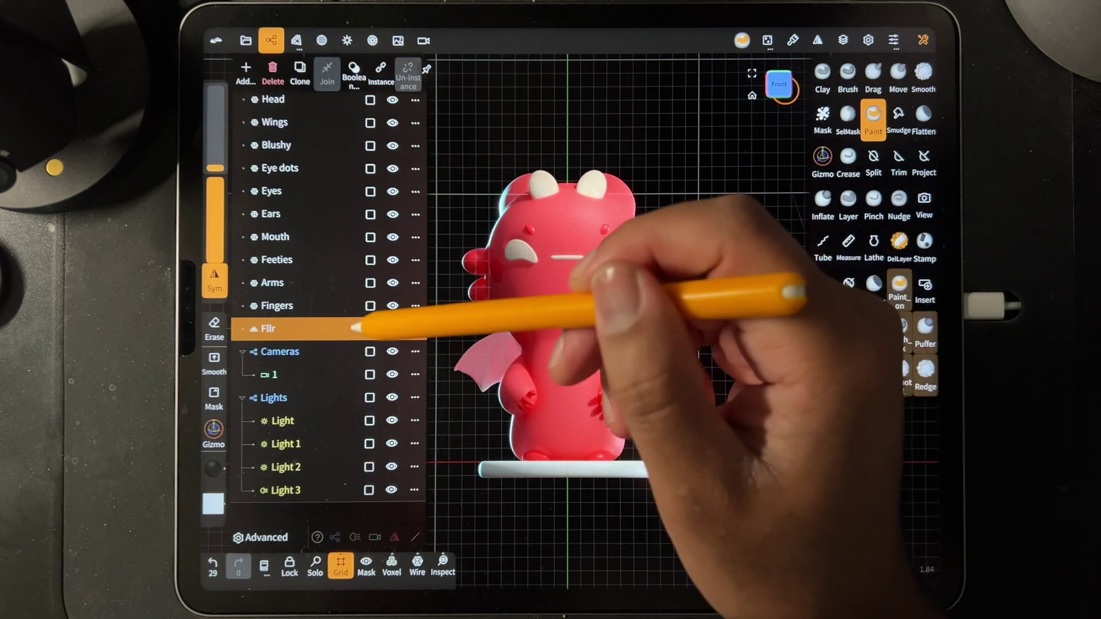
click(370, 328)
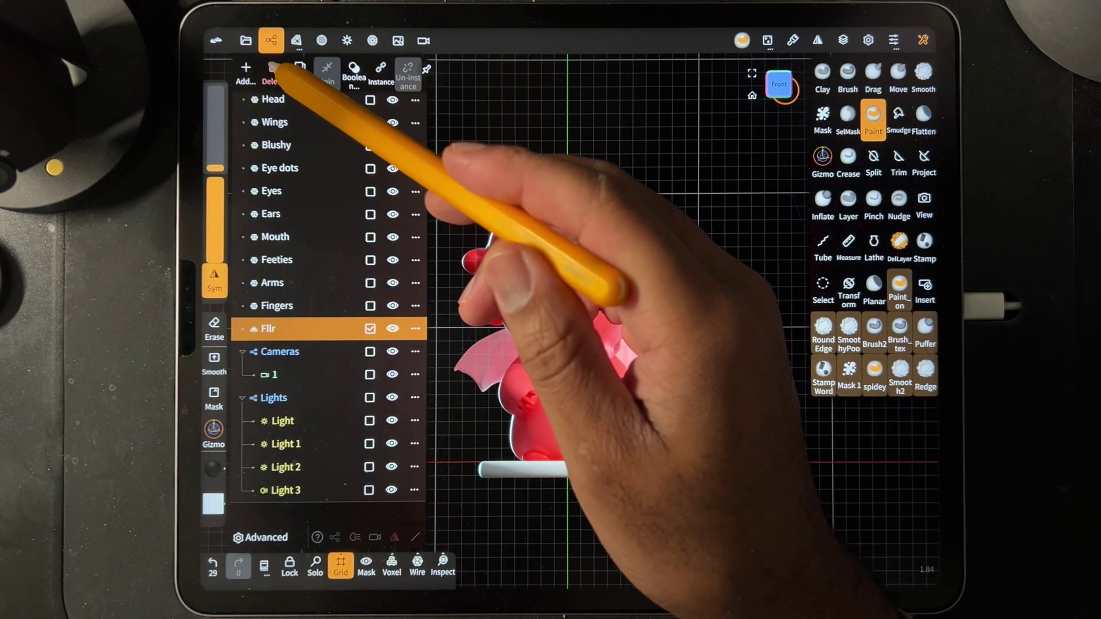
click(273, 72)
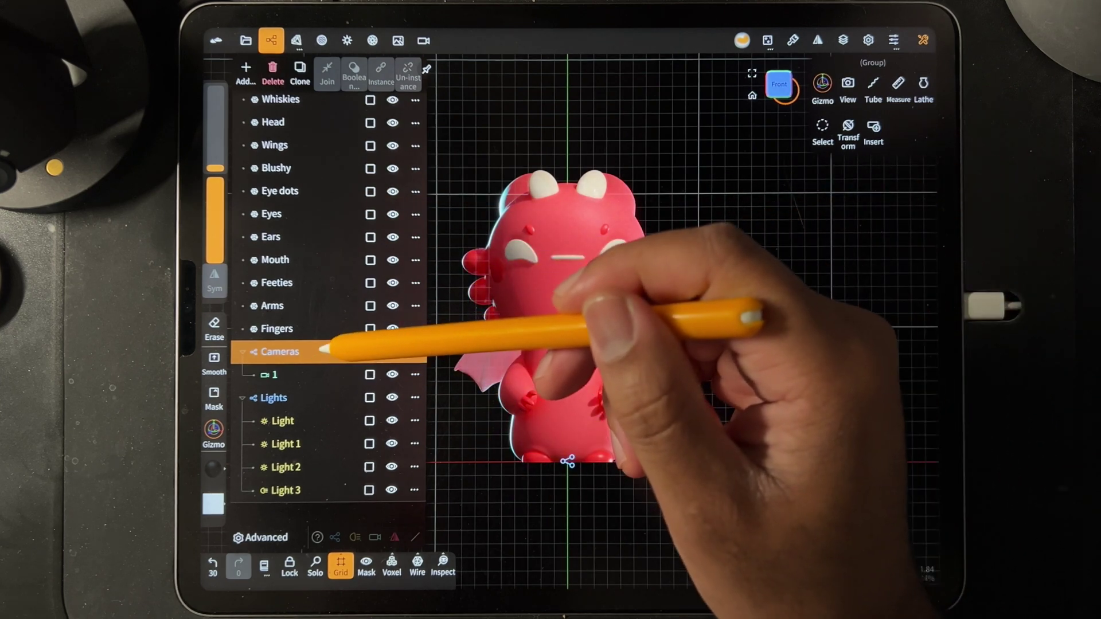
click(273, 72)
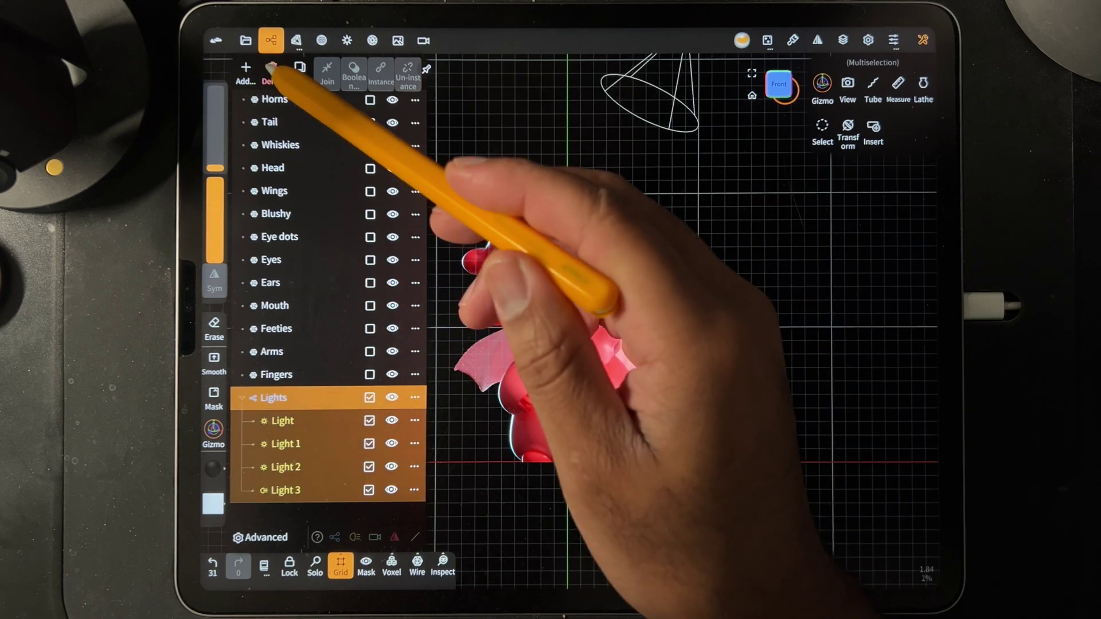
click(273, 71)
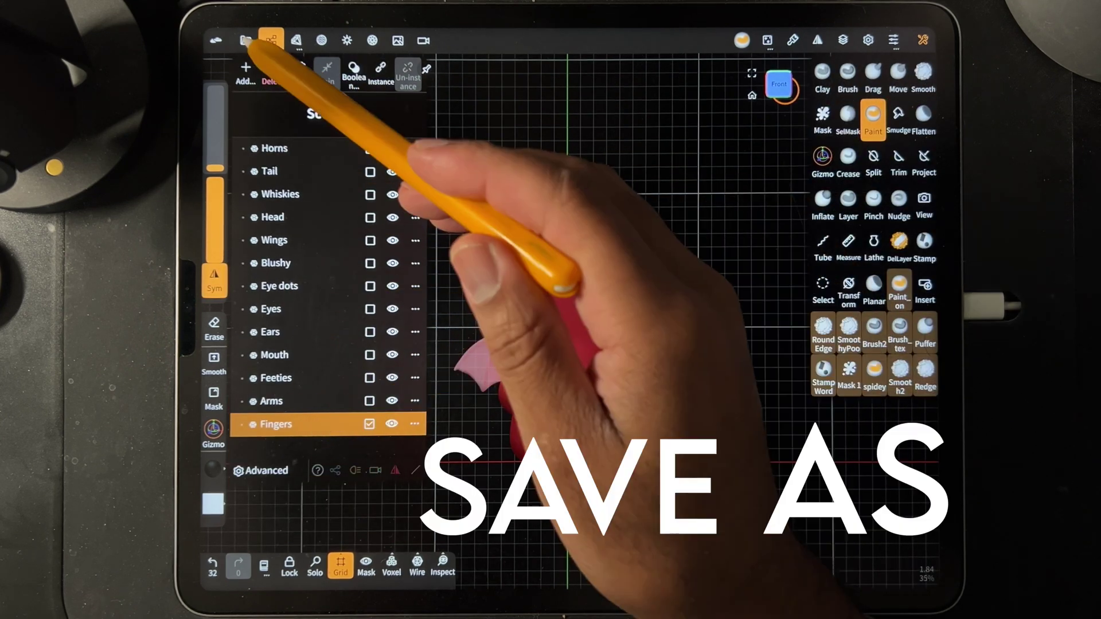
Save the project as a new file named Redev_blnd.
click(246, 41)
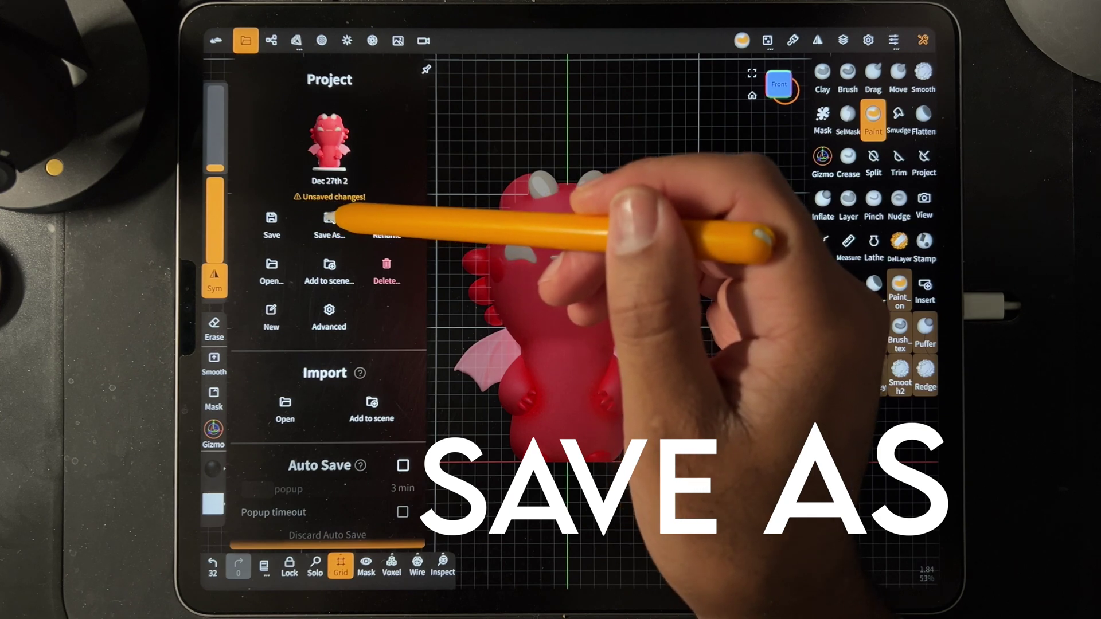
click(329, 220)
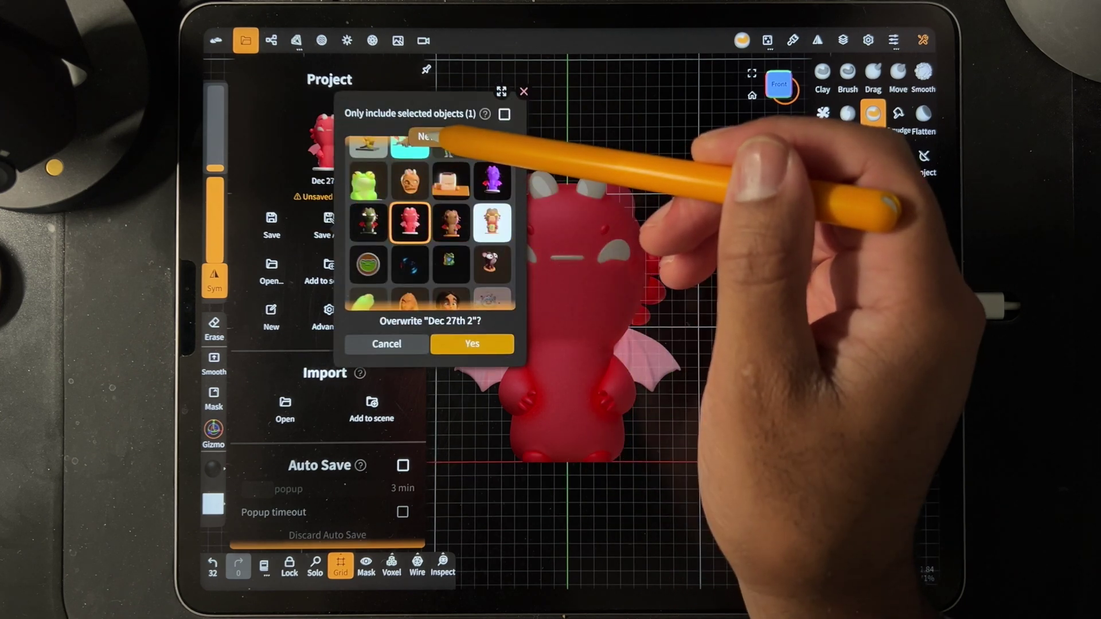
click(426, 136)
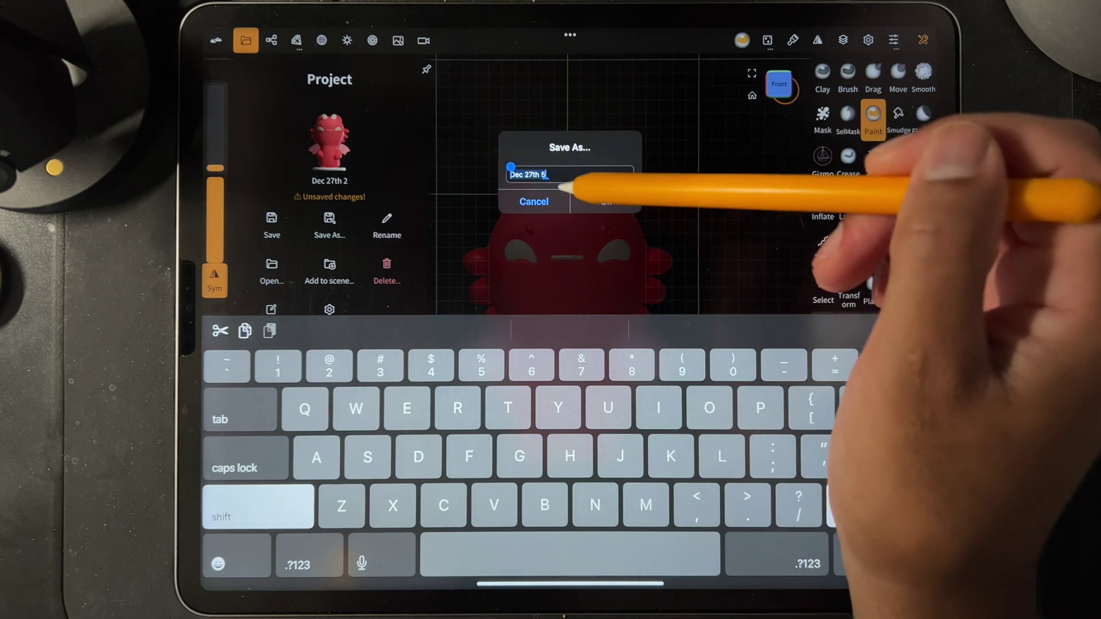
text(Red)
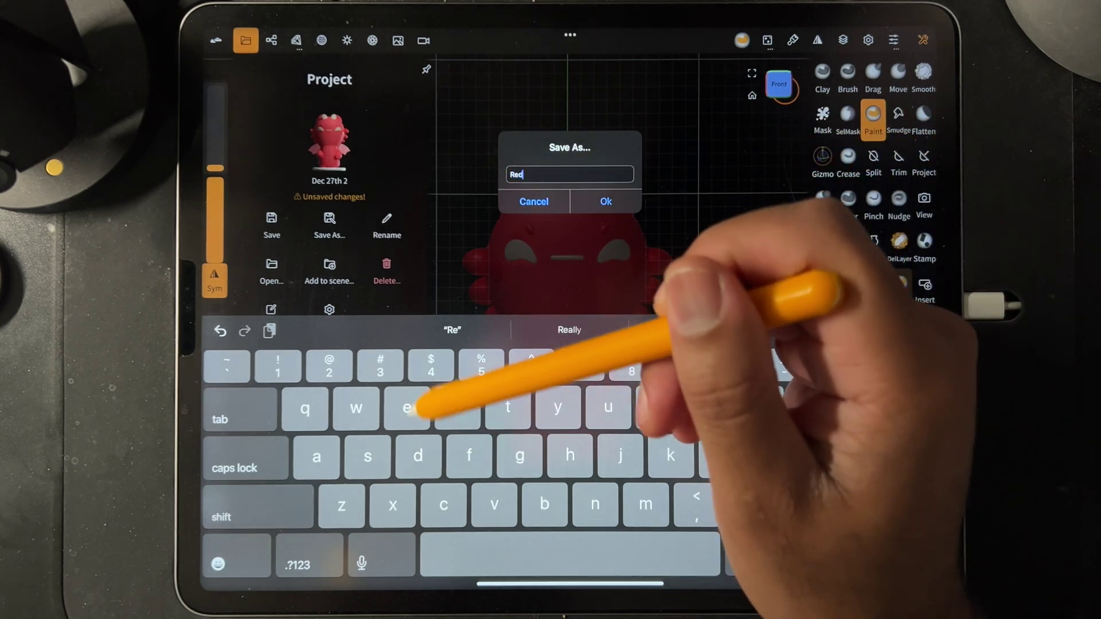
text(ev)
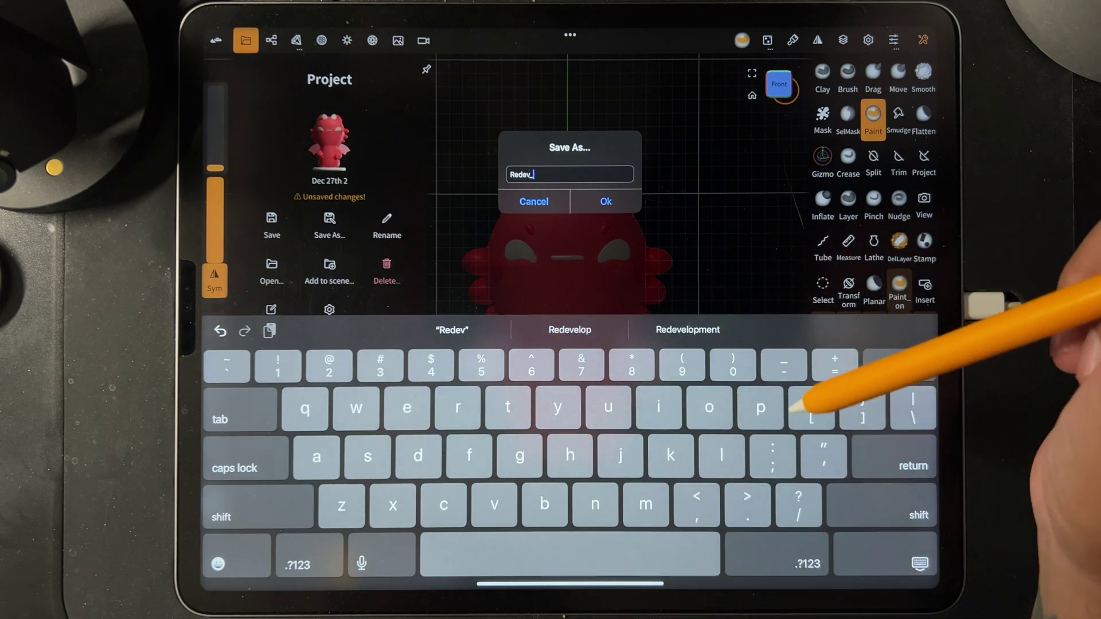
text(_)
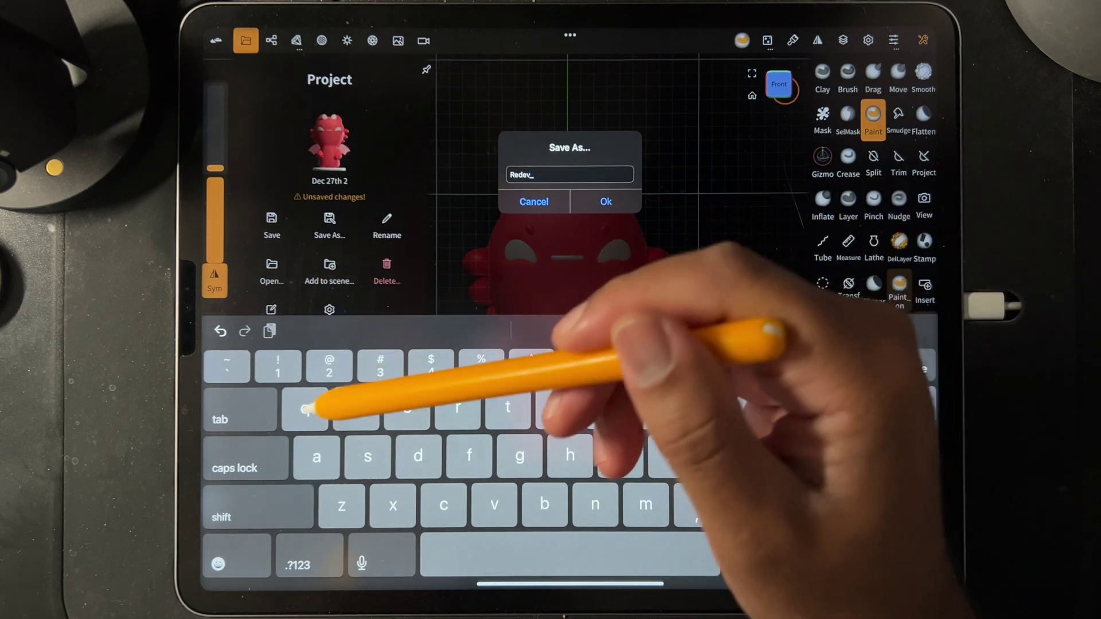
text(blnd)
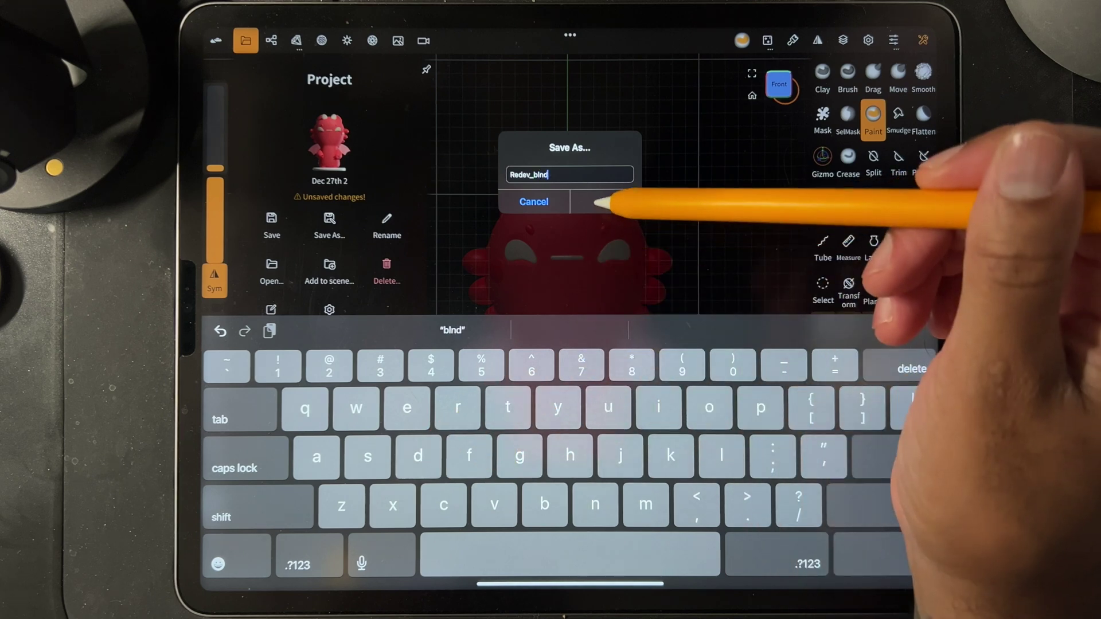
click(602, 202)
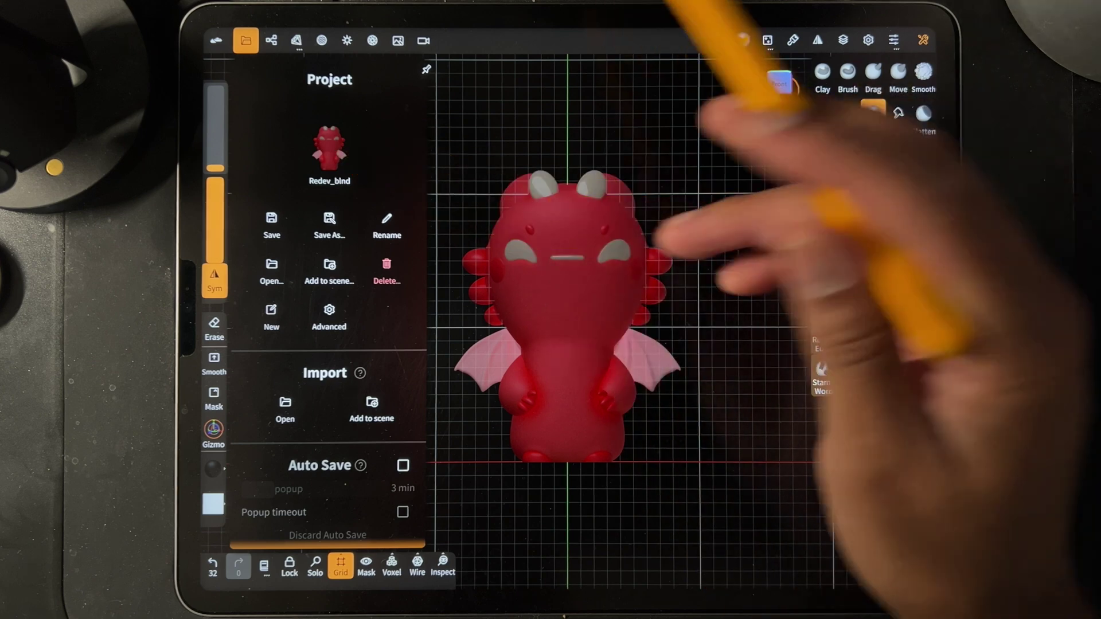
Look through the saved projects for Redev_blnd, and close the project browser without opening a file.
click(611, 253)
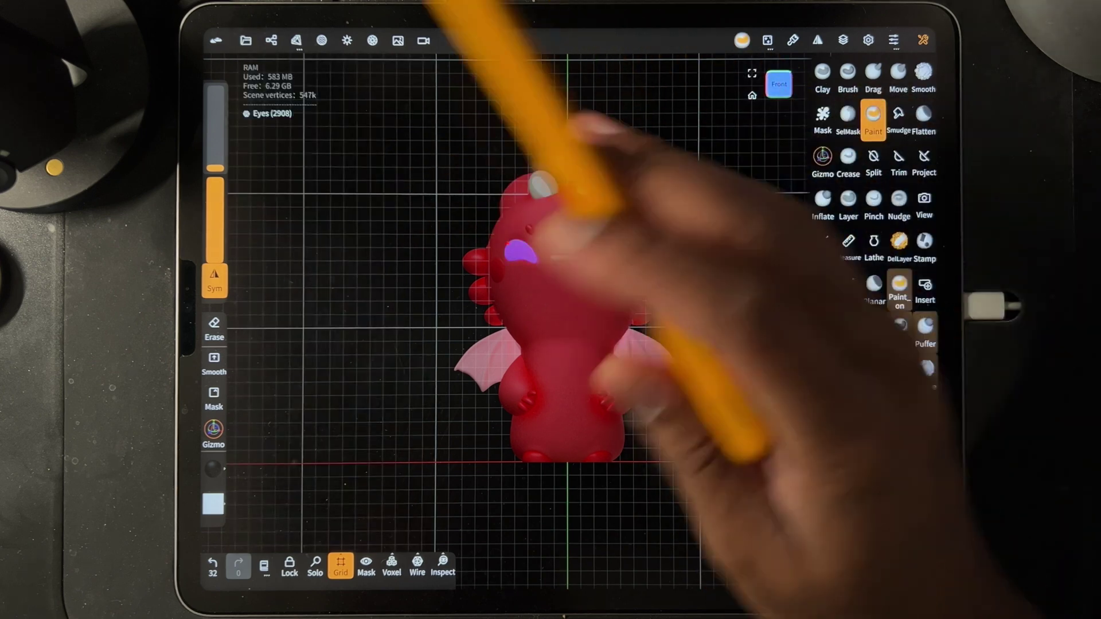
click(271, 40)
click(245, 40)
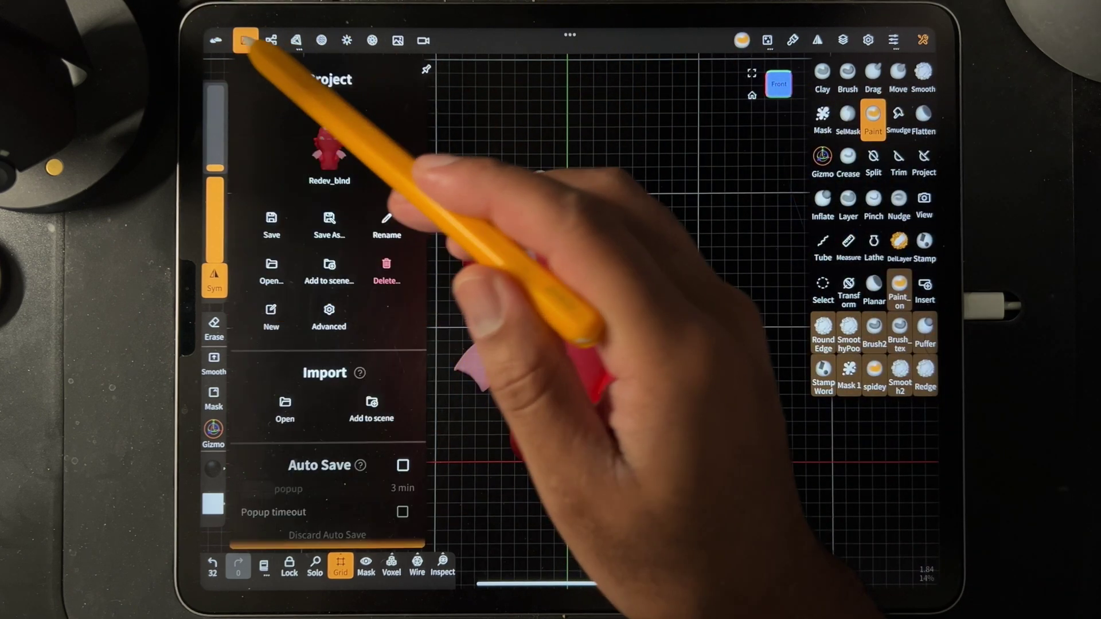
click(270, 265)
click(310, 211)
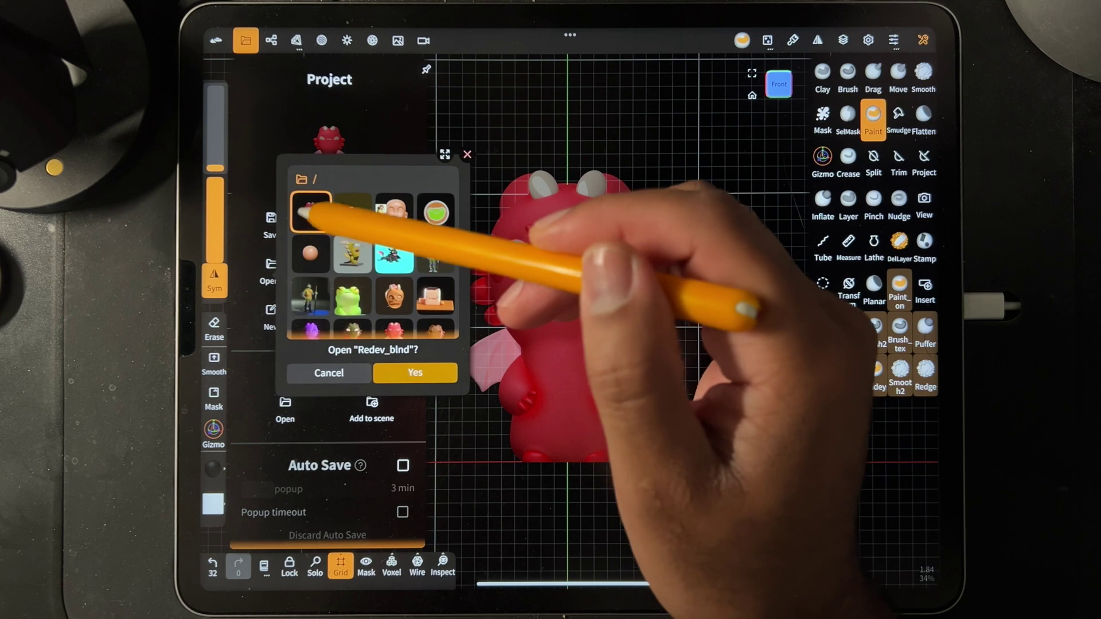
scroll(362, 236, down, 2)
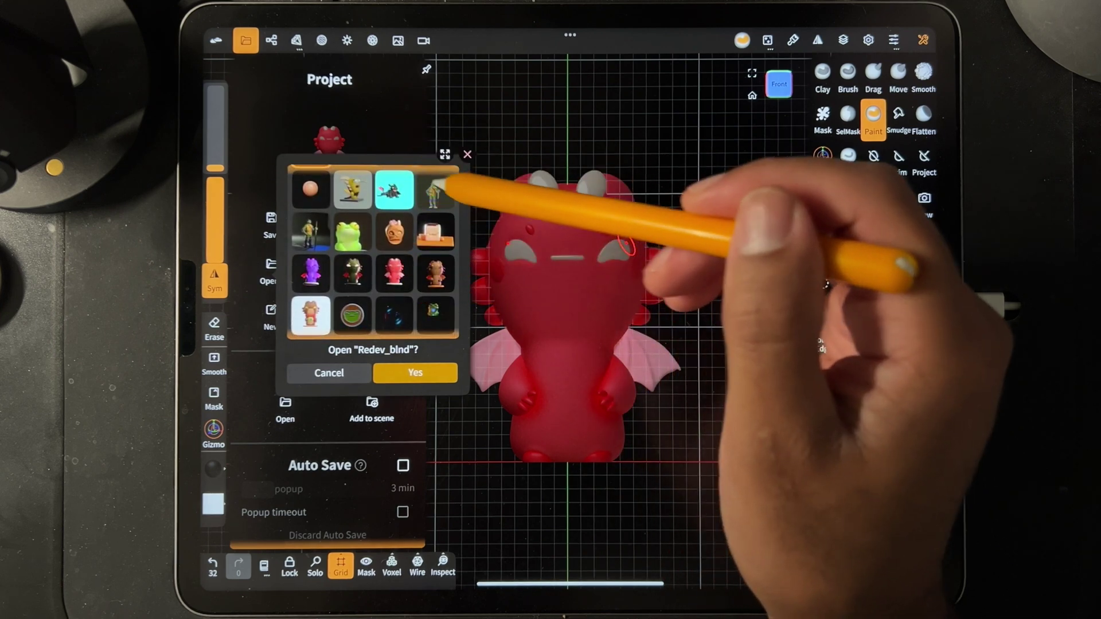
click(467, 154)
drag(659, 401, 606, 456)
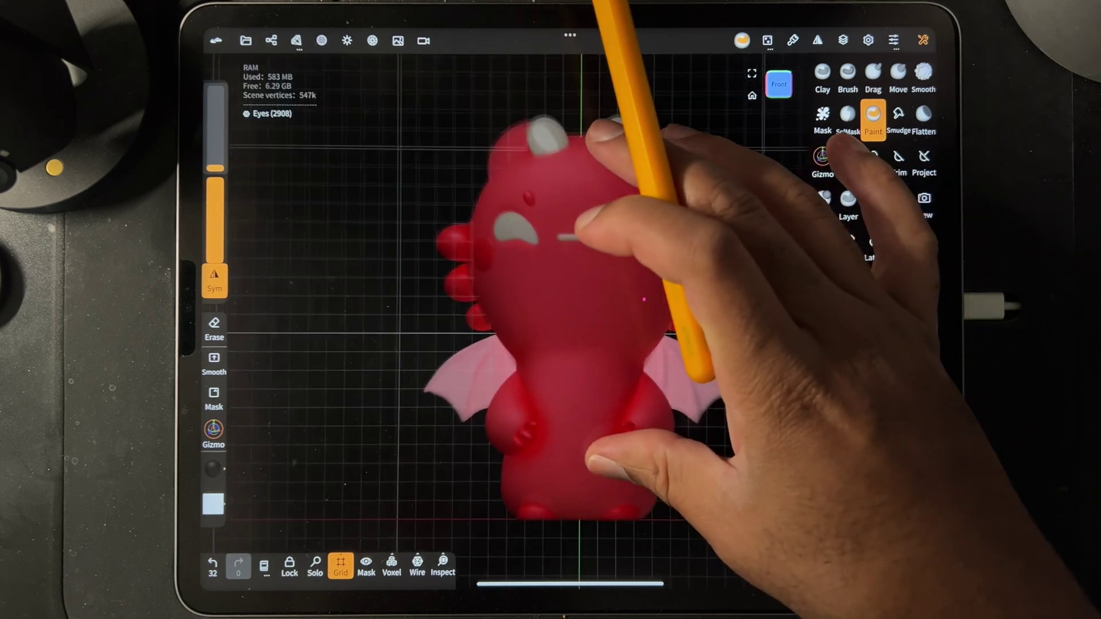
Raise the environment lighting exposure to 4.52.
click(270, 40)
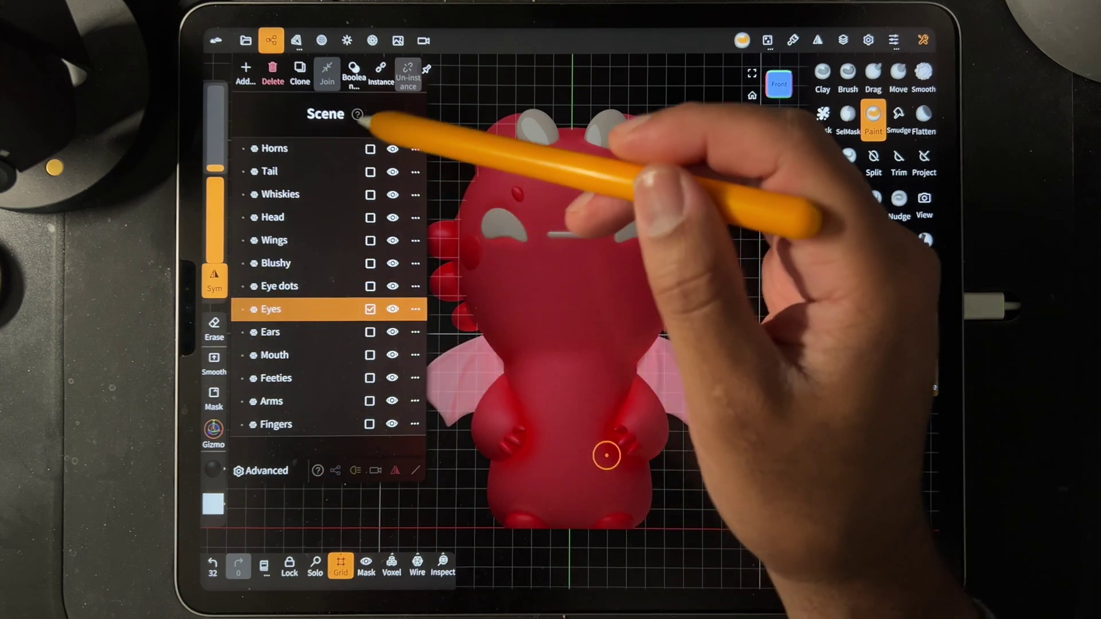
click(590, 186)
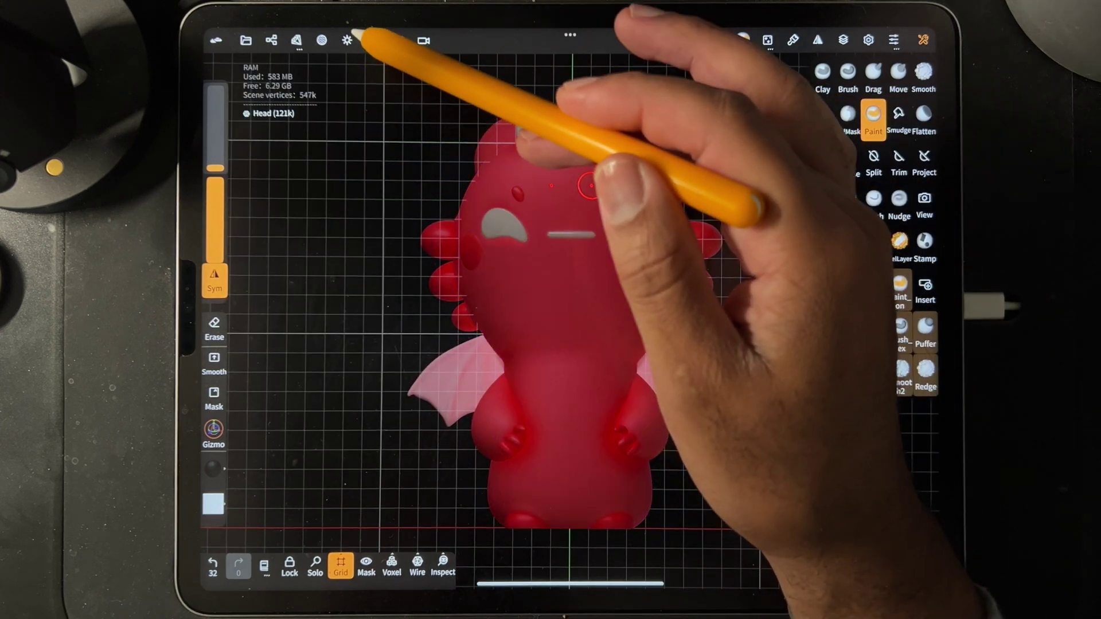
click(347, 40)
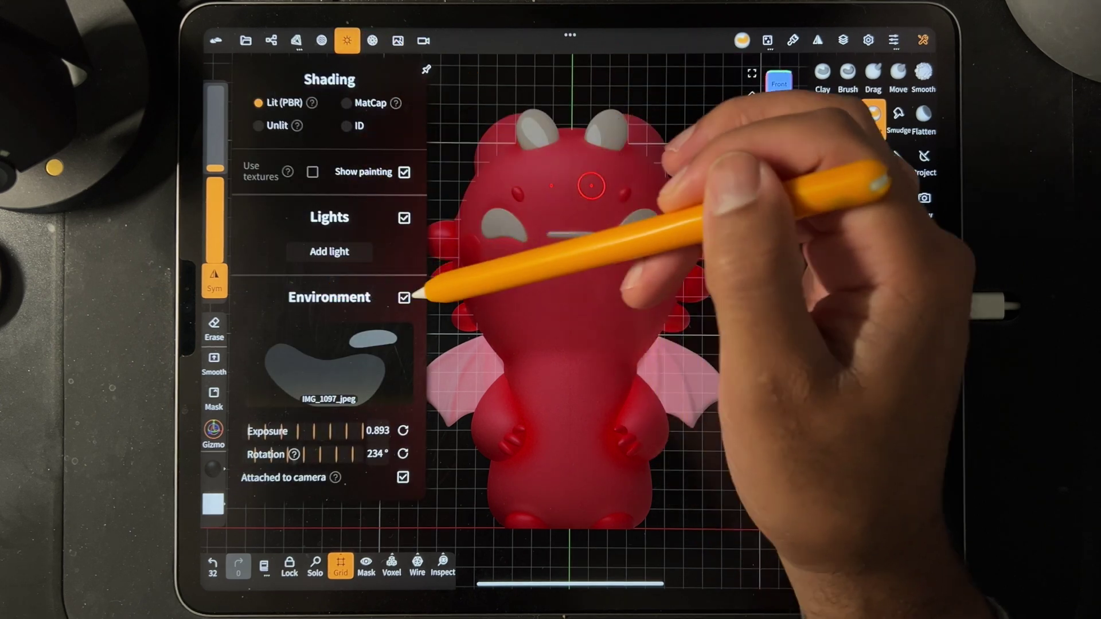
mouse_move(321, 431)
mouse_down()
mouse_move(298, 431)
mouse_move(339, 424)
mouse_up()
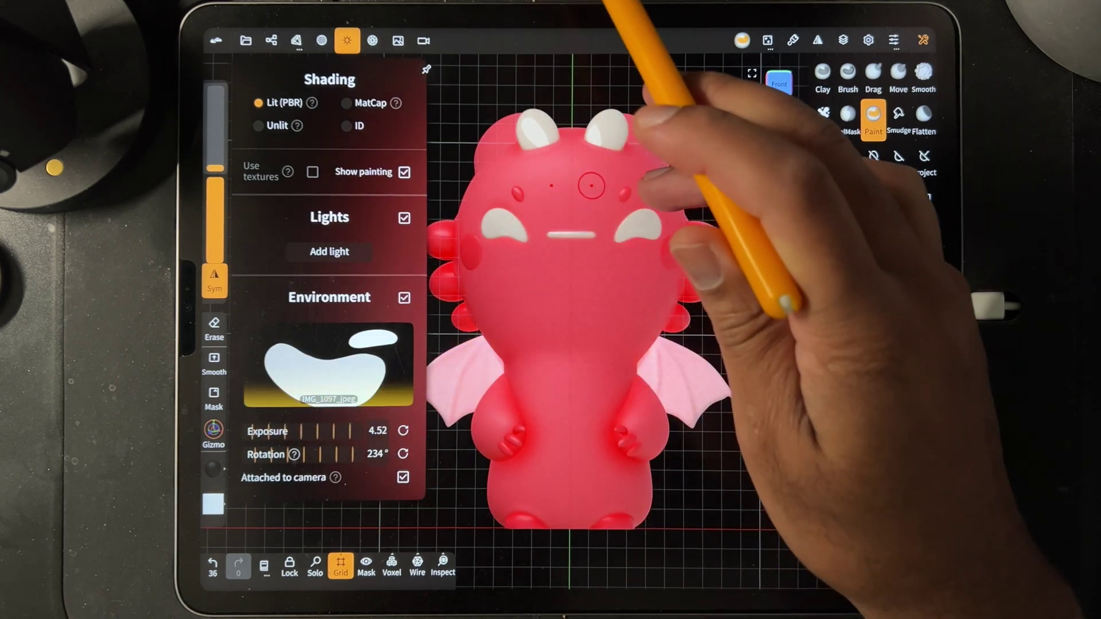
click(572, 248)
Turn off Post Process and set the quality resolution multiplier to x1.25.
click(372, 40)
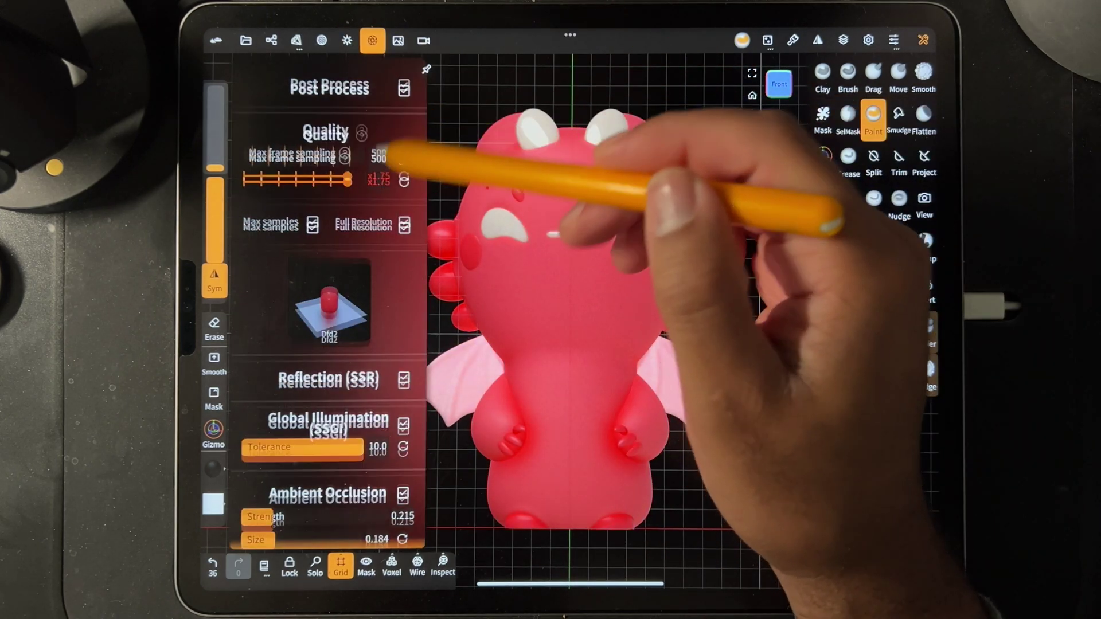
click(403, 80)
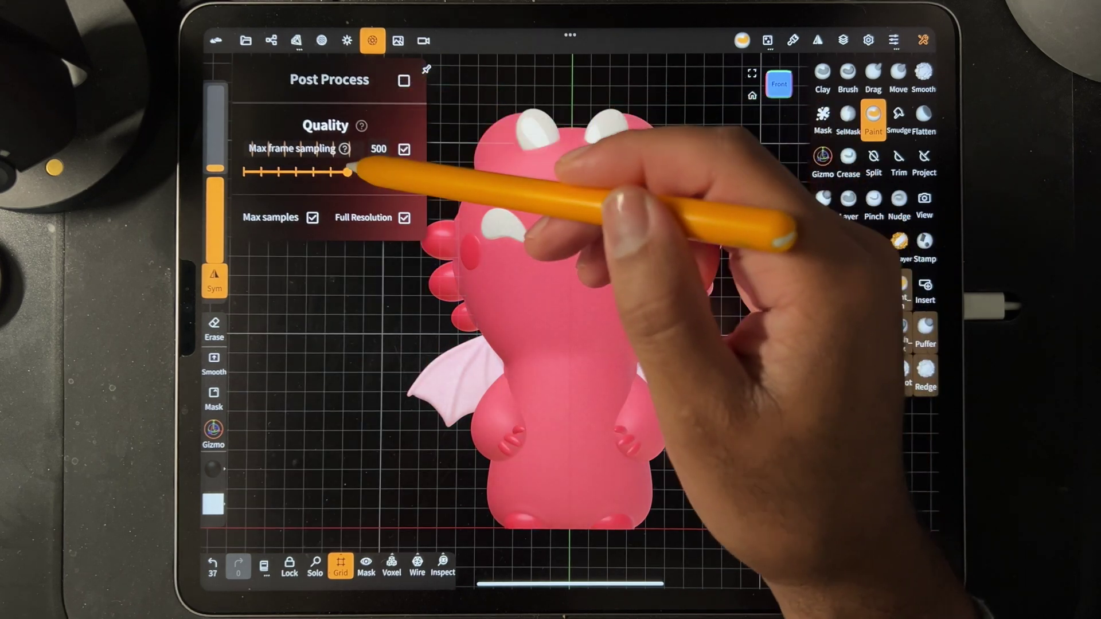
drag(319, 169, 313, 172)
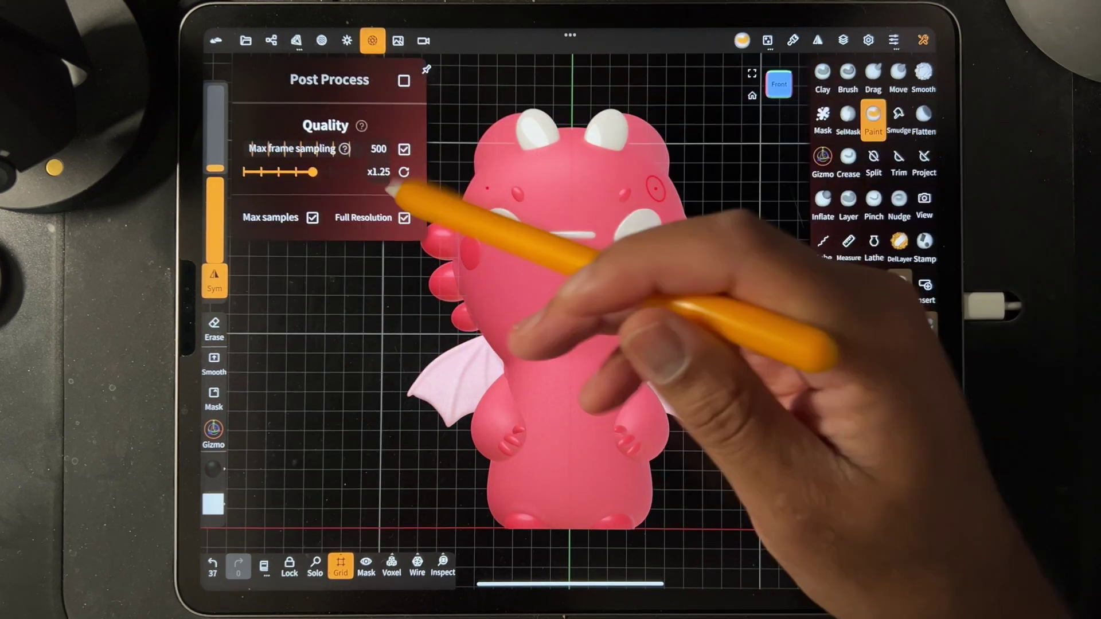
drag(552, 236, 627, 209)
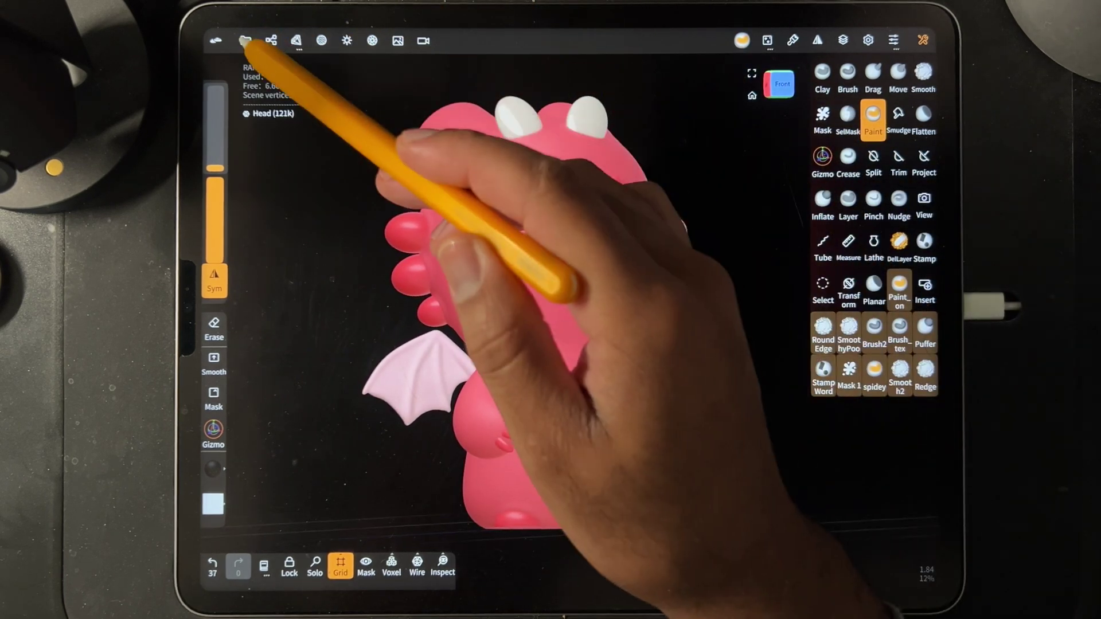
Save the changes to the existing Redev_blnd project.
click(245, 40)
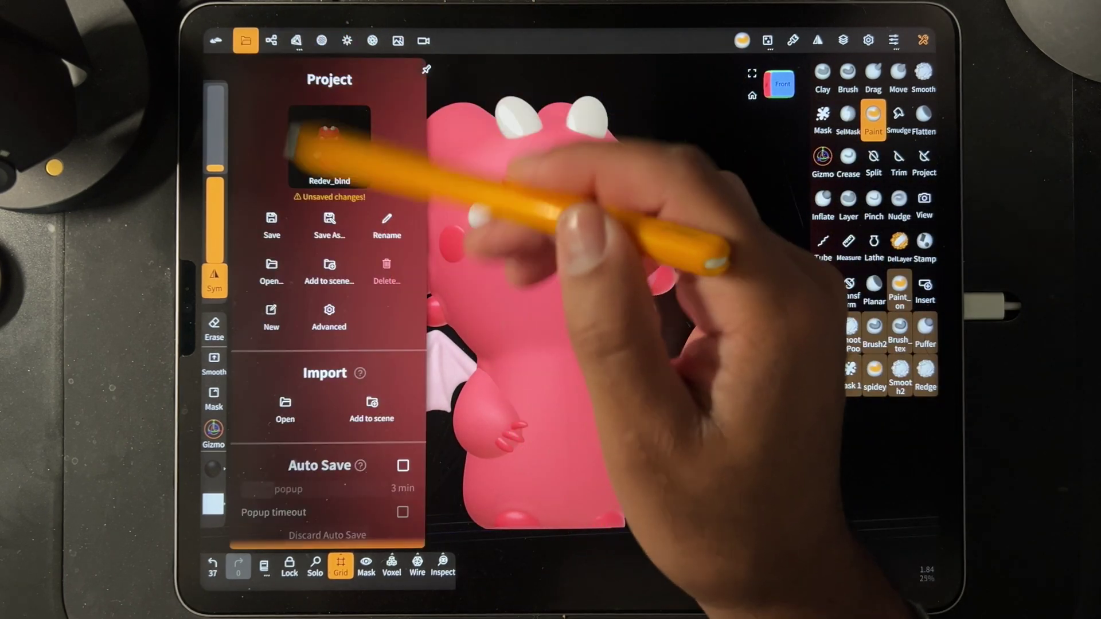
click(272, 221)
click(342, 275)
drag(737, 196, 580, 199)
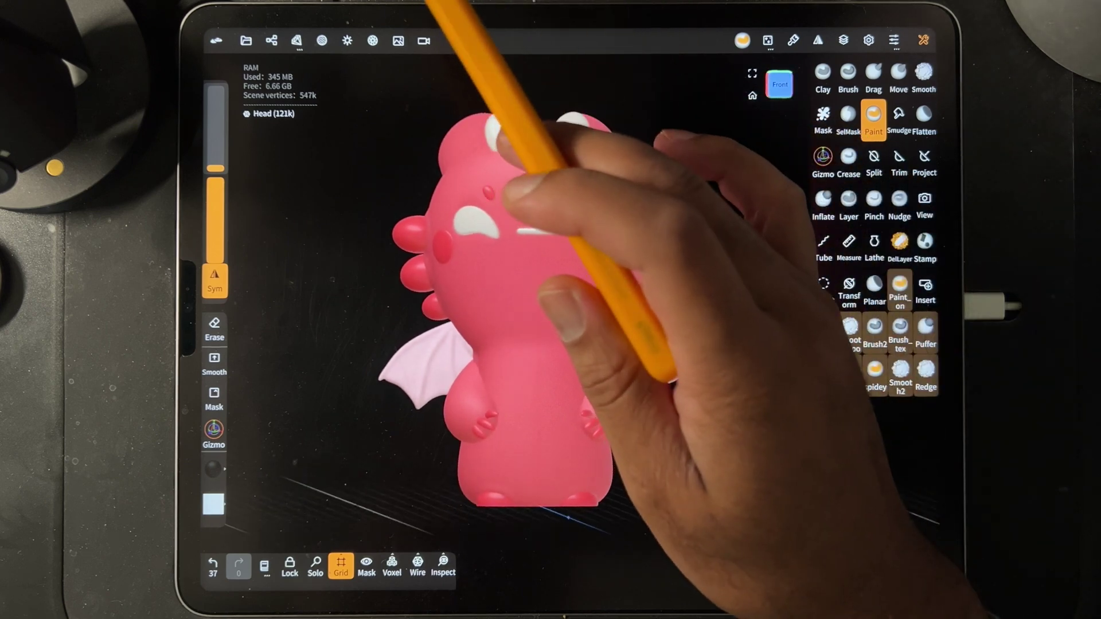
Join the dragon's Tail, Head and Arms meshes into a single object.
click(469, 393)
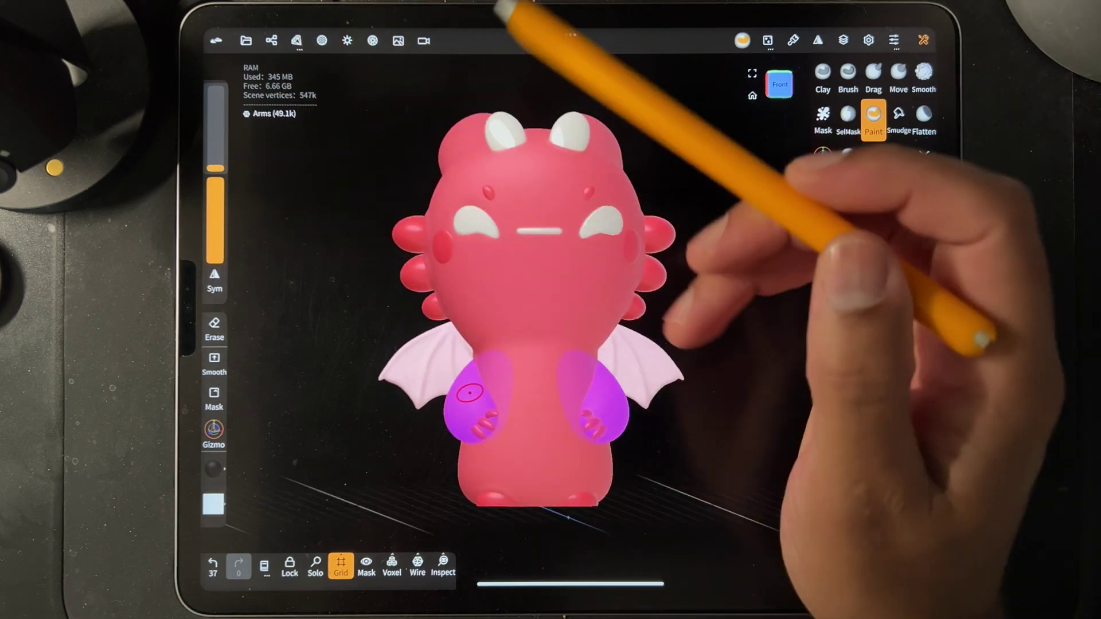
drag(493, 241, 607, 212)
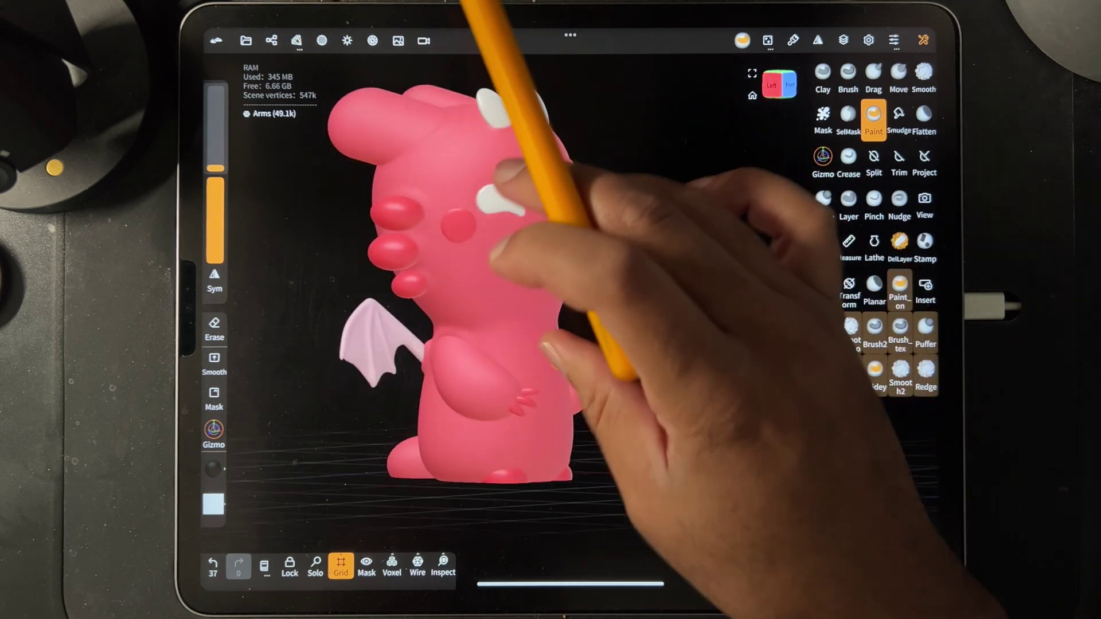
click(398, 454)
click(271, 40)
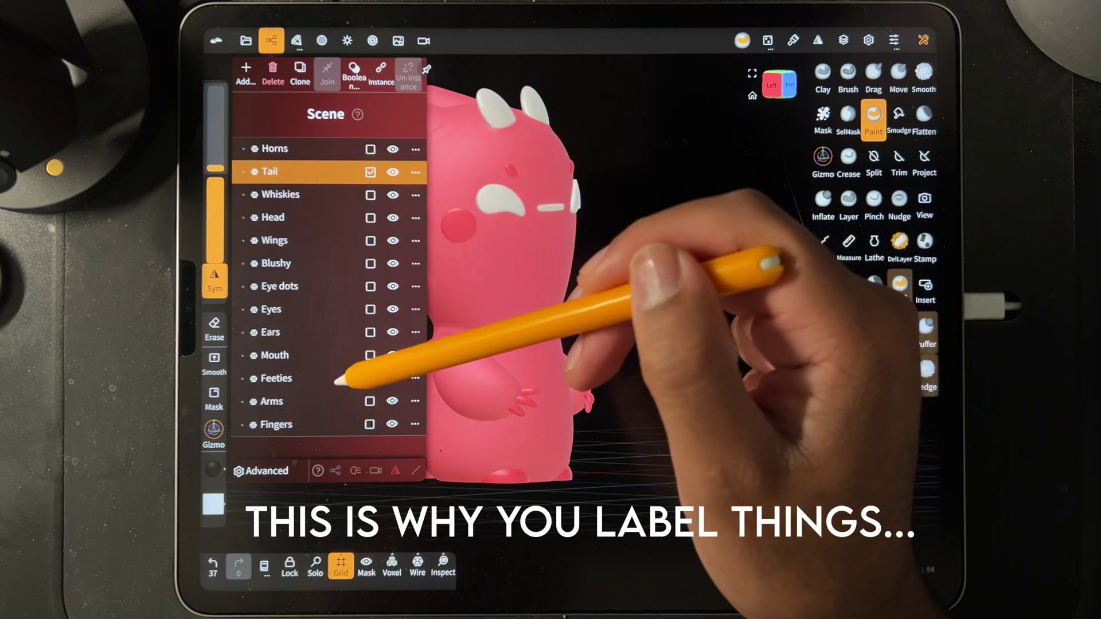
click(499, 149)
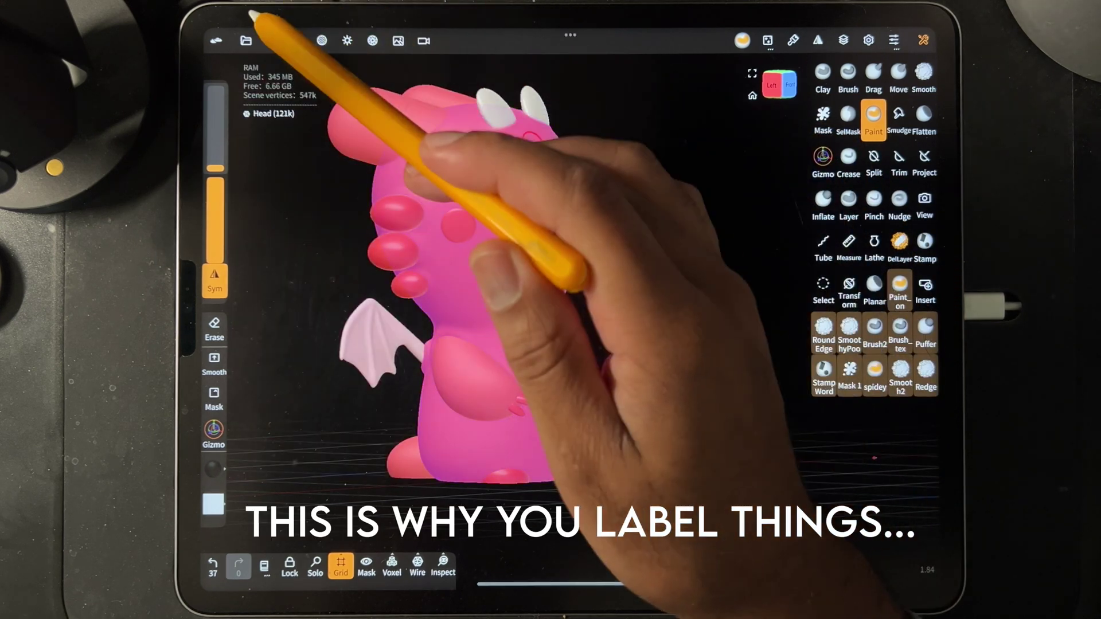
click(271, 40)
click(371, 172)
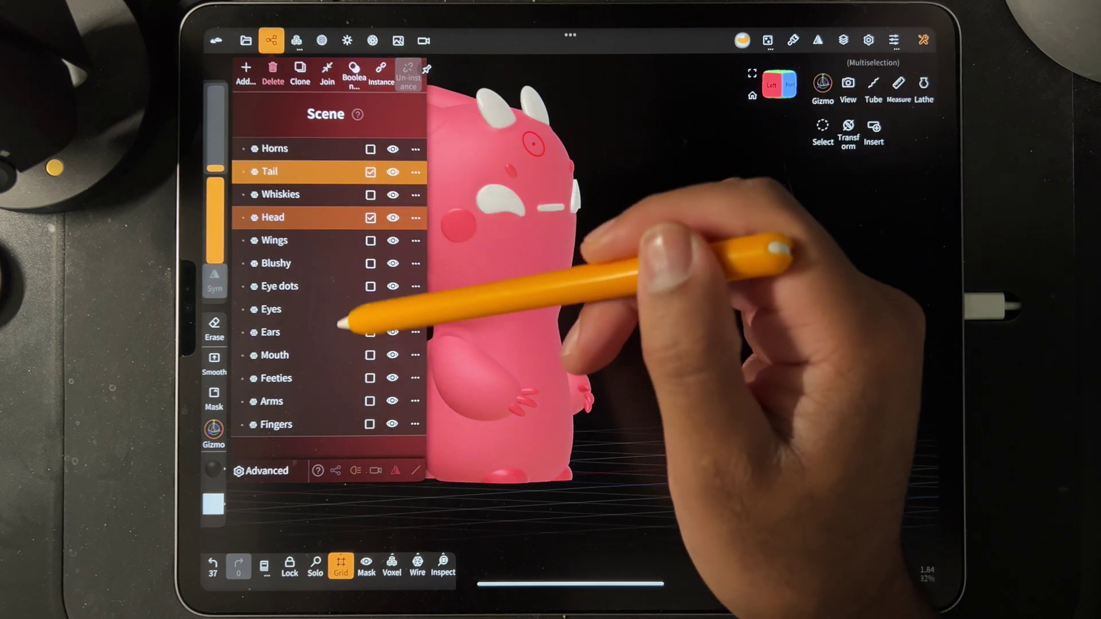
click(370, 402)
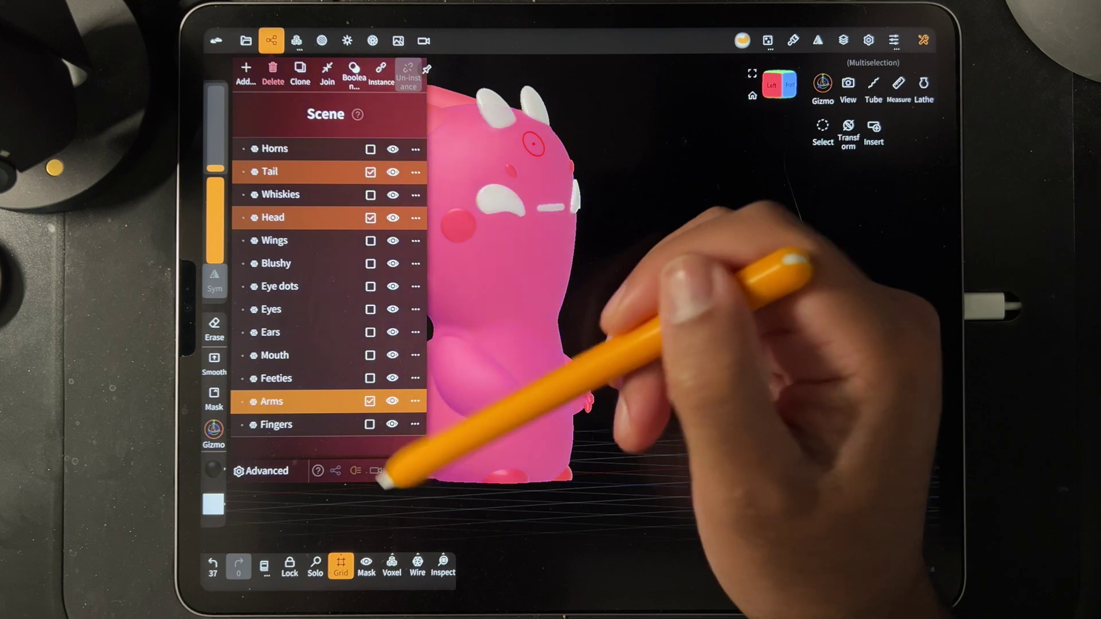
click(327, 73)
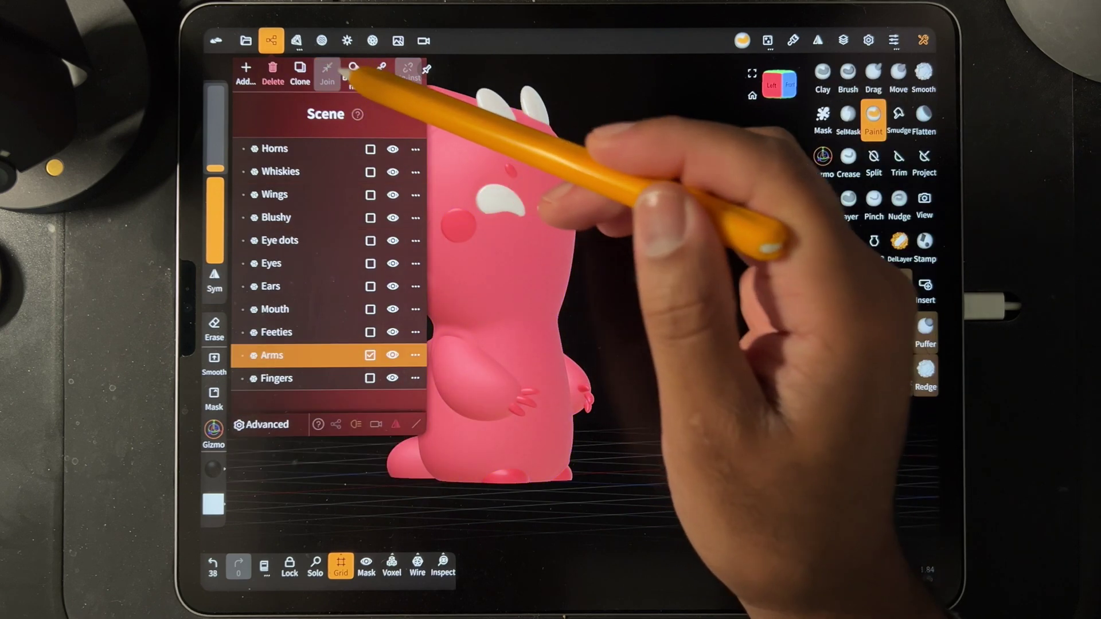
Rename the joined Arms mesh as Body.
click(415, 356)
click(418, 225)
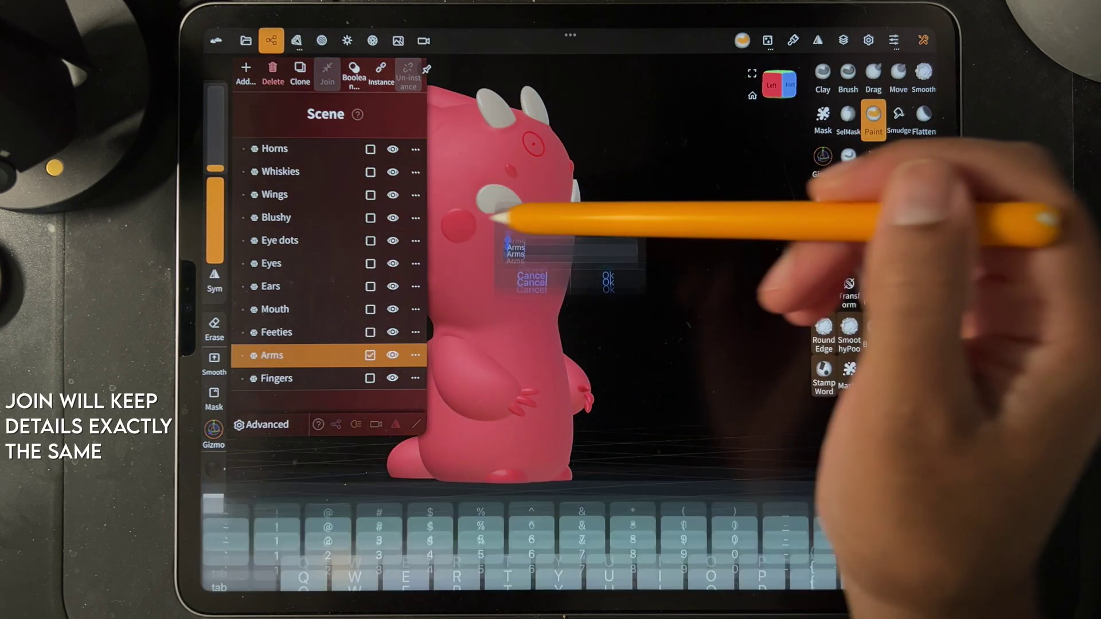
text(Body)
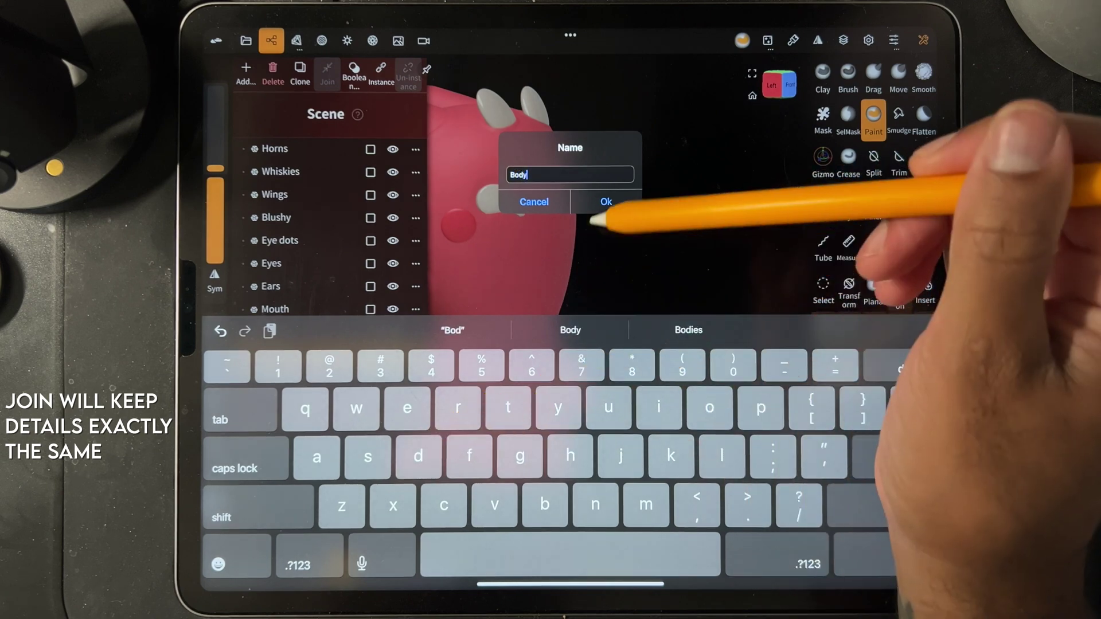
click(606, 202)
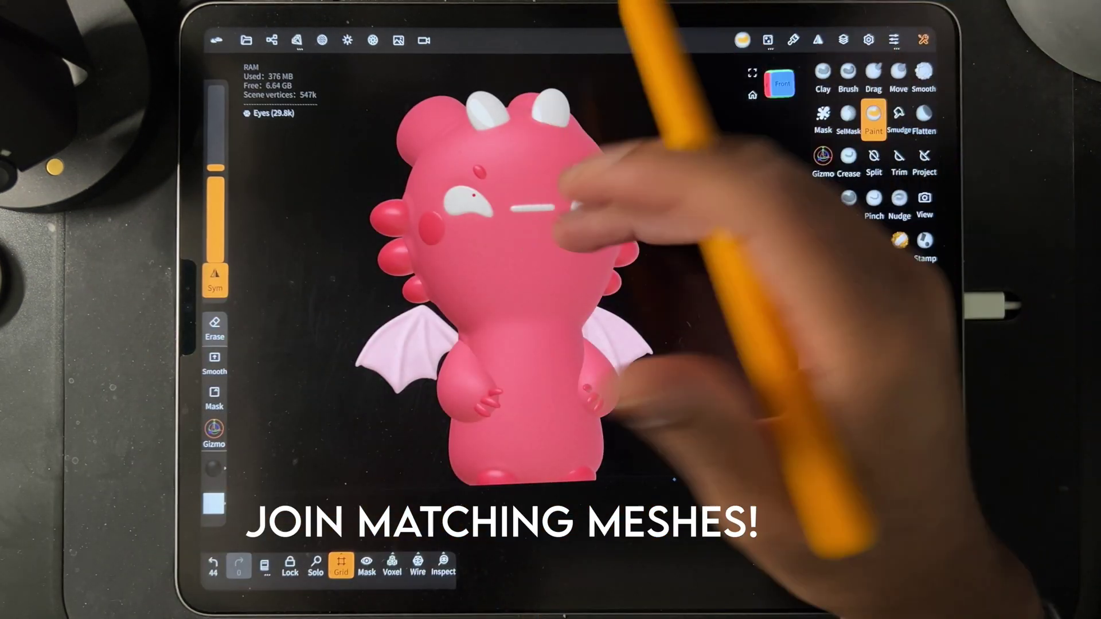
Decimate the Body mesh with target triangles at 50% and painting preservation at 64%, and inspect its surface.
drag(530, 243, 607, 244)
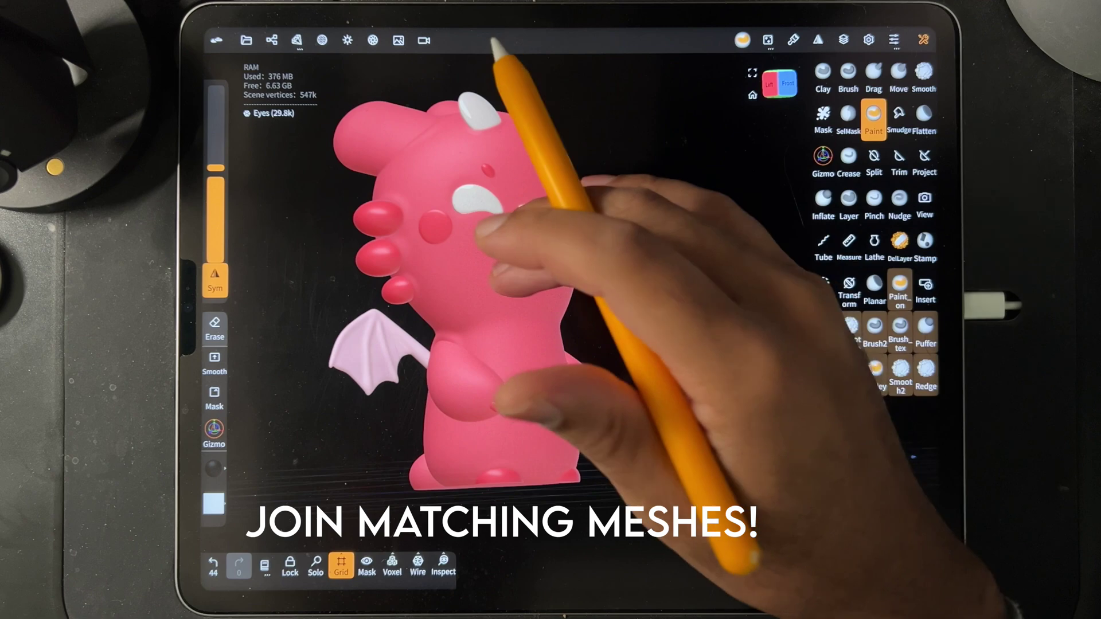
click(519, 272)
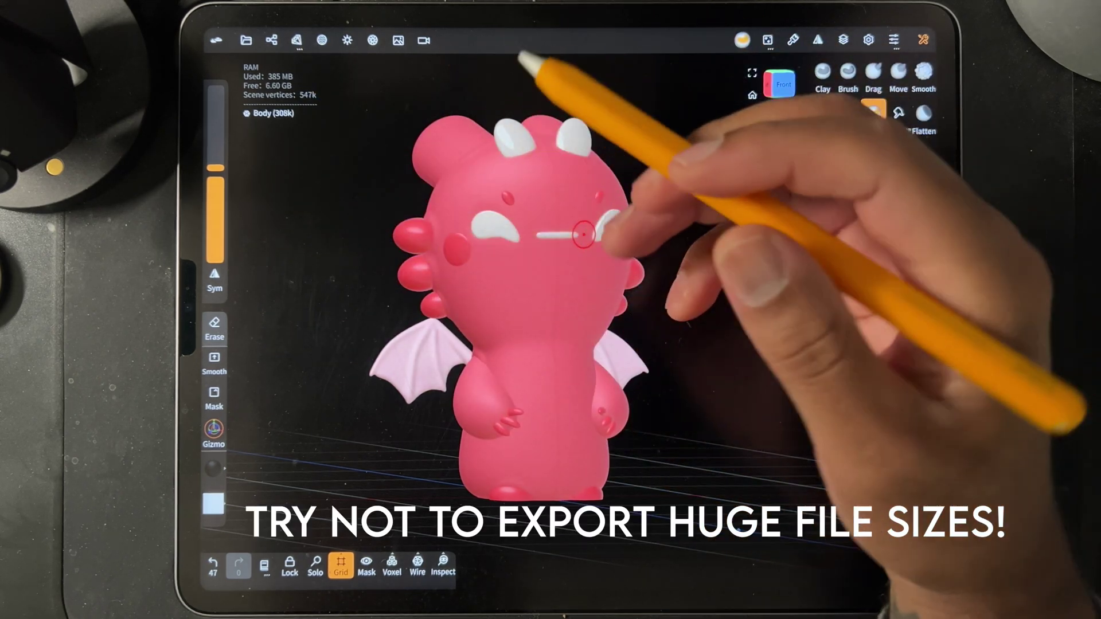
drag(579, 184, 481, 212)
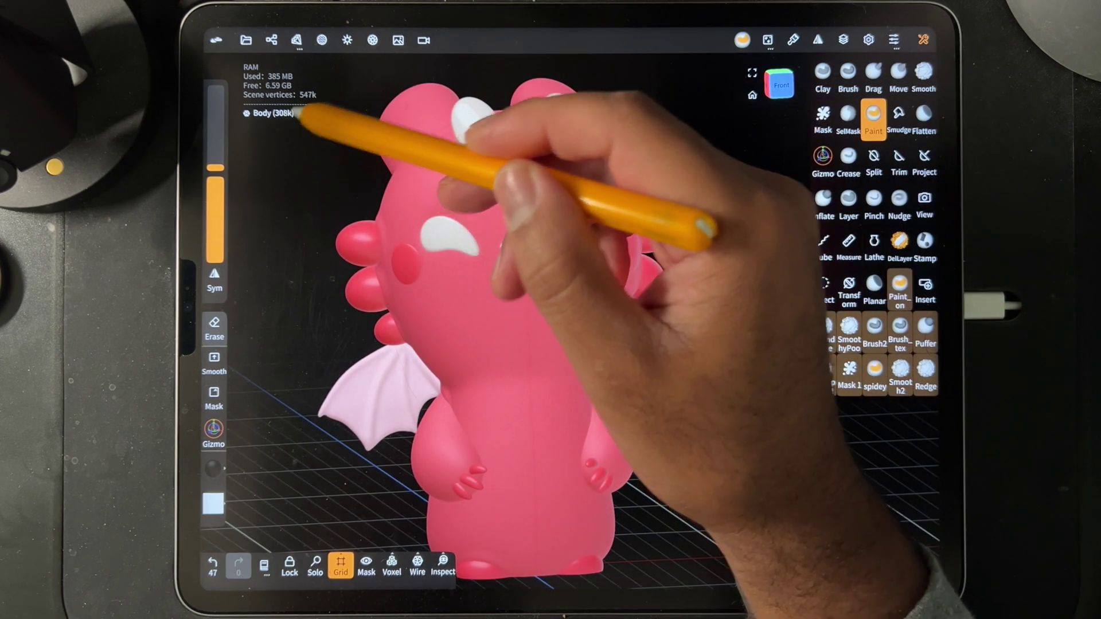
drag(533, 149, 499, 172)
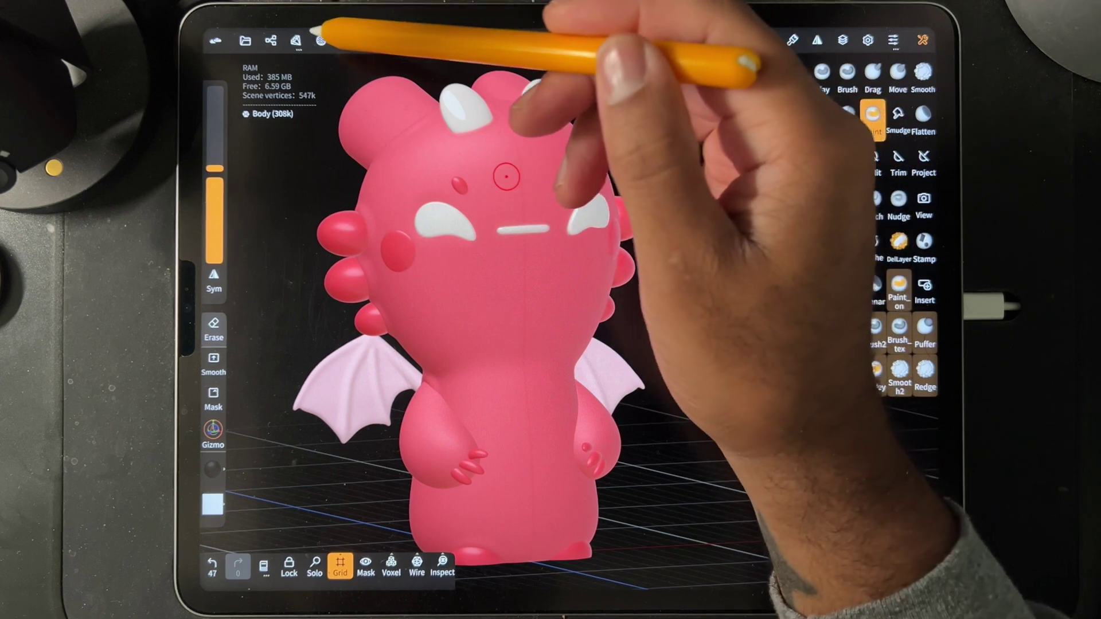
click(297, 40)
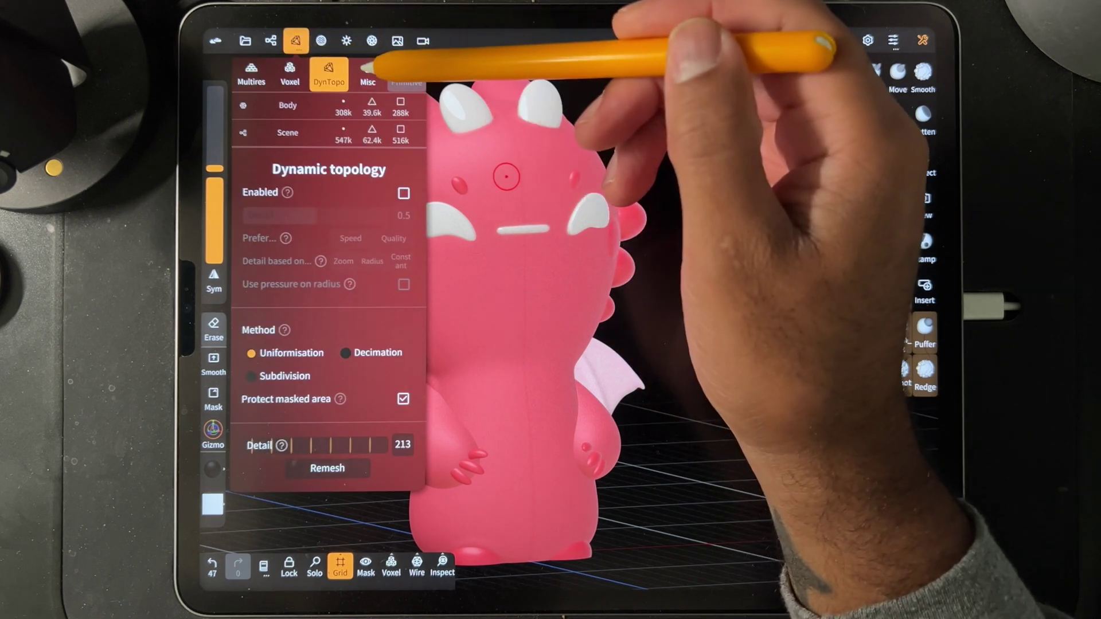
click(367, 73)
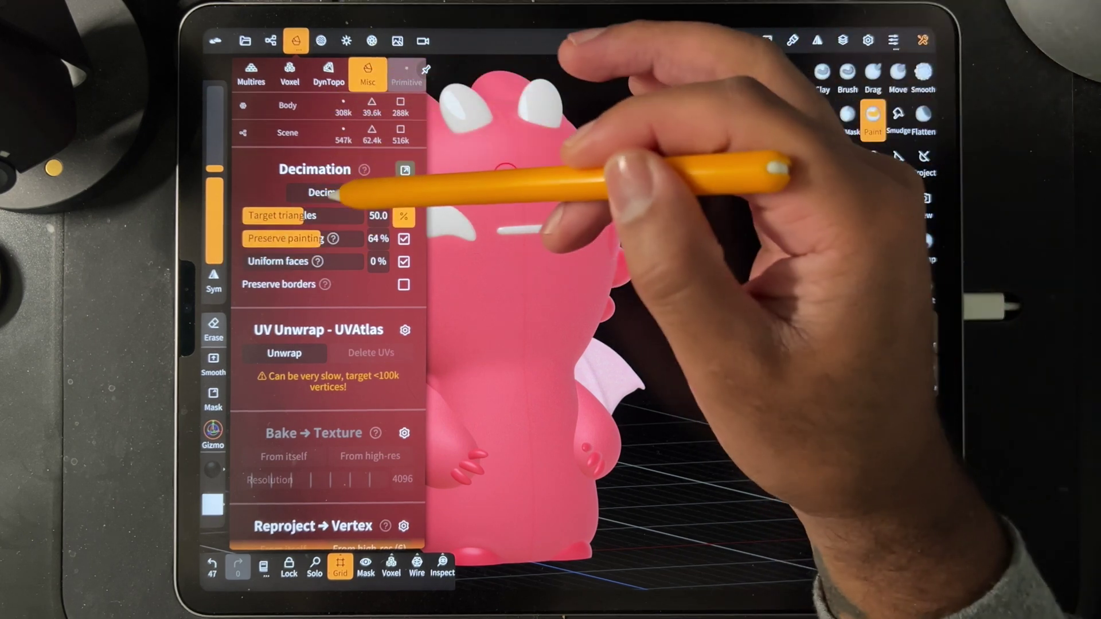
click(342, 192)
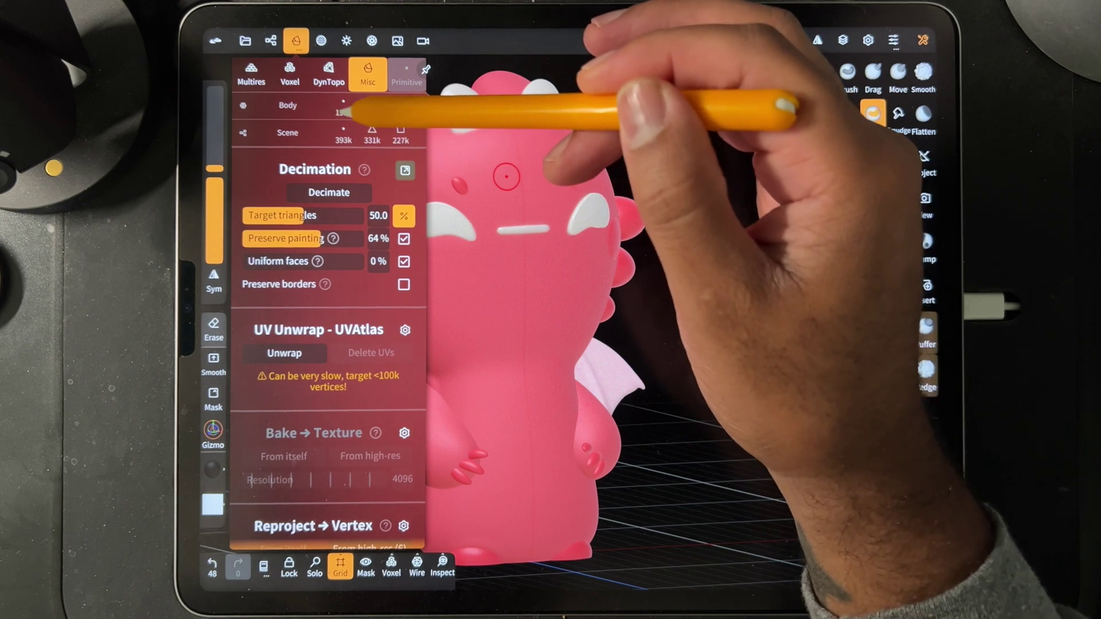
drag(507, 177, 611, 166)
scroll(533, 298, up, 5)
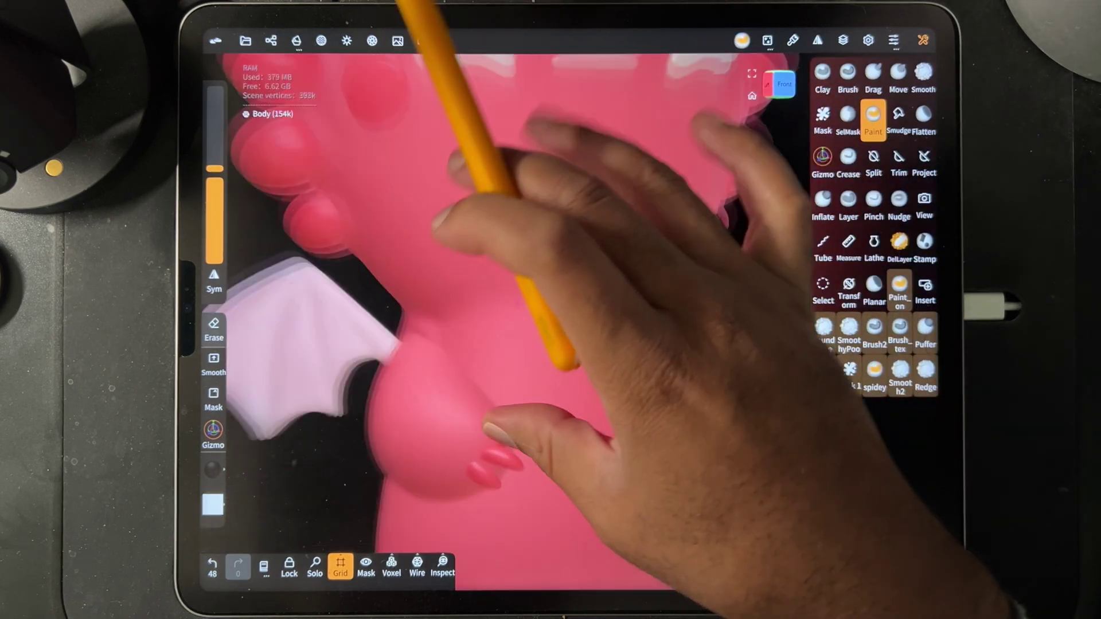
drag(448, 221, 534, 206)
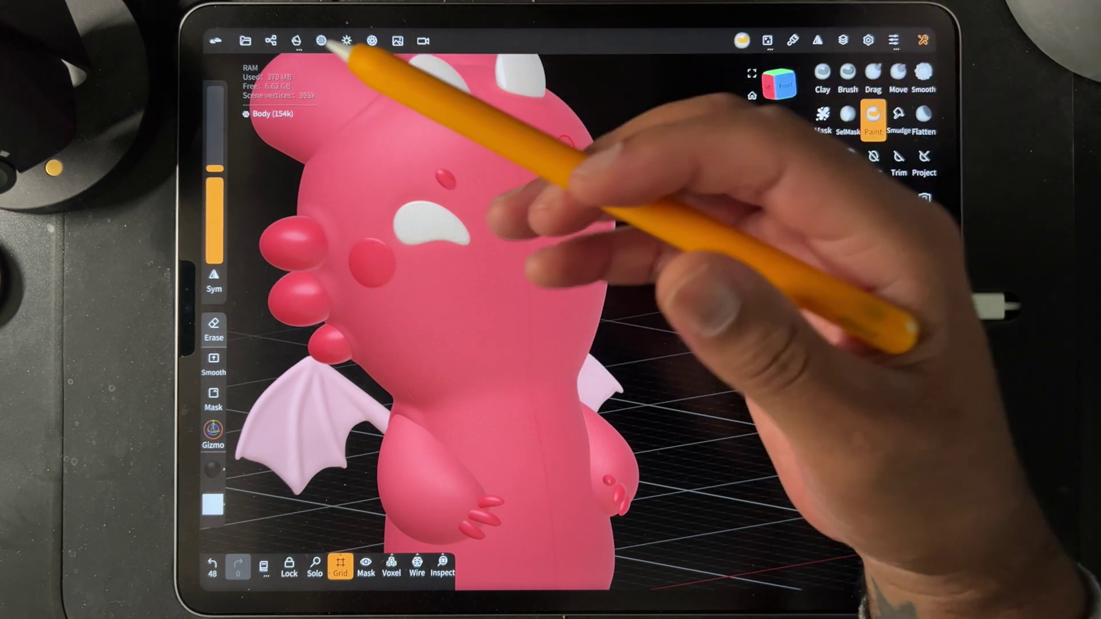
drag(436, 195, 493, 143)
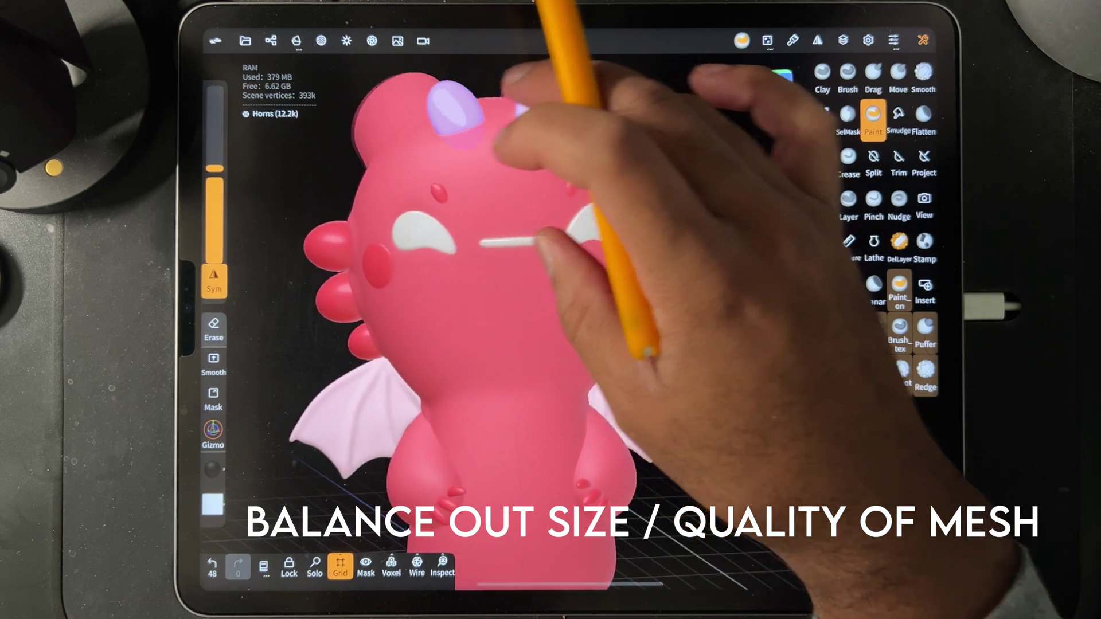
Decimate the Eyes mesh with target triangles at 50% and inspect the face up close.
drag(458, 109, 458, 221)
click(457, 220)
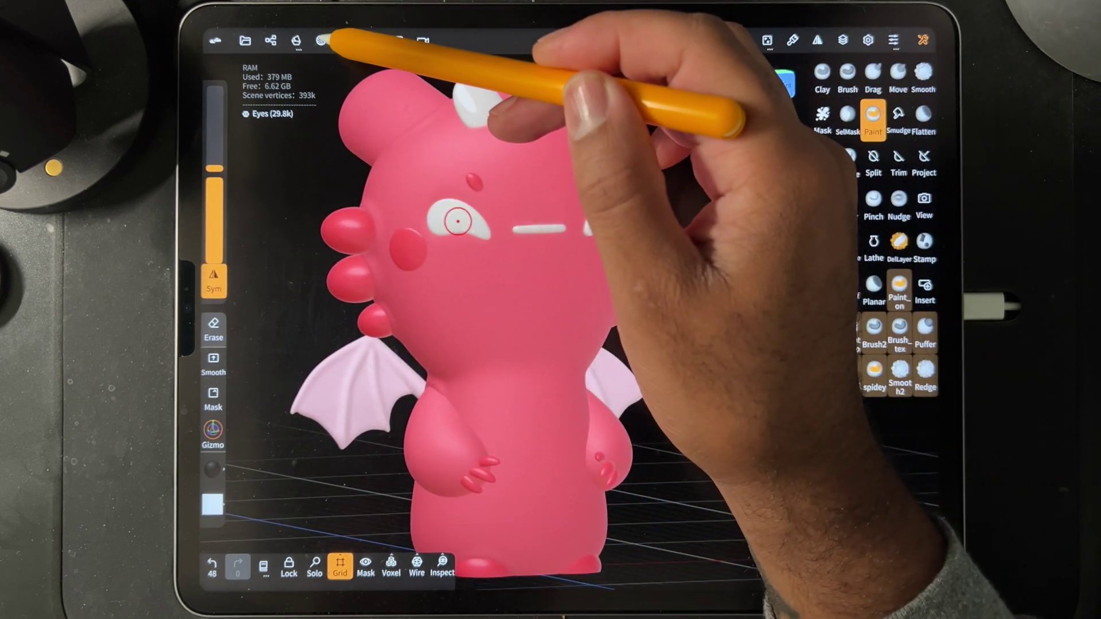
click(321, 41)
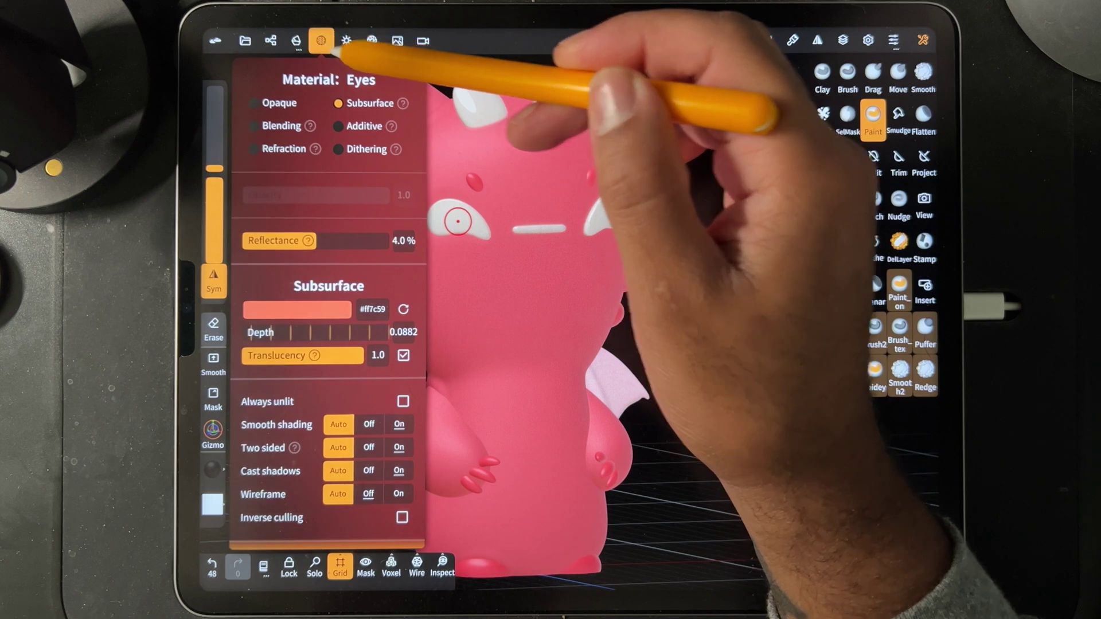
click(296, 40)
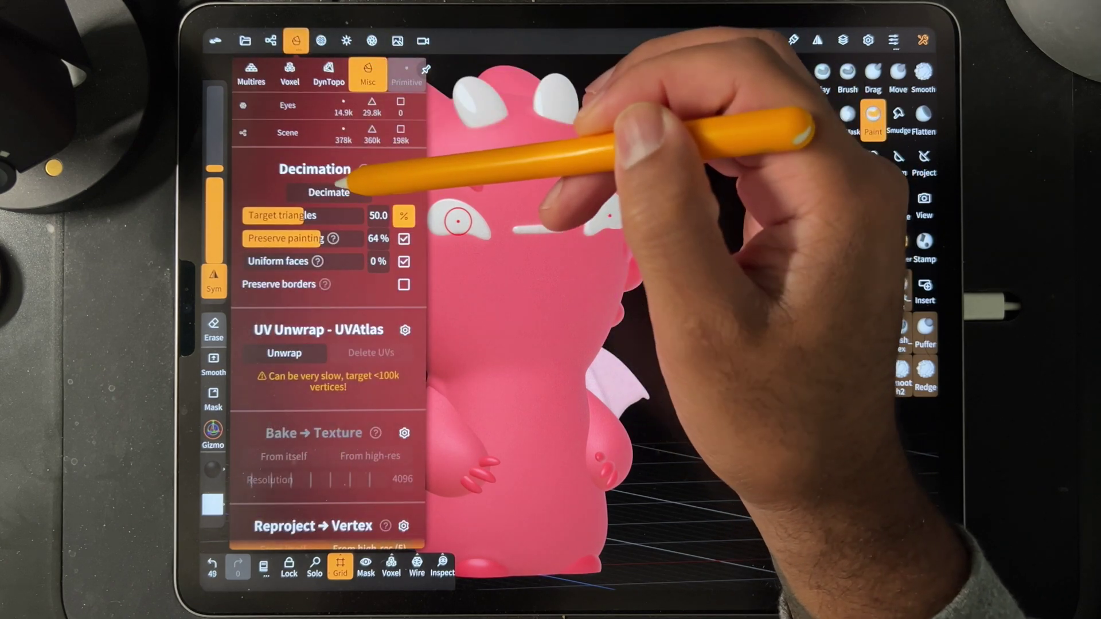
drag(553, 163, 599, 157)
scroll(536, 229, up, 2)
drag(525, 129, 473, 172)
Decimate the Fingers mesh, including its joined cheek spikes, with target triangles at 50%, and check the shapes from several angles.
click(456, 212)
click(376, 201)
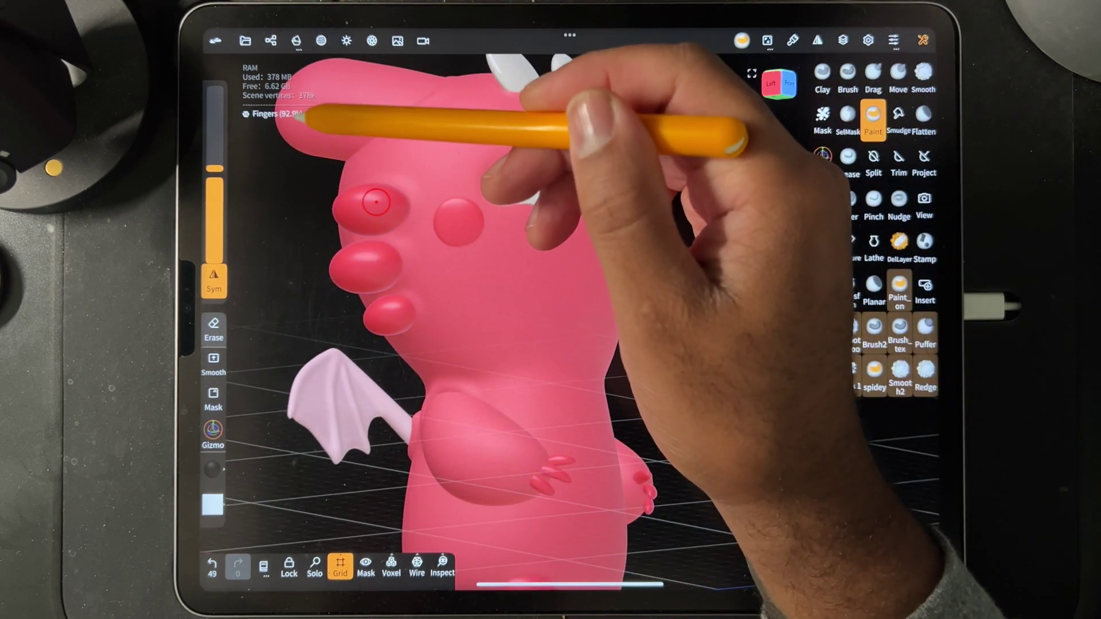
click(321, 40)
click(296, 40)
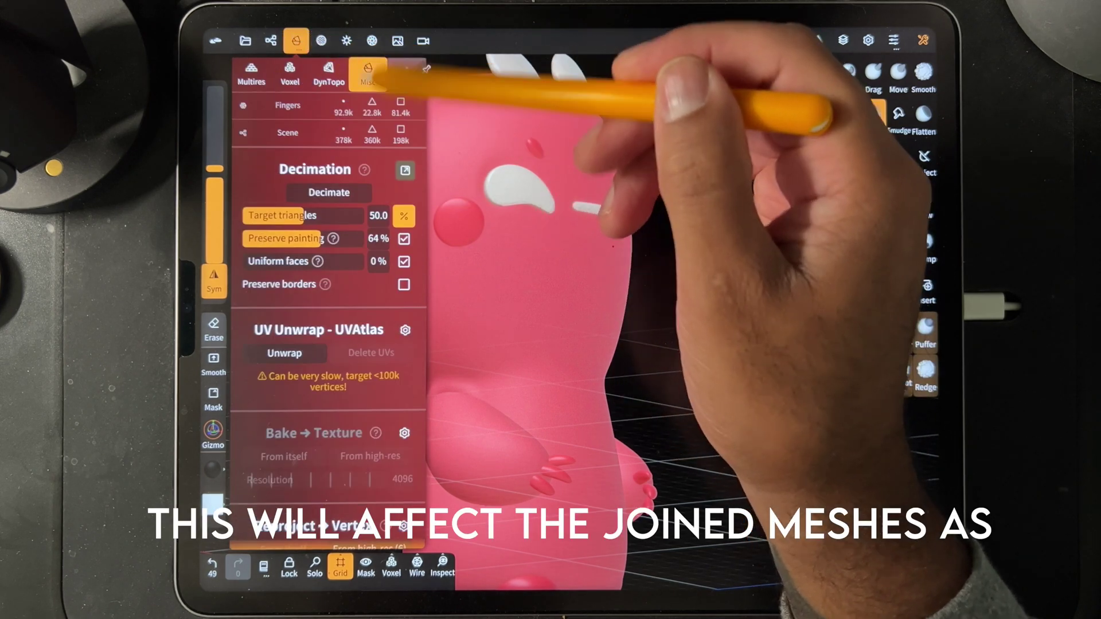
click(296, 41)
drag(596, 252, 447, 344)
scroll(493, 304, up, 3)
drag(459, 256, 597, 175)
scroll(545, 221, down, 3)
mouse_move(519, 221)
mouse_down()
mouse_move(574, 215)
mouse_move(553, 163)
mouse_move(518, 175)
mouse_move(514, 196)
mouse_move(553, 200)
mouse_up()
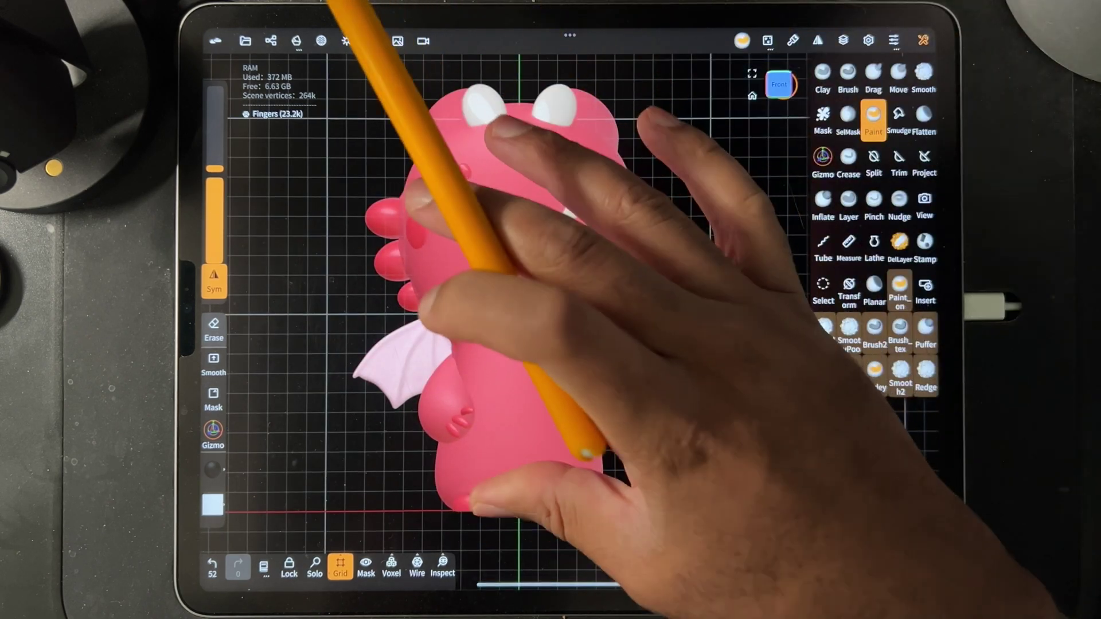
Select all of the dragon's parts in the scene, from Horns through Fingers.
click(271, 41)
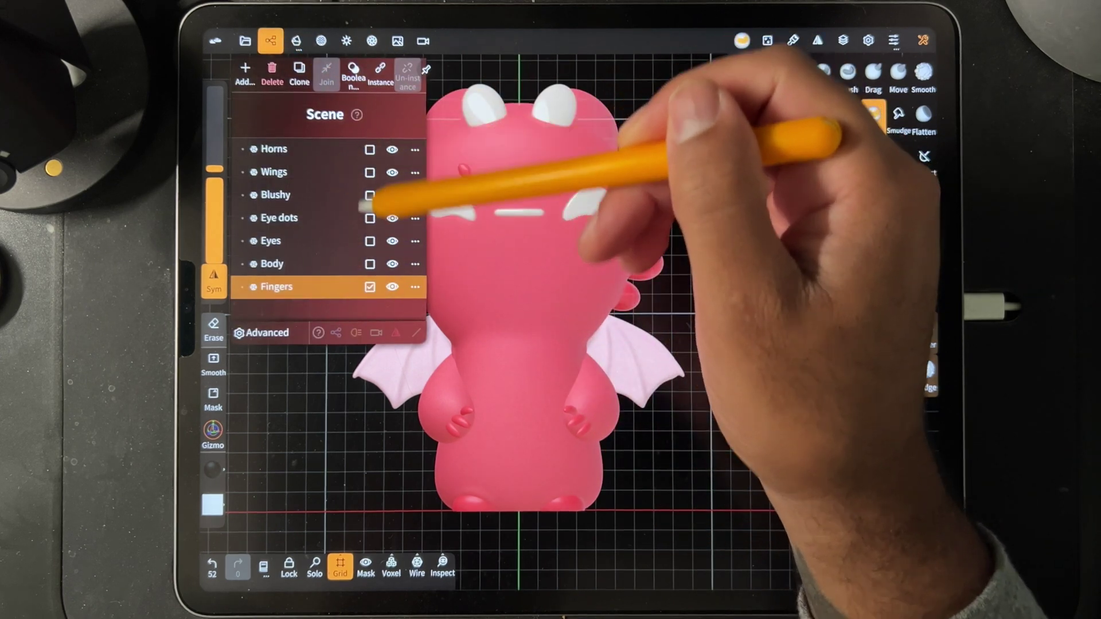
click(370, 287)
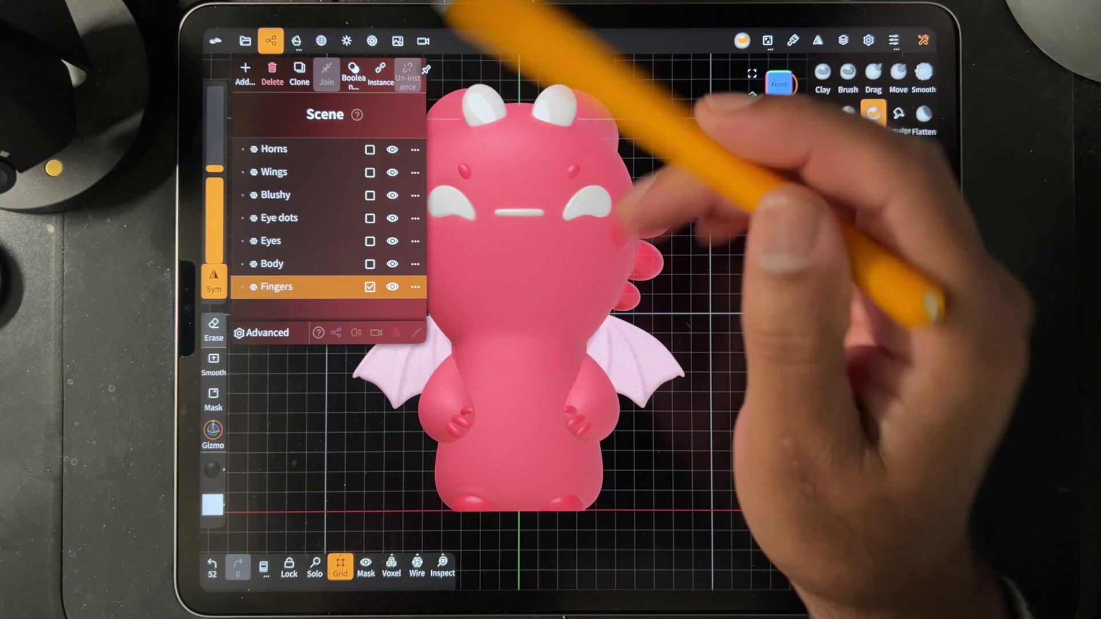
click(245, 41)
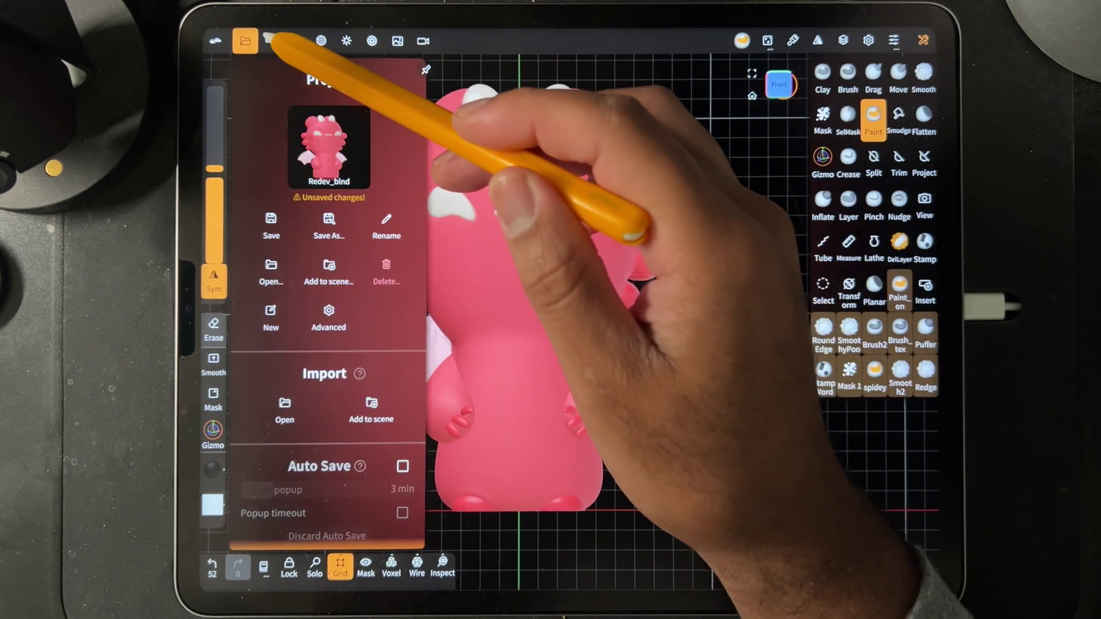
click(270, 40)
drag(370, 149, 370, 263)
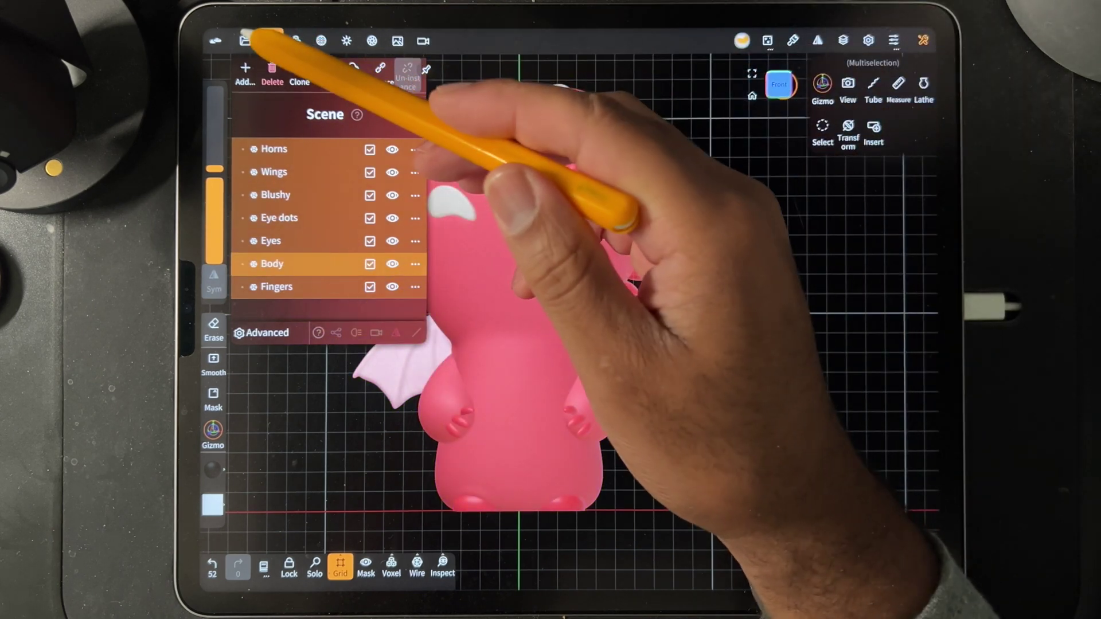
Export all the parts as a glTF file with vertex colors, PBR paint and normals included.
click(245, 40)
mouse_move(283, 364)
mouse_down()
mouse_move(319, 123)
mouse_move(315, 55)
mouse_up()
drag(321, 238, 333, 172)
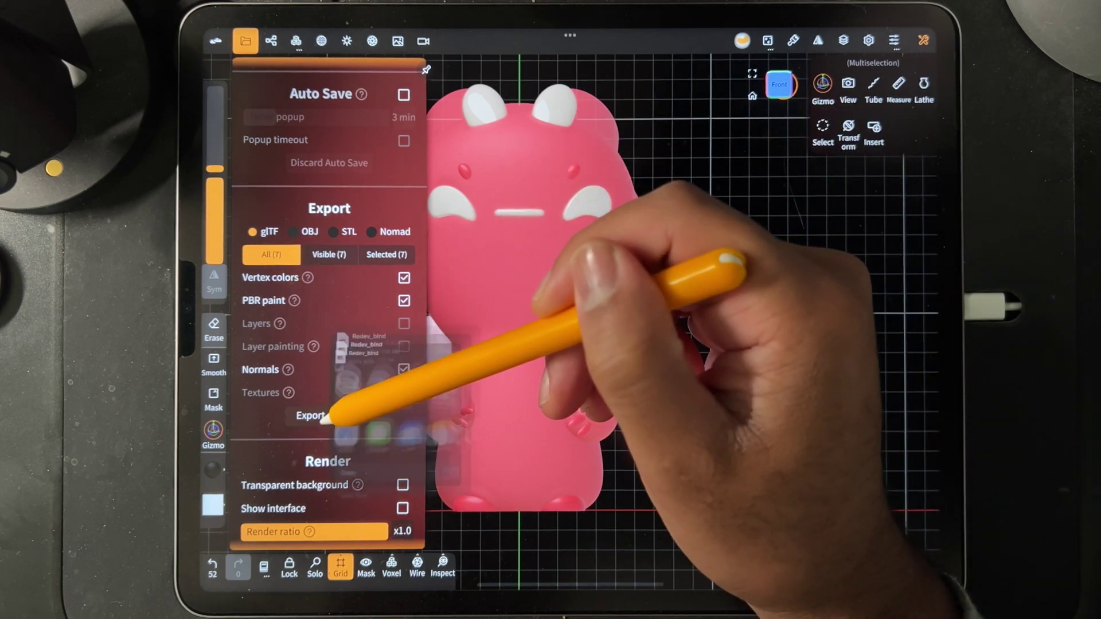
click(321, 415)
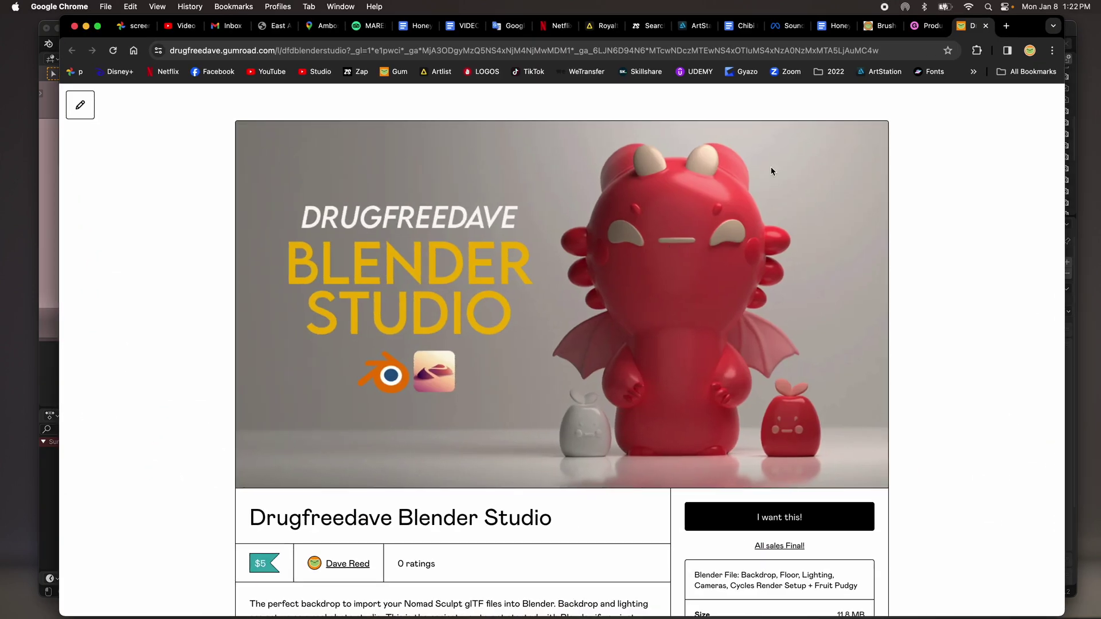
Switch to Blender and import the glTF file Redev_blnd.glb from the Downloads folder into the studio scene.
click(76, 10)
click(91, 174)
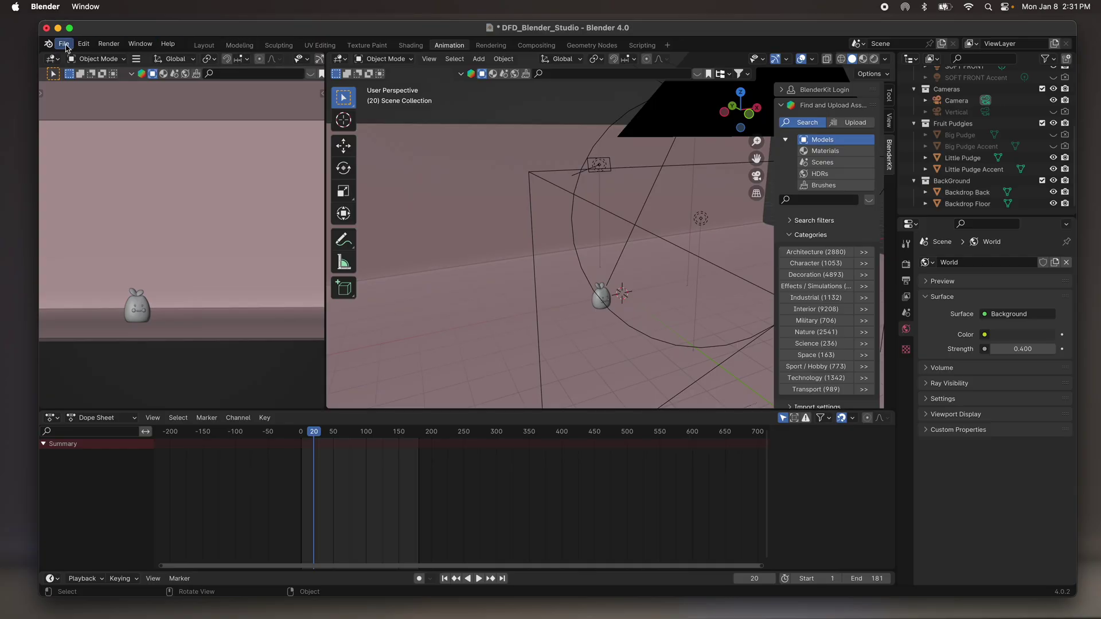
click(64, 44)
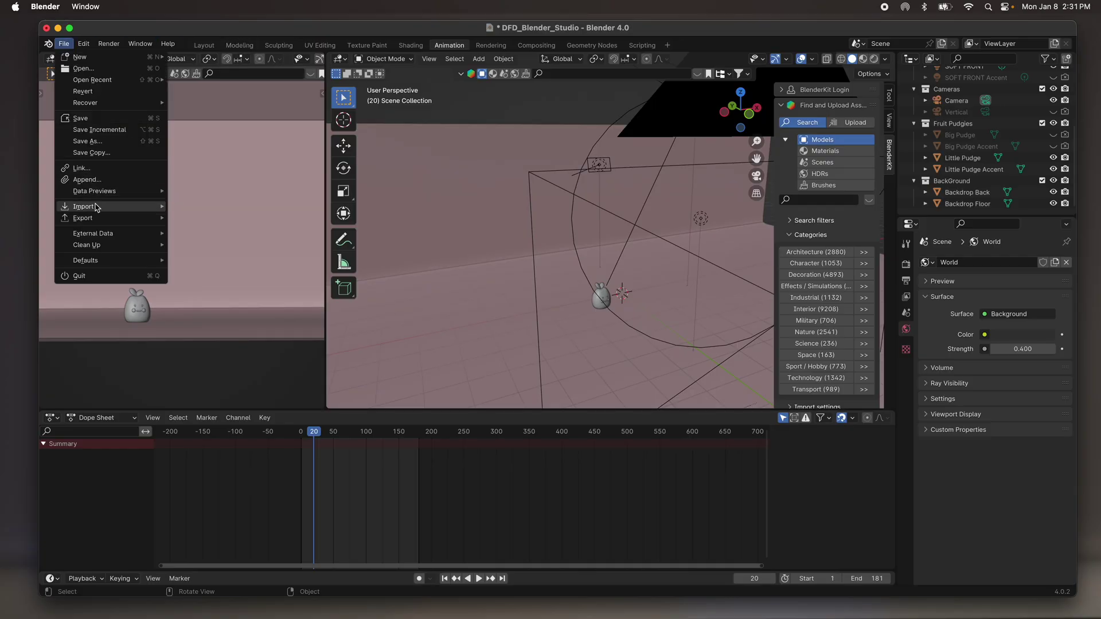
mouse_move(97, 208)
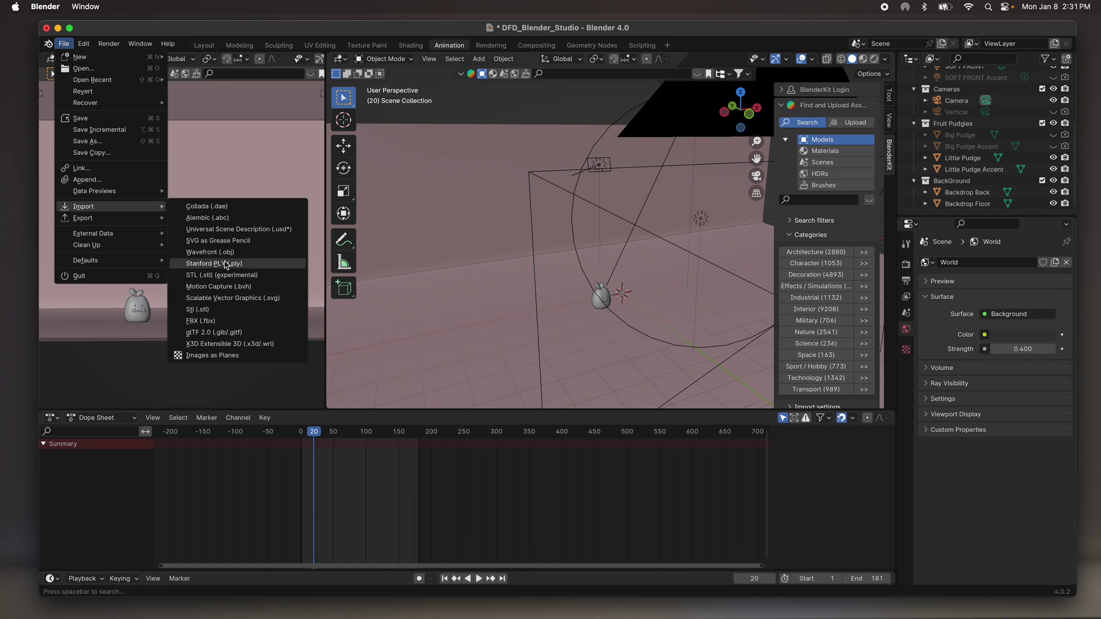
click(215, 333)
drag(378, 267, 334, 177)
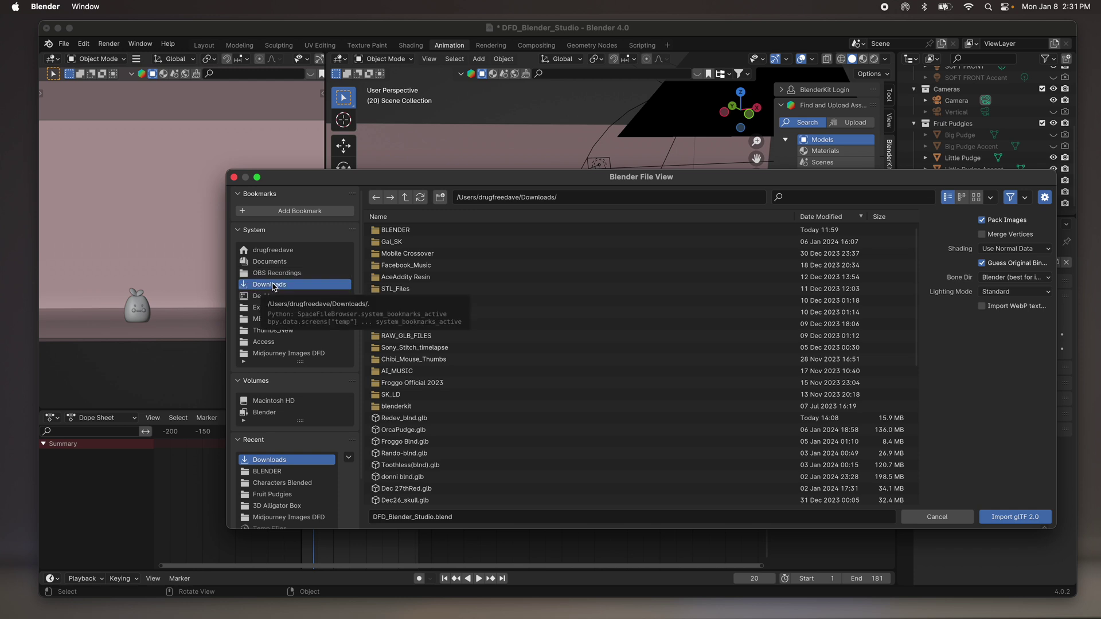
click(397, 419)
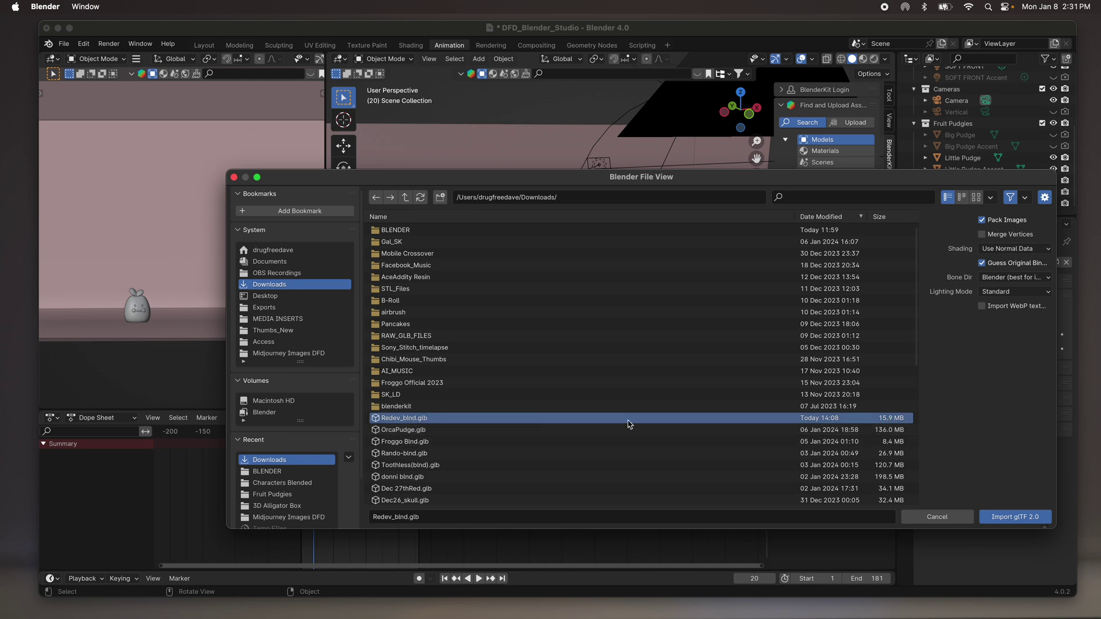
click(1005, 517)
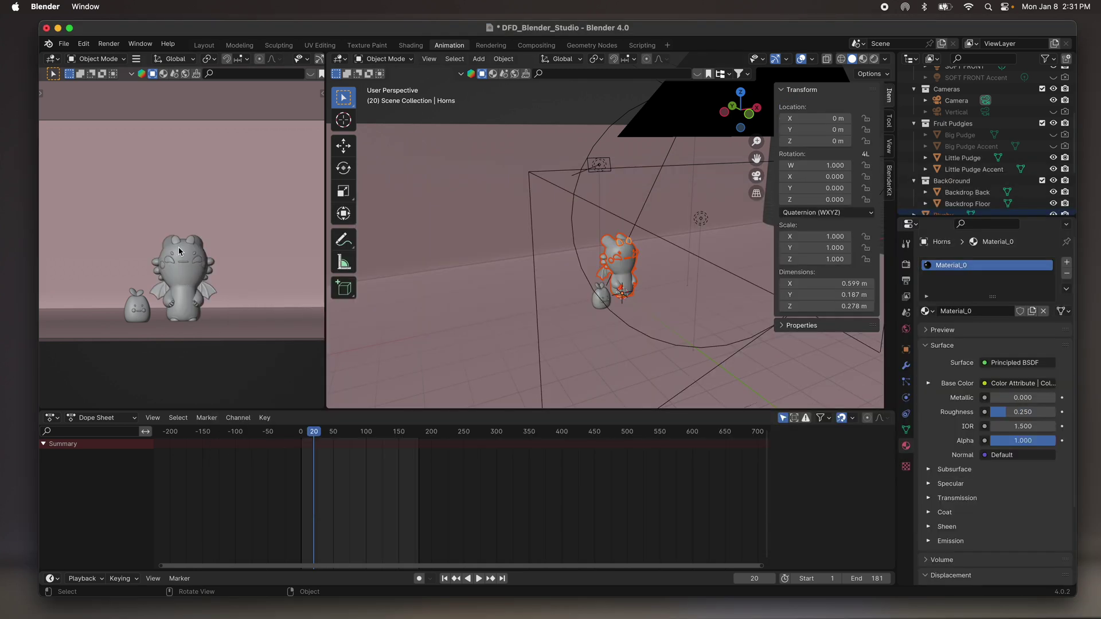
Apply smooth shading to all the imported dragon parts, from Blushy through Wings, and check the surfaces up close.
scroll(979, 171, down, 5)
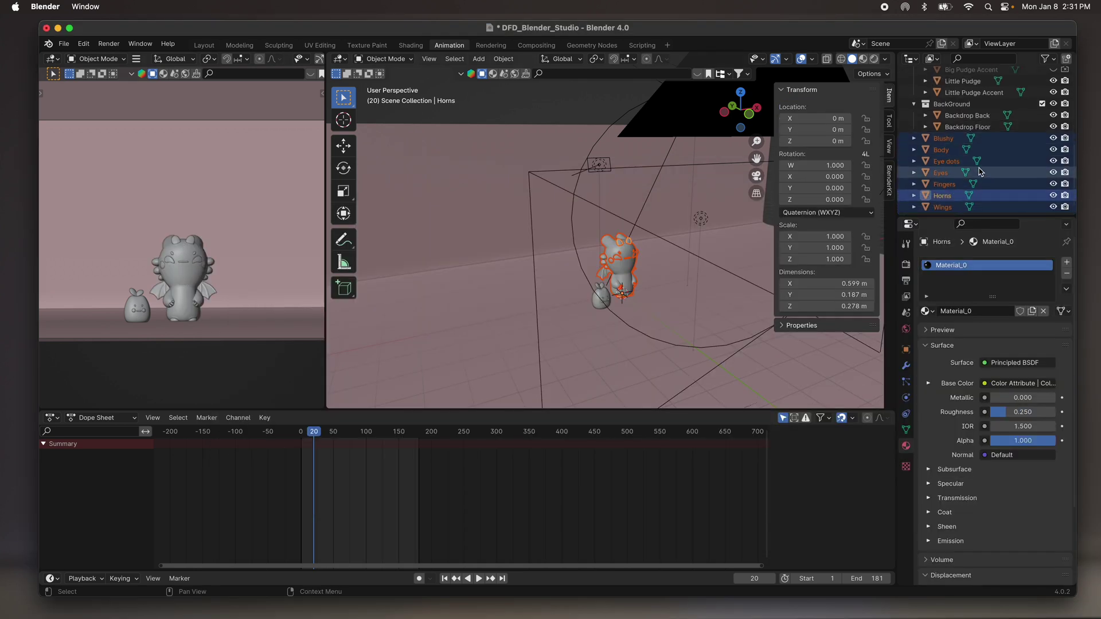
scroll(975, 167, up, 2)
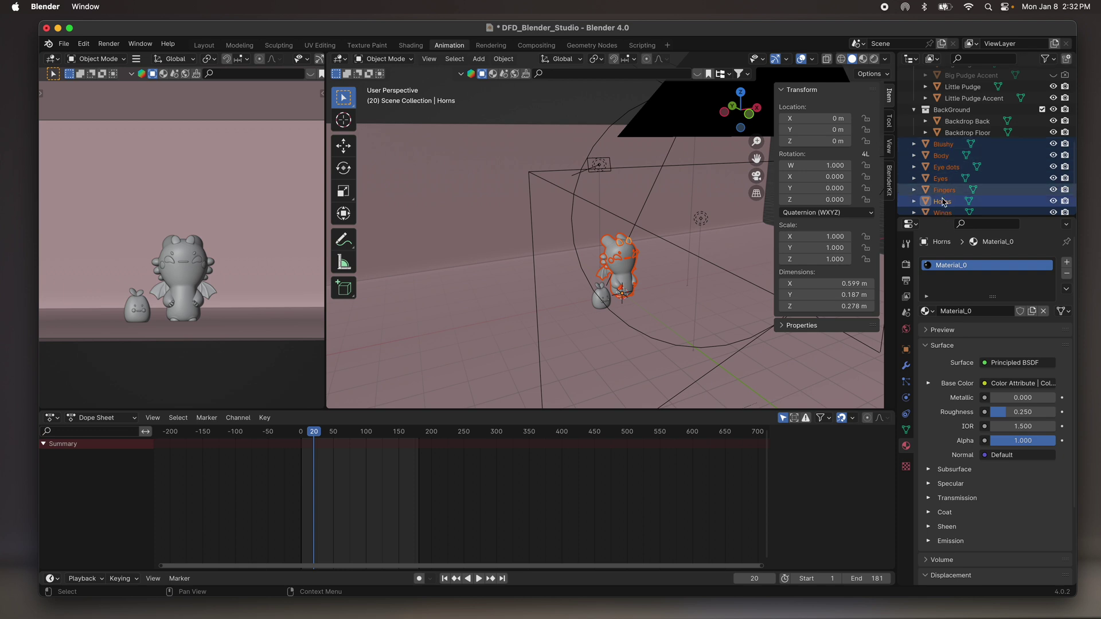
scroll(947, 158, up, 1)
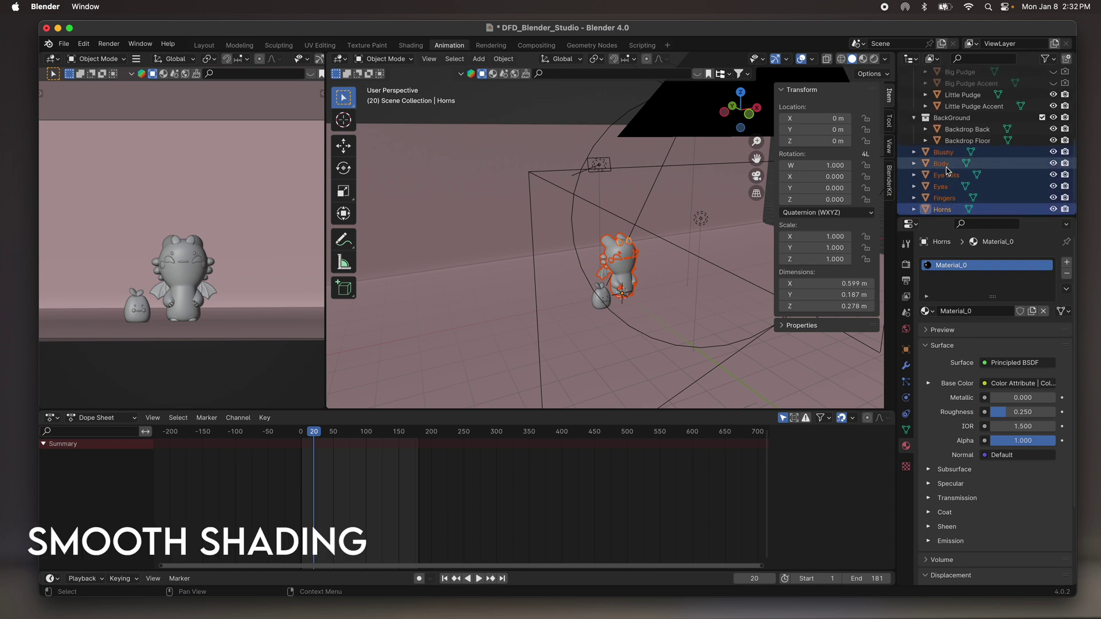
scroll(946, 160, down, 2)
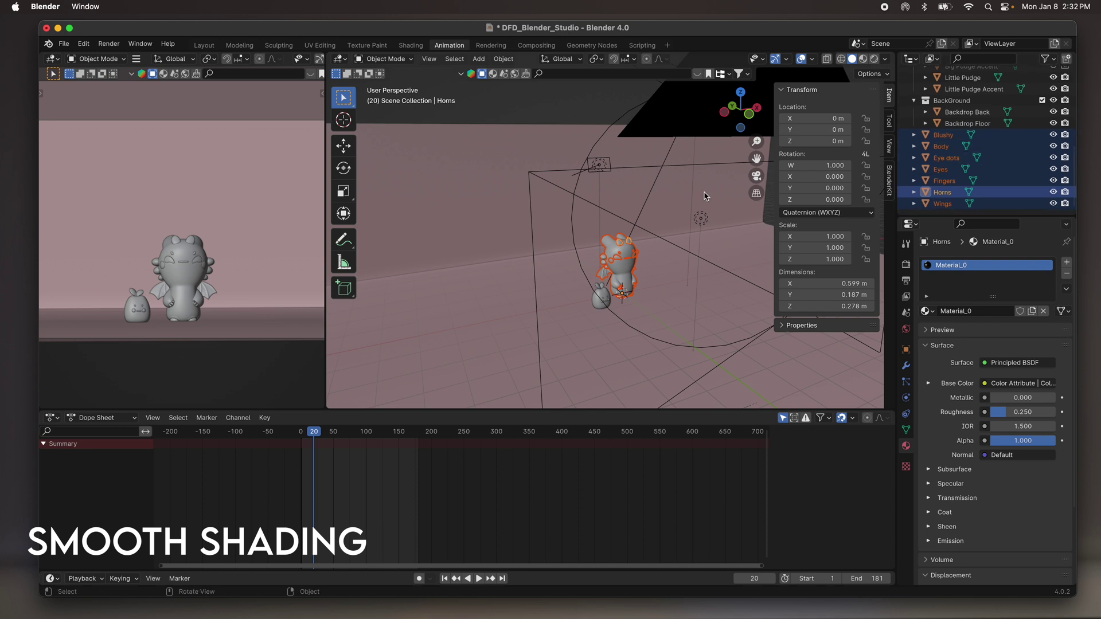
key(KP_Decimal)
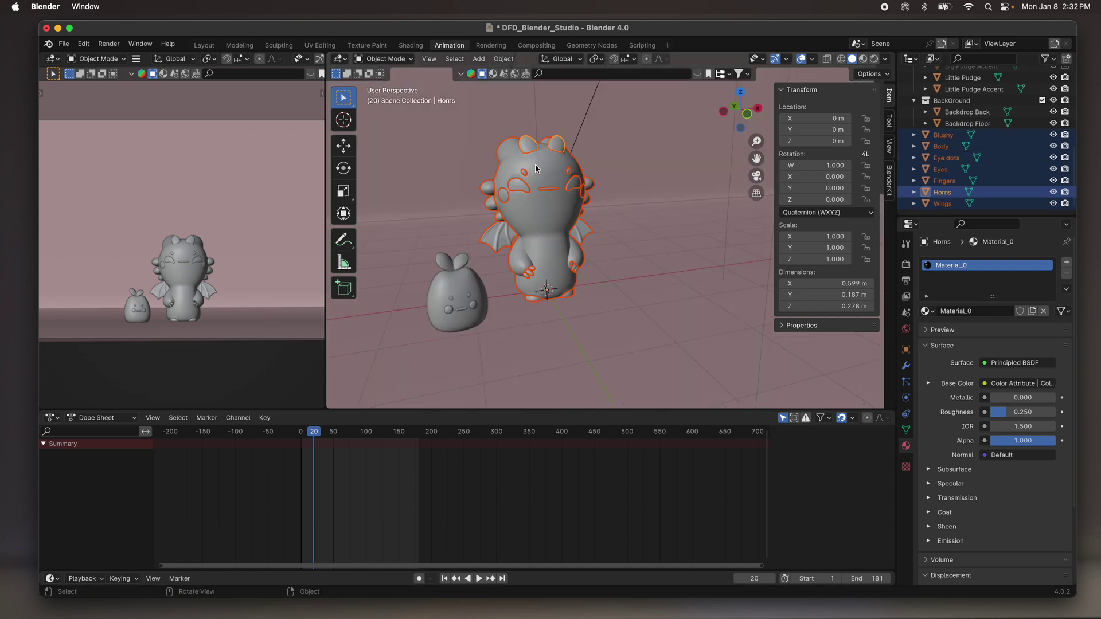
right_click(535, 168)
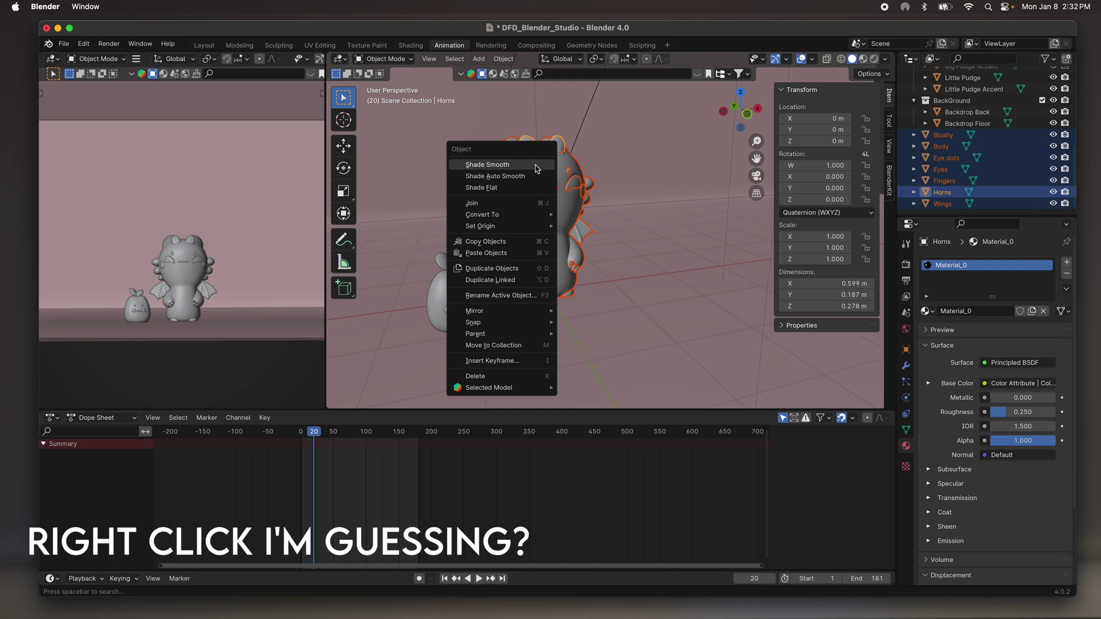
click(504, 165)
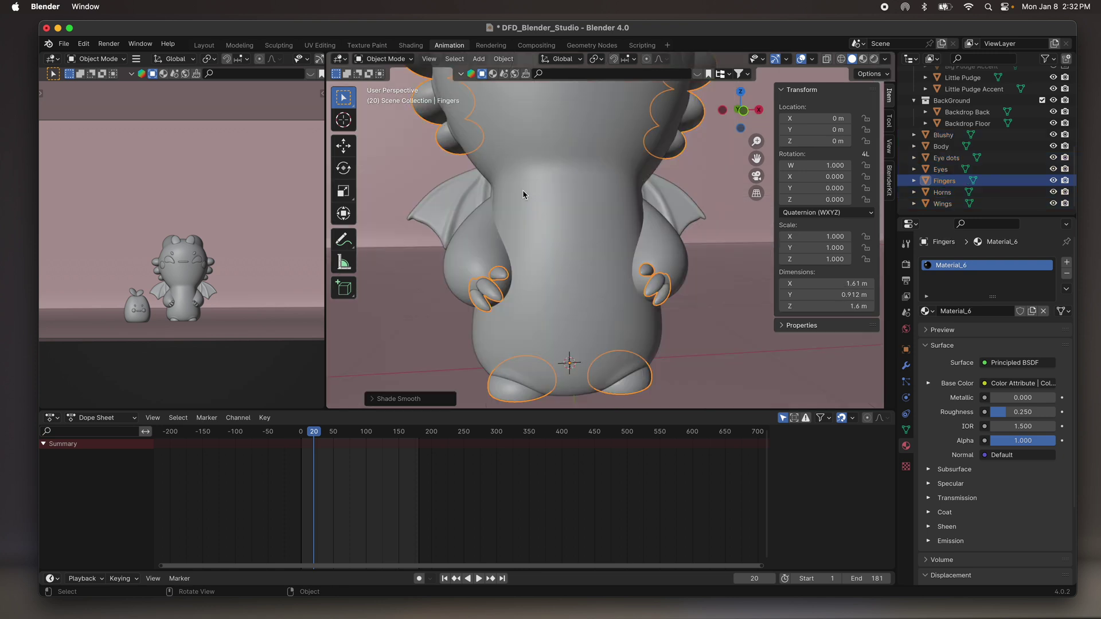
scroll(523, 194, down, 8)
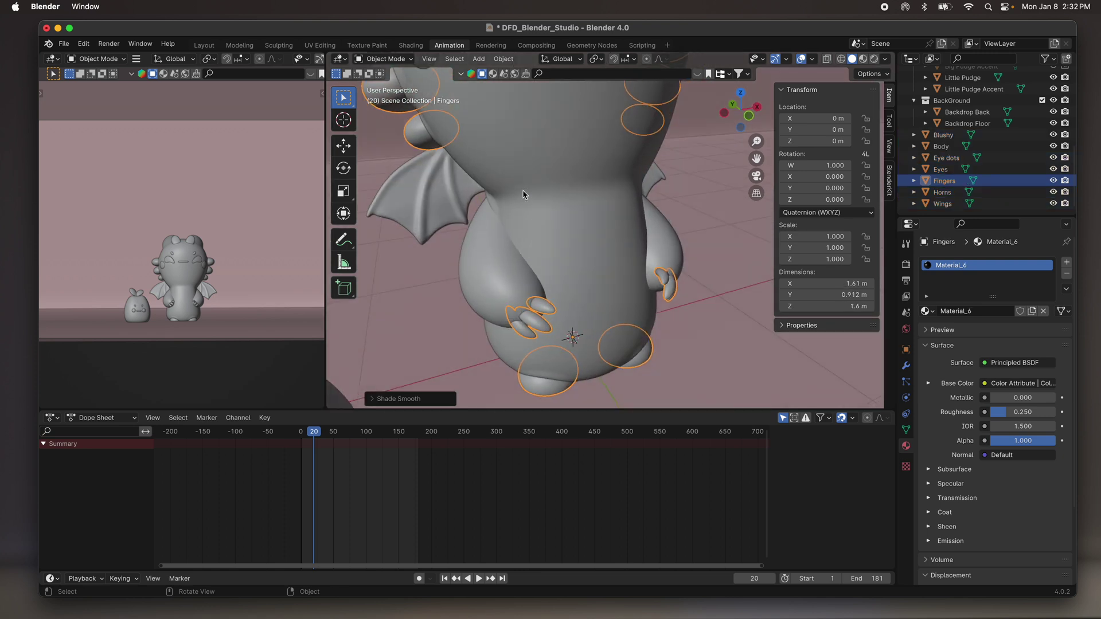
shift+middle_drag(532, 189, 514, 180)
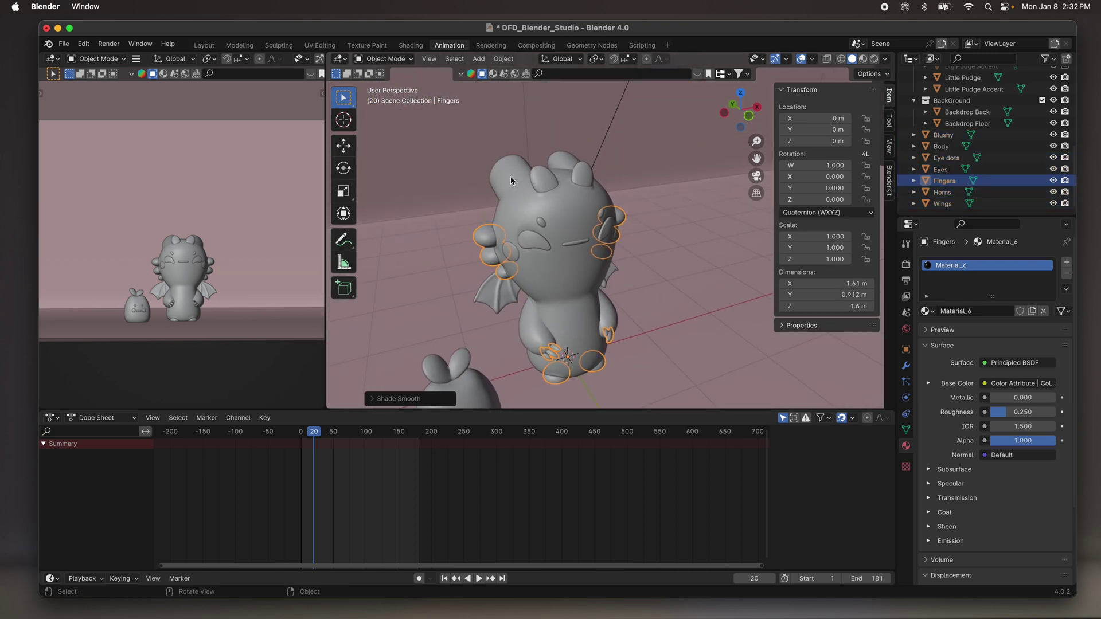
right_click(511, 177)
key(Escape)
Add a new collection to the scene and name it RedDev.
scroll(512, 177, right, 5)
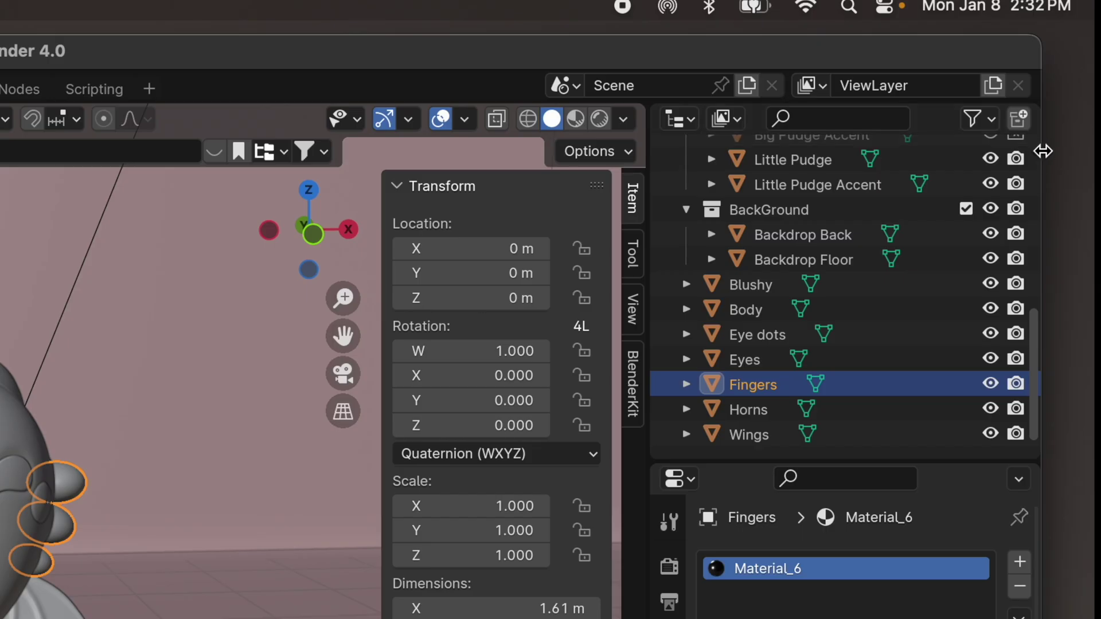
mouse_move(1067, 153)
mouse_down()
mouse_move(885, 165)
mouse_move(919, 140)
mouse_move(1073, 137)
mouse_up()
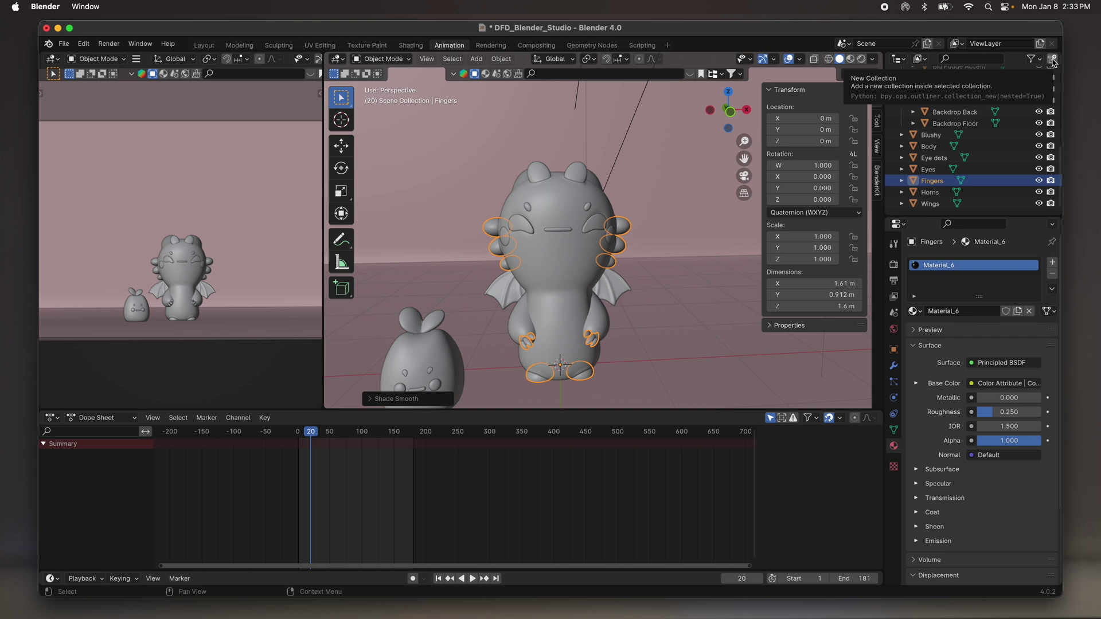
click(968, 119)
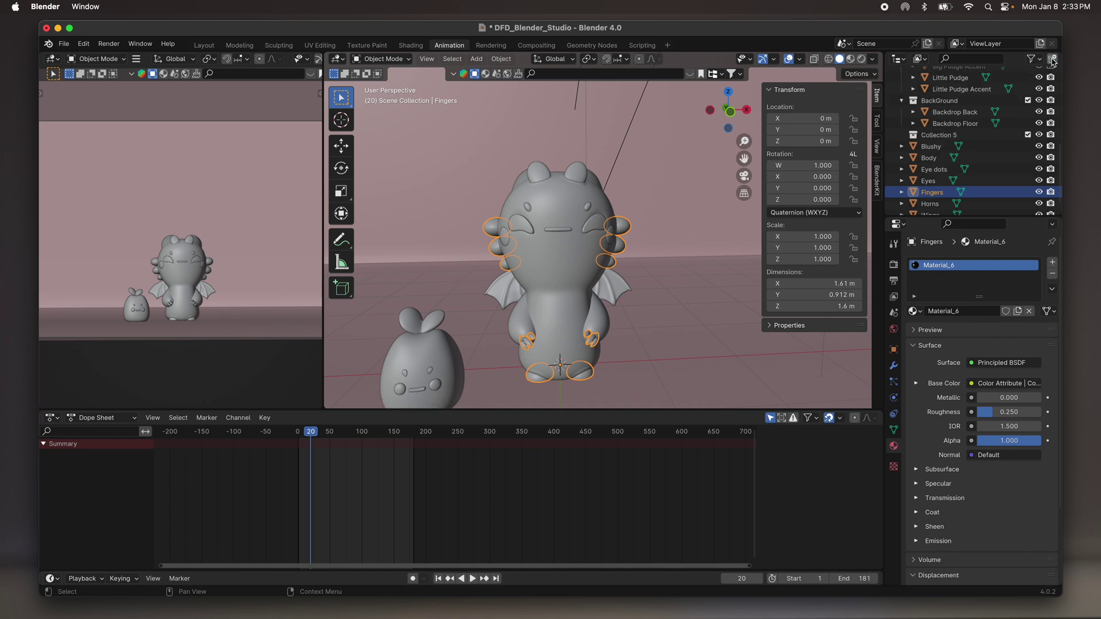
click(940, 136)
double_click(945, 135)
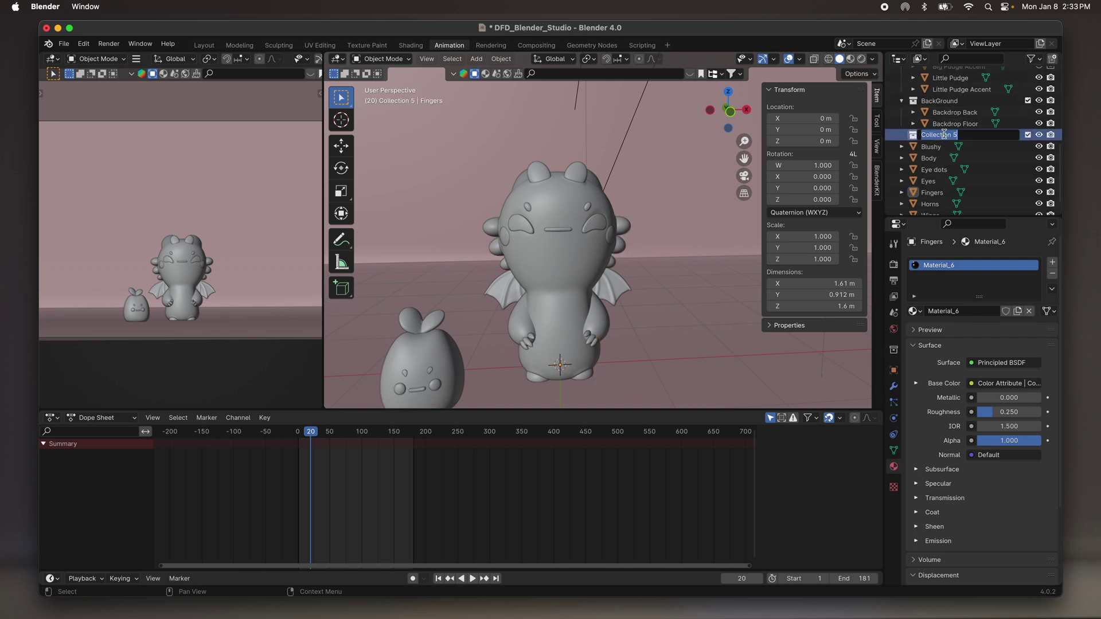
text(RedDev)
key(Return)
Move all the dragon's parts, from Blushy through Wings, into the RedDev collection.
scroll(934, 151, down, 1)
click(941, 139)
mouse_move(939, 137)
mouse_down()
mouse_move(933, 115)
mouse_move(933, 125)
mouse_up()
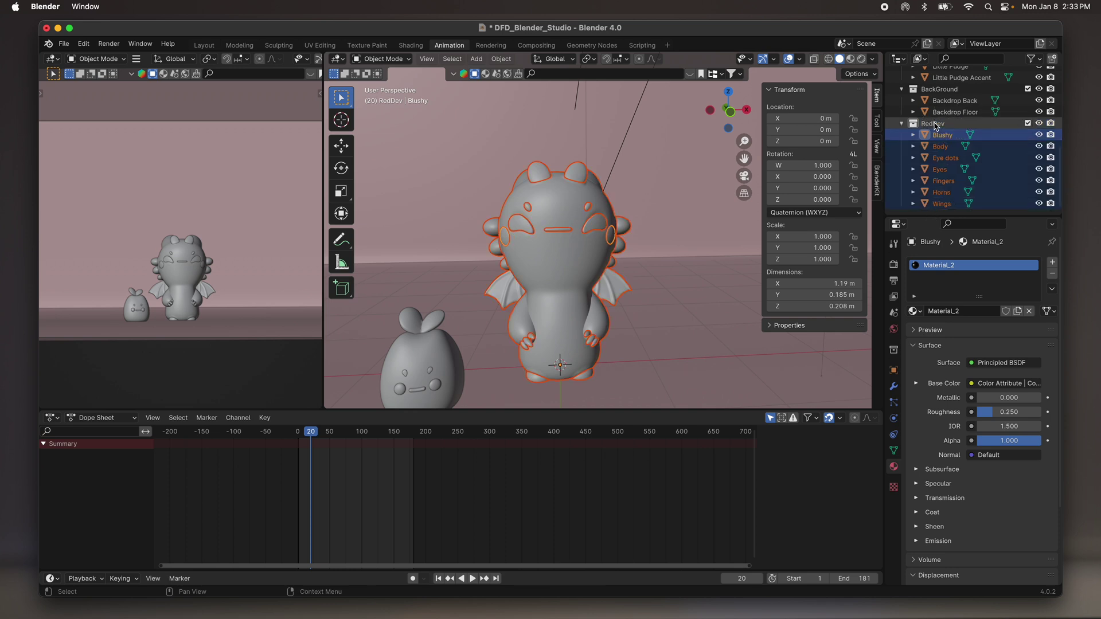
click(920, 123)
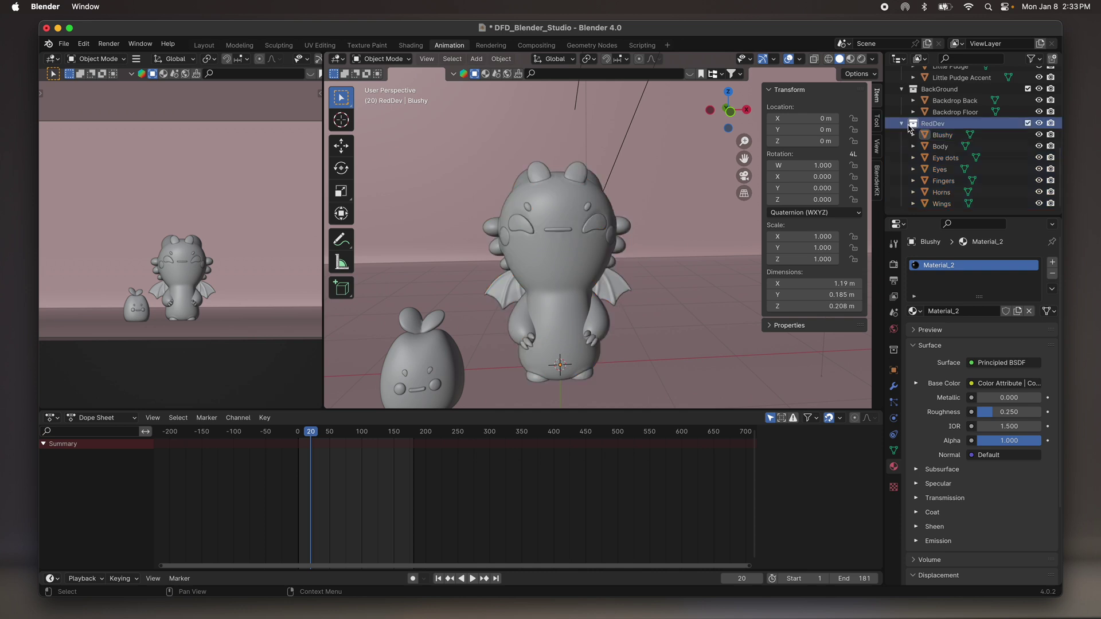
Select all the objects contained in the RedDev collection.
click(940, 135)
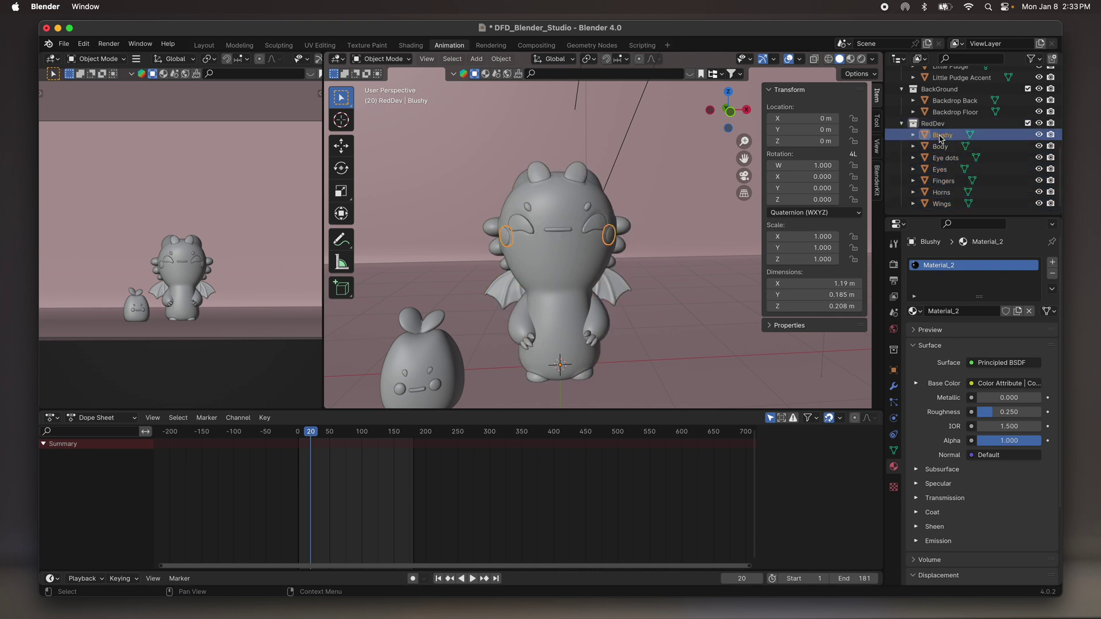
shift+click(940, 147)
shift+click(943, 158)
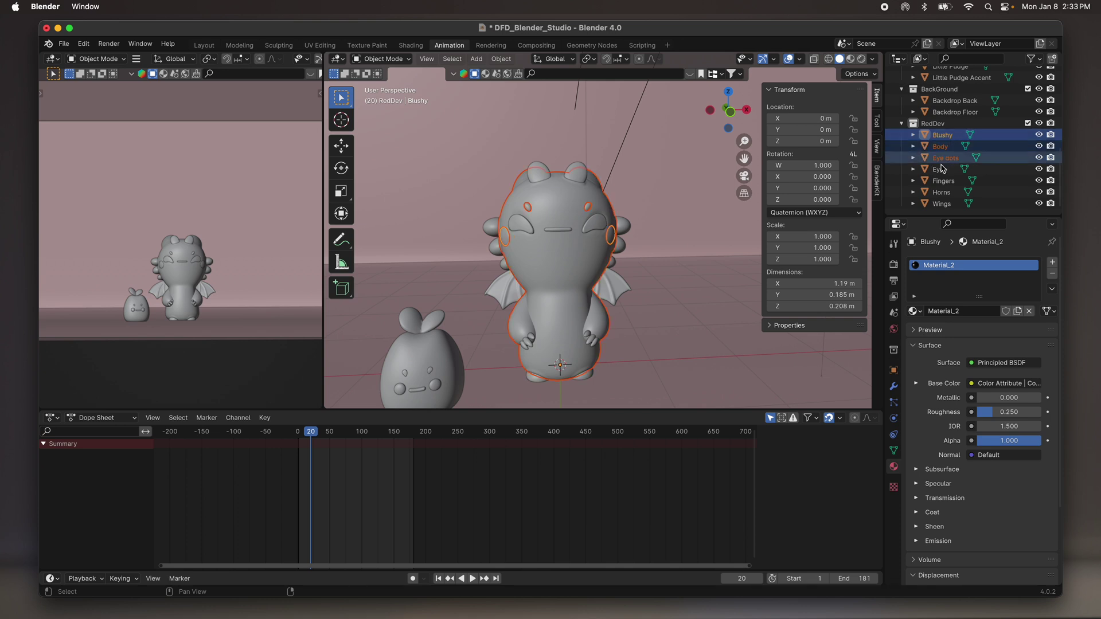
shift+click(943, 171)
click(917, 123)
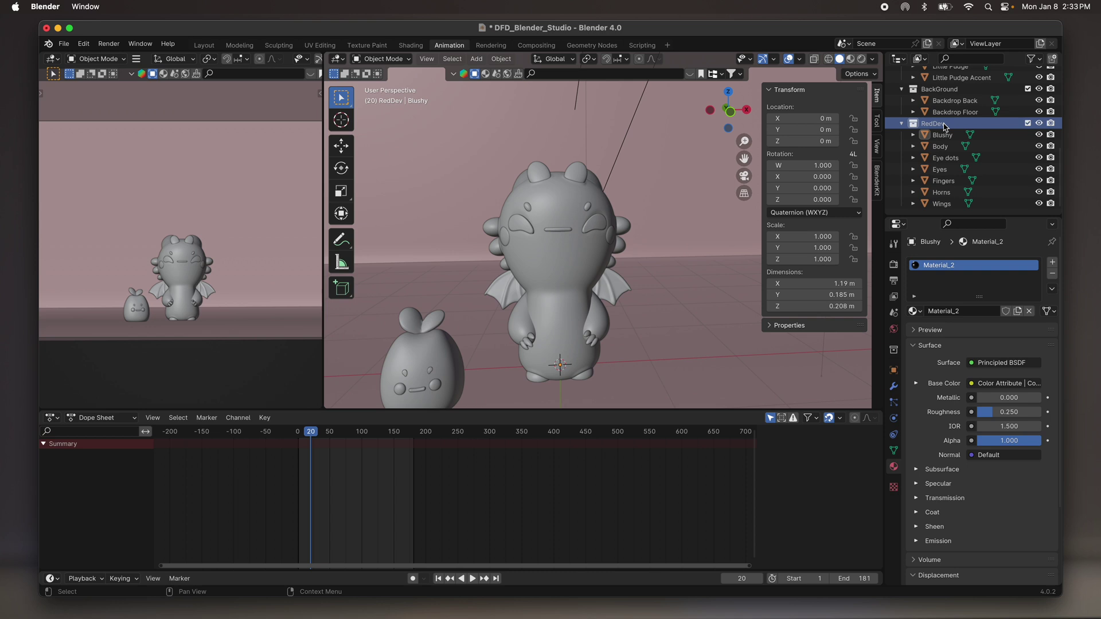
right_click(945, 127)
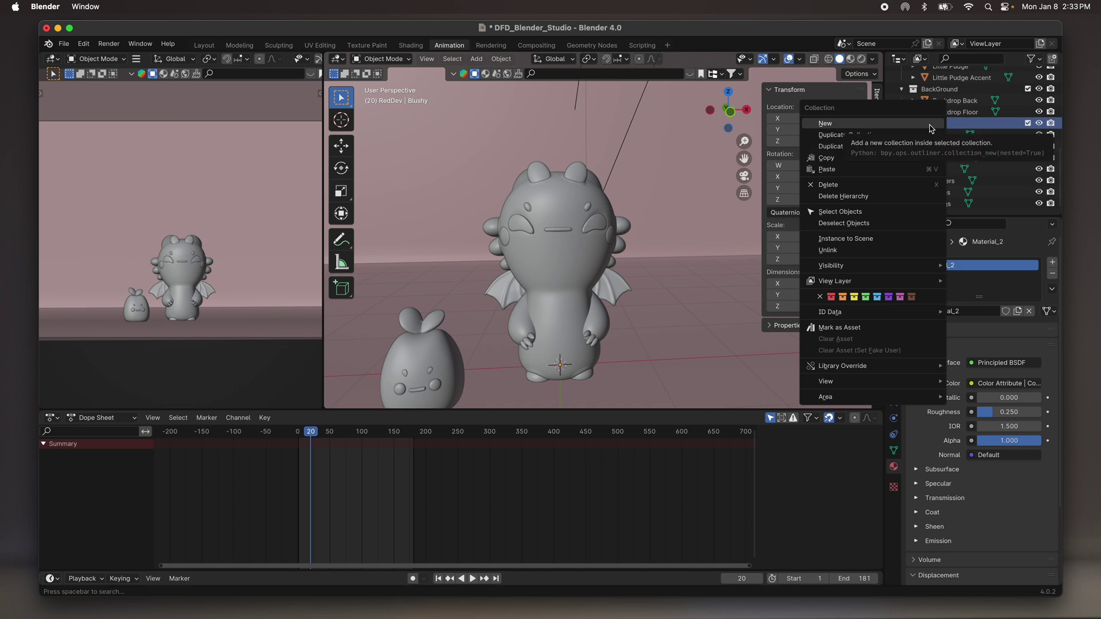
click(869, 213)
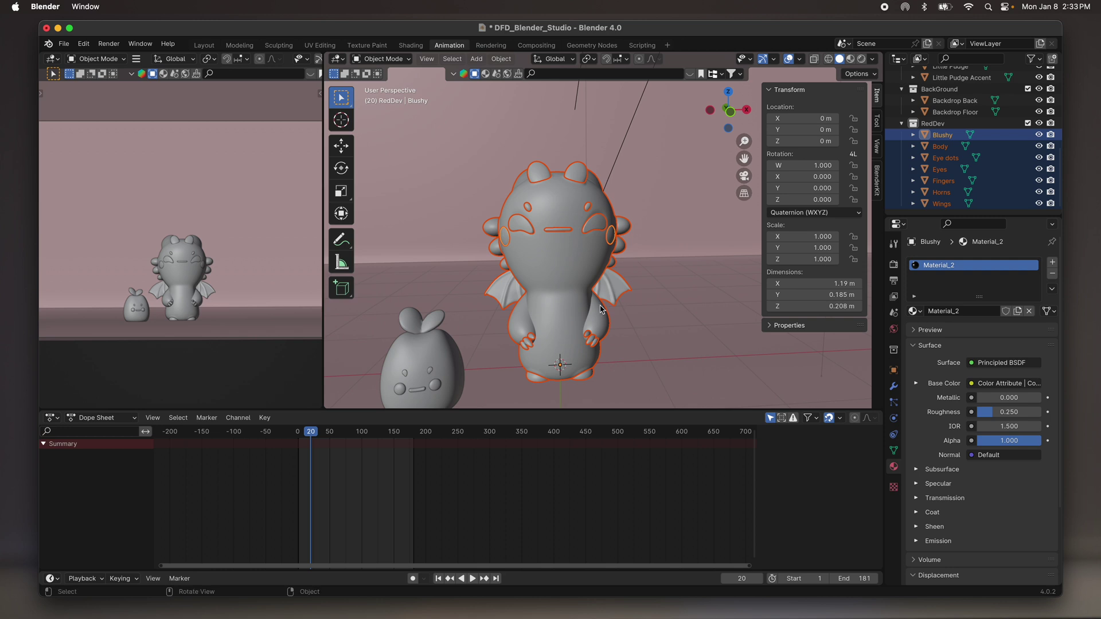
In front view, use the Move tool with origin-only transforms to adjust the pivot of the selected dragon parts.
scroll(598, 310, down, 5)
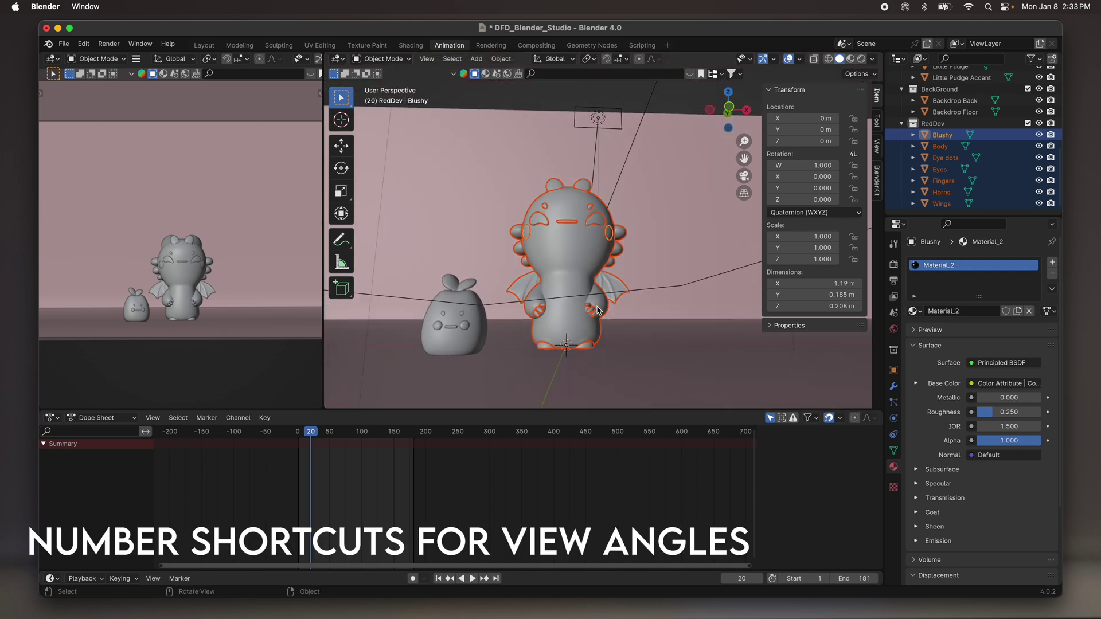
key(1)
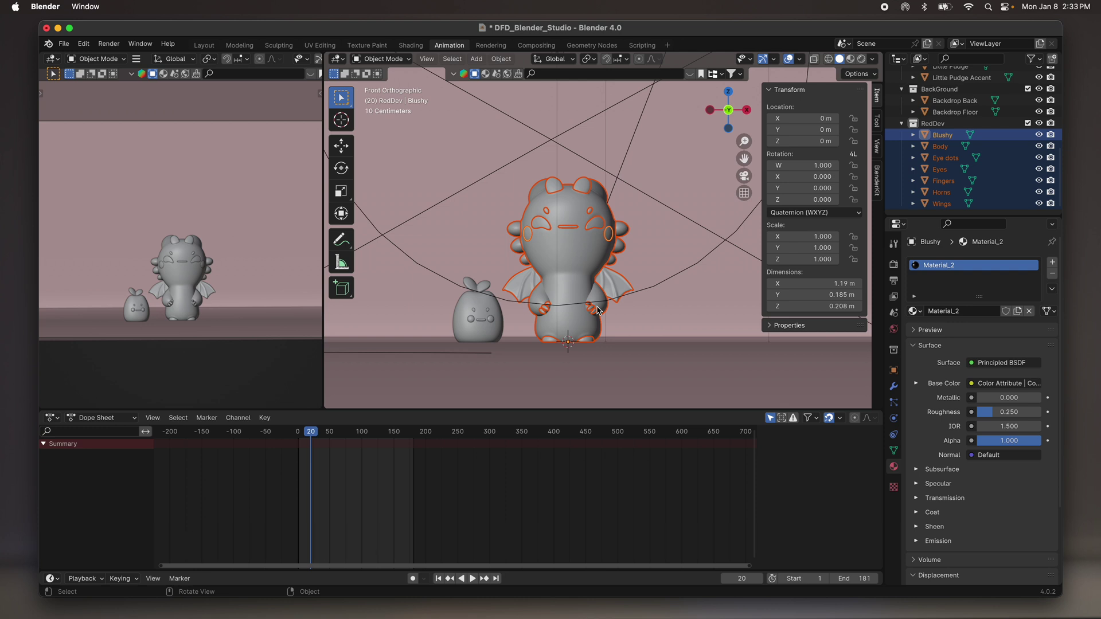
scroll(593, 281, down, 4)
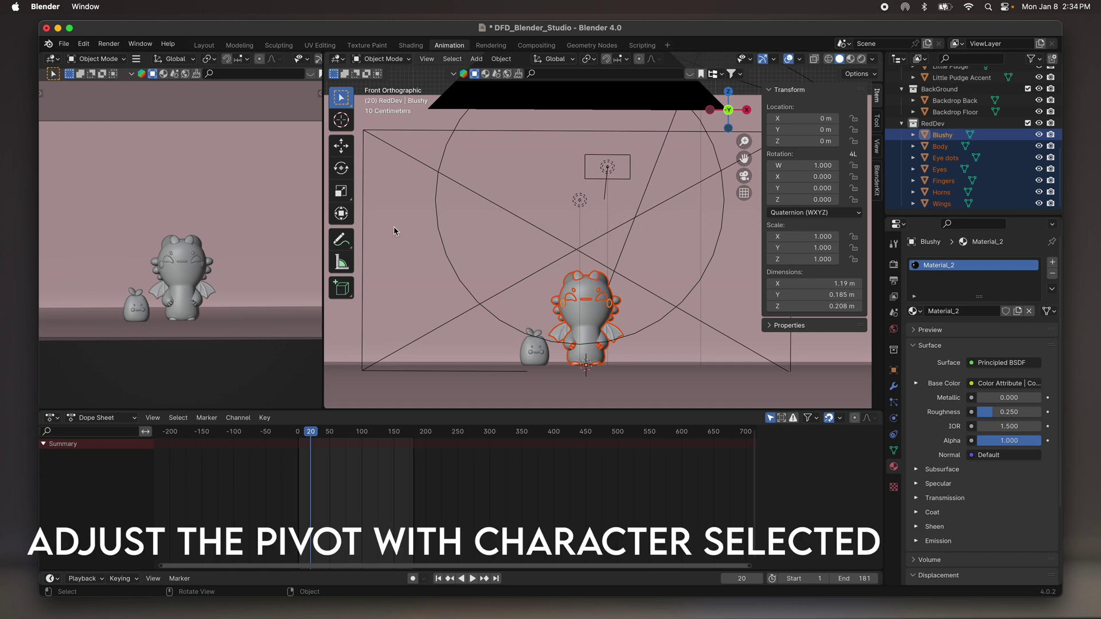
click(342, 145)
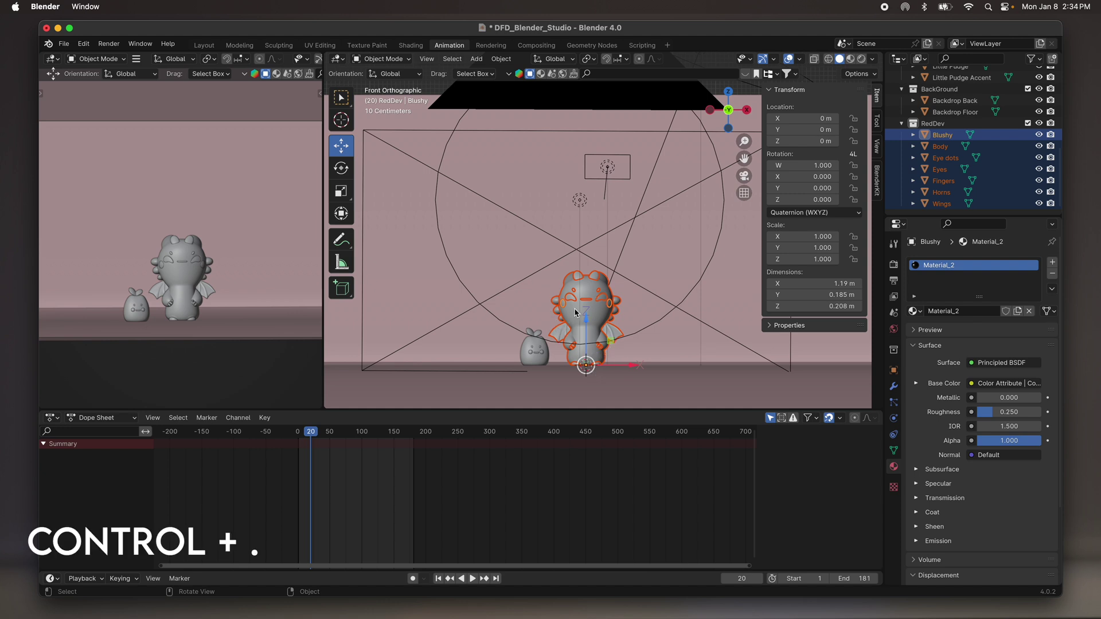
scroll(578, 315, up, 2)
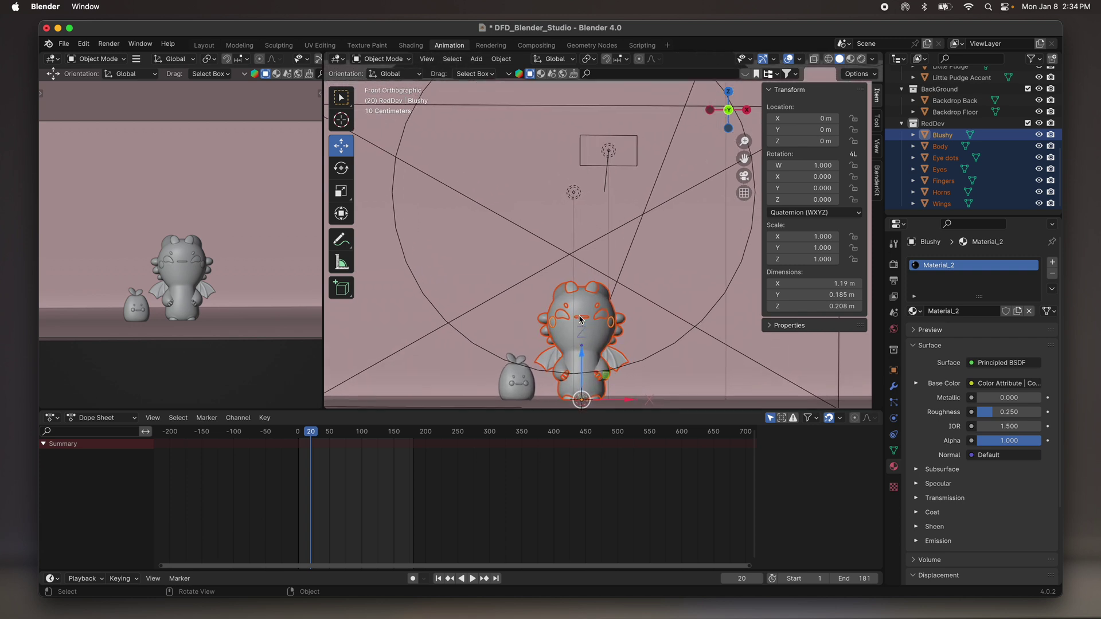
key(ctrl+period)
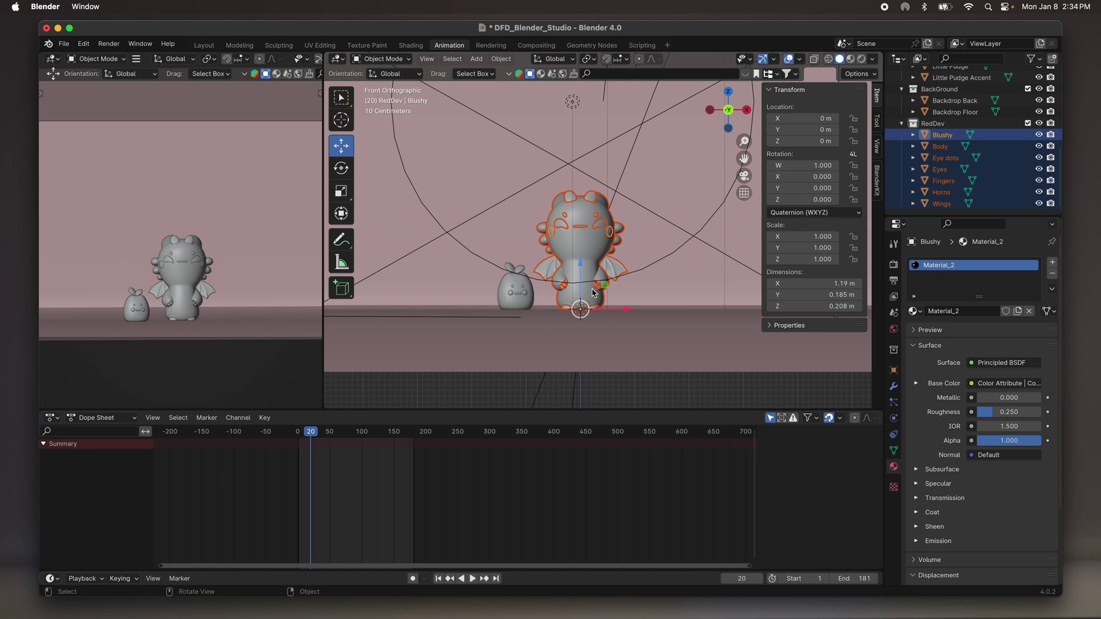
Scale all the selected dragon parts up uniformly to about 1.92 with the Scale tool, checking the size in front view.
scroll(602, 267, left, 10)
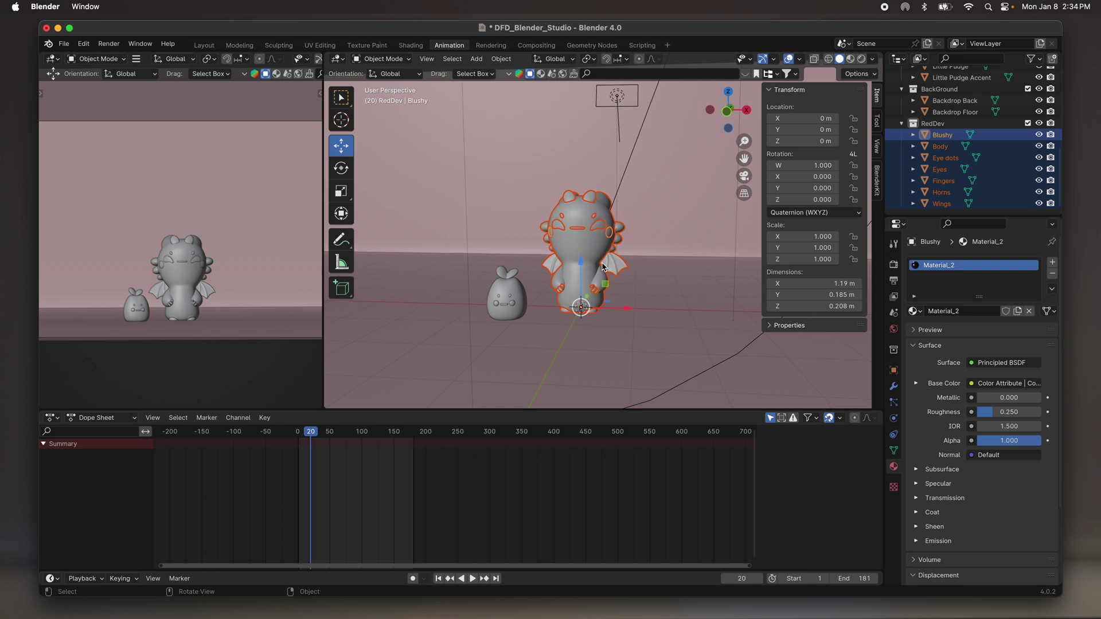
scroll(602, 267, right, 10)
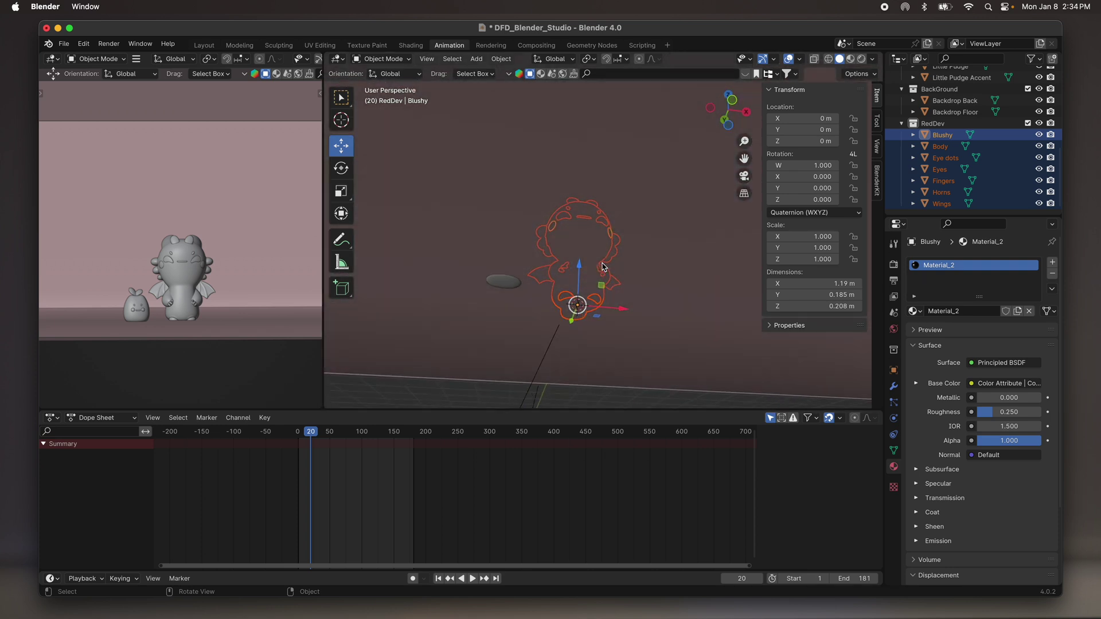
click(341, 168)
click(342, 194)
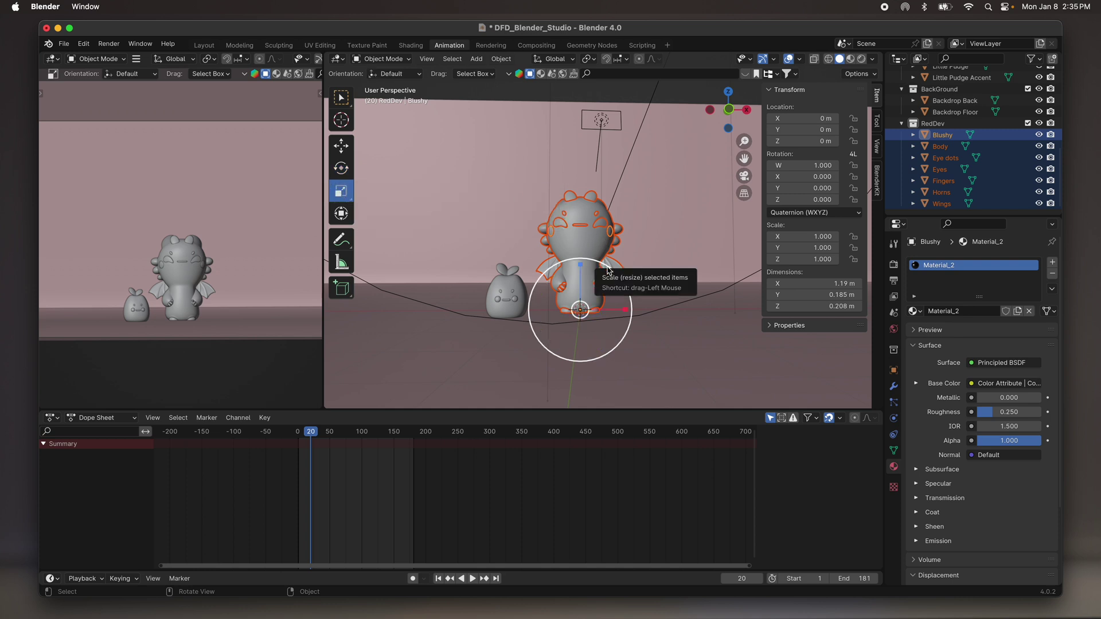
drag(608, 270, 638, 250)
key(KP_1)
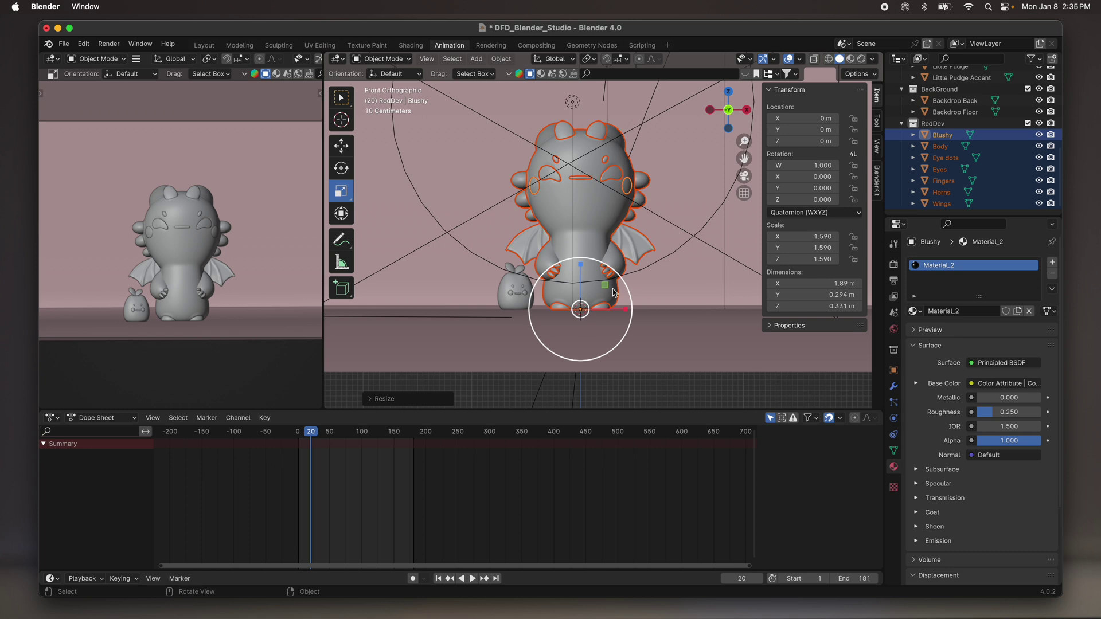
scroll(611, 306, up, 5)
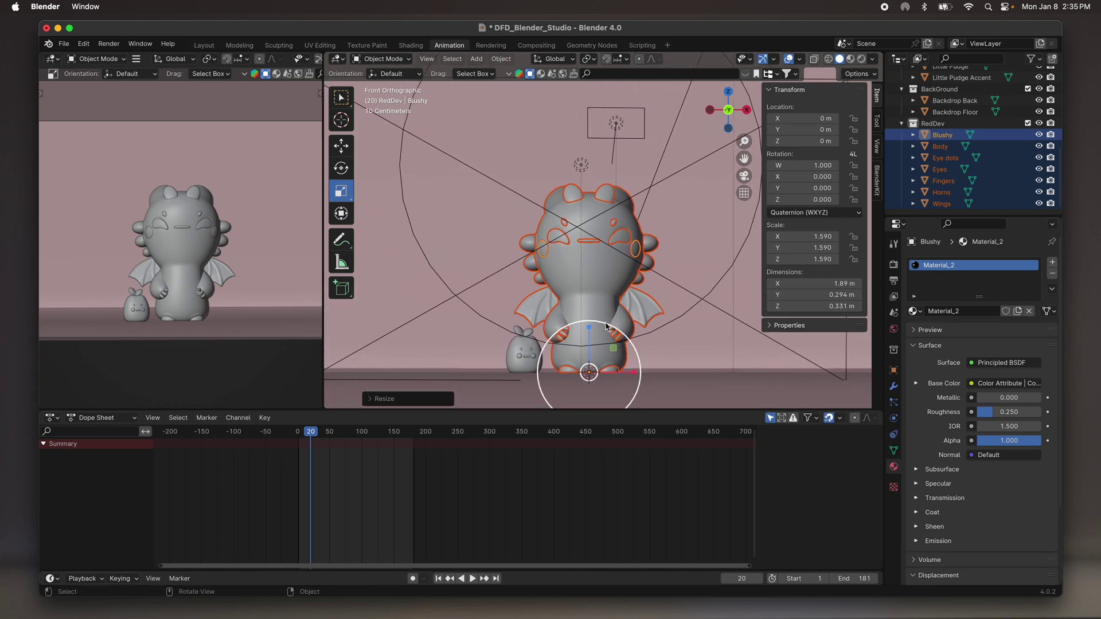
drag(606, 325, 616, 315)
drag(633, 304, 627, 315)
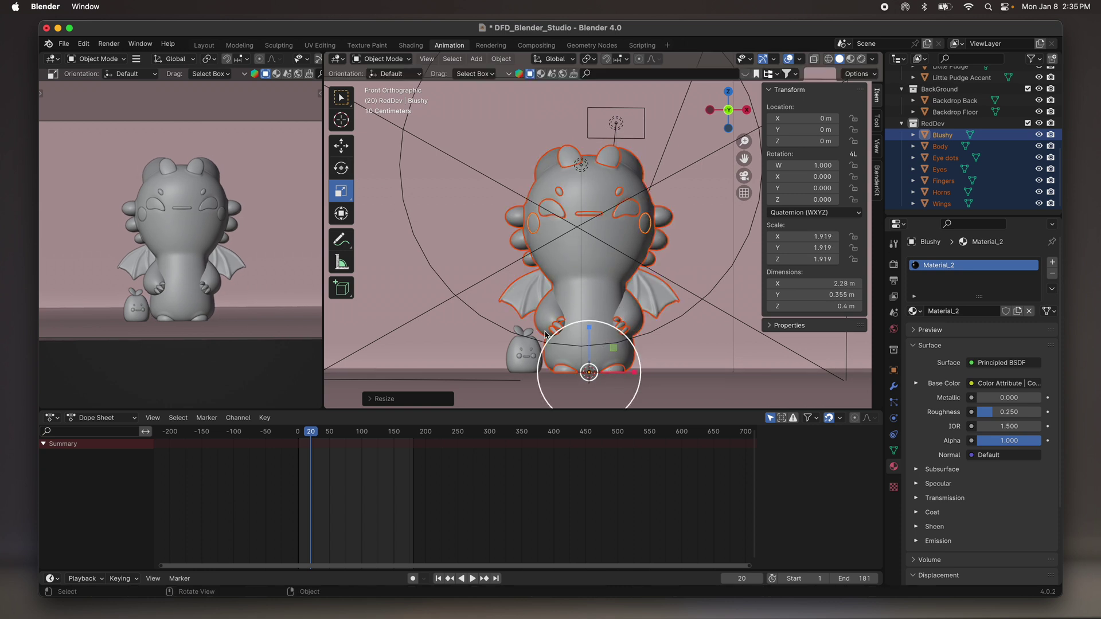
Lower the selected dragon parts along Z to about -0.0106 m so the feet meet the backdrop floor.
mouse_move(541, 319)
middle_down()
mouse_move(596, 321)
mouse_move(551, 320)
mouse_move(360, 160)
mouse_move(534, 247)
middle_up()
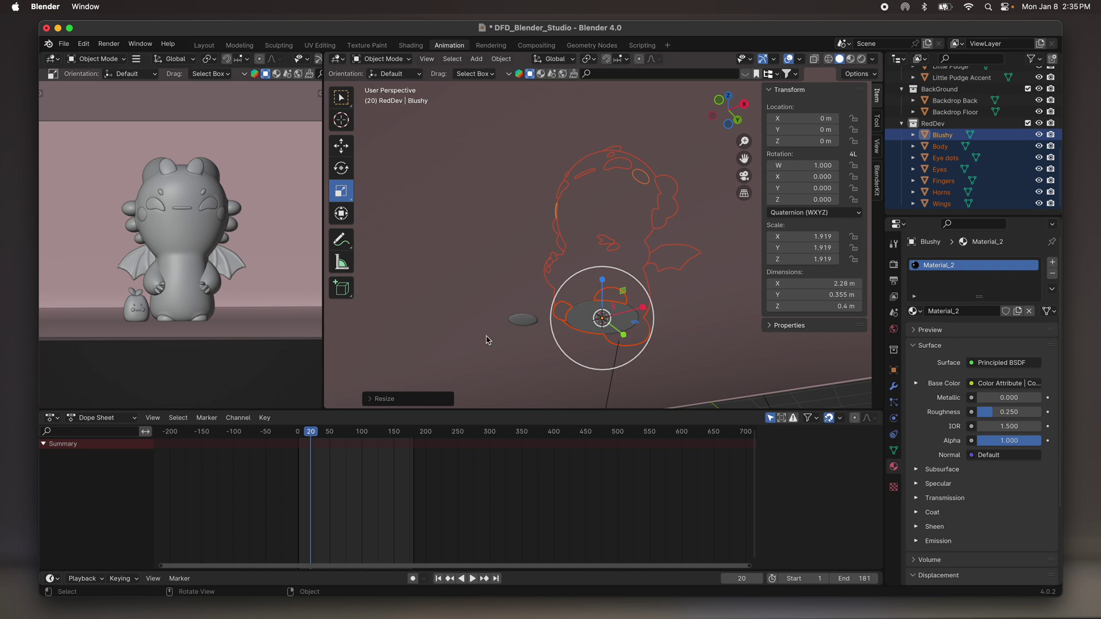
click(344, 147)
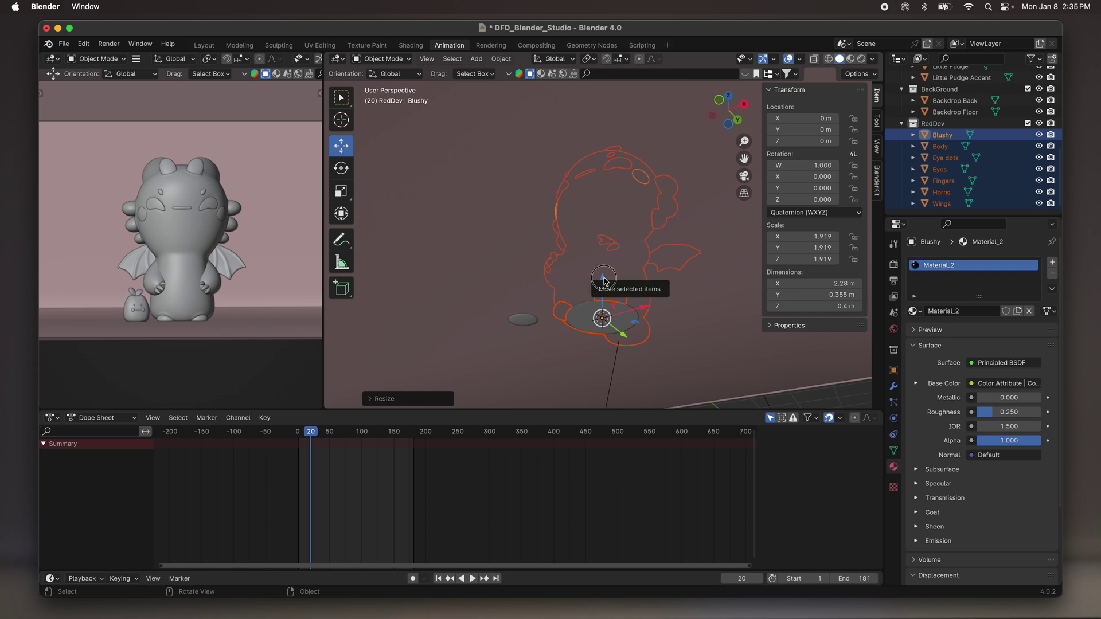
drag(603, 282, 603, 280)
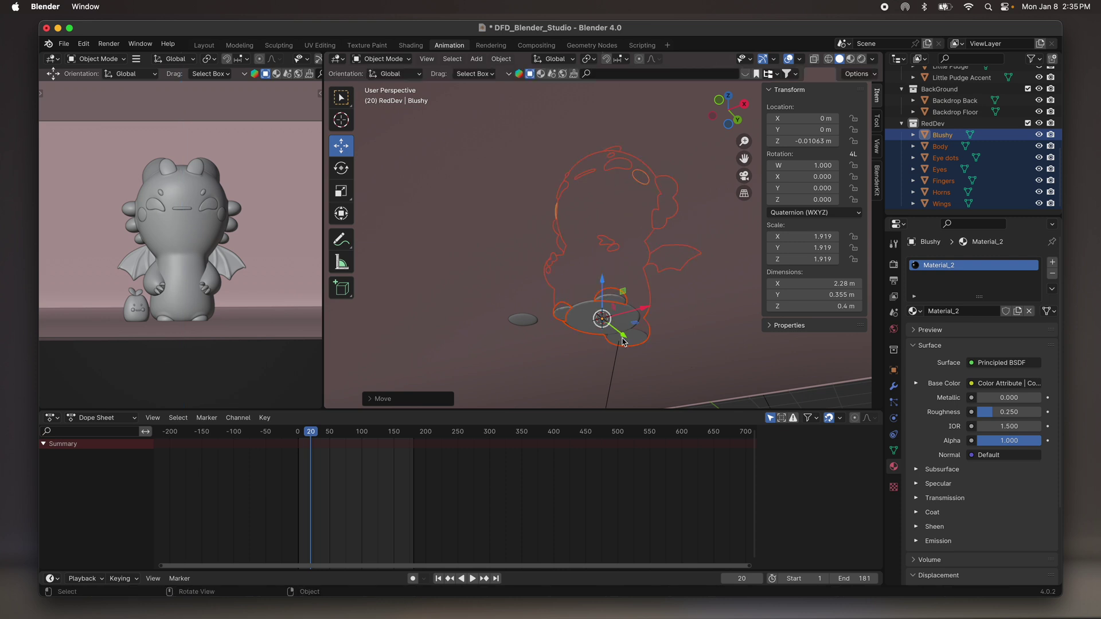
middle_drag(603, 281, 603, 292)
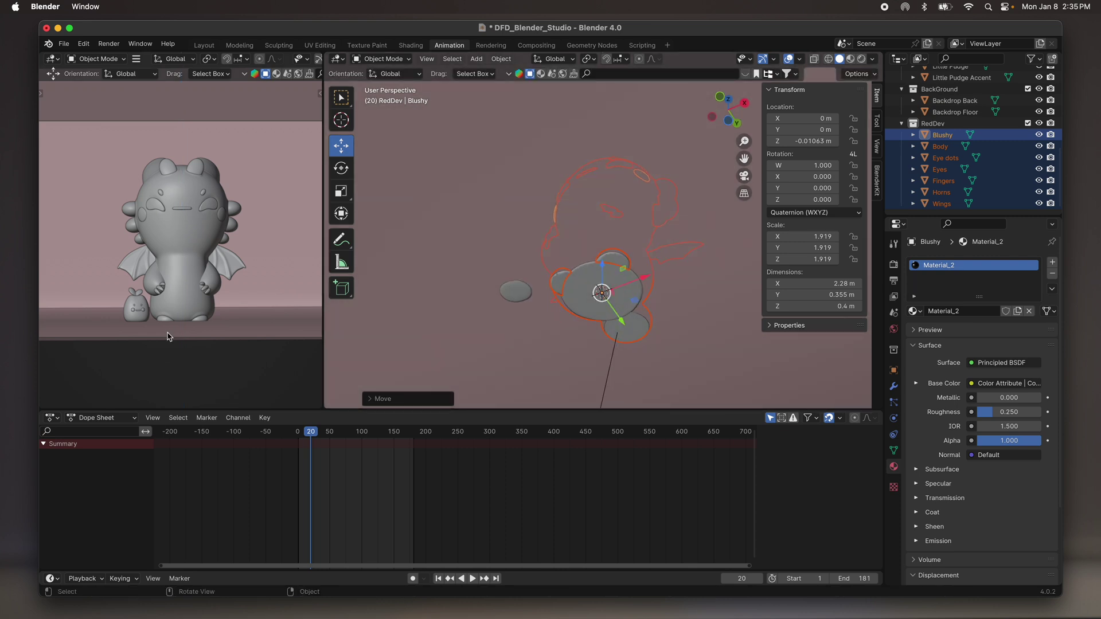
middle_drag(630, 315, 629, 314)
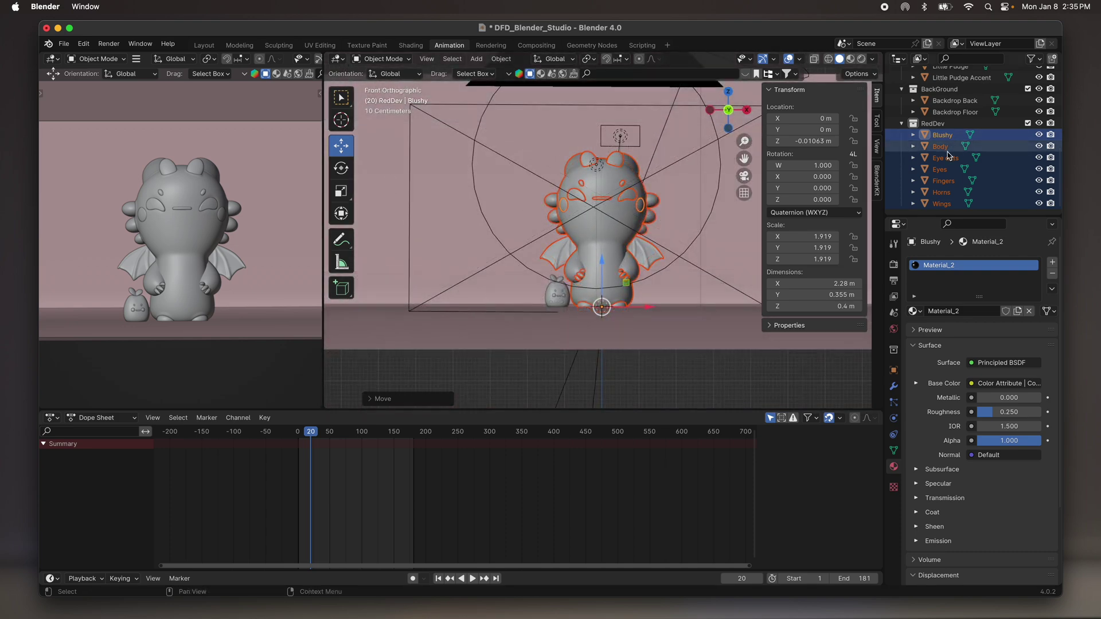
Select individual dragon parts in the RedDev collection, including Blushy, Fingers and Wings, to check what each contains.
click(949, 149)
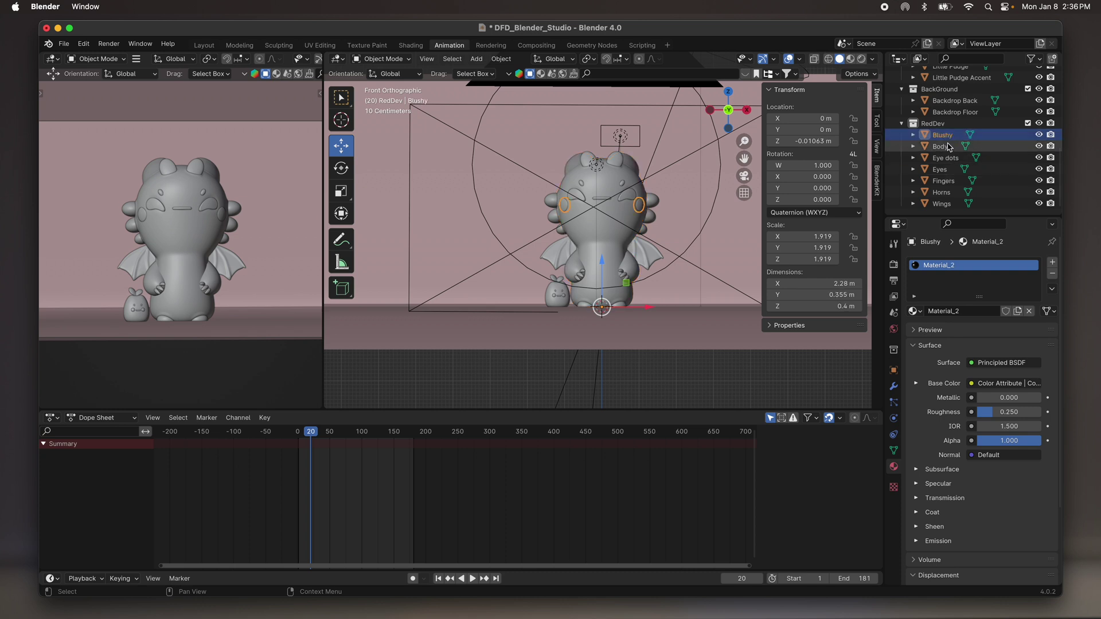
click(940, 169)
click(943, 180)
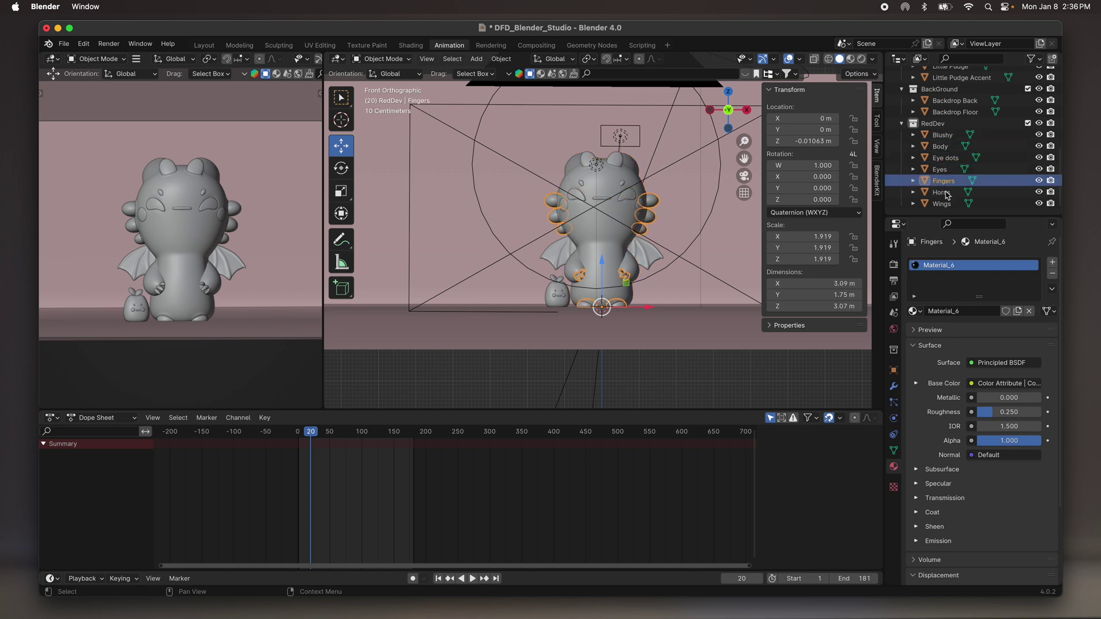
click(941, 192)
click(940, 203)
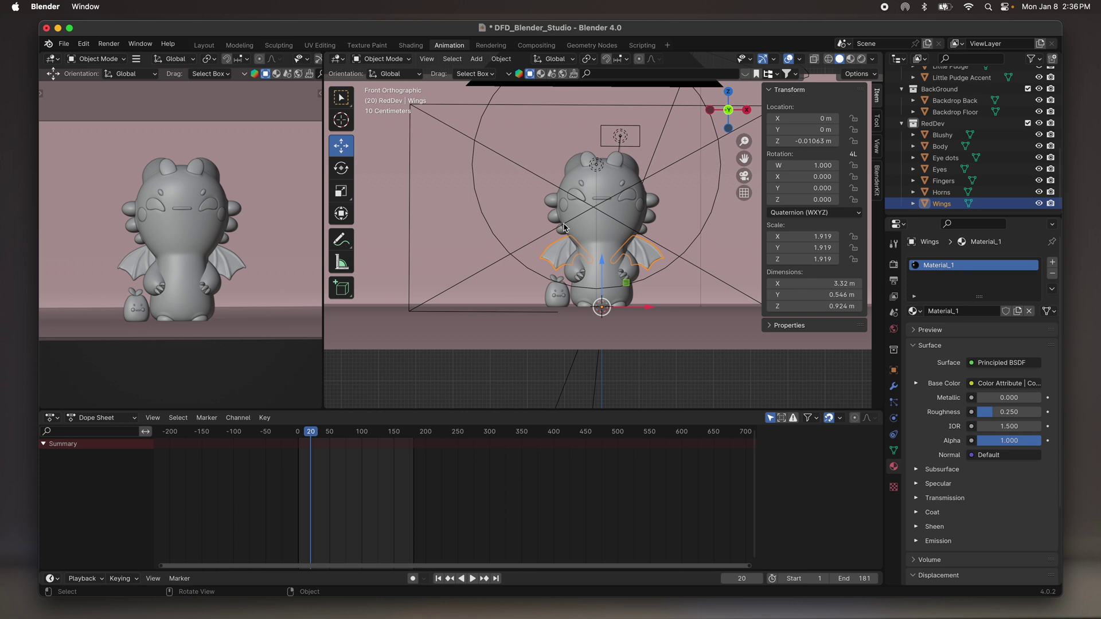
mouse_move(587, 245)
middle_down()
mouse_move(596, 246)
mouse_move(587, 247)
middle_up()
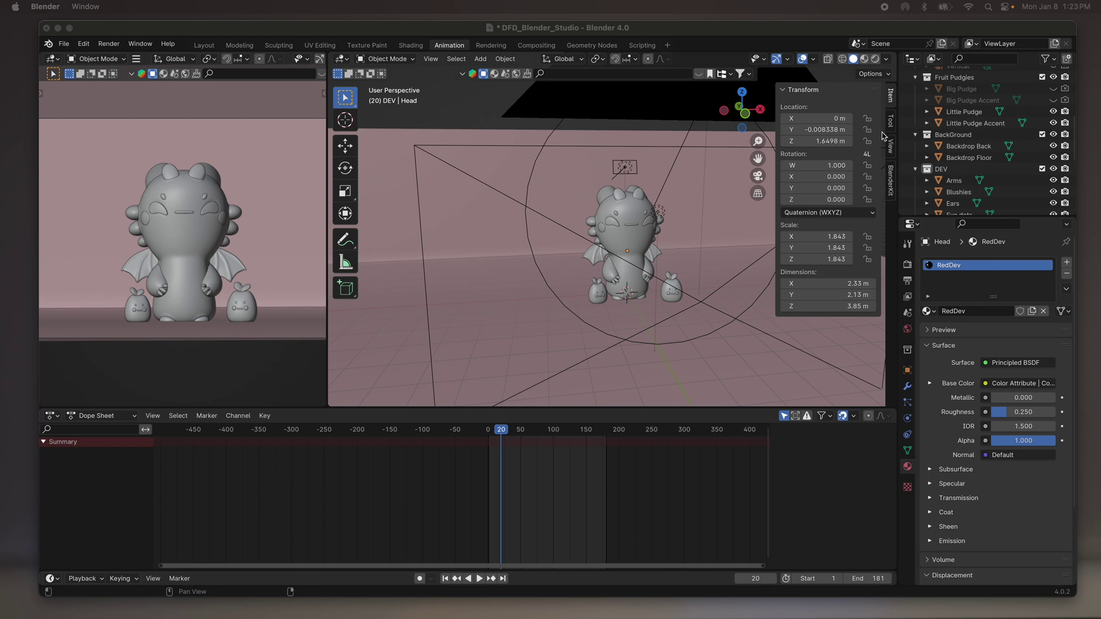
Review the scene's light, camera, Fruit Pudgies, BackGround and DEV collections, selecting the backdrop floor in the viewport.
scroll(941, 141, up, 5)
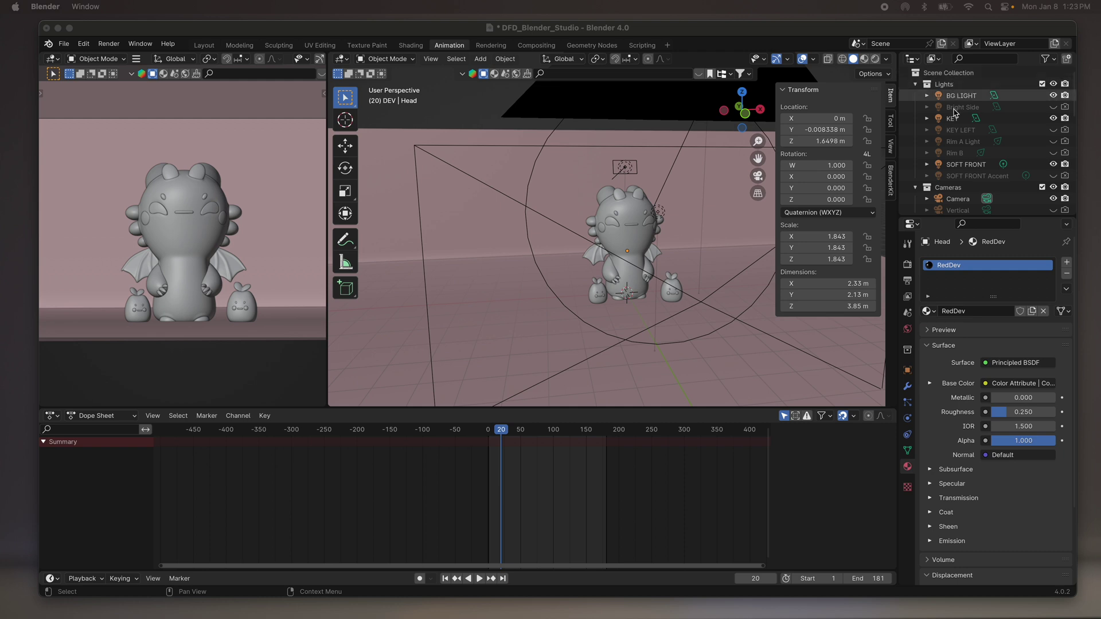
scroll(954, 169, down, 5)
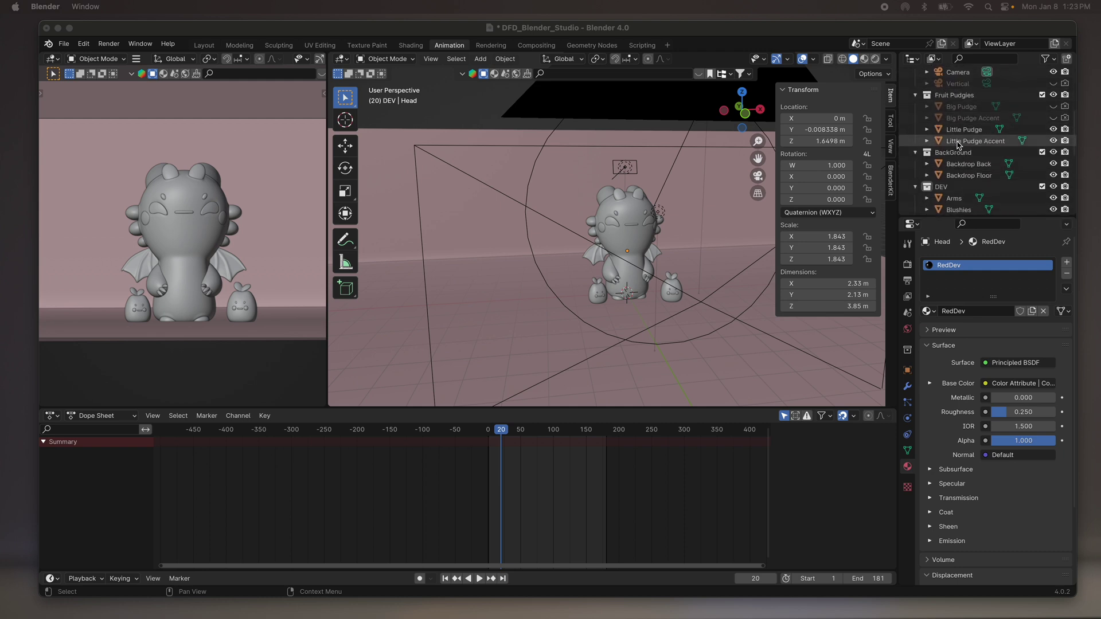
scroll(956, 145, down, 2)
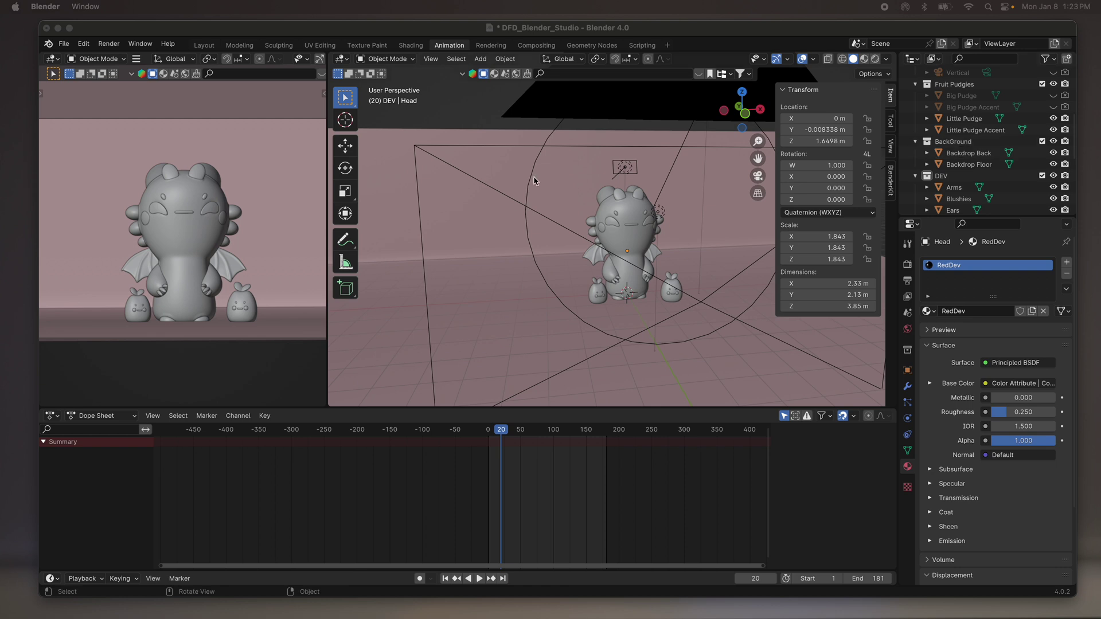
click(542, 191)
click(517, 313)
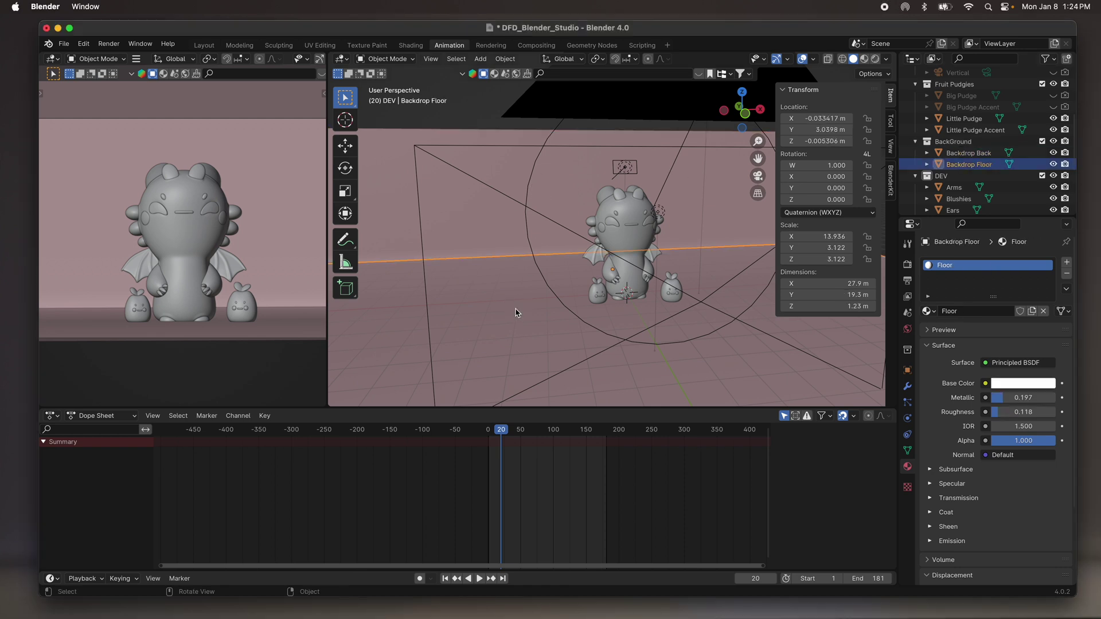
scroll(957, 125, down, 3)
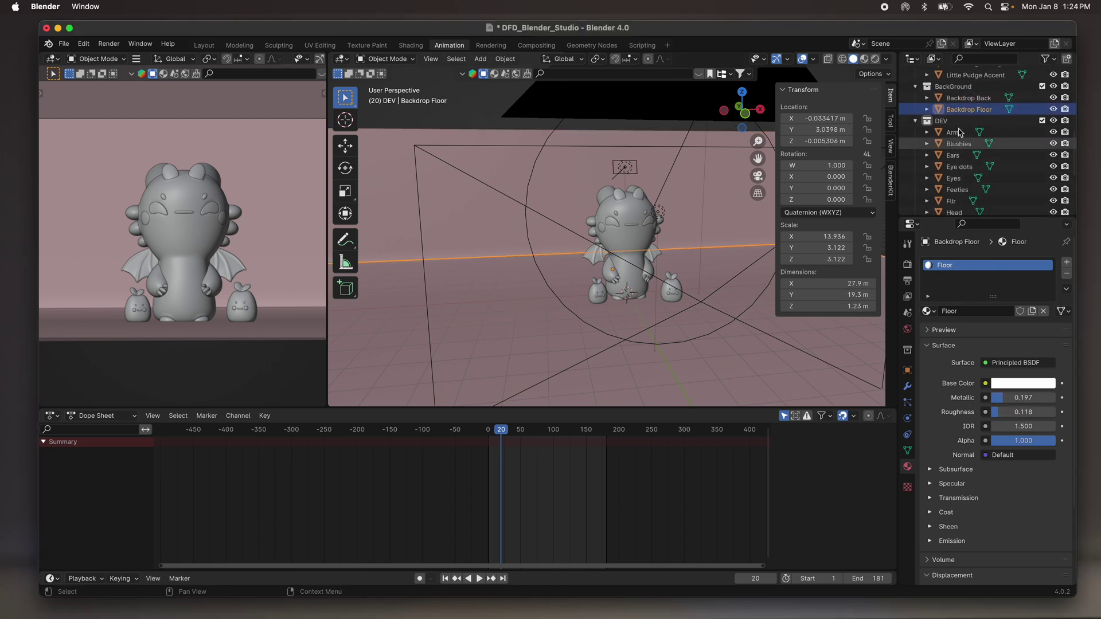
scroll(958, 125, down, 5)
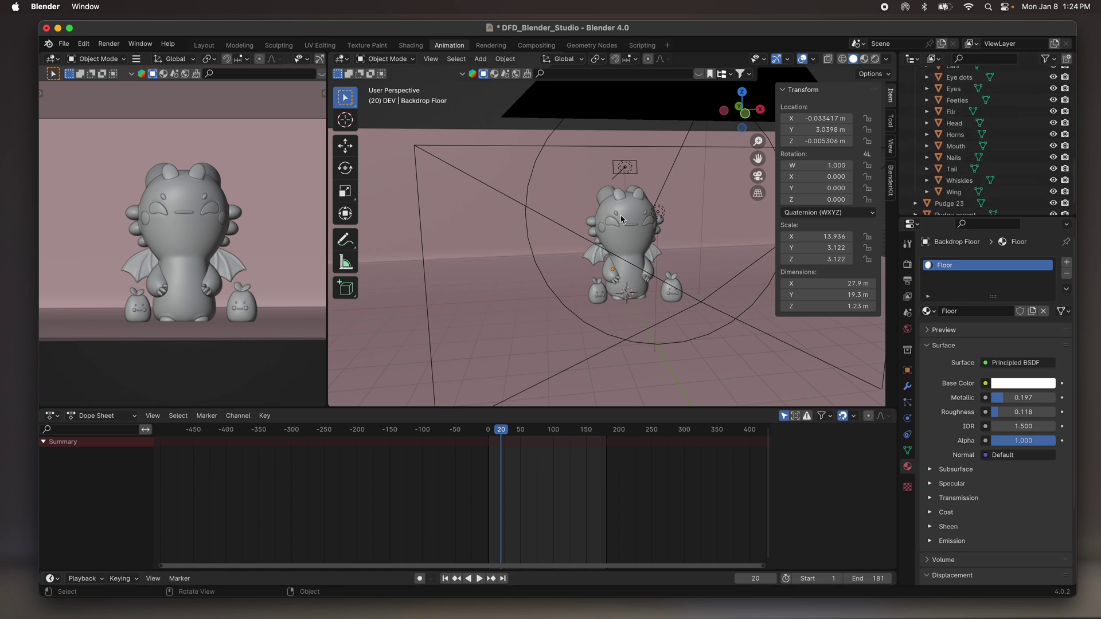
scroll(969, 115, up, 10)
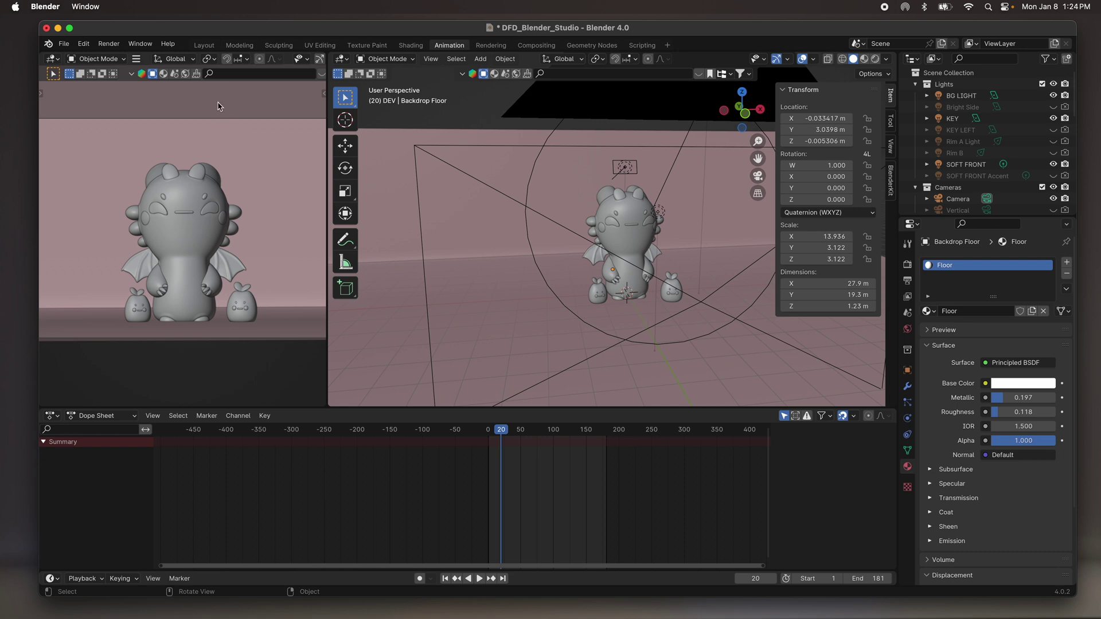
Examine the dragon, lights and backdrop from several angles in the Layout workspace, selecting the dragon's horns.
click(205, 45)
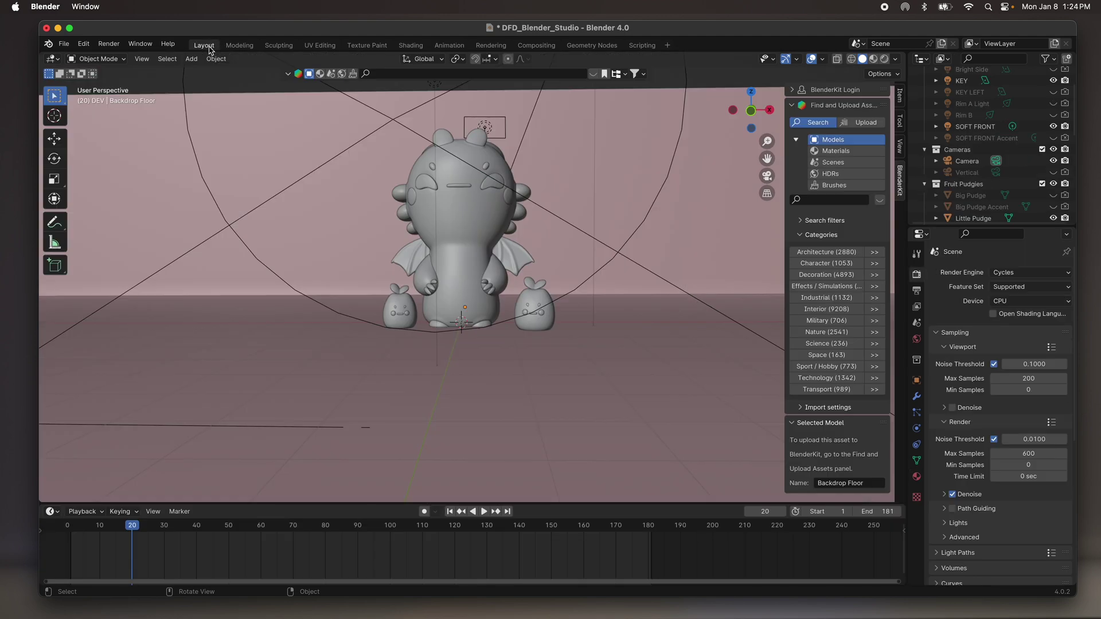
scroll(418, 217, right, 10)
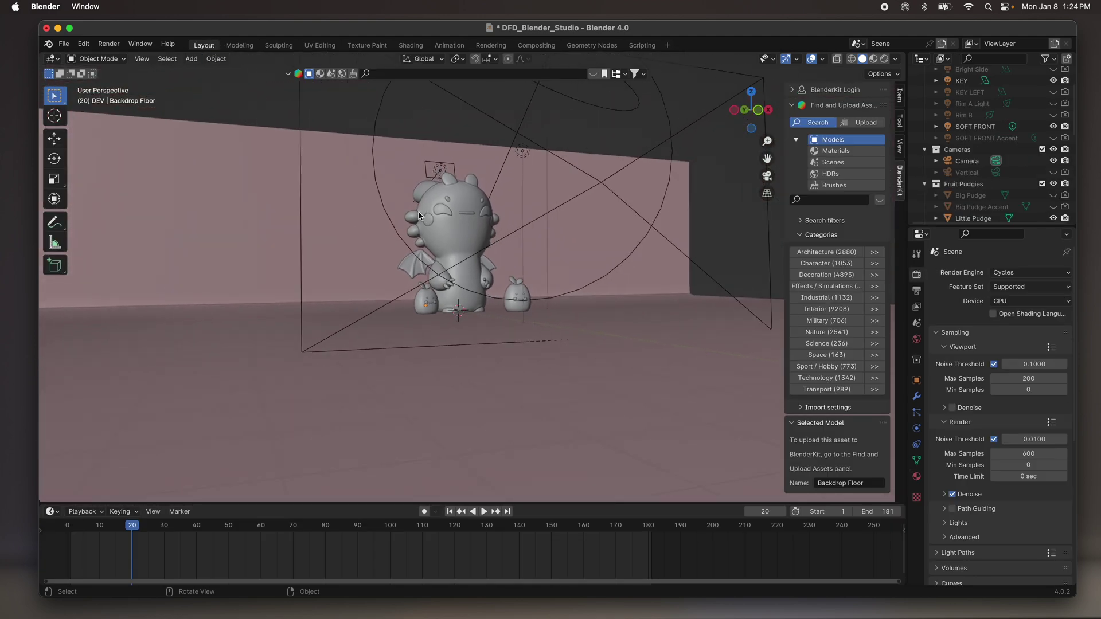
scroll(418, 216, right, 10)
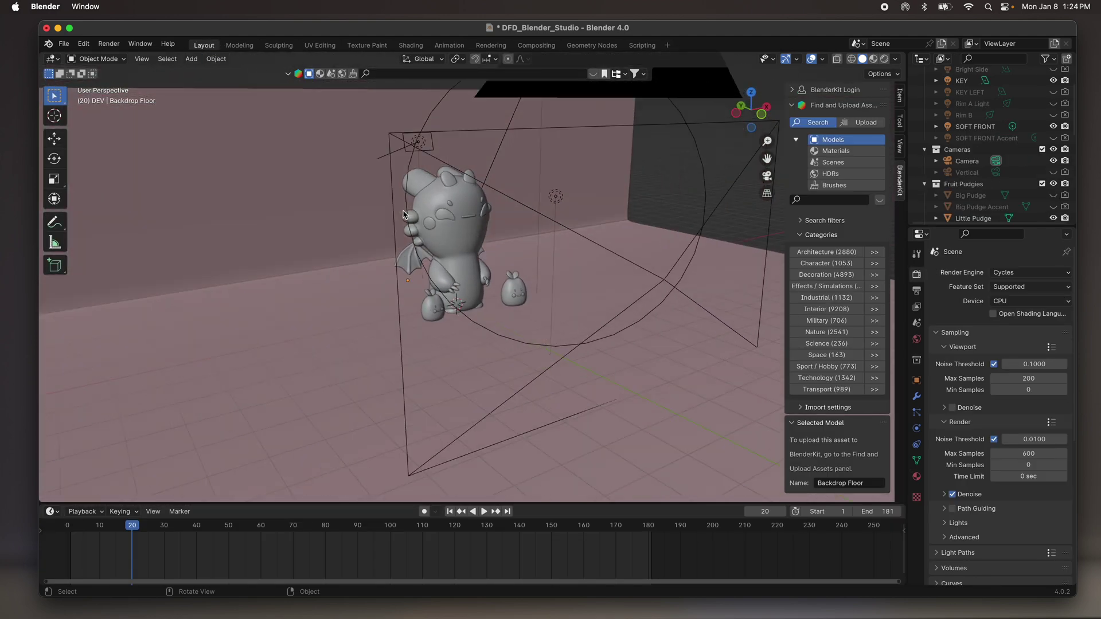
scroll(403, 215, right, 10)
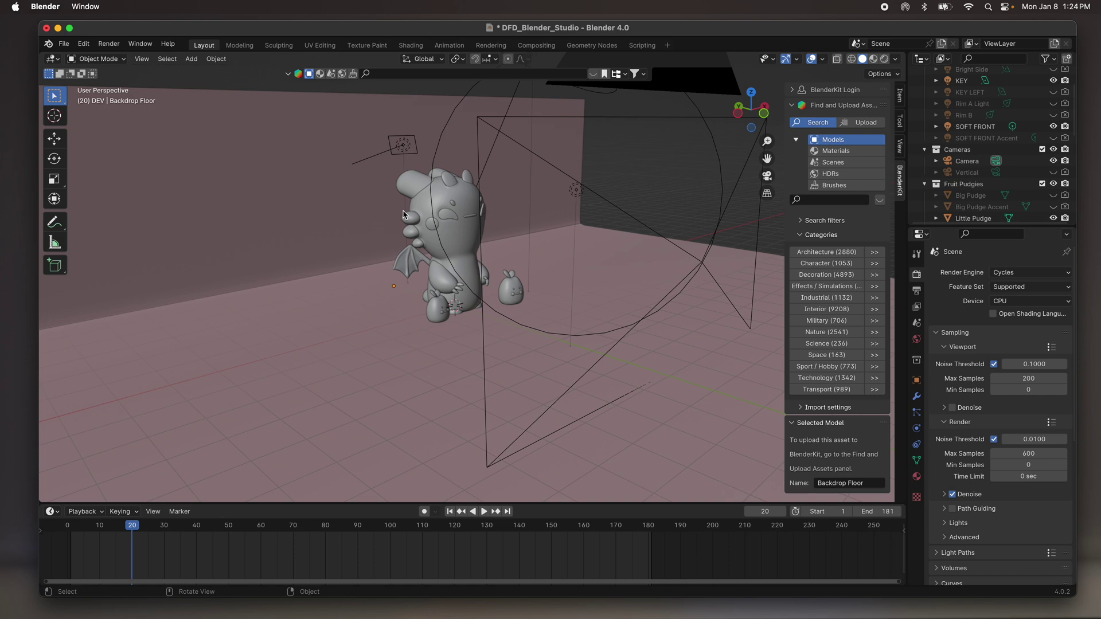
scroll(418, 248, right, 10)
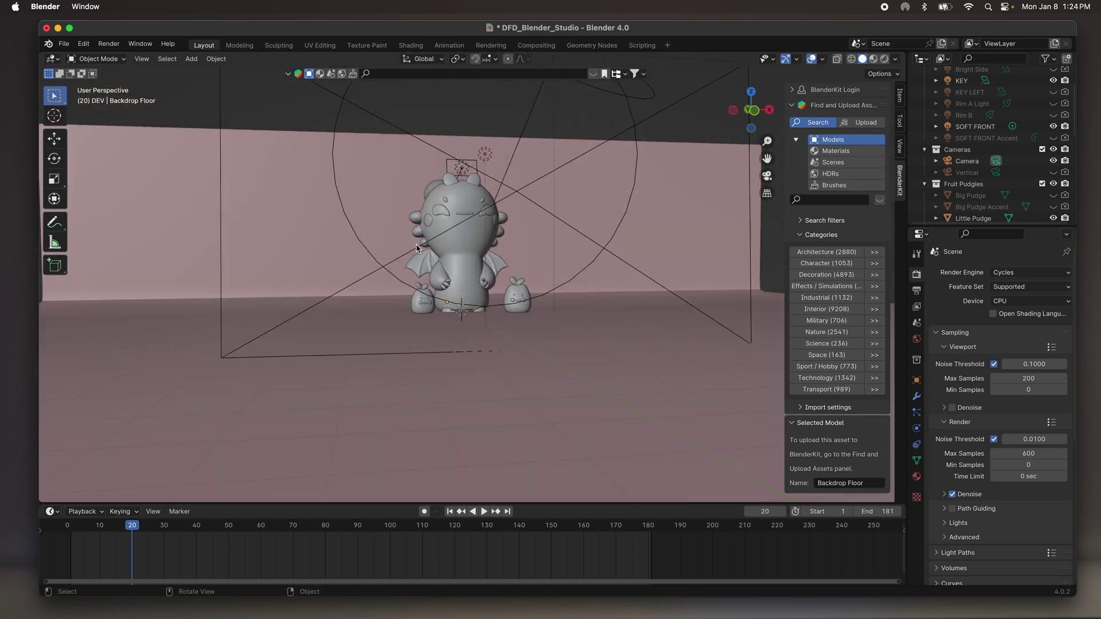
scroll(417, 248, right, 5)
click(481, 173)
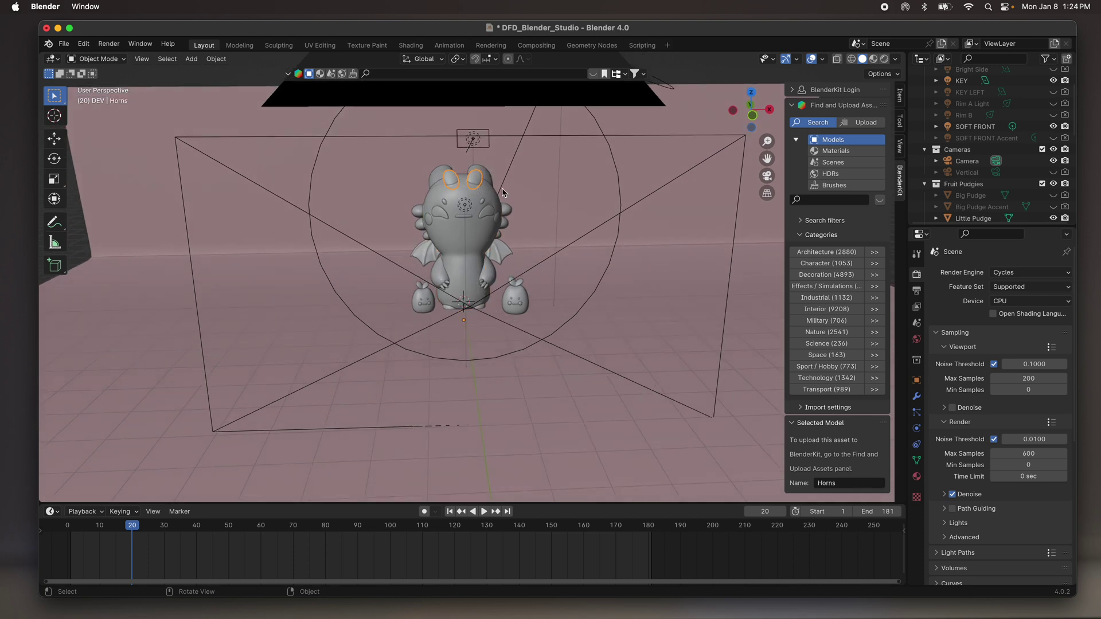
scroll(503, 192, down, 3)
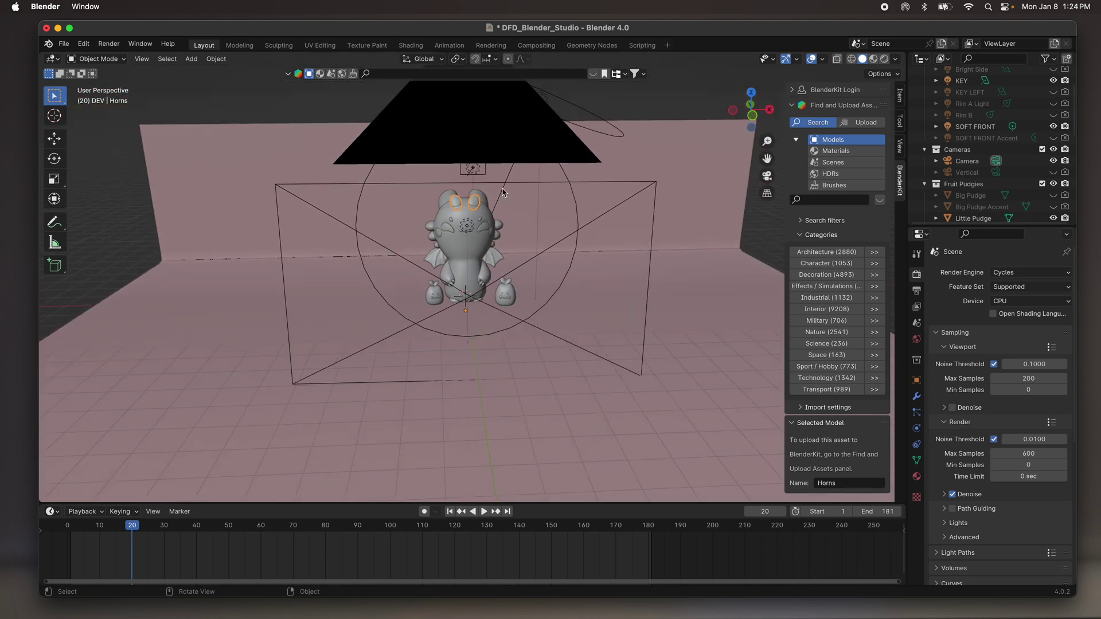
Return to the Animation workspace, widen the camera viewport slightly and set its shading to Rendered.
click(456, 46)
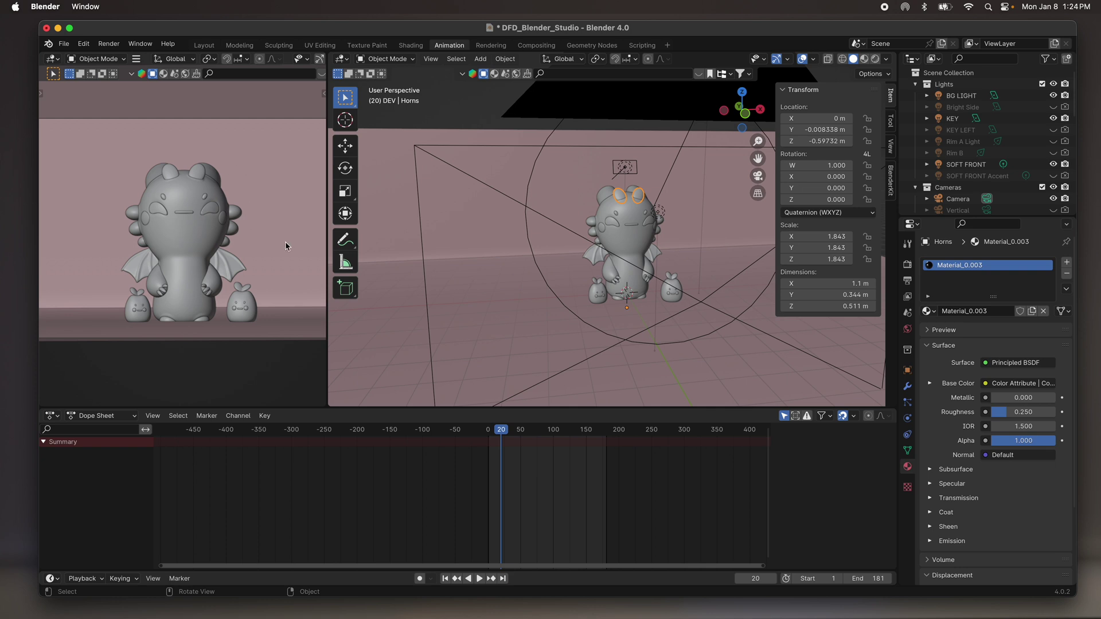
mouse_move(326, 267)
mouse_down()
mouse_move(343, 267)
mouse_move(315, 267)
mouse_move(347, 267)
mouse_up()
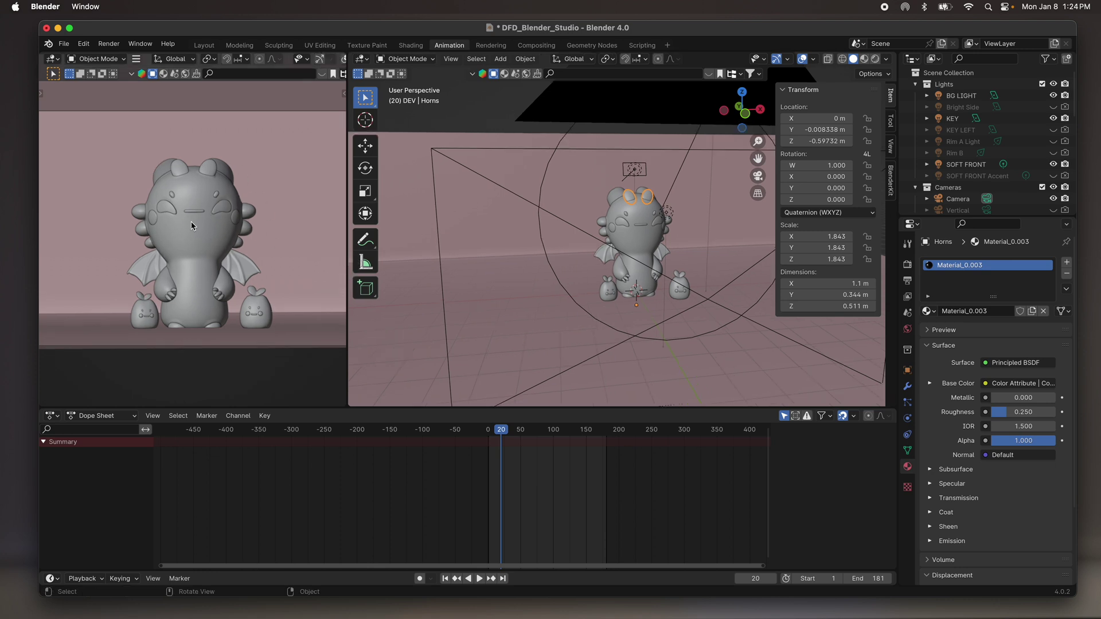
key(z)
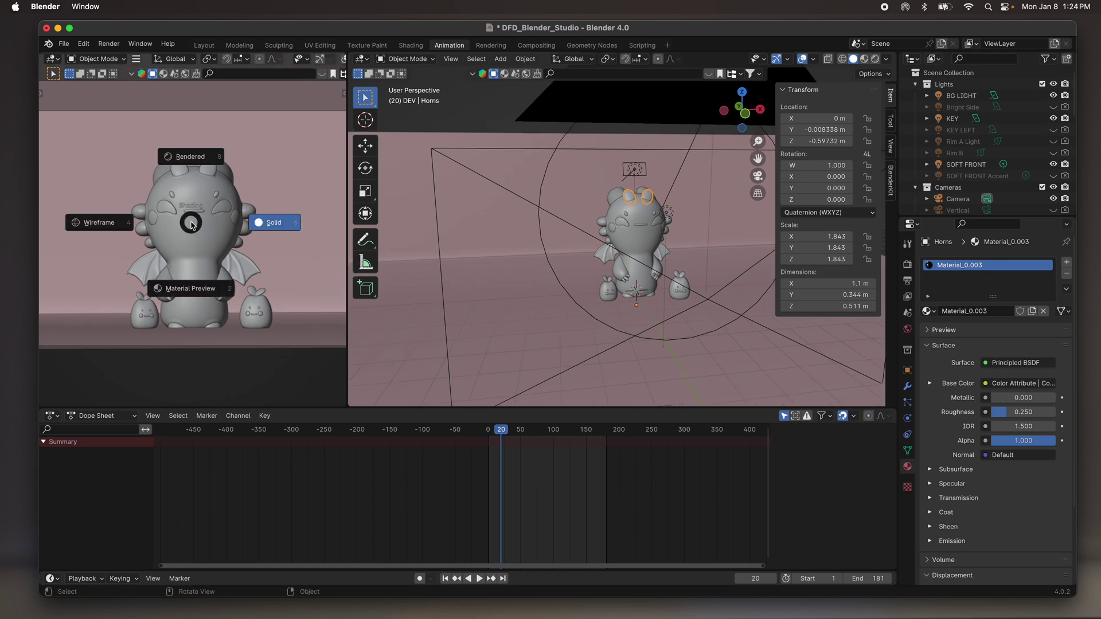
click(190, 160)
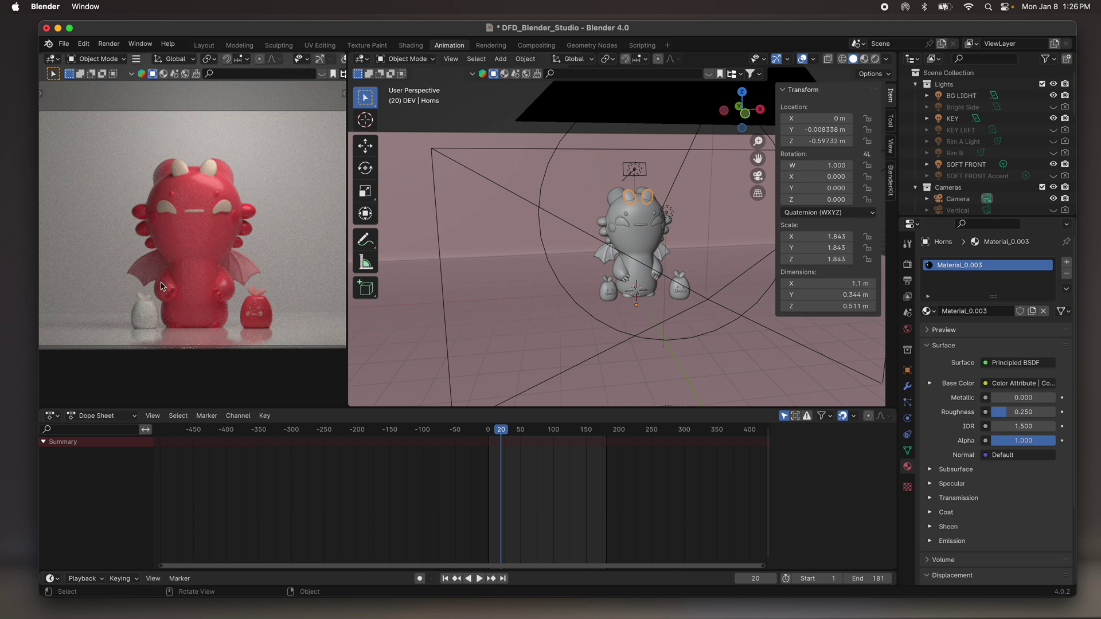
Select the backdrop's back wall and floor in turn to compare their material settings, ending on the back wall.
click(285, 204)
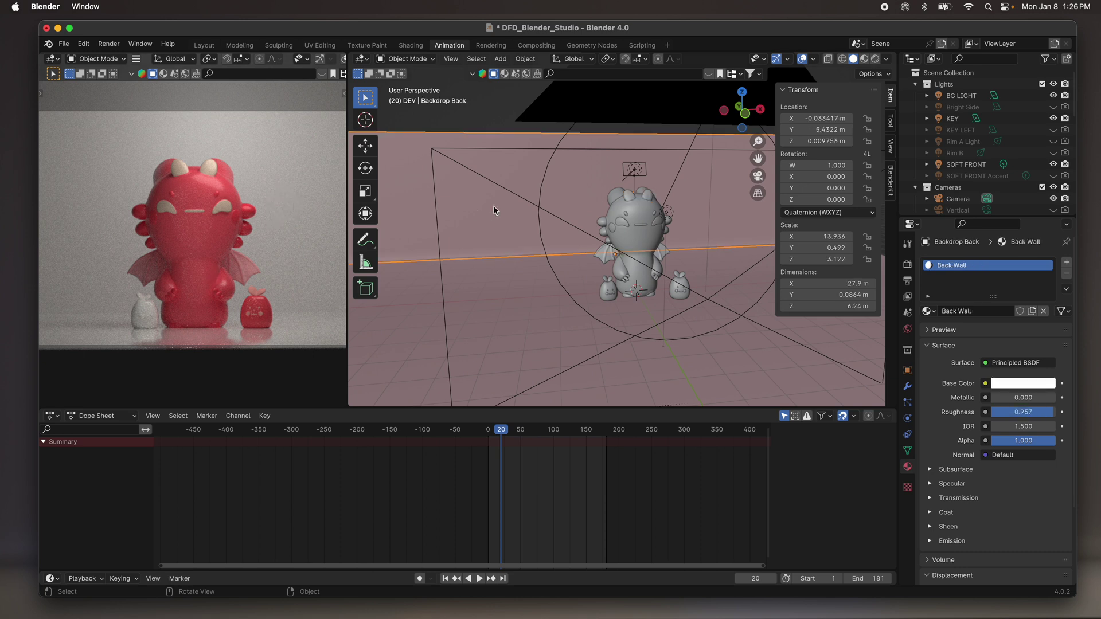
click(467, 280)
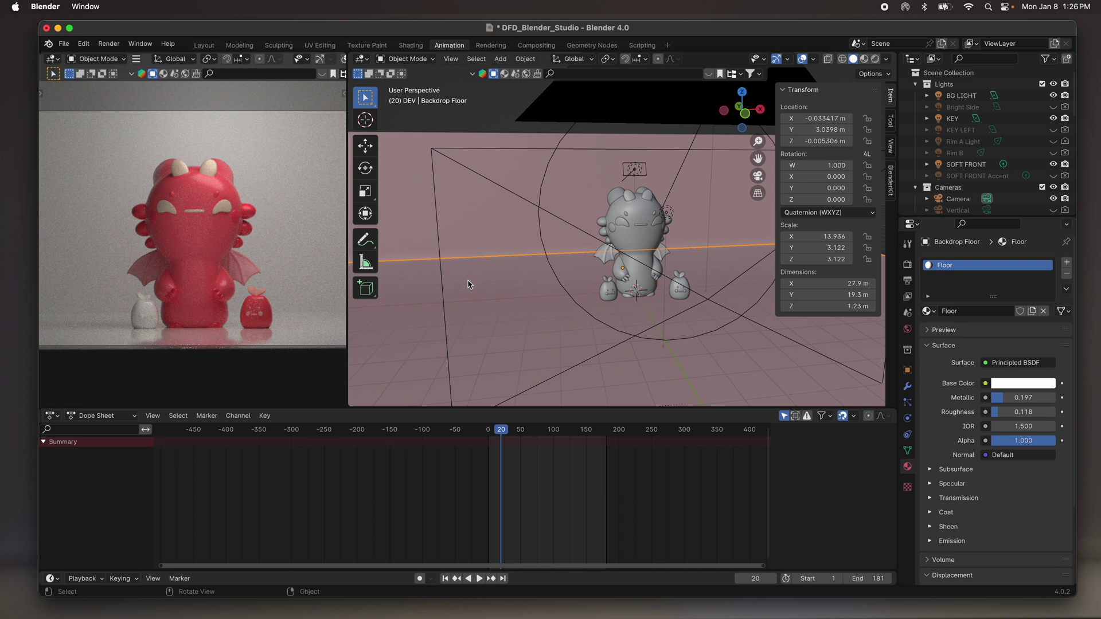
click(420, 211)
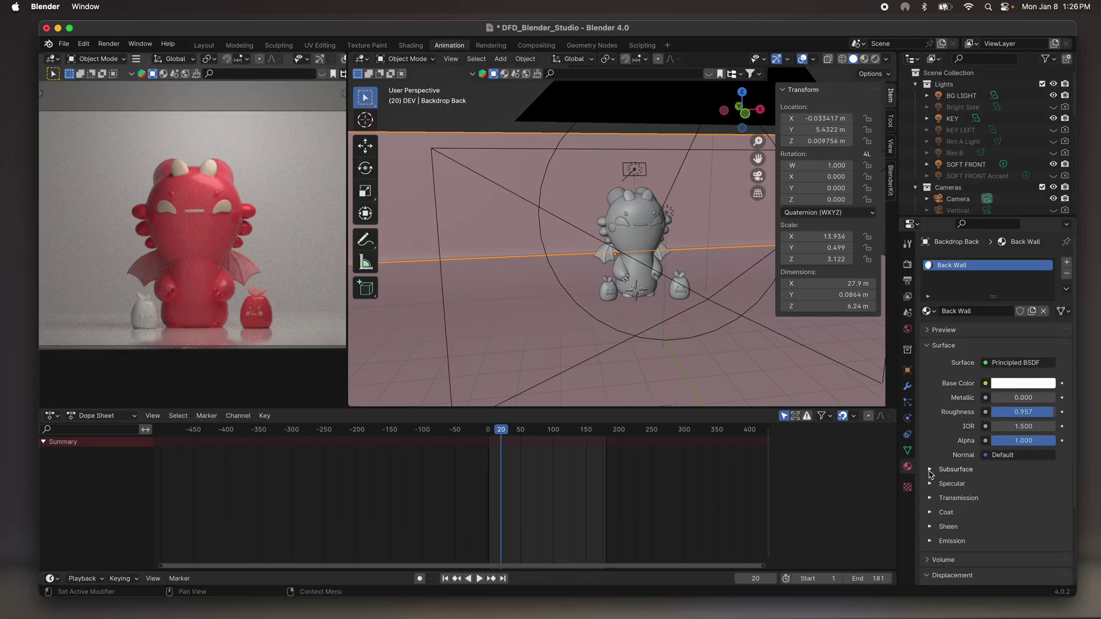
mouse_move(1060, 597)
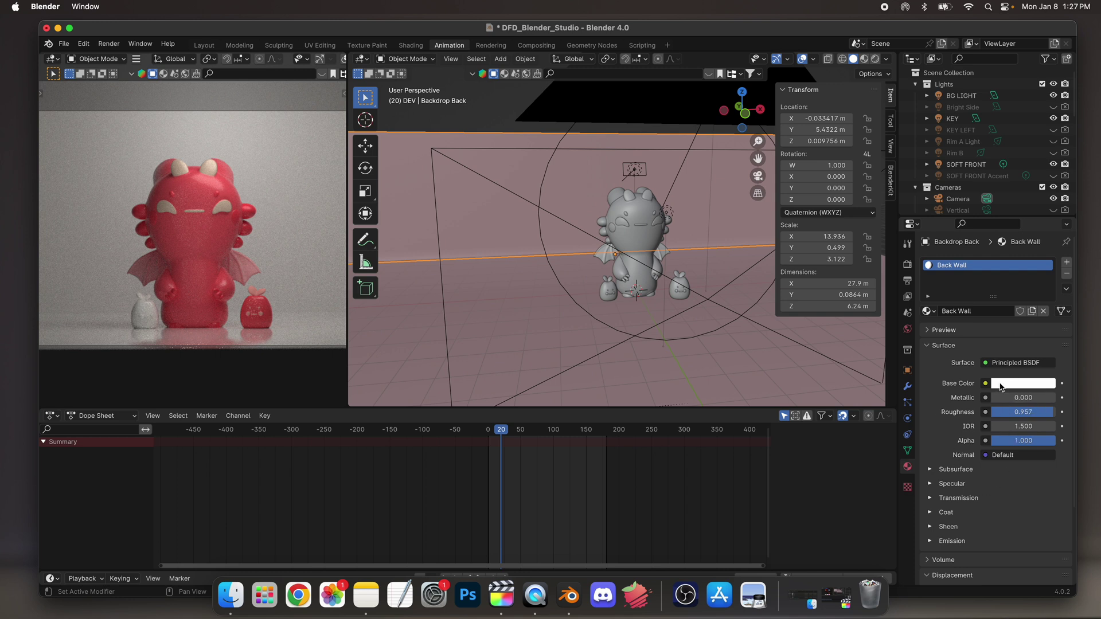
Select the dragon's head and review its RedDev material and base color source.
click(210, 187)
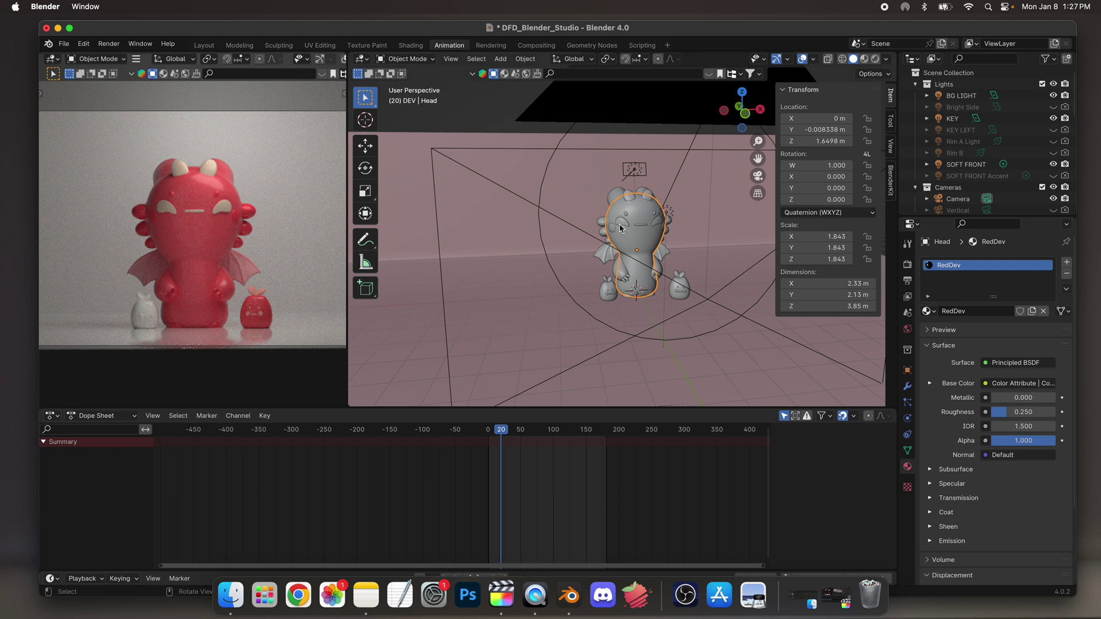
click(952, 311)
click(955, 290)
click(1029, 388)
click(1039, 379)
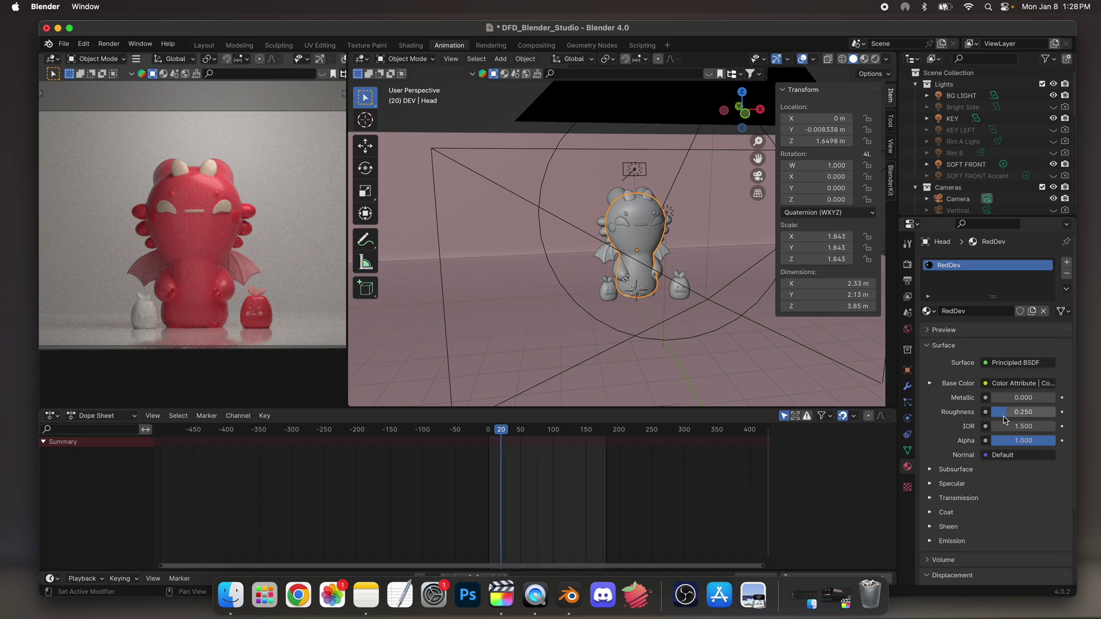
Try a Metallic of 0.441 and a Roughness of 0.867 on the head's RedDev material, undoing both changes.
drag(992, 397, 1020, 397)
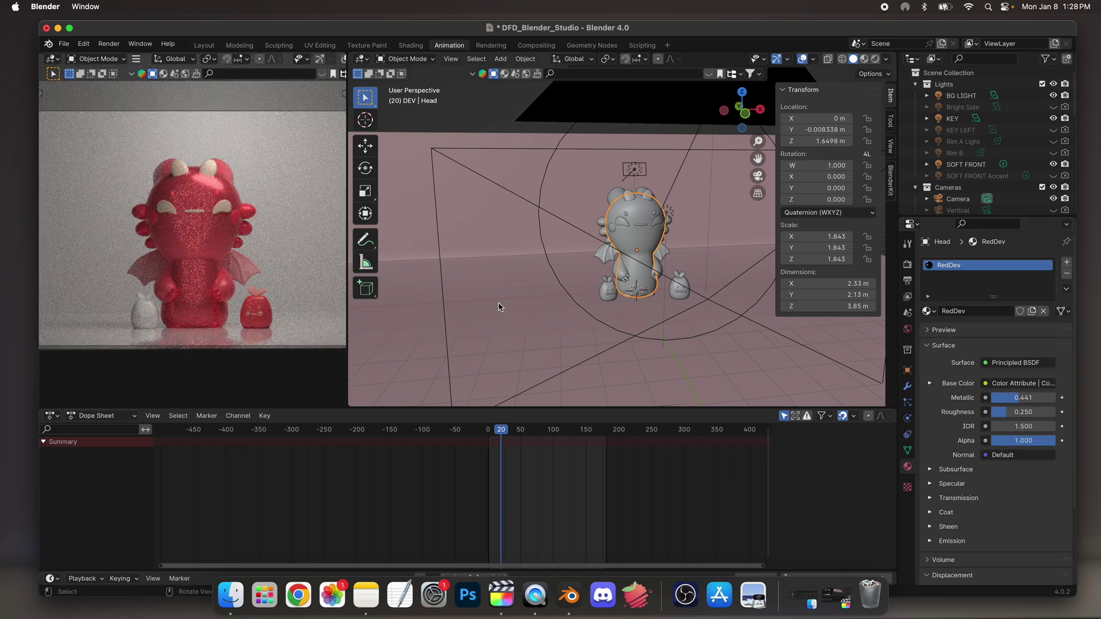
drag(1021, 397, 1046, 412)
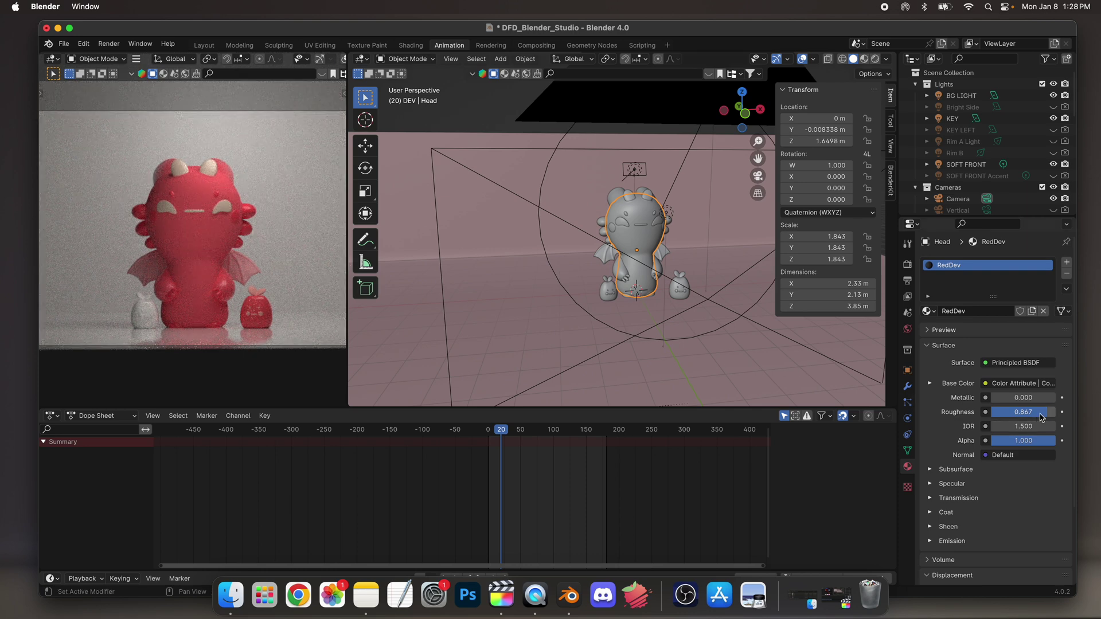
key(ctrl+z)
key(ctrl+z)
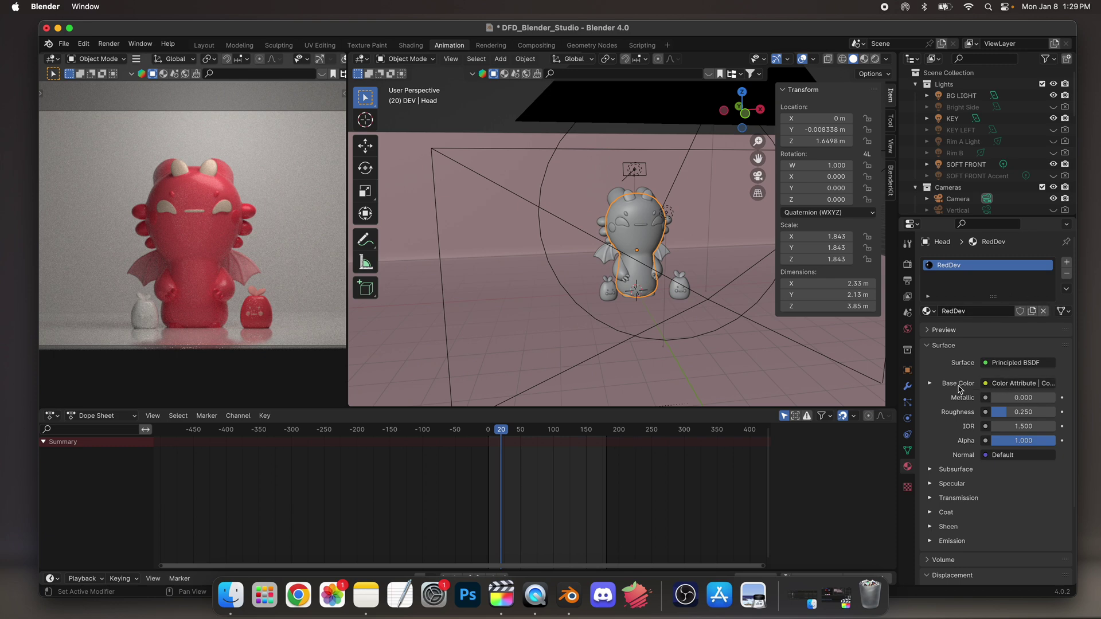
Switch the RedDev base color source to RGB and pick an olive yellow with hue 0.147 and saturation 0.907.
click(1018, 384)
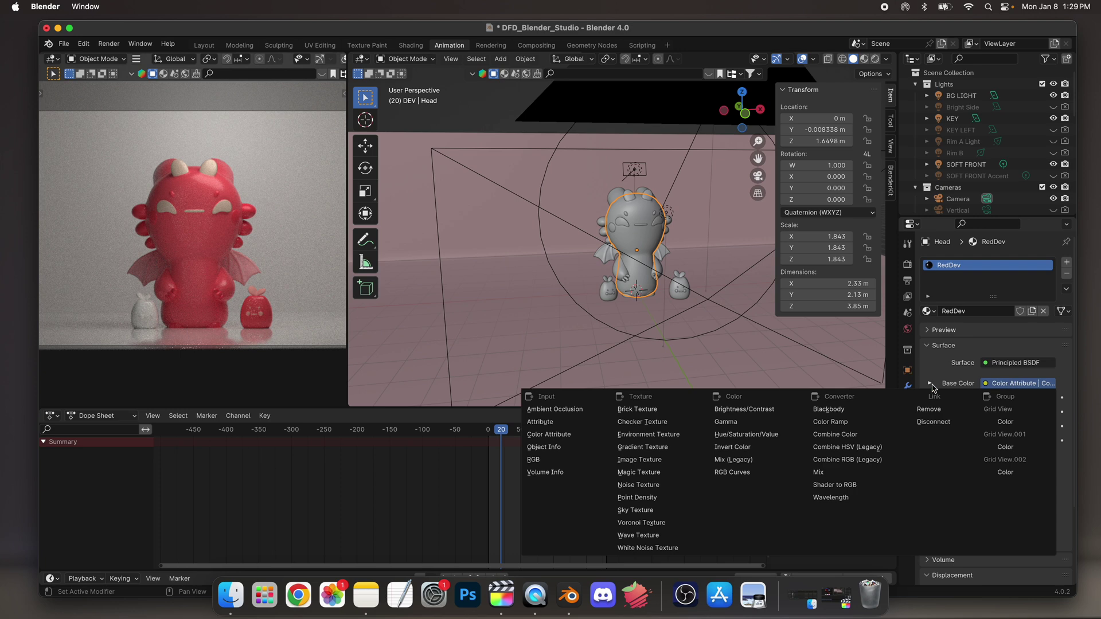
click(1015, 384)
click(541, 460)
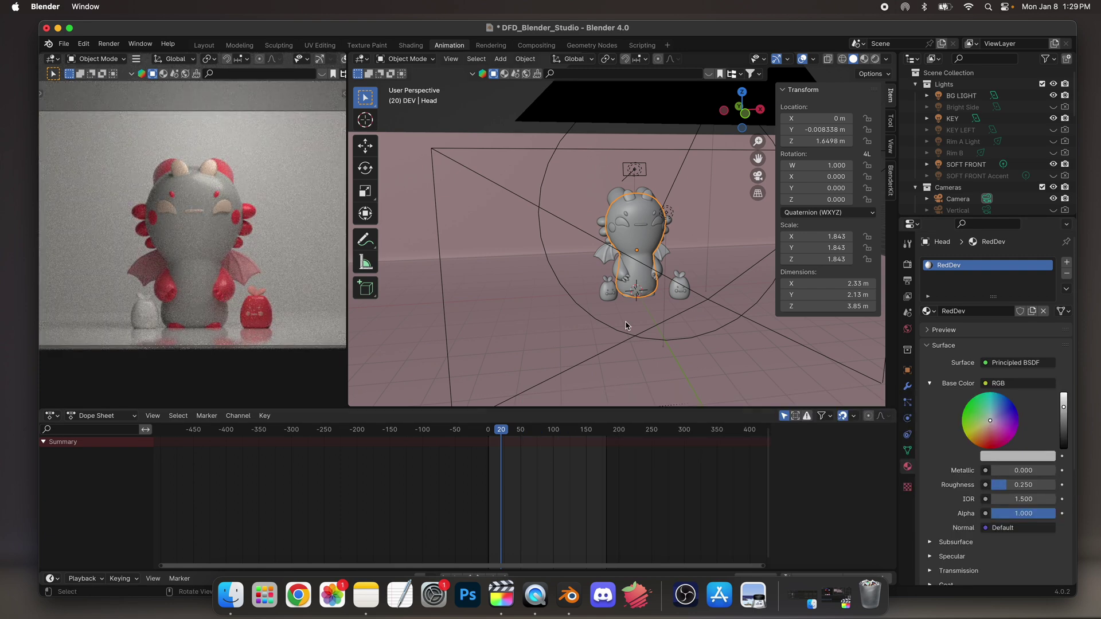
click(1019, 461)
click(1009, 462)
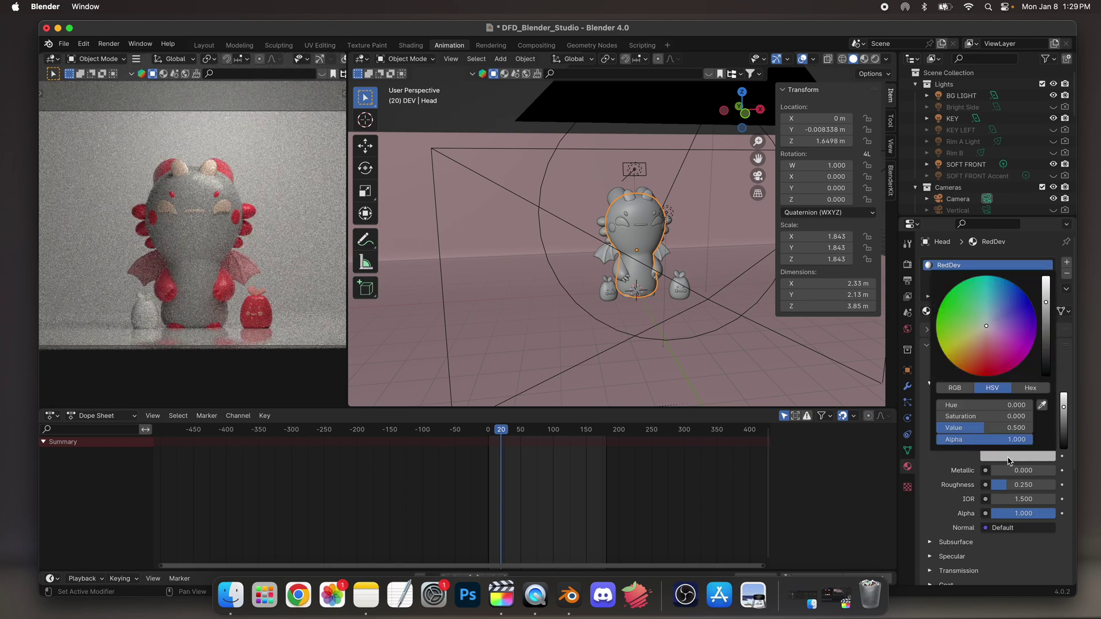
drag(995, 335, 957, 345)
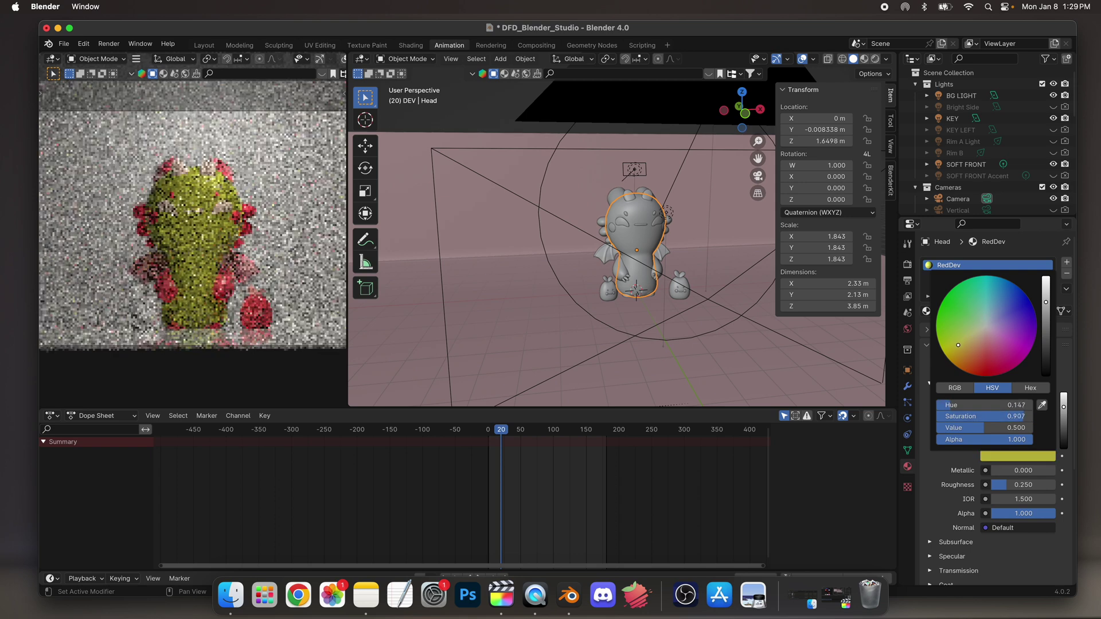
Try replacing the head's RedDev material with a new one and giving it a different base color.
click(1067, 277)
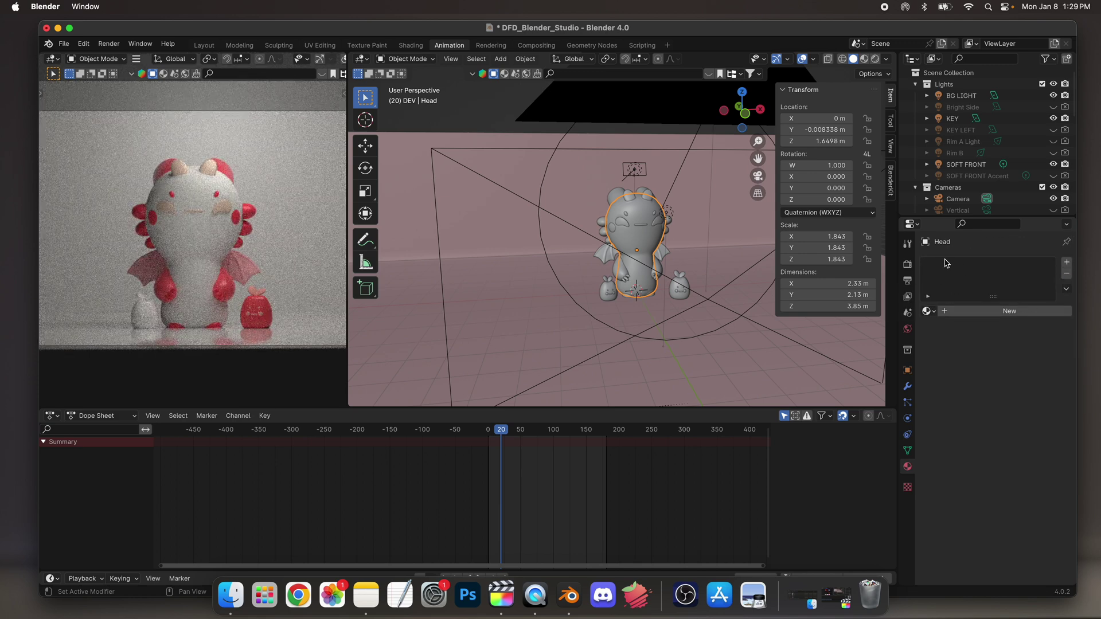
click(946, 312)
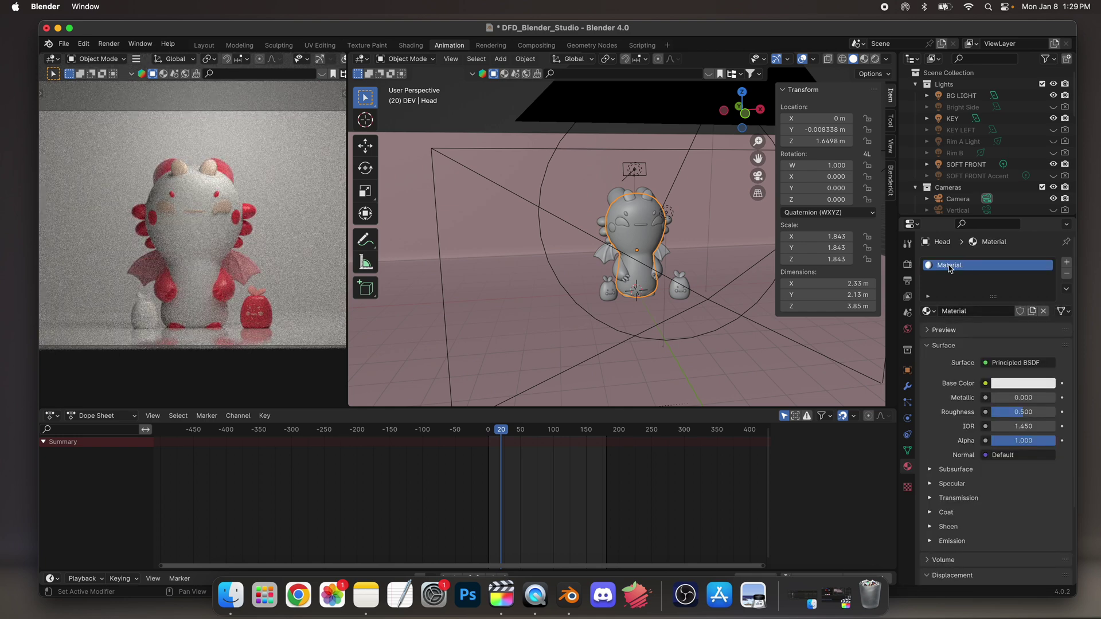
double_click(955, 310)
click(1015, 384)
click(1014, 383)
drag(986, 279, 1001, 291)
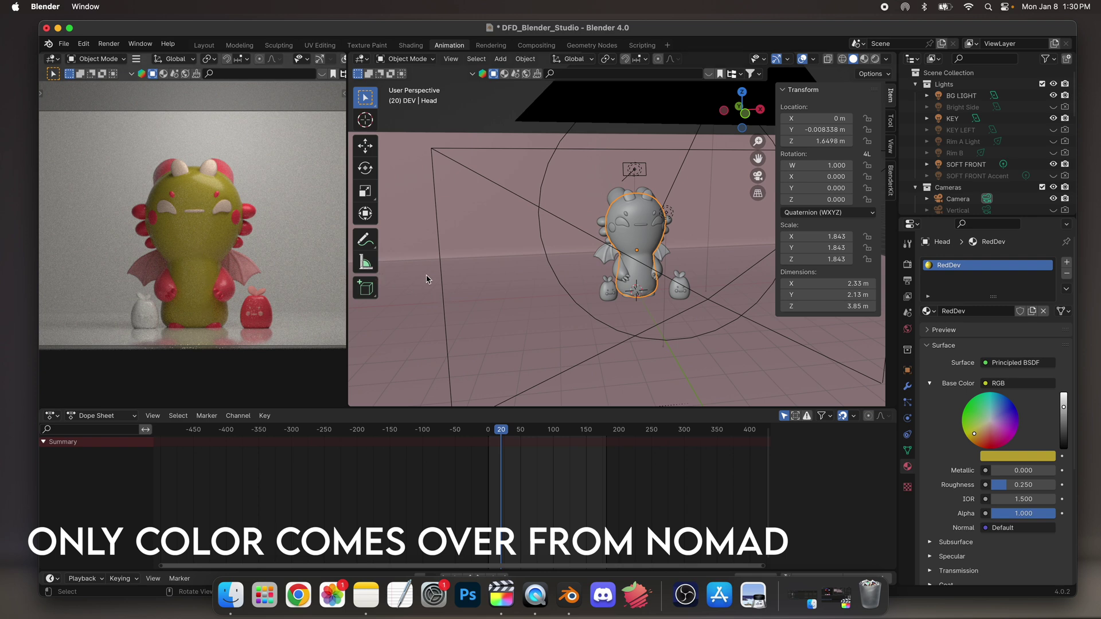
Set the back wall's base color to a pale yellow with hue 0.106 and saturation 0.588.
click(500, 229)
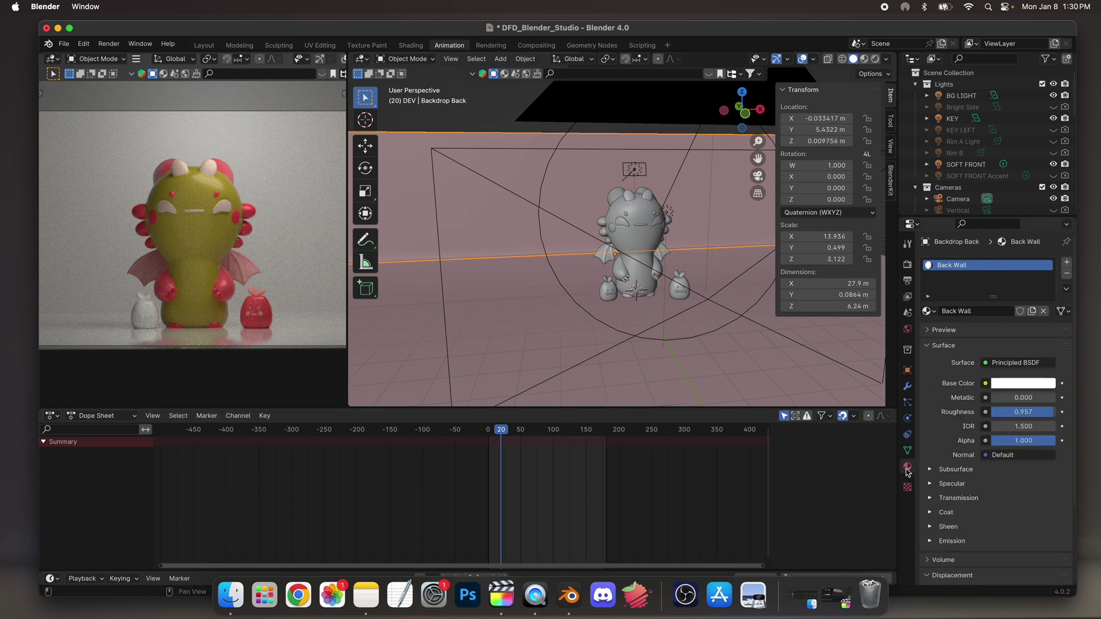
click(1016, 384)
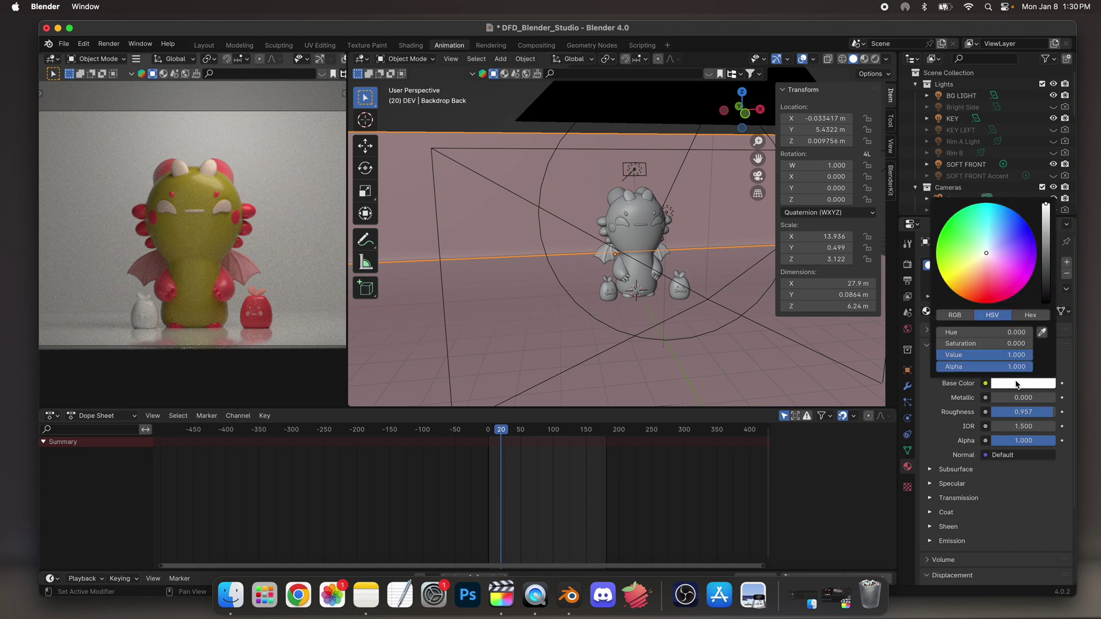
click(975, 258)
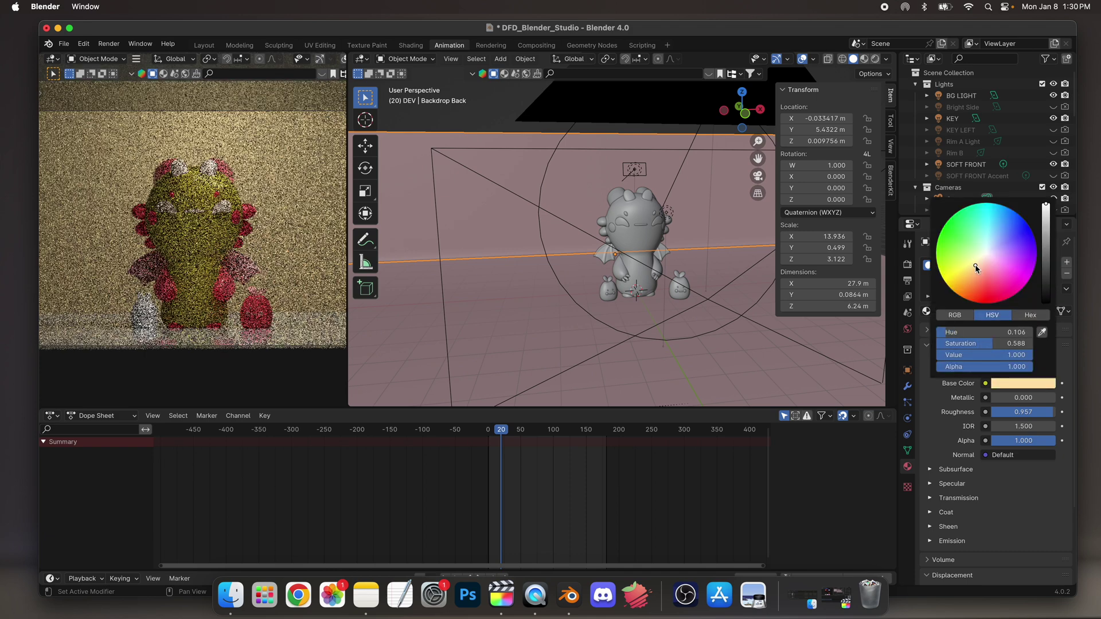
click(974, 263)
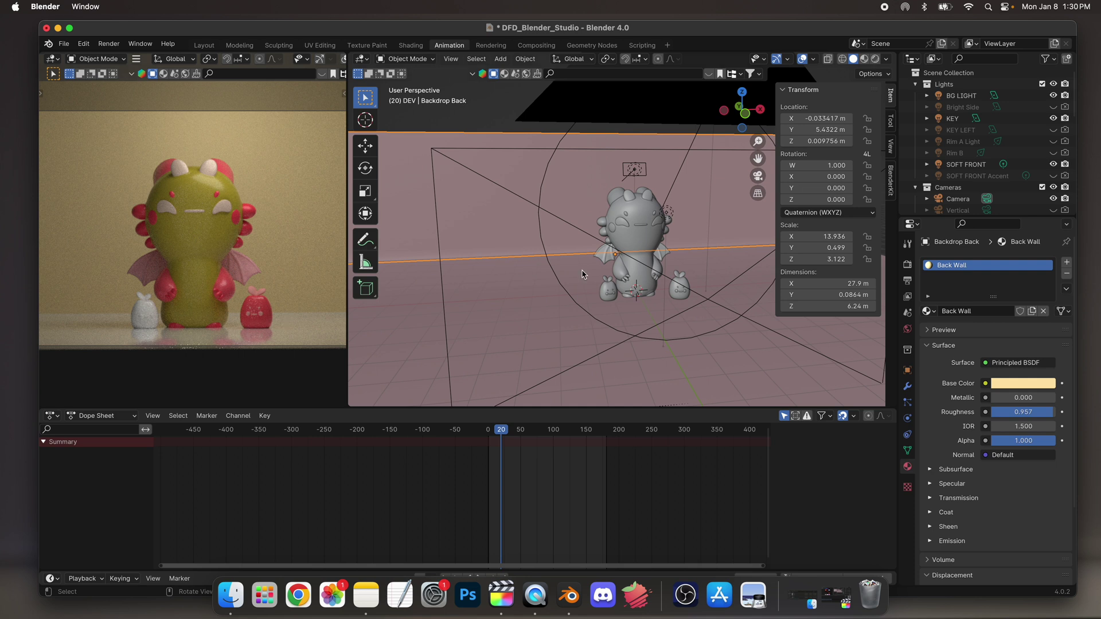
Copy the back wall's hex color FFE5AC and apply it as the base color of the backdrop's Floor material.
click(1027, 389)
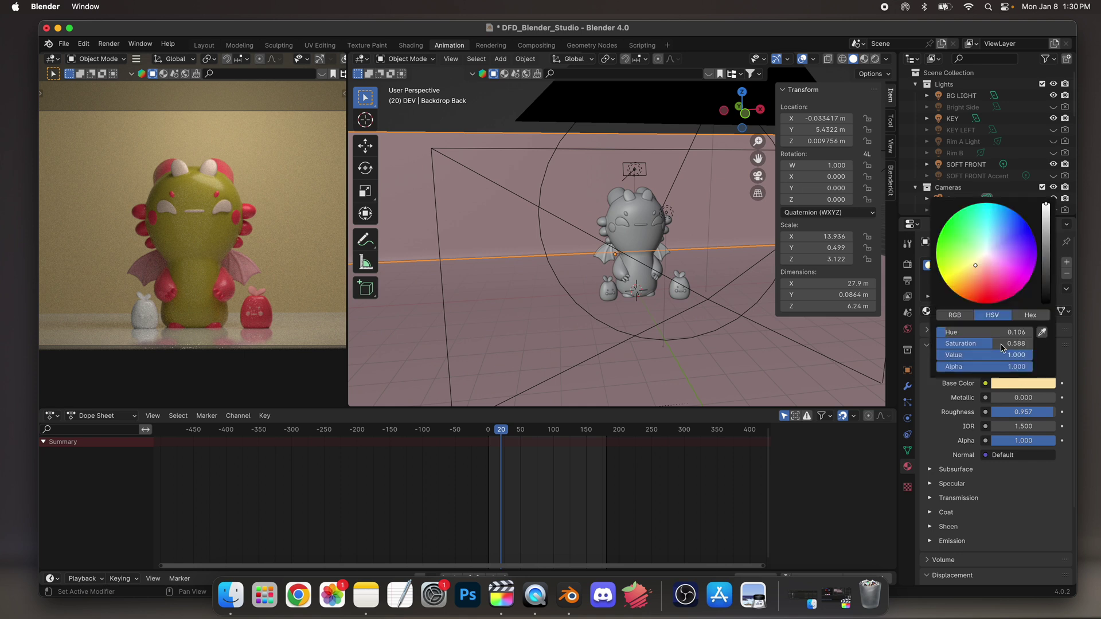
click(1029, 316)
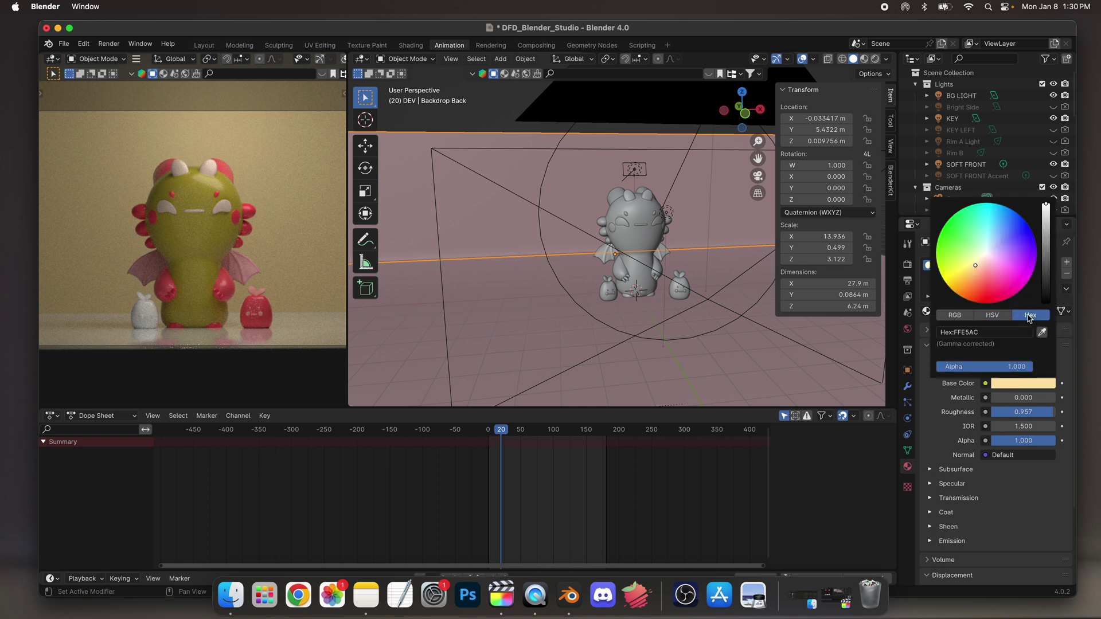
click(971, 332)
key(super+c)
key(Return)
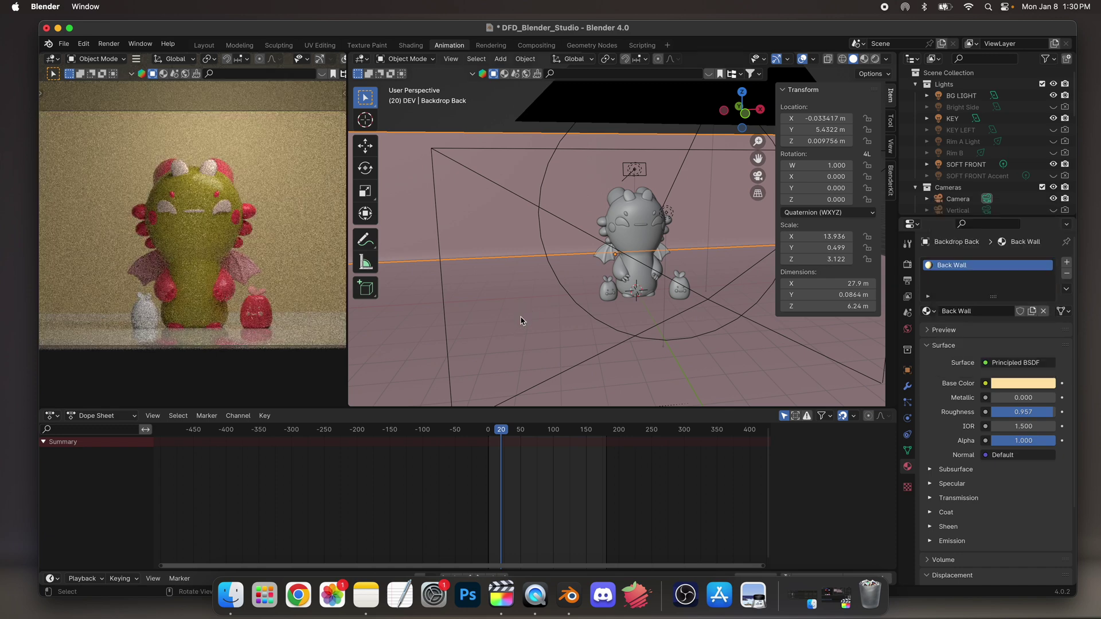
click(528, 320)
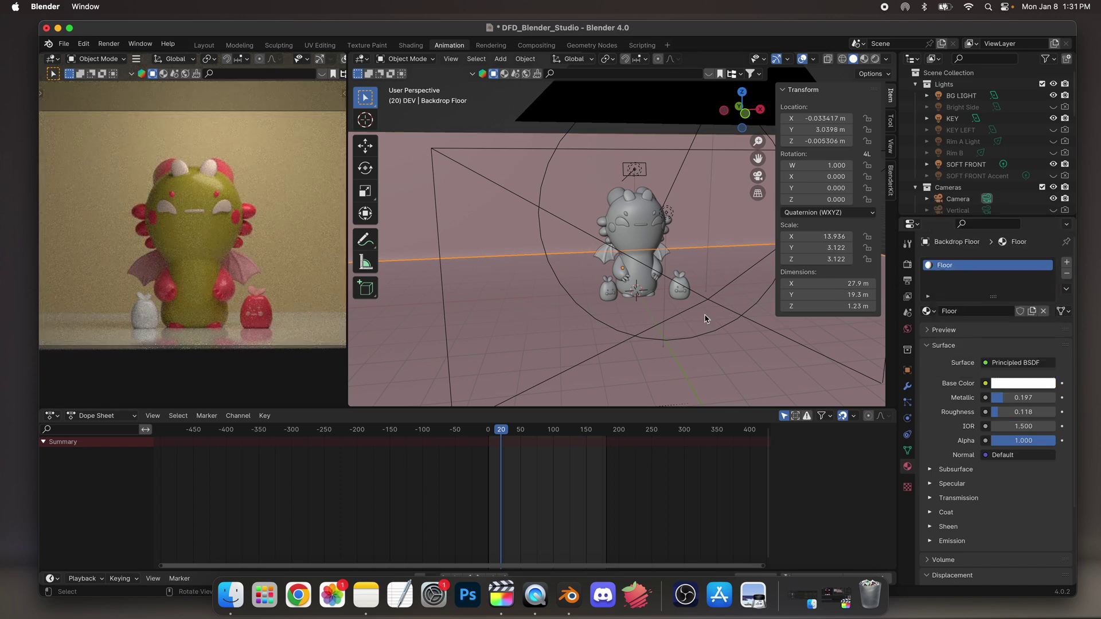
click(1020, 386)
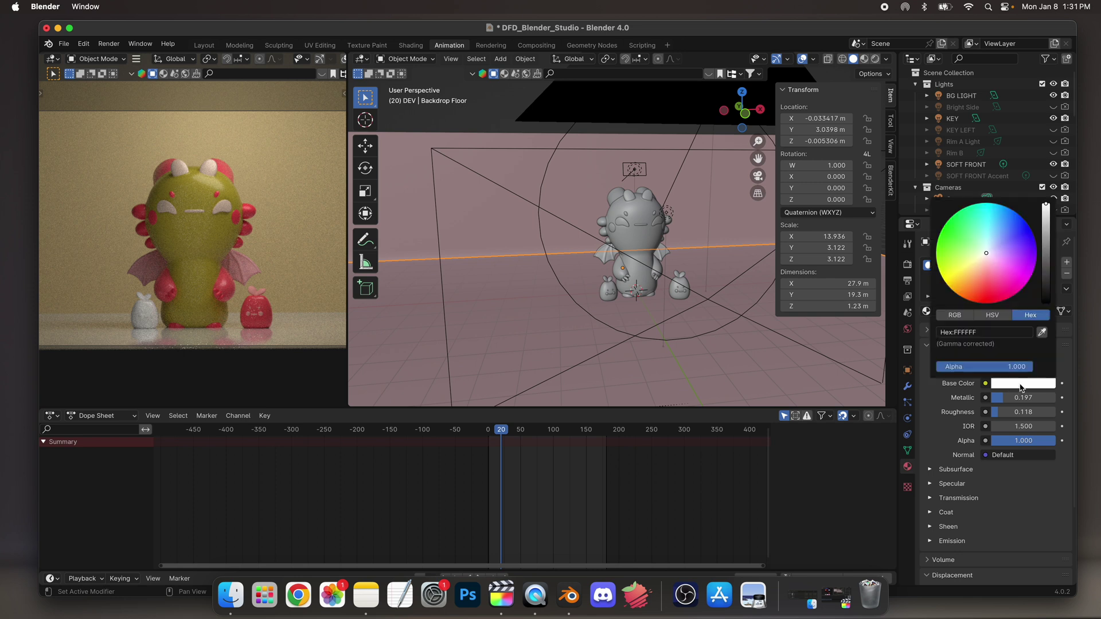
click(980, 332)
key(super+v)
key(Return)
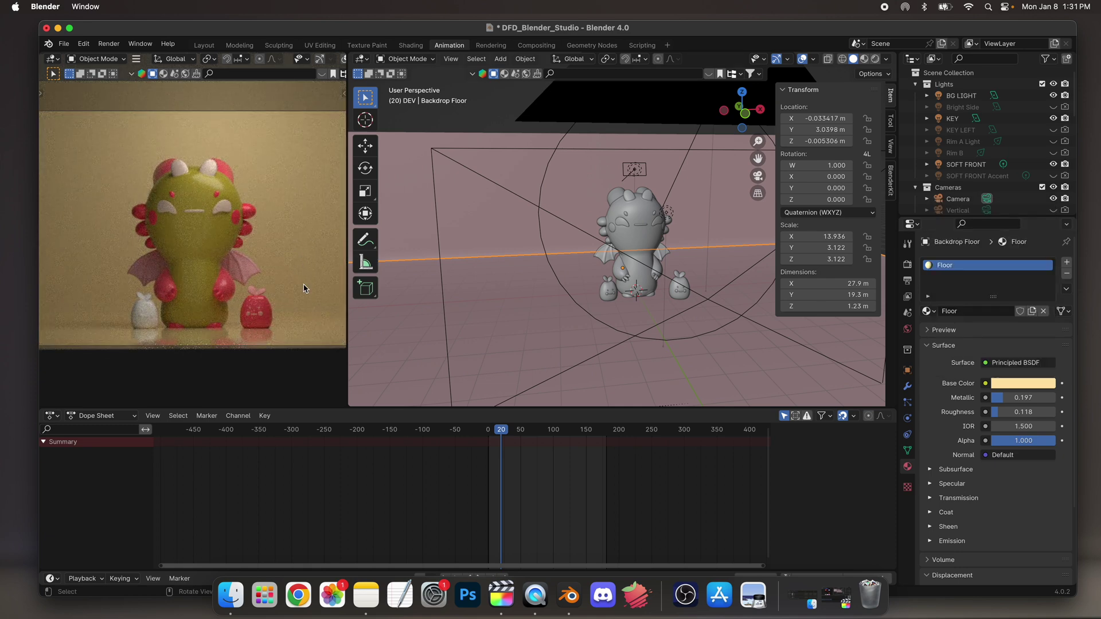
View the studio from the side and select the KEY and BG LIGHT lamps to inspect their placement and settings.
middle_drag(458, 266, 635, 256)
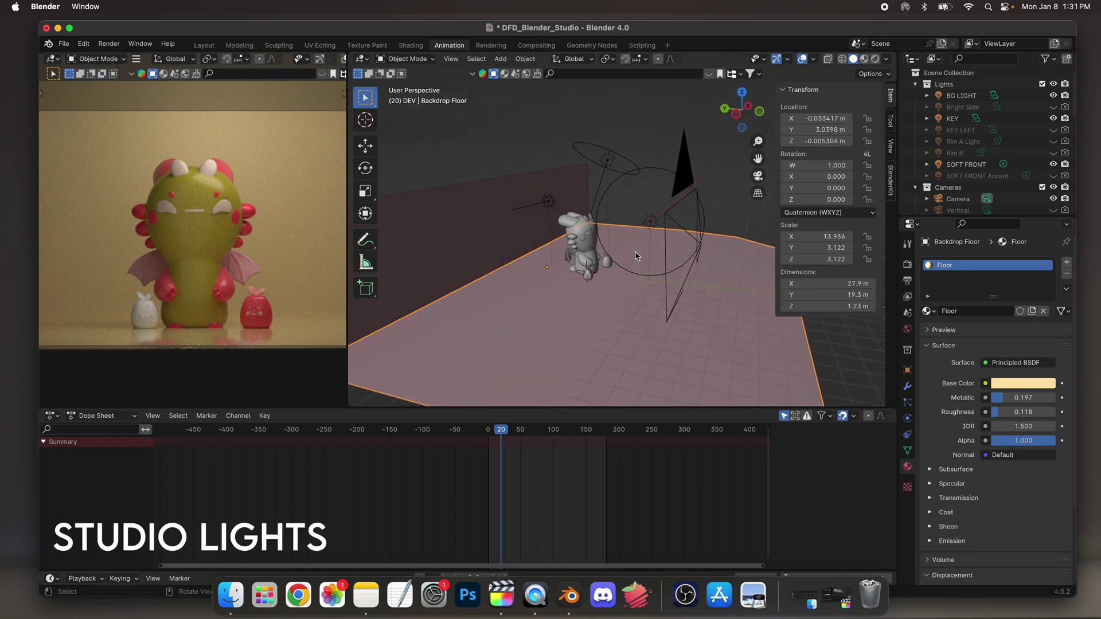
click(612, 161)
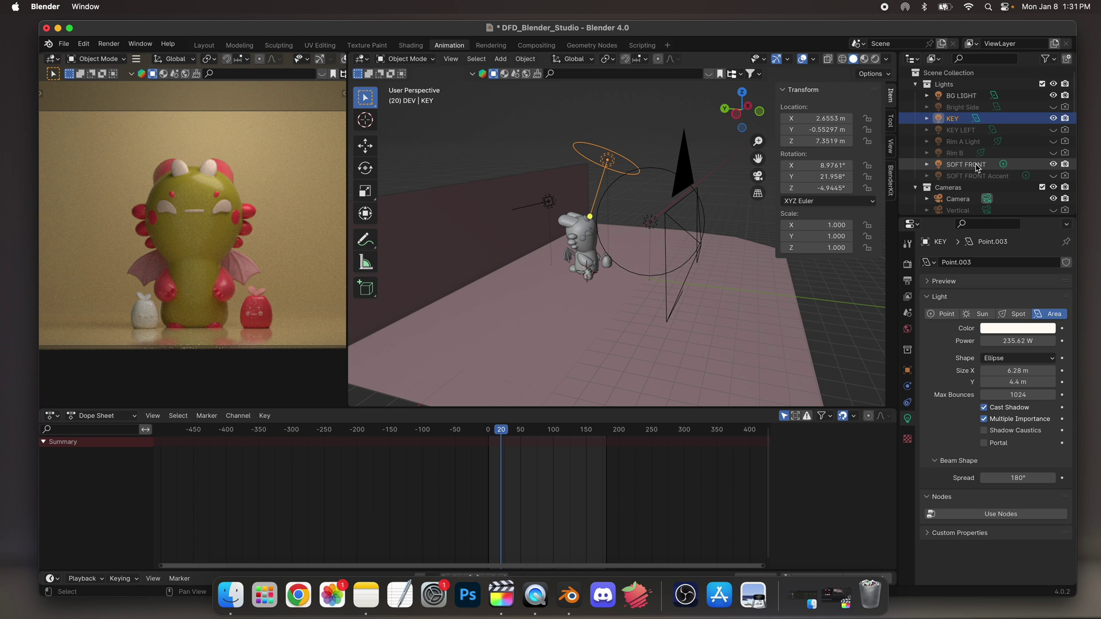
click(552, 201)
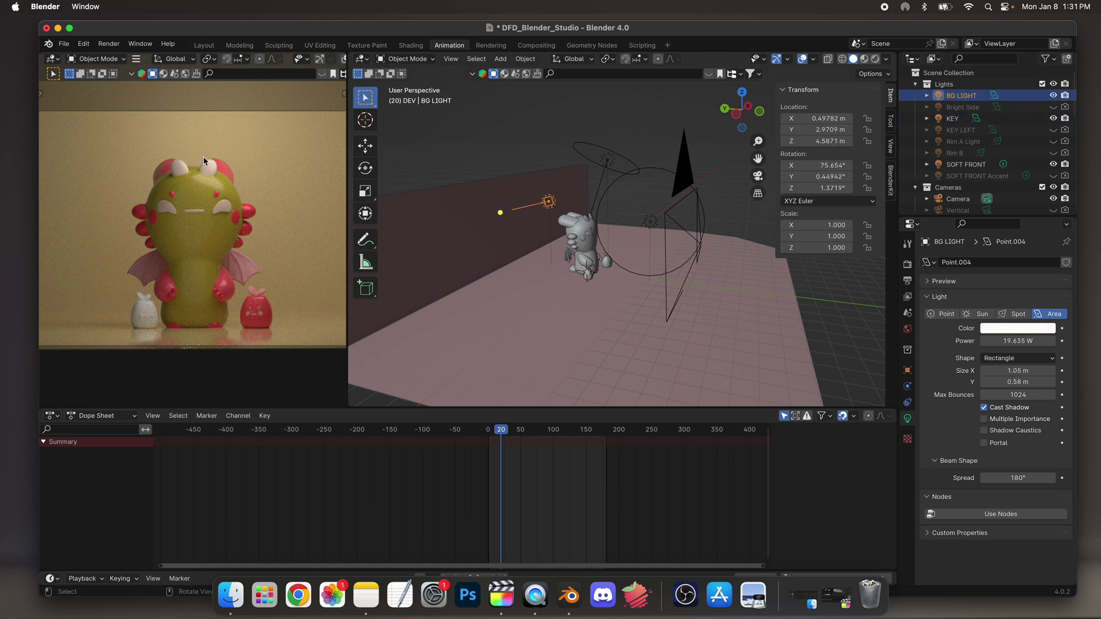
Disable the BG LIGHT and KEY lights in both the viewport and renders.
click(1053, 95)
click(1065, 95)
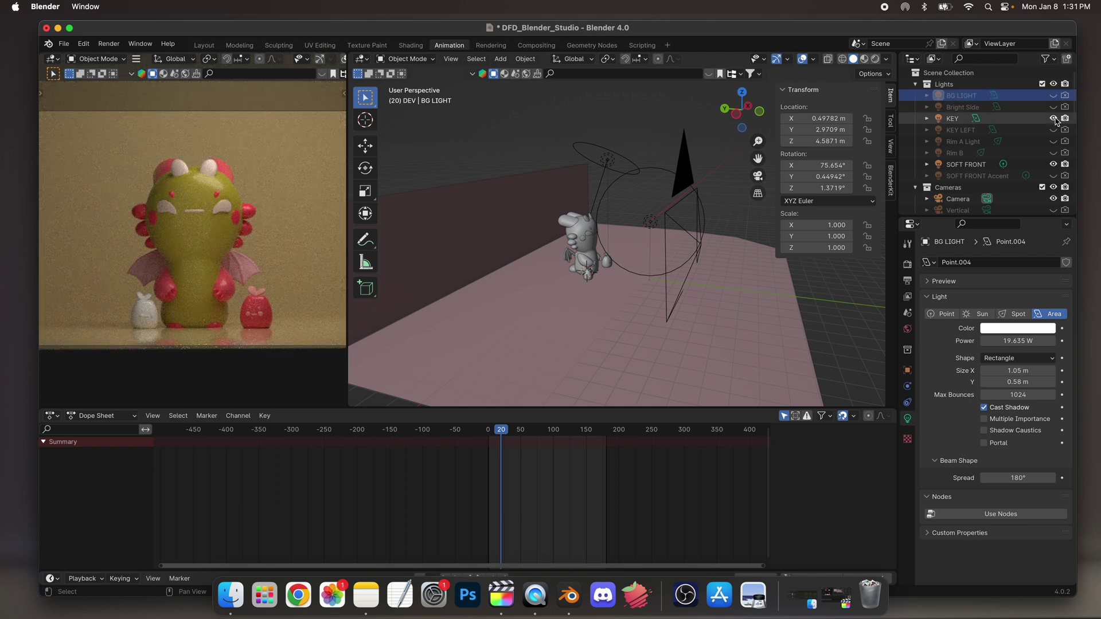
click(1053, 119)
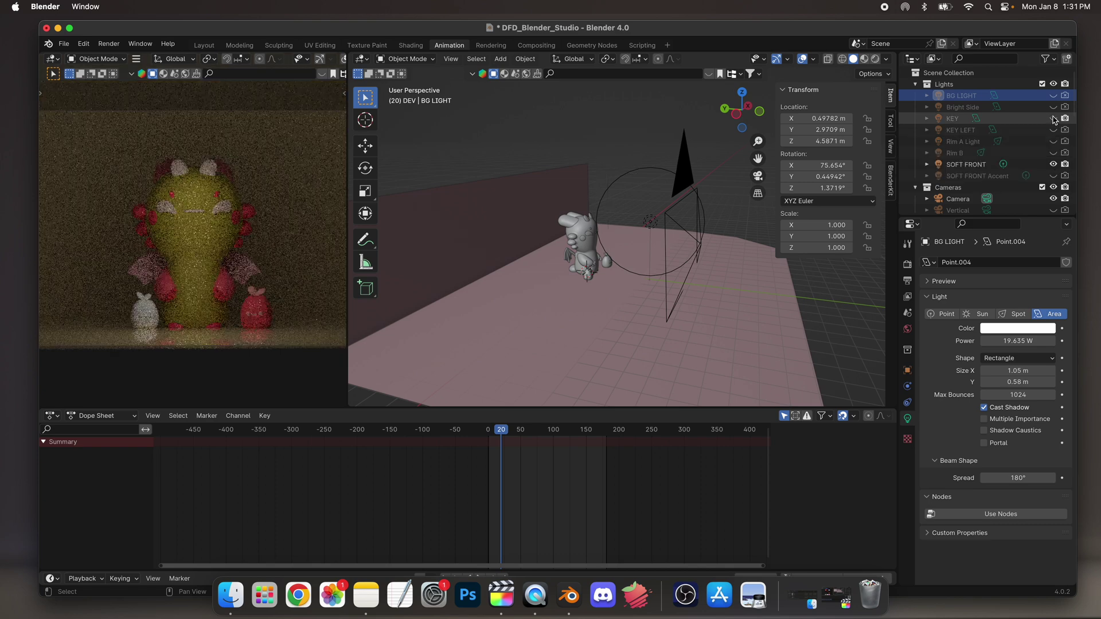
click(1066, 119)
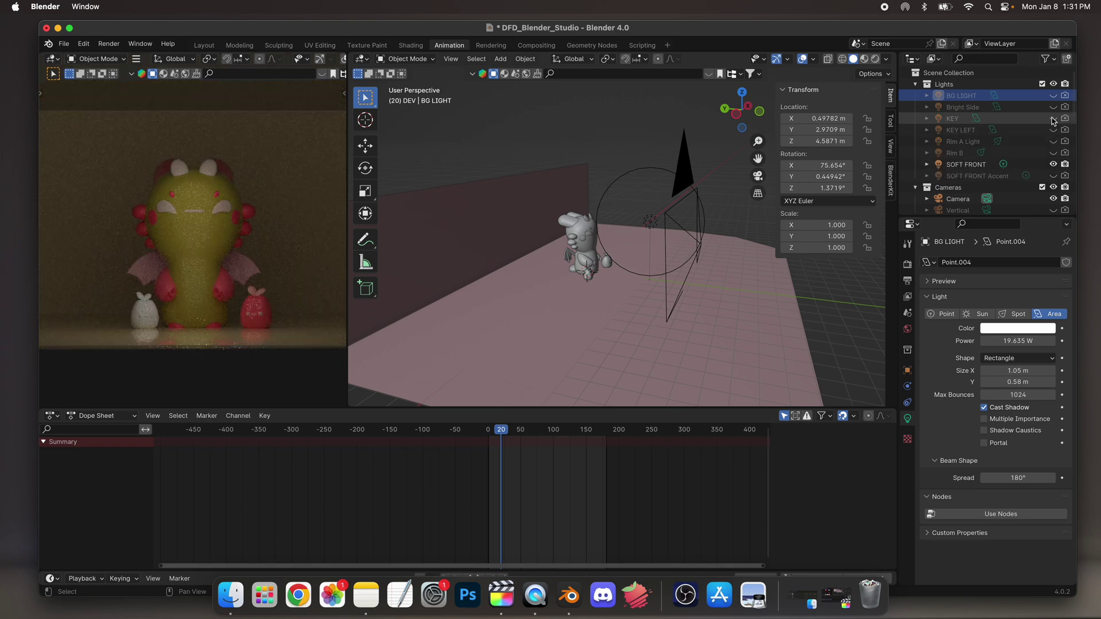
Enable BG LIGHT again in both the viewport and renders.
click(1053, 96)
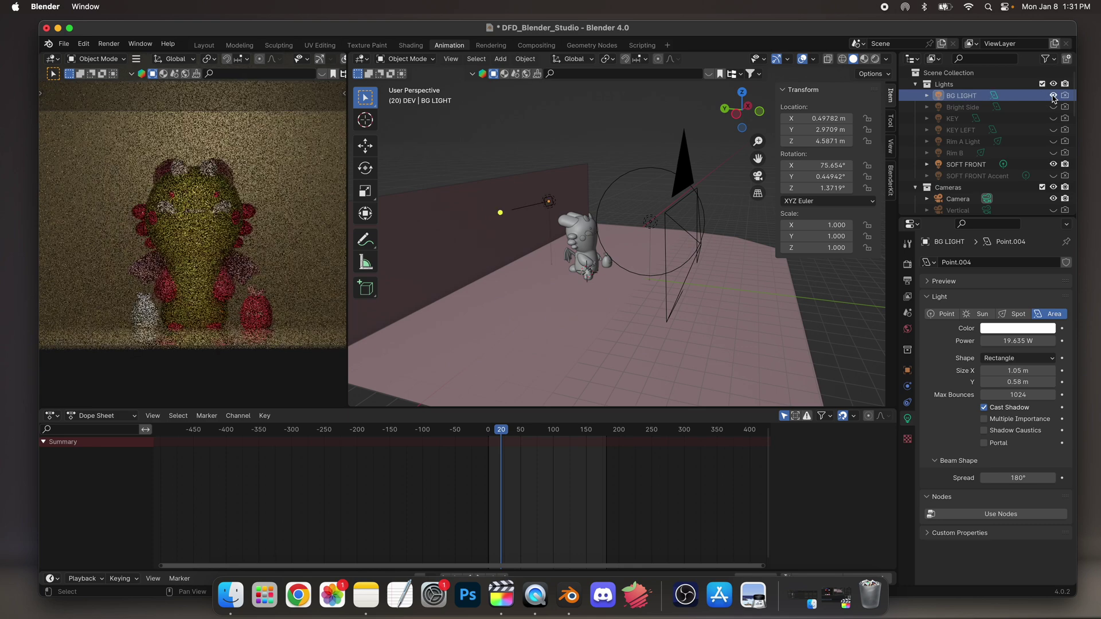
click(1066, 96)
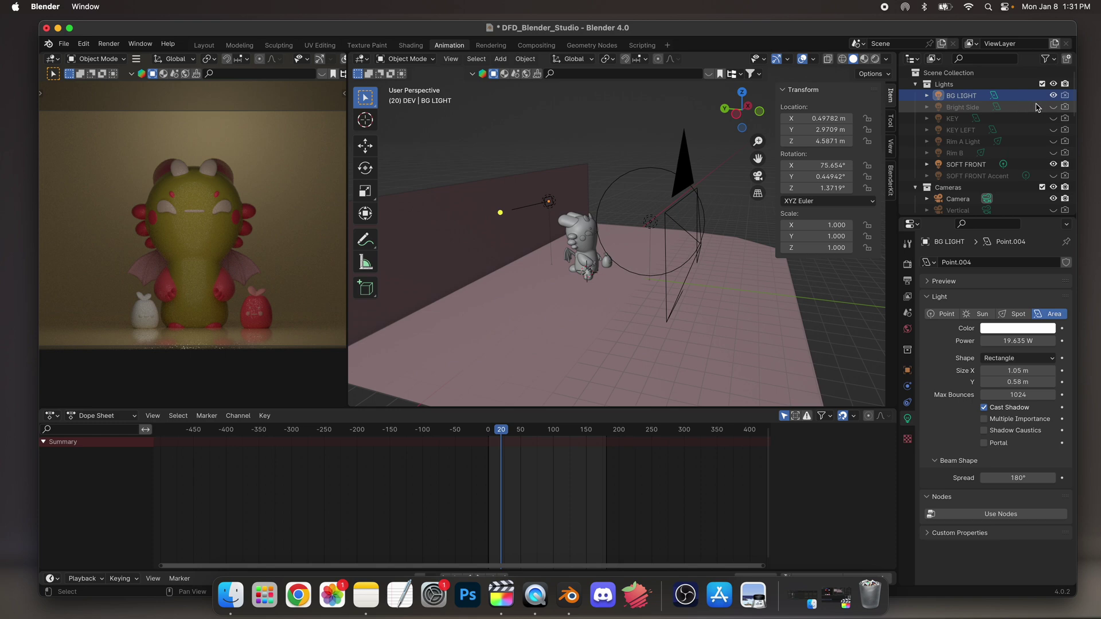
click(1064, 96)
click(1064, 95)
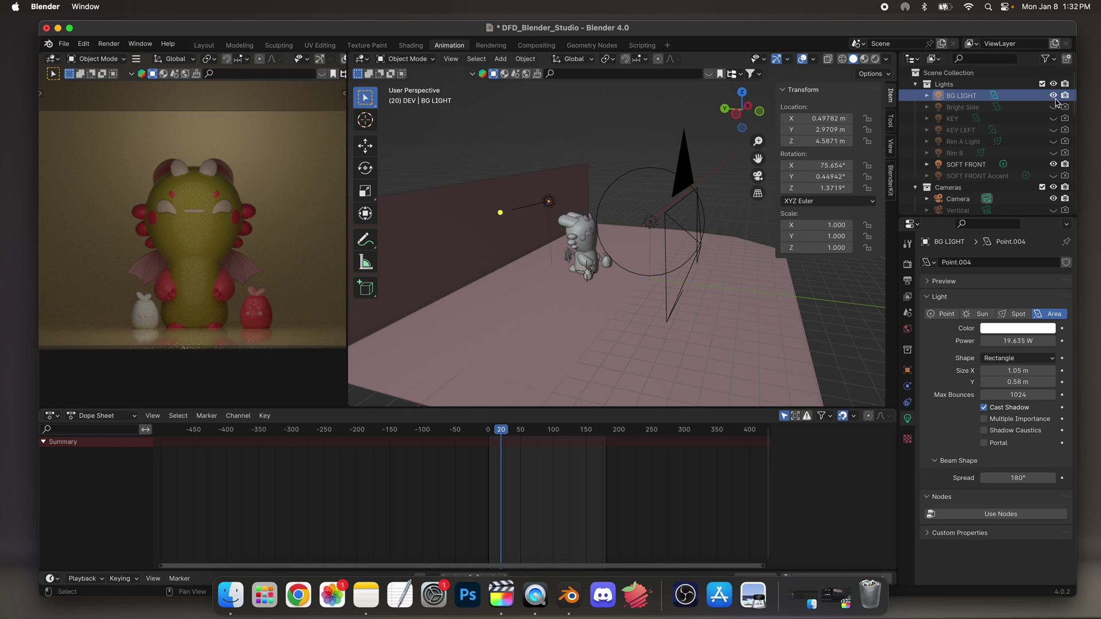
Disable BG LIGHT in both the viewport and renders, and select the SOFT FRONT light in front of the dragon.
click(1032, 96)
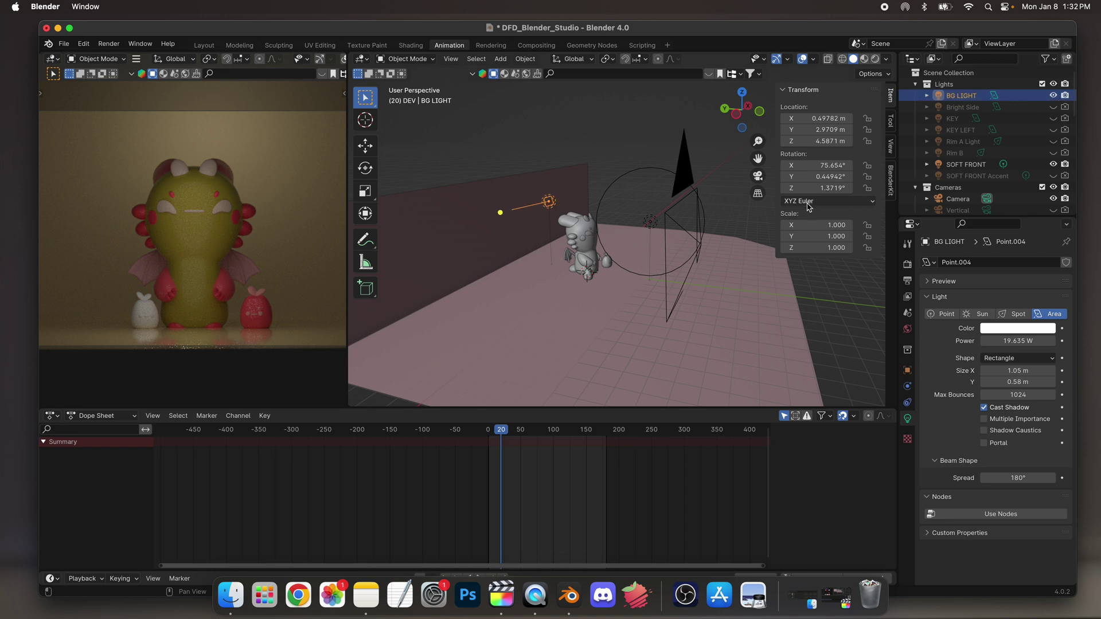
click(1053, 95)
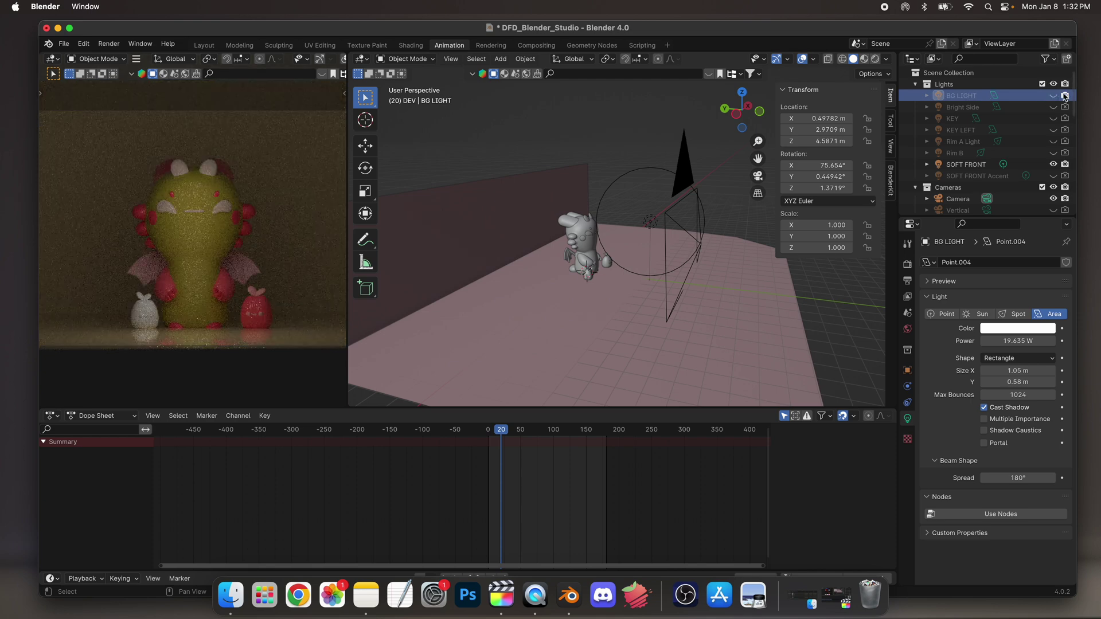
click(646, 221)
middle_drag(647, 223, 648, 276)
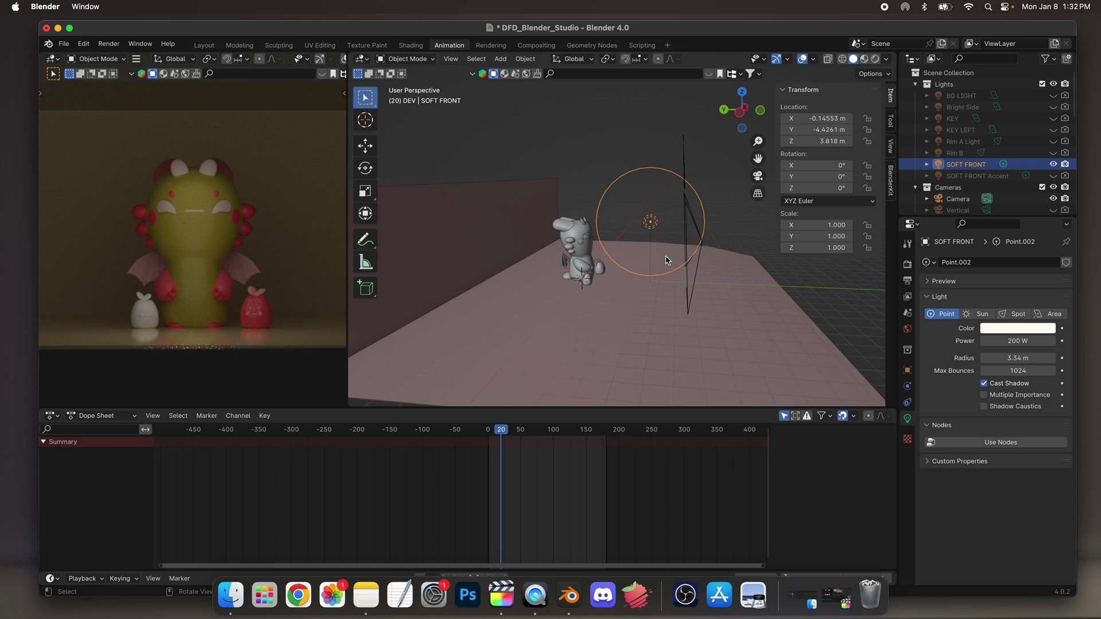
middle_drag(665, 259, 663, 201)
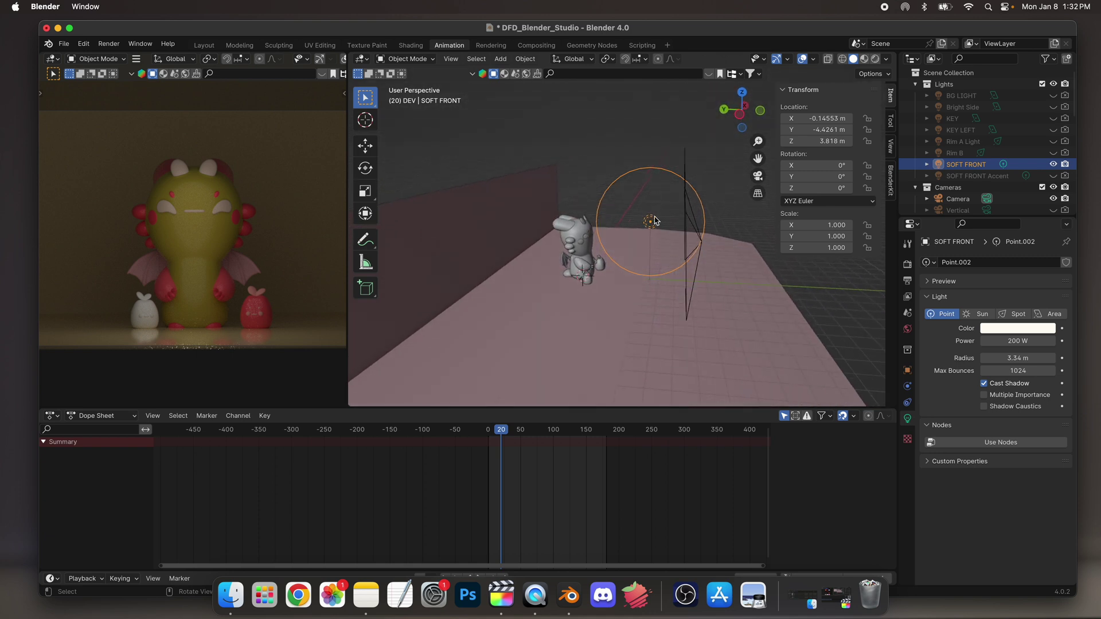
Try out the transform tools on the SOFT FRONT light by rotating it freely, and clear its rotation.
click(365, 147)
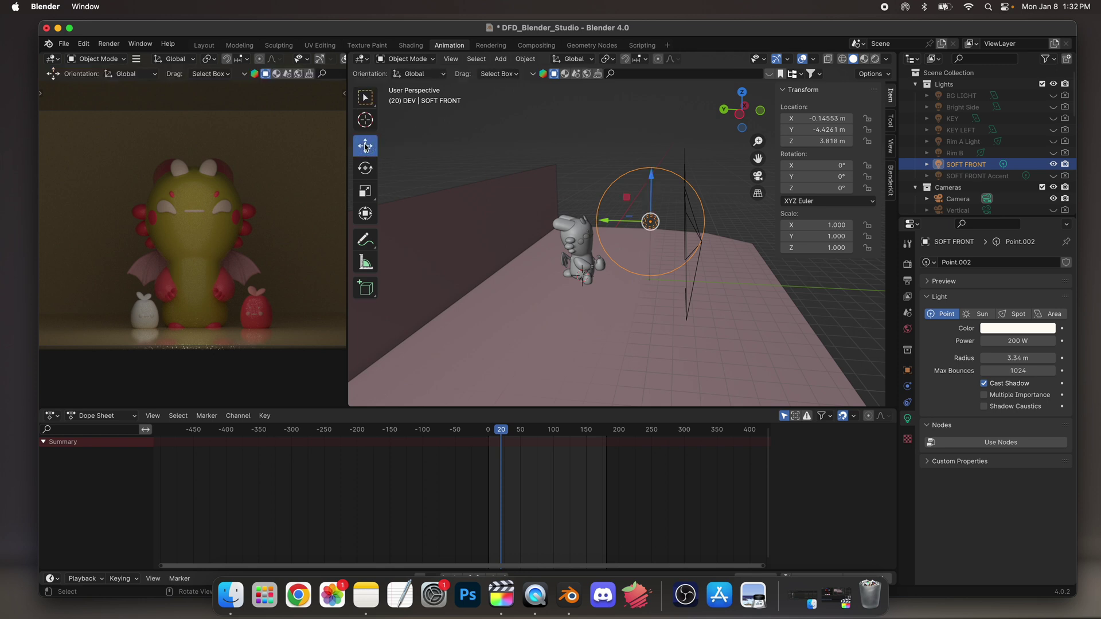
click(367, 171)
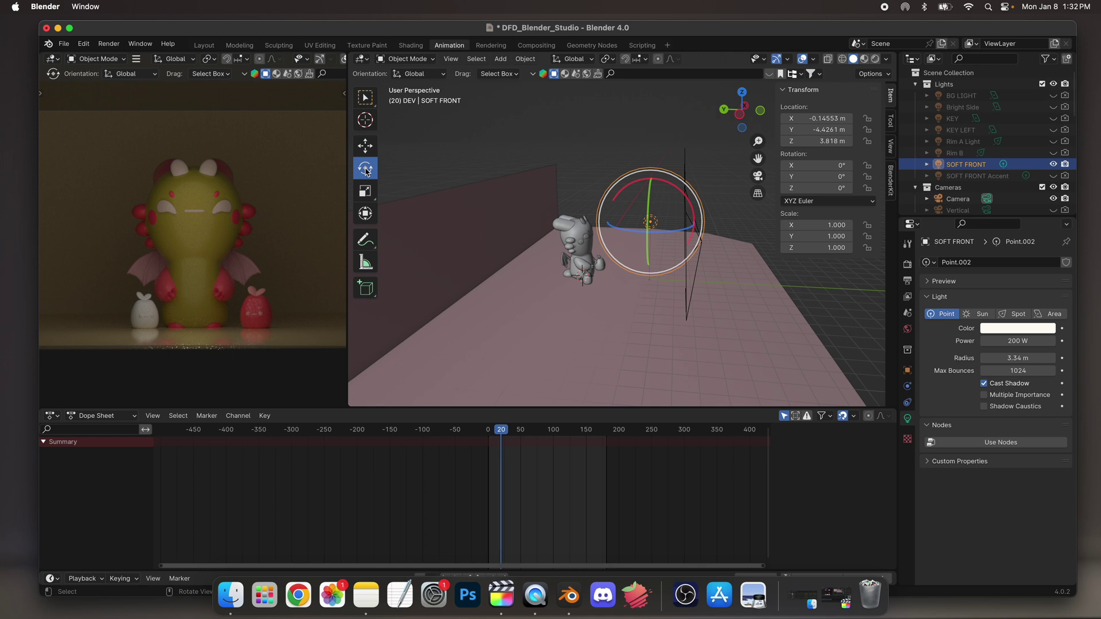
click(367, 195)
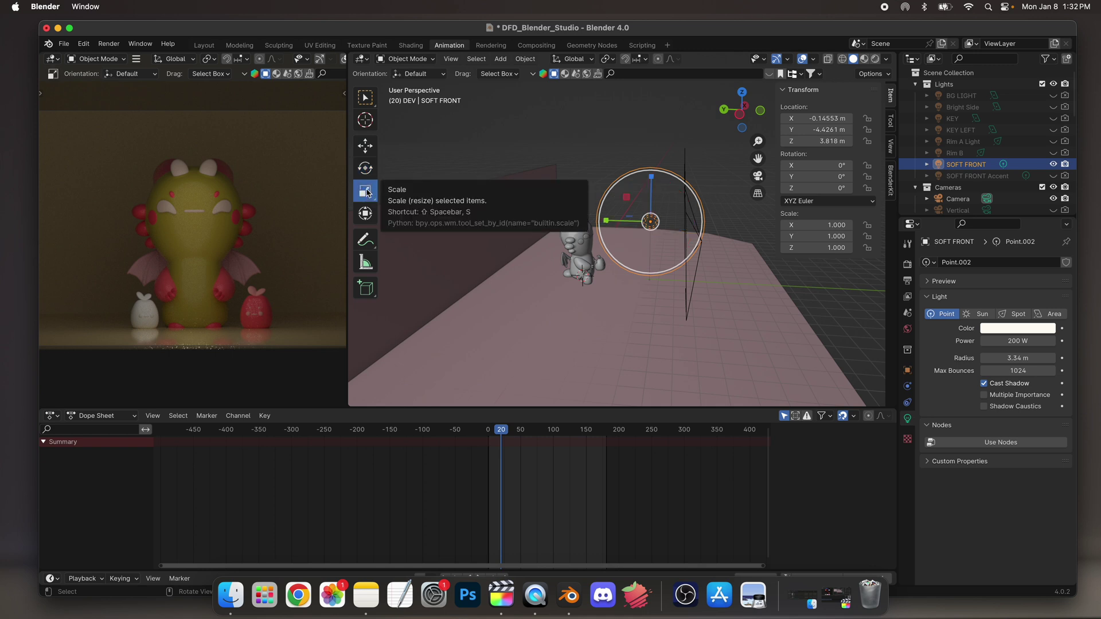
click(367, 217)
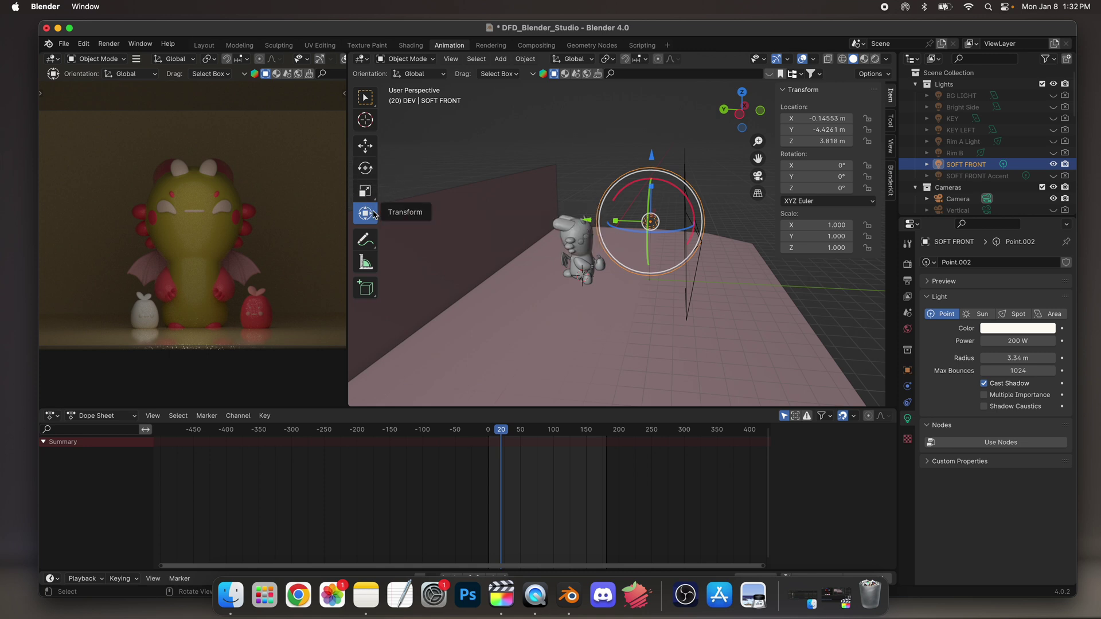
scroll(624, 176, up, 2)
scroll(624, 176, up, 2)
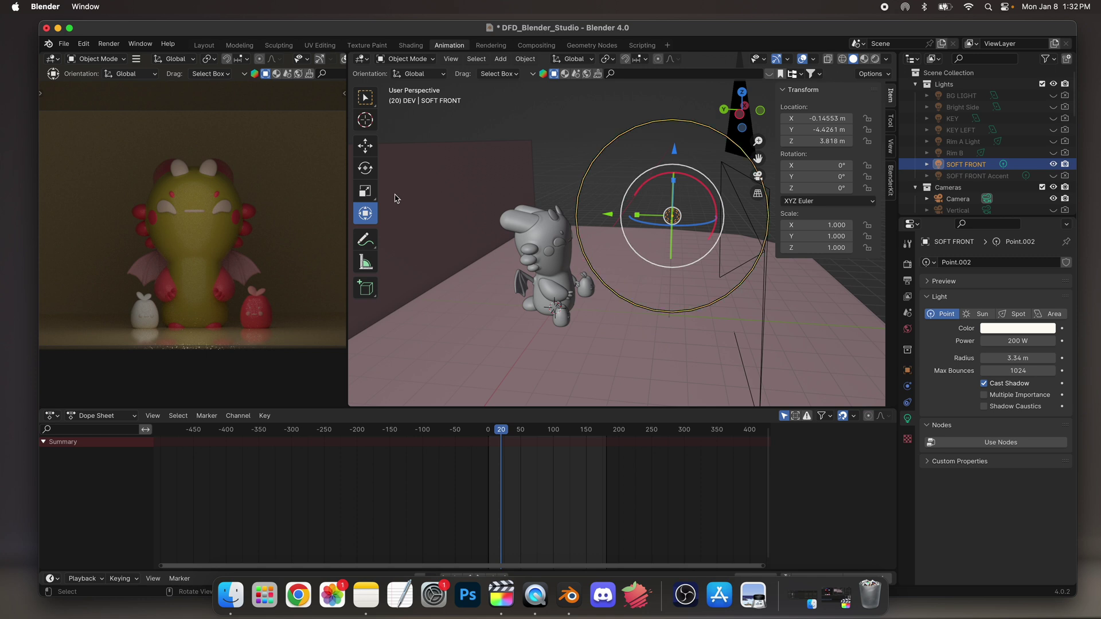
click(364, 191)
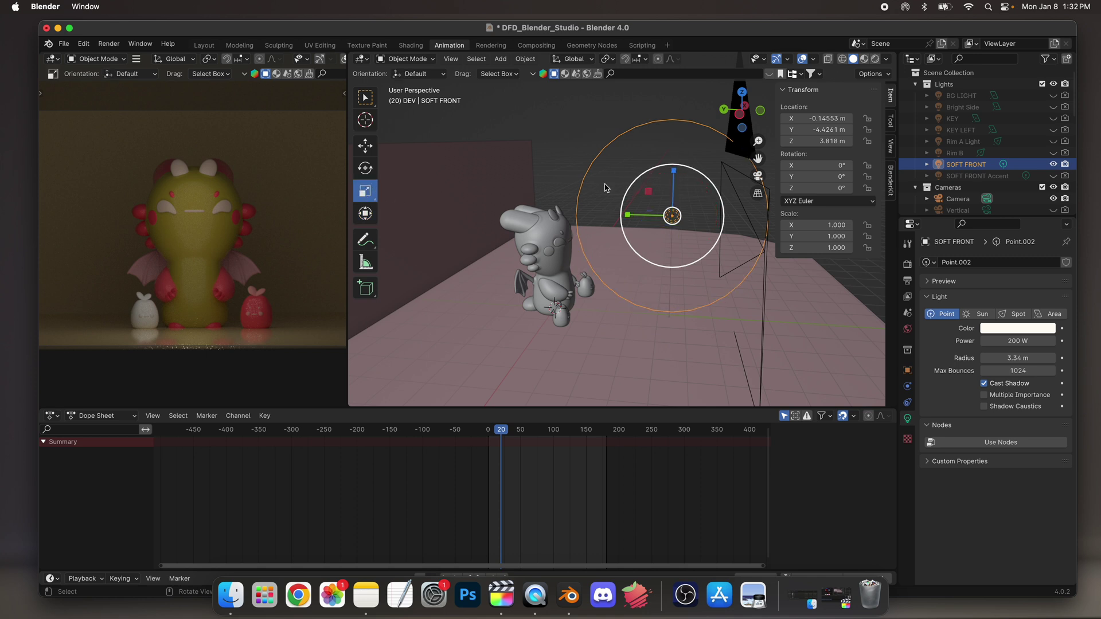
click(371, 214)
drag(629, 180, 636, 353)
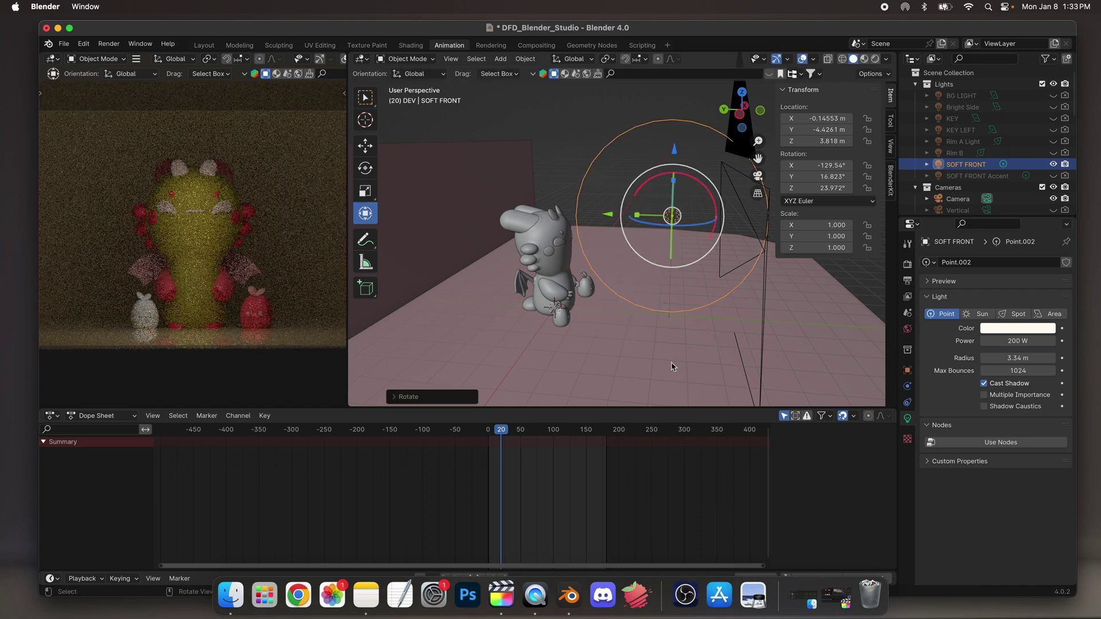
key(alt+r)
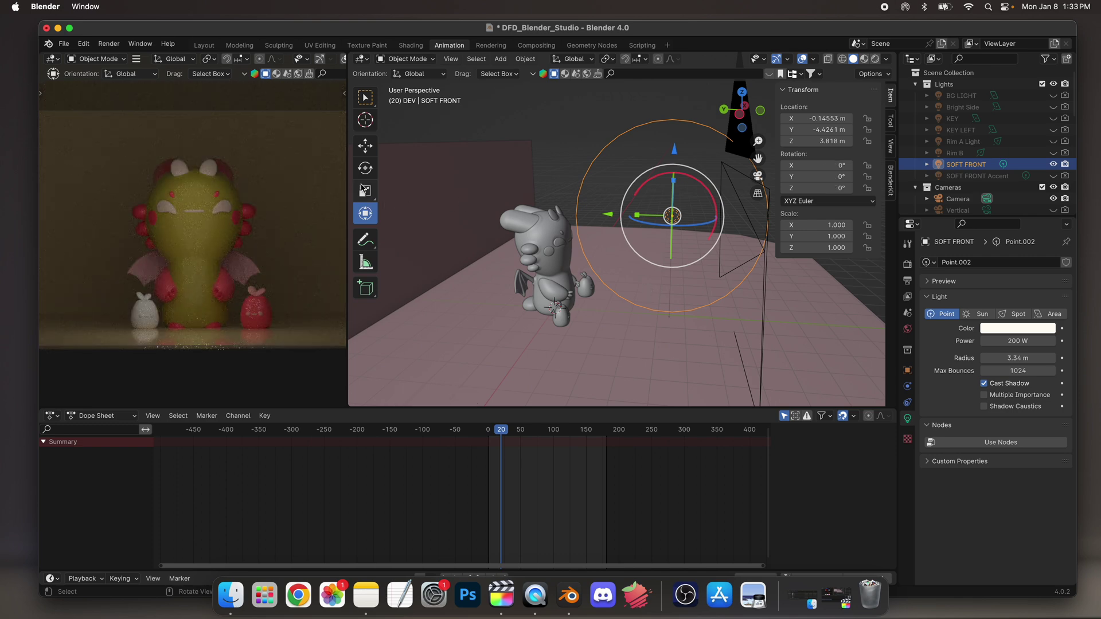
Try moving the SOFT FRONT light to about Y -4.97 m and Z 3.72 m, and undo both moves.
click(364, 151)
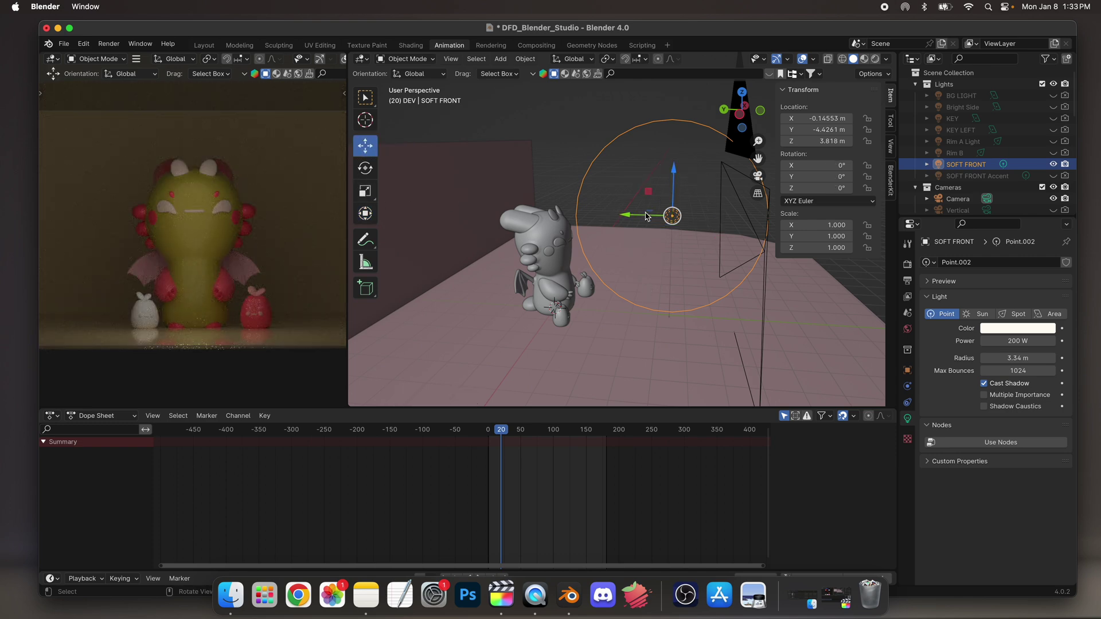
mouse_move(617, 215)
mouse_down()
mouse_move(559, 216)
mouse_move(634, 219)
mouse_up()
mouse_move(689, 174)
mouse_down()
mouse_move(689, 252)
mouse_move(689, 177)
mouse_up()
middle_drag(668, 236, 668, 237)
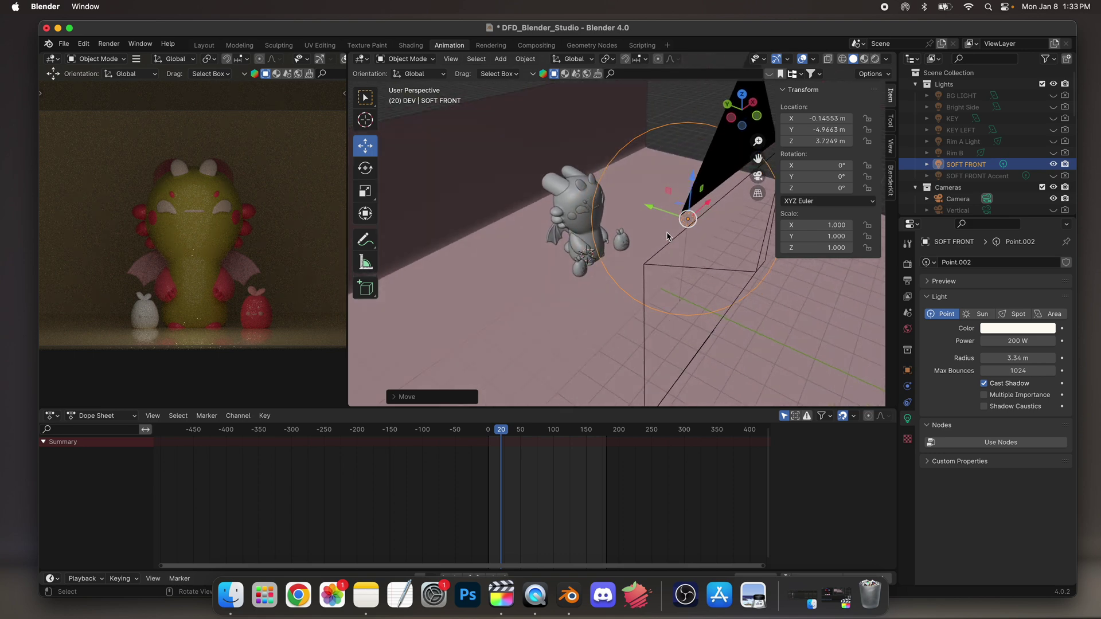
key(super+z)
key(super+z)
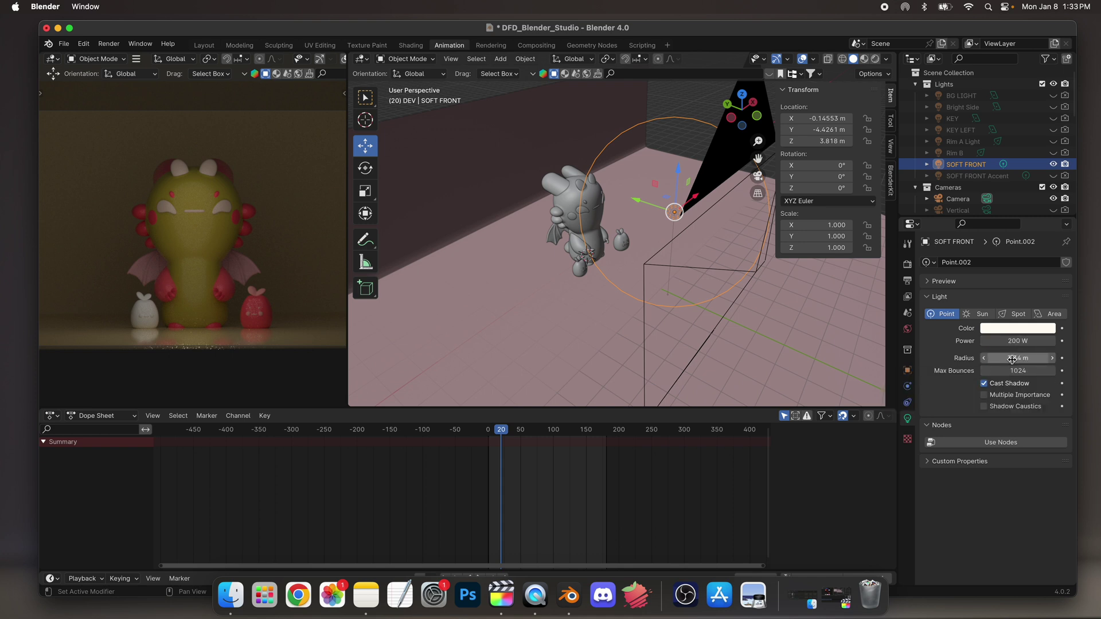
Set the SOFT FRONT light's power to 199.4 W and its radius to 3.44 m.
drag(1005, 360, 1029, 359)
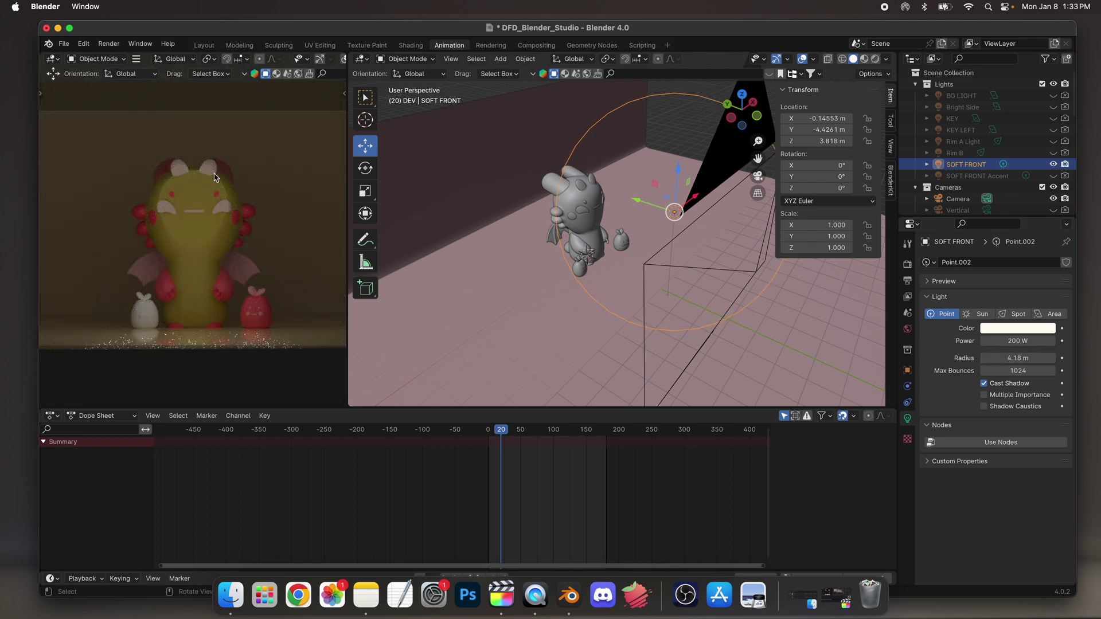
mouse_move(1015, 343)
mouse_down()
mouse_move(995, 358)
mouse_move(1008, 359)
mouse_up()
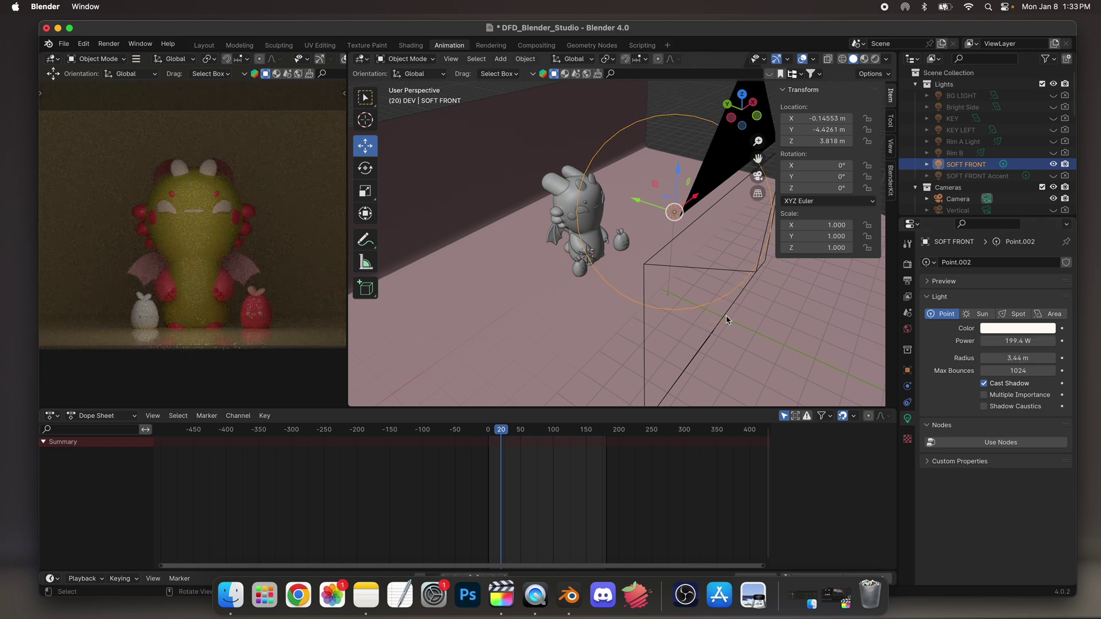
Try the Sun and Spot types on the SOFT FRONT light, rotate it about 74° around X, and make it an Area light.
click(982, 314)
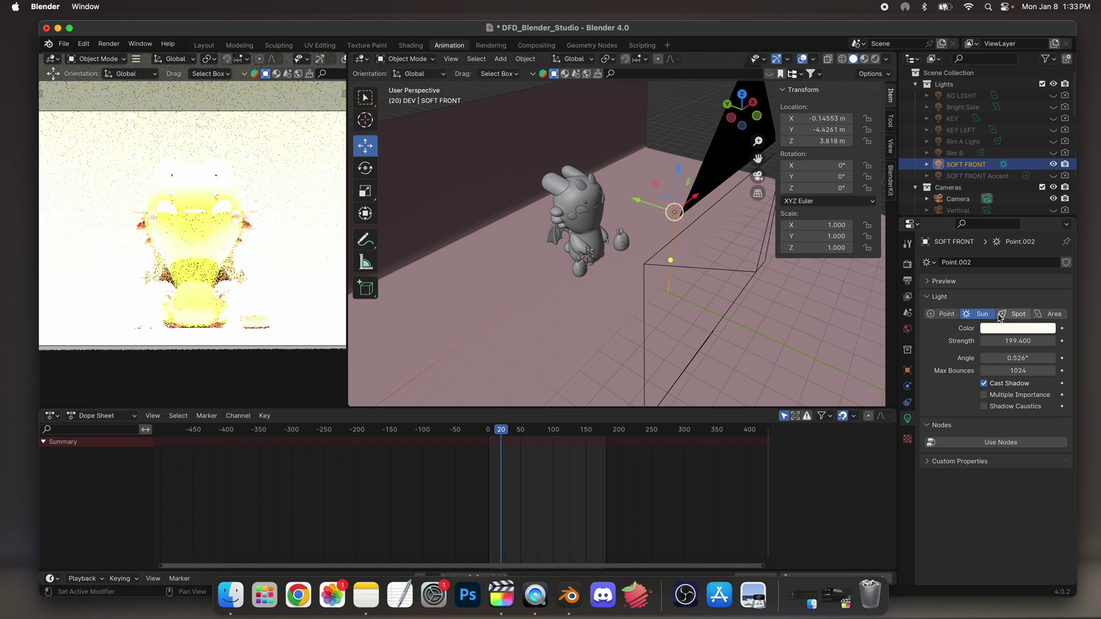
click(1014, 314)
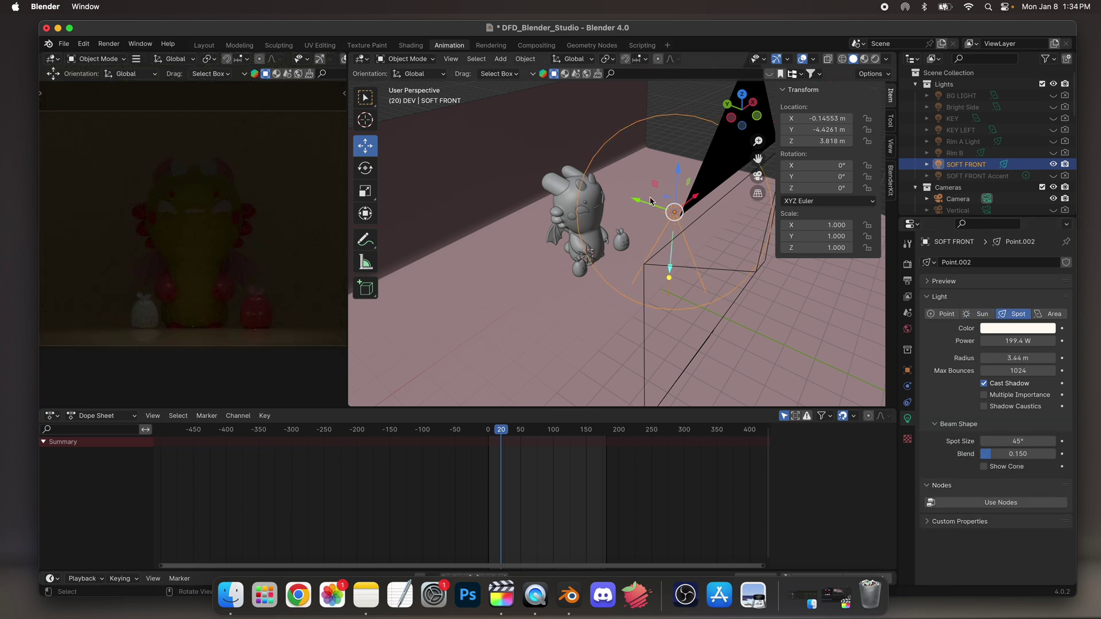
click(365, 168)
drag(700, 184, 746, 235)
click(1052, 315)
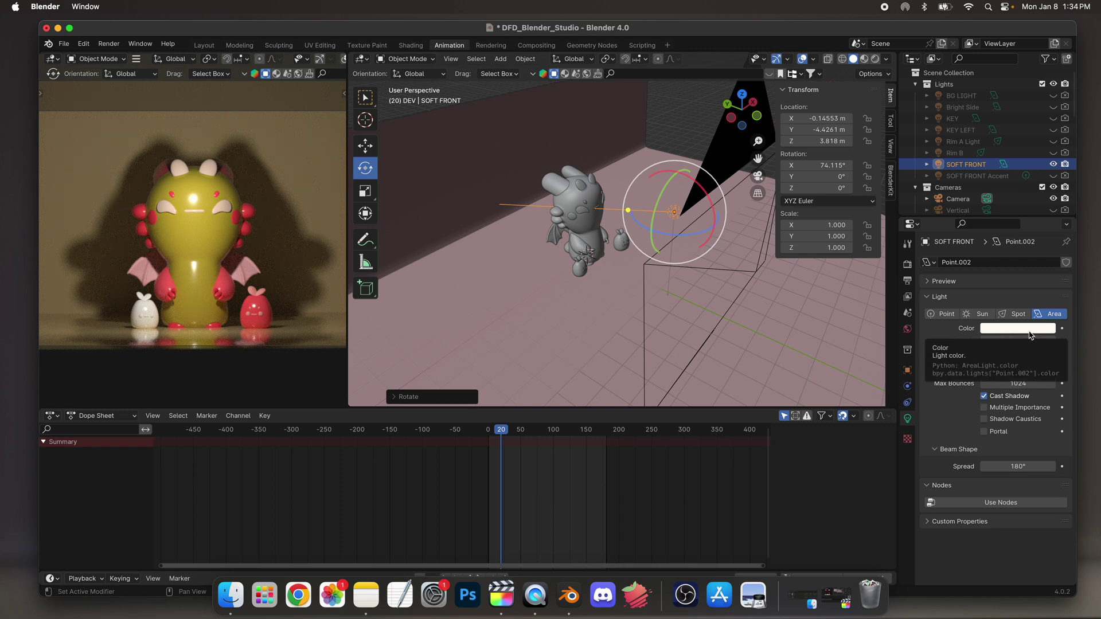
Disable the SOFT FRONT light and enable the KEY and Rim A Light lamps in both the viewport and renders.
click(1053, 164)
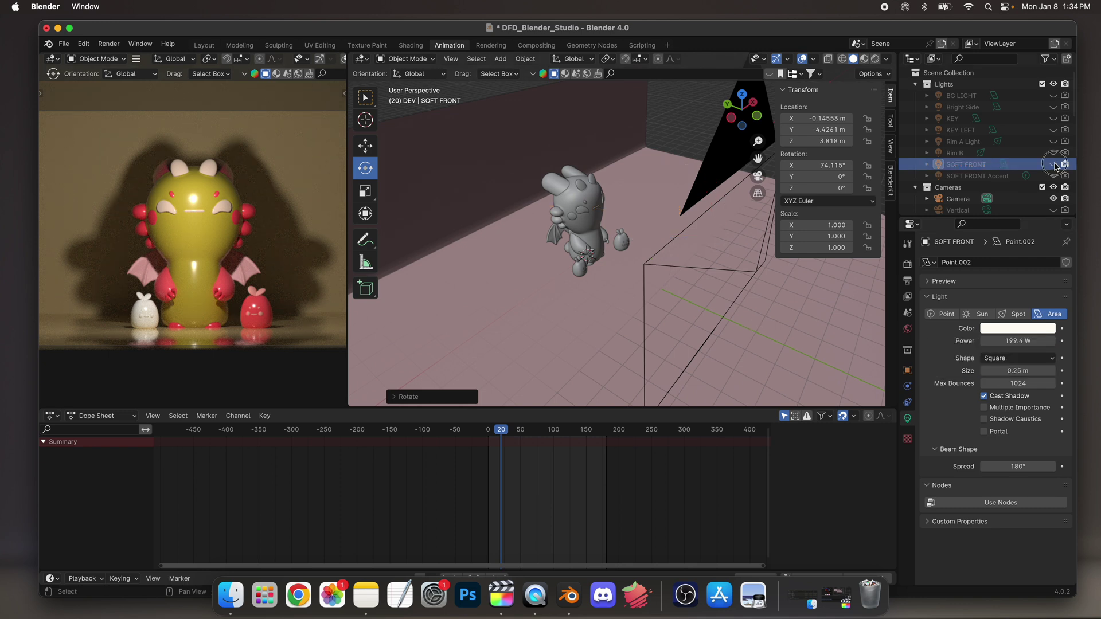
click(1053, 119)
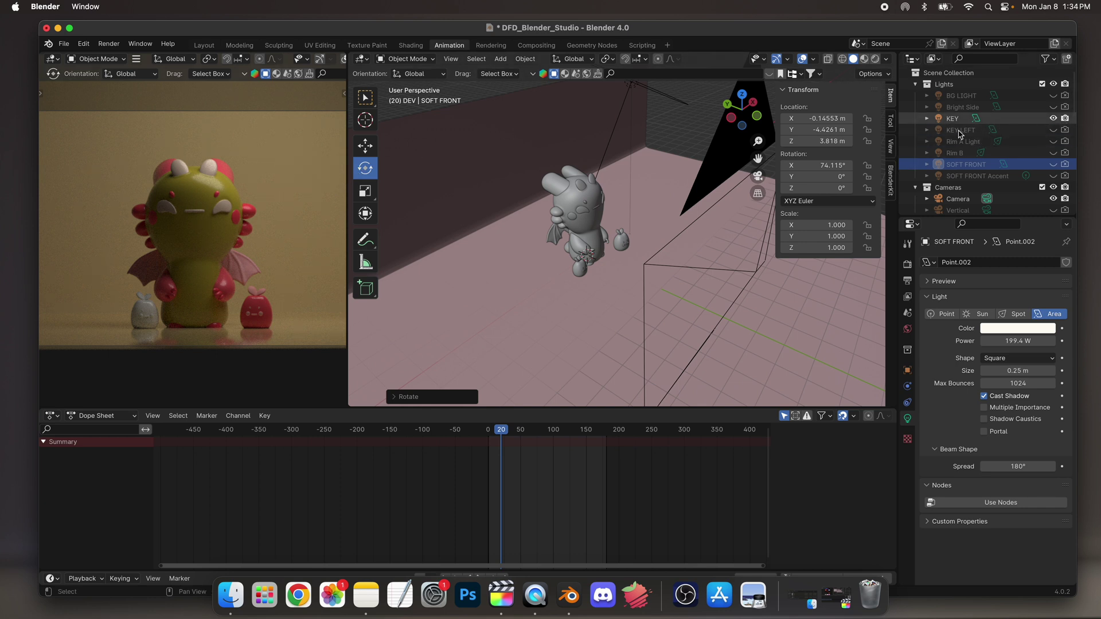
click(1053, 142)
click(1065, 141)
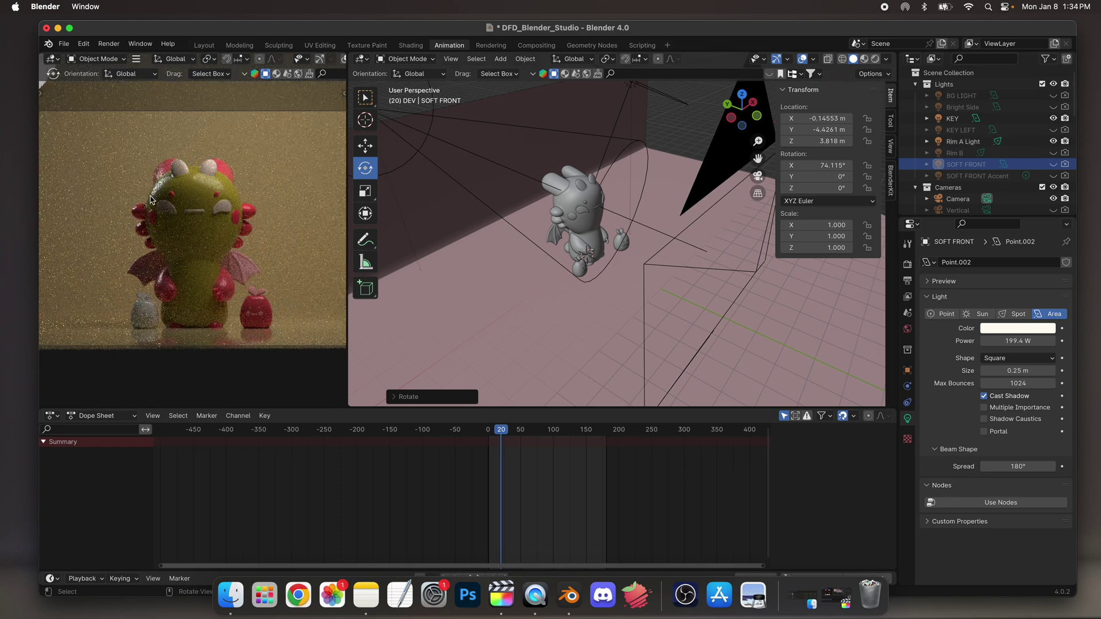
scroll(384, 193, down, 4)
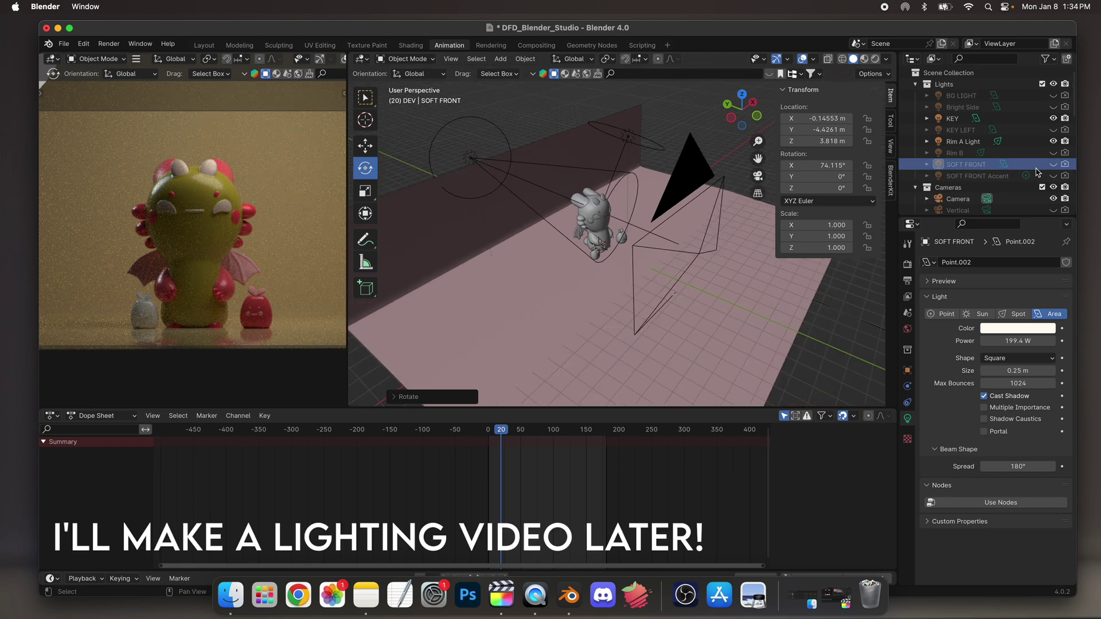
scroll(506, 285, up, 8)
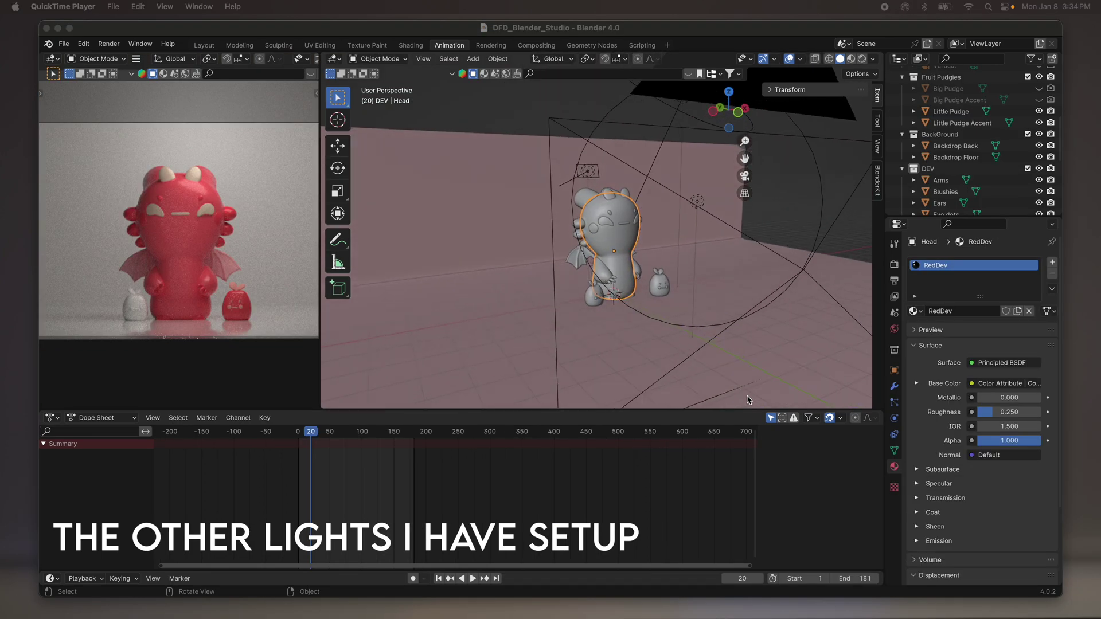
Look over the studio's light setup from several angles and select the BG LIGHT behind the dragon.
middle_drag(676, 344, 747, 400)
scroll(747, 400, down, 10)
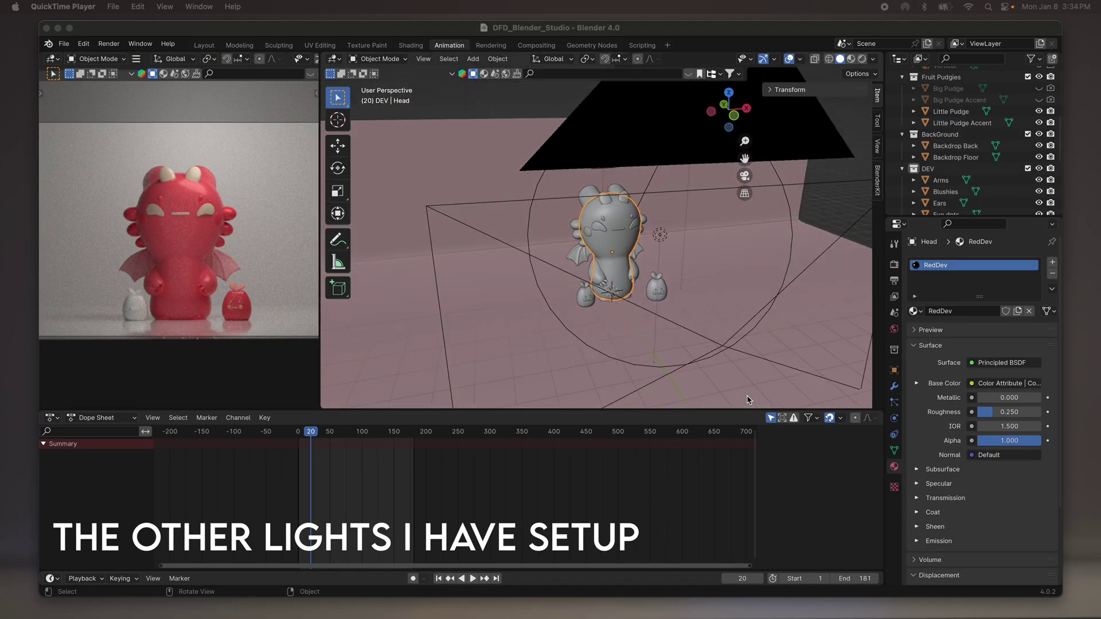
scroll(747, 399, up, 12)
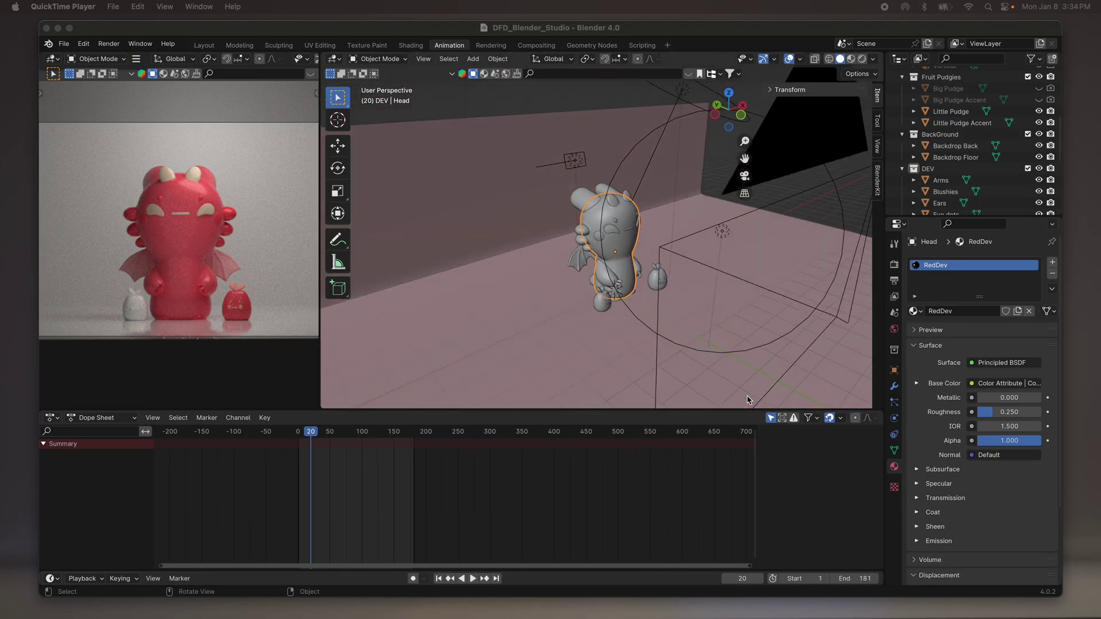
click(567, 162)
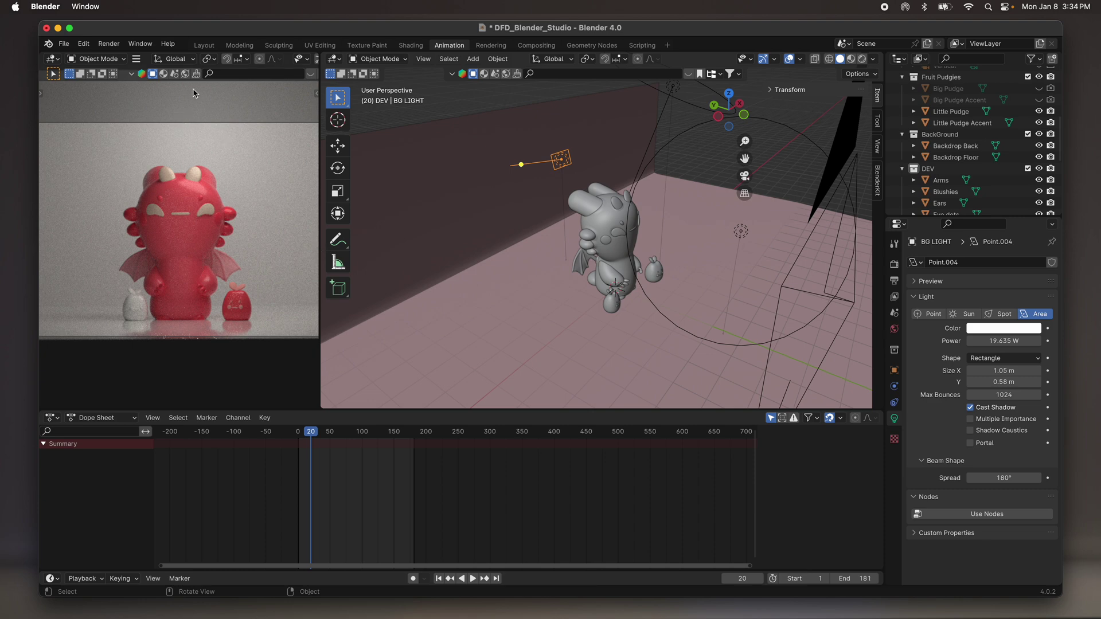
Switch to the Layout workspace and show the dragon in rendered shading from the front orthographic view.
click(205, 46)
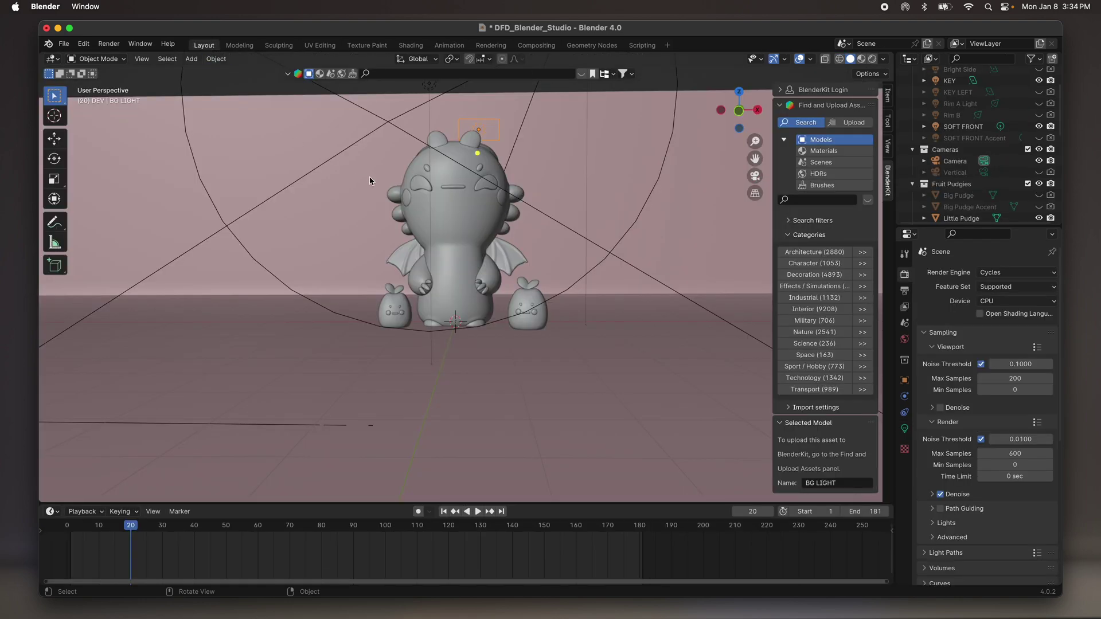
key(z)
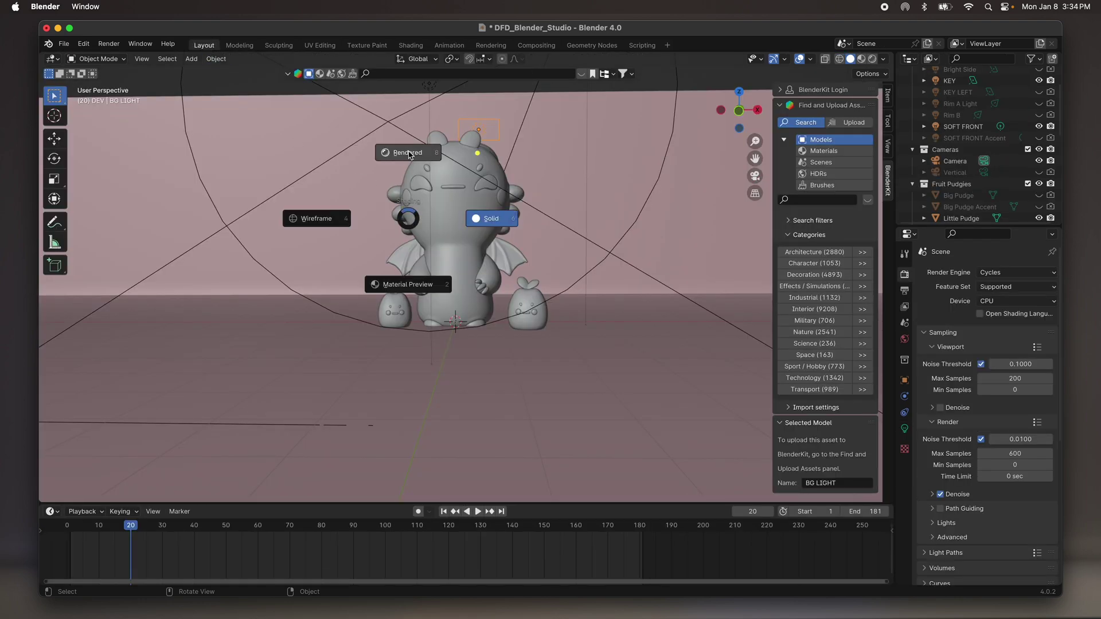
click(408, 153)
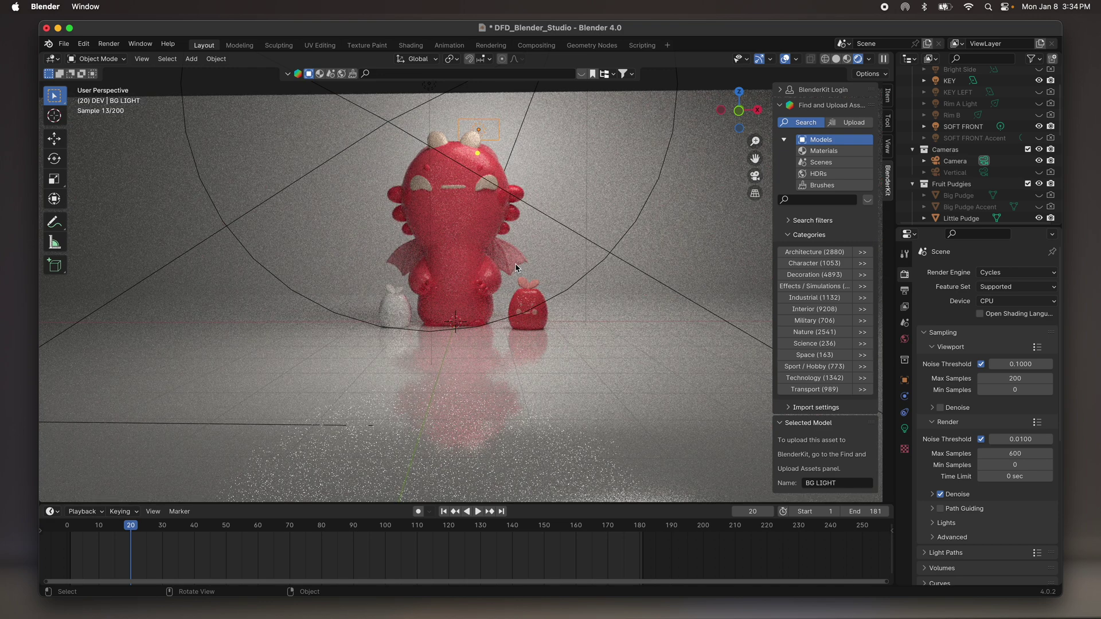
key(KP_1)
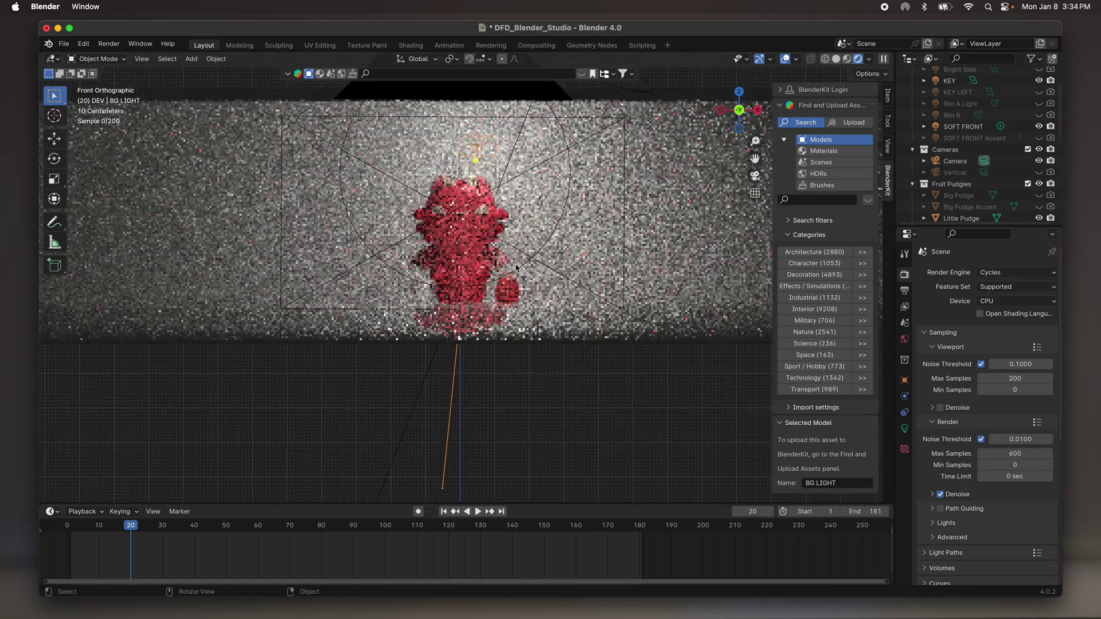
scroll(516, 267, up, 3)
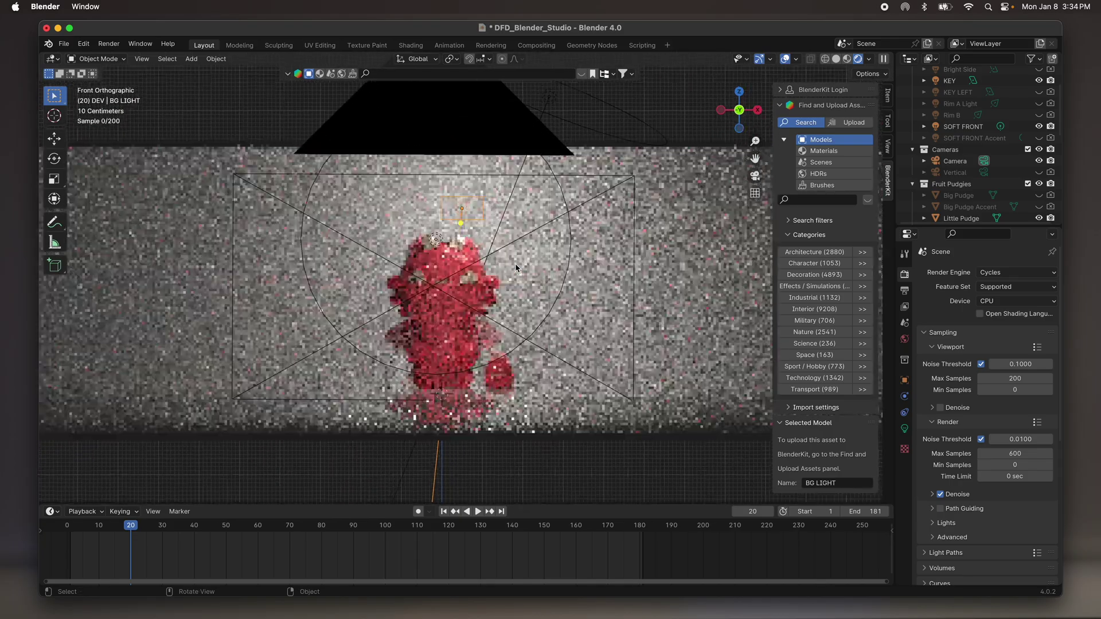
scroll(516, 267, up, 2)
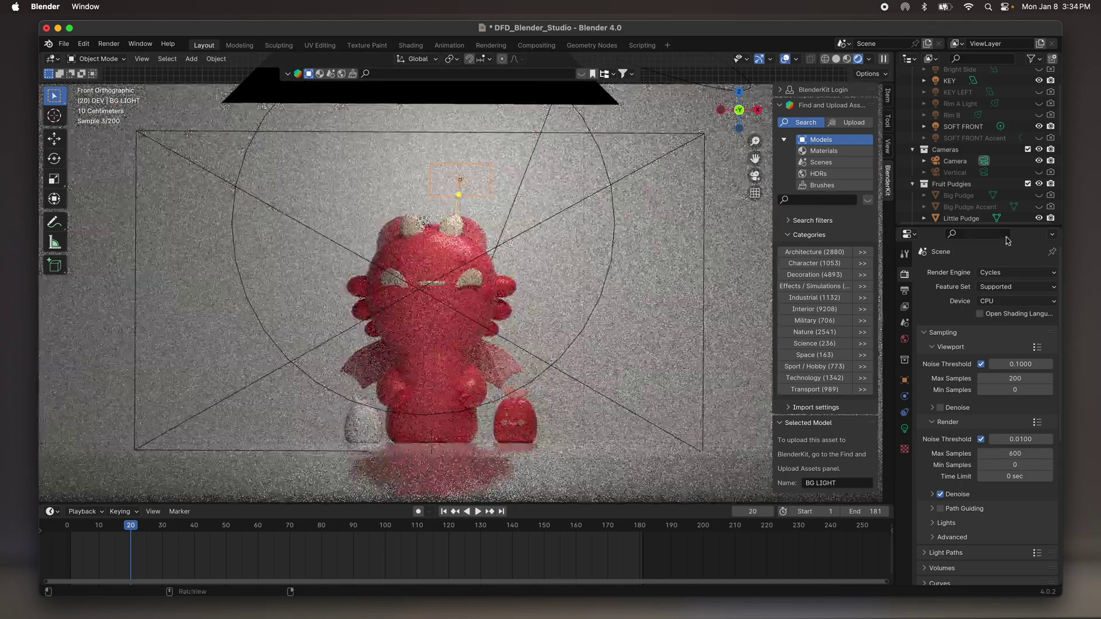
Look through the output and view layer settings, try EEVEE as the render engine, and set it back to Cycles.
click(904, 292)
click(905, 307)
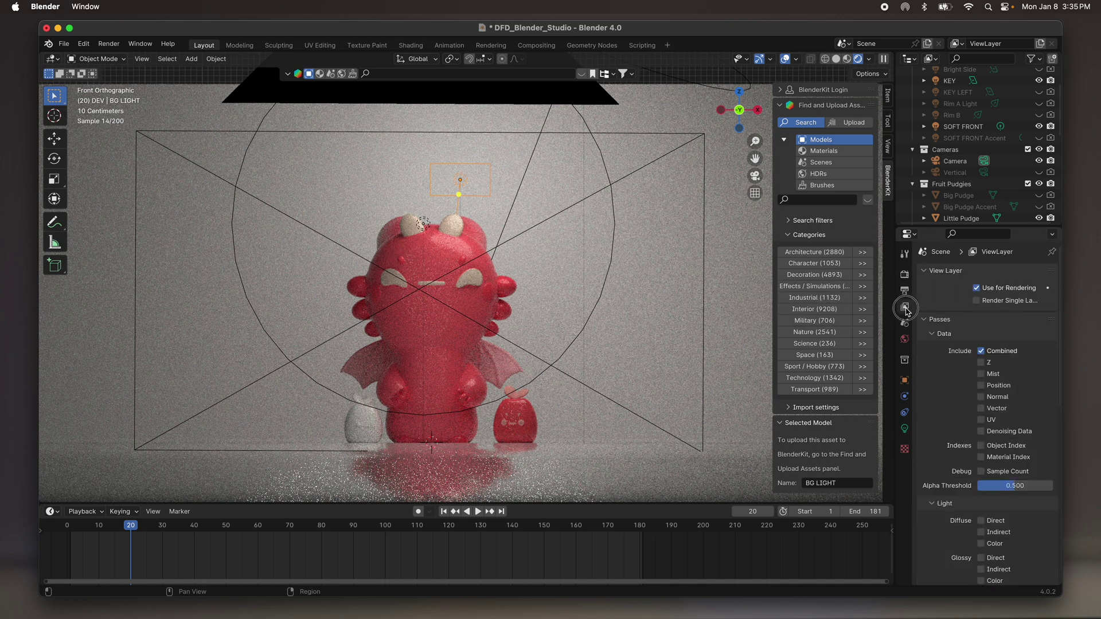
click(905, 274)
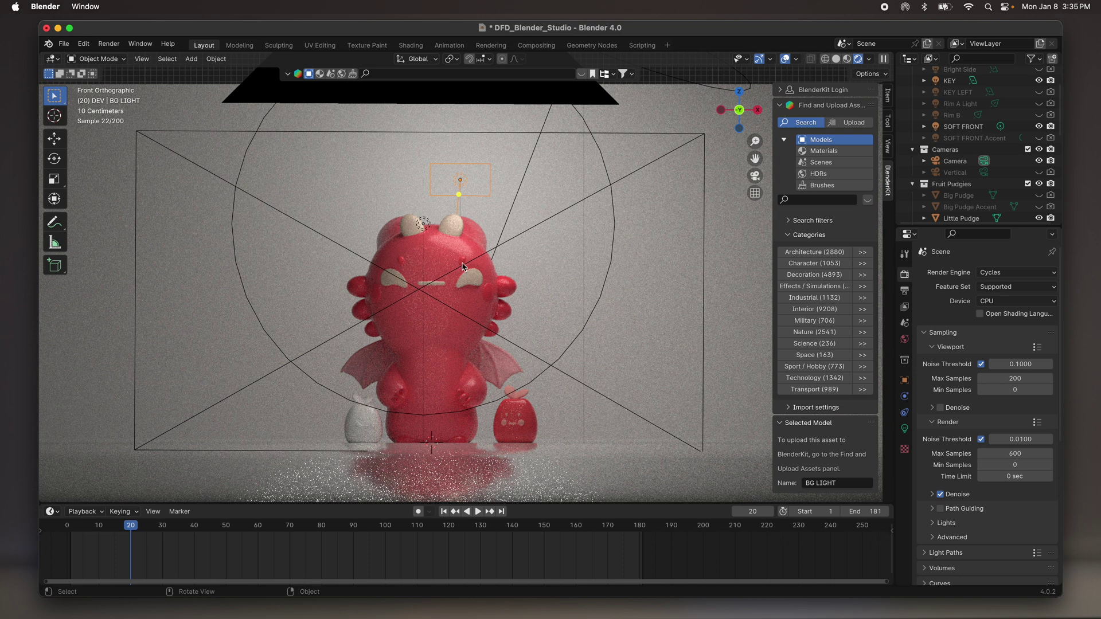
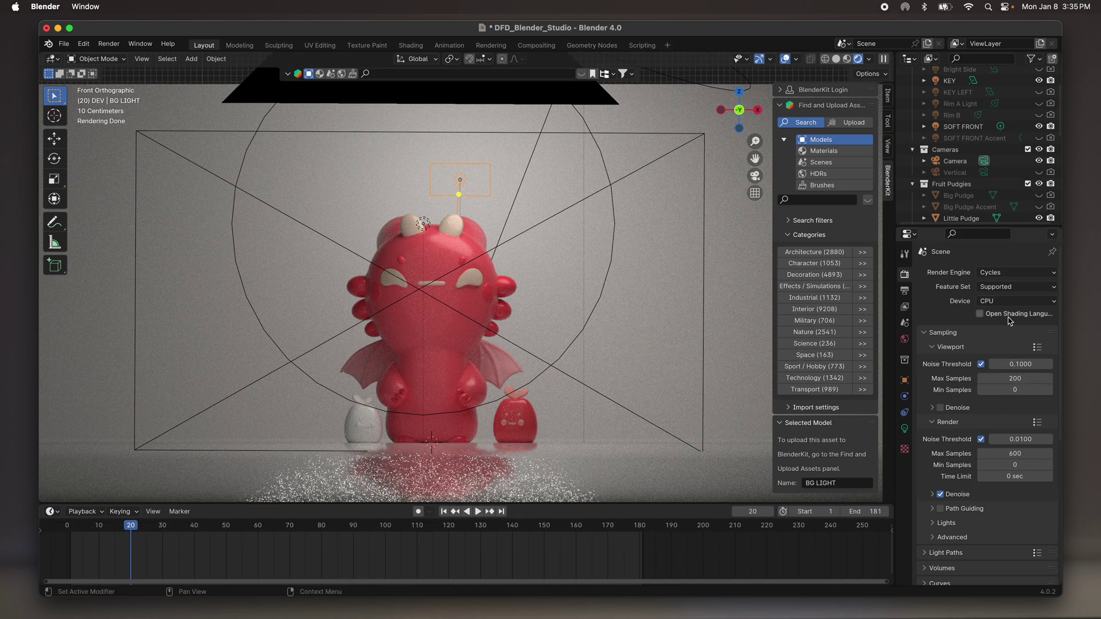
click(1033, 277)
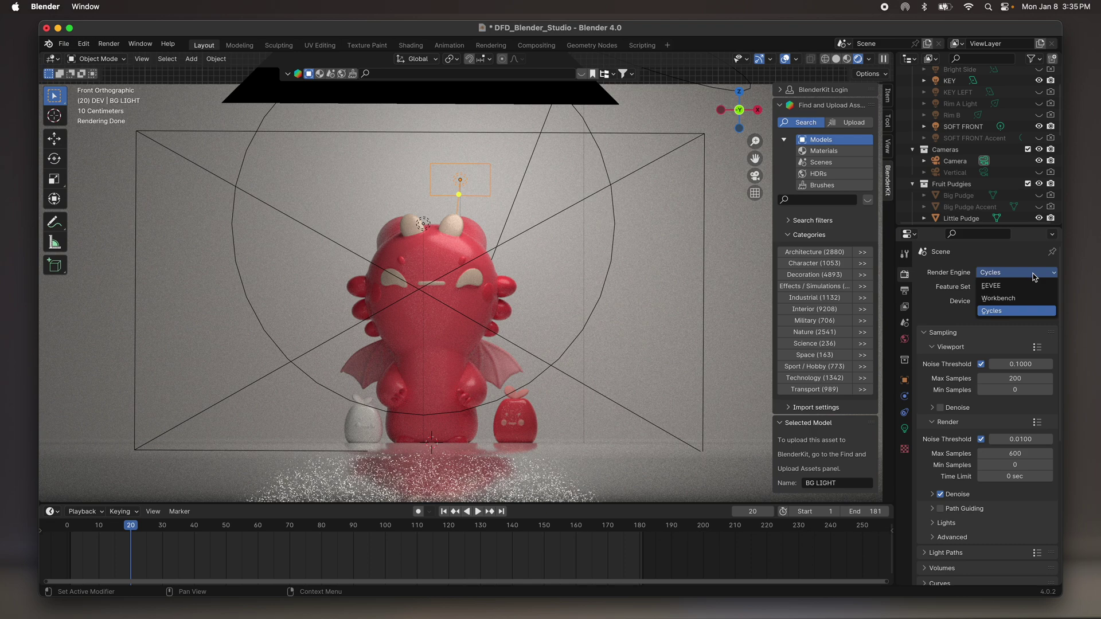
click(1004, 286)
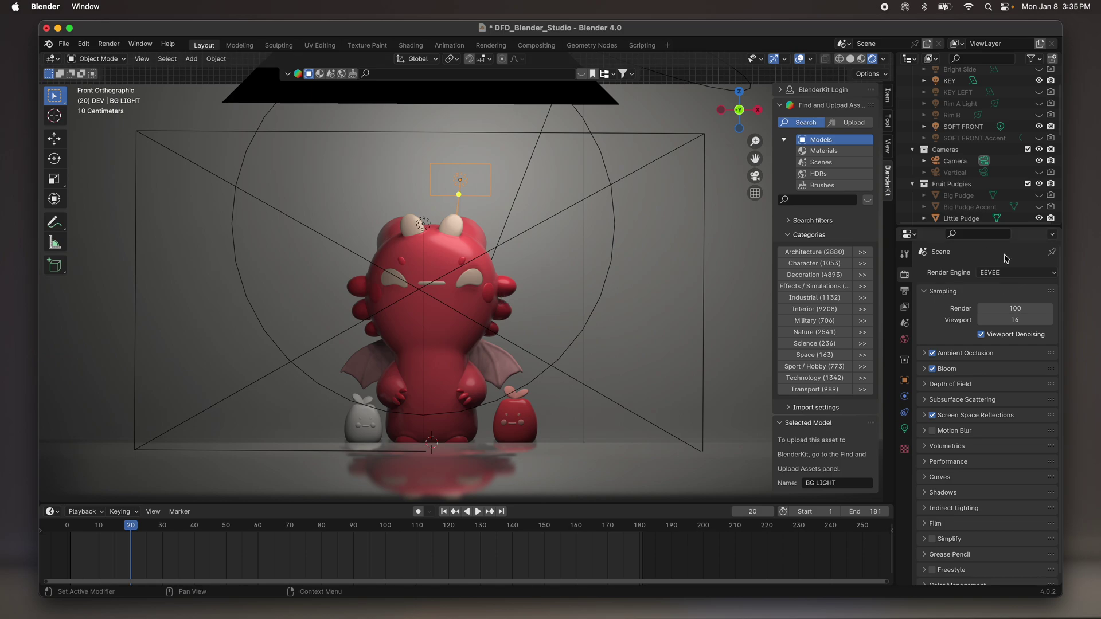
click(1004, 273)
click(1009, 310)
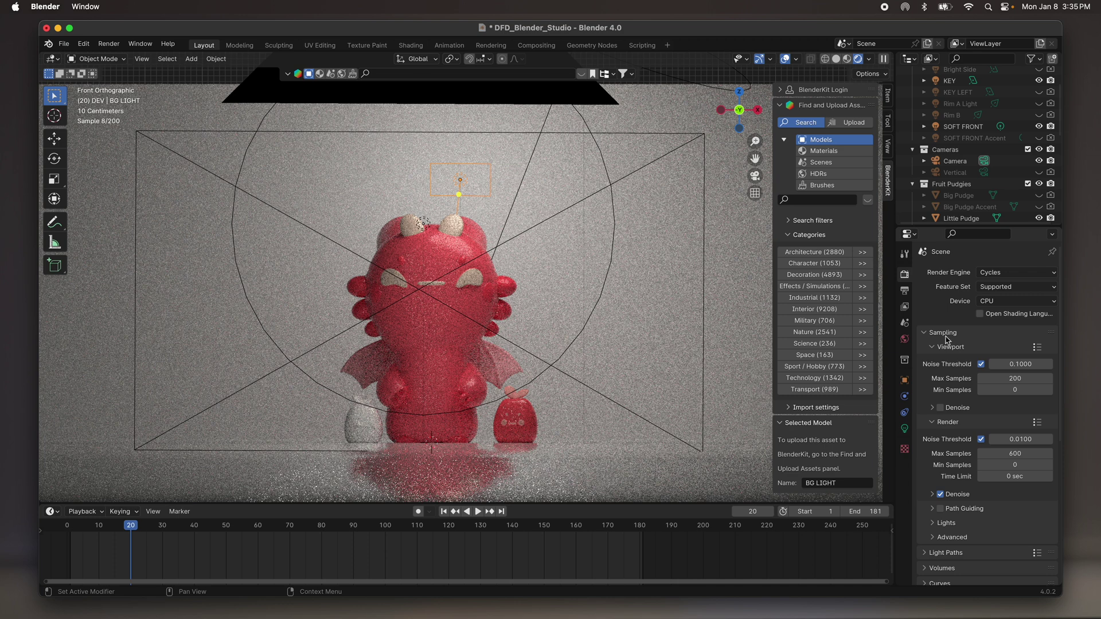
Set the viewport sampling's maximum samples to 500.
click(1011, 378)
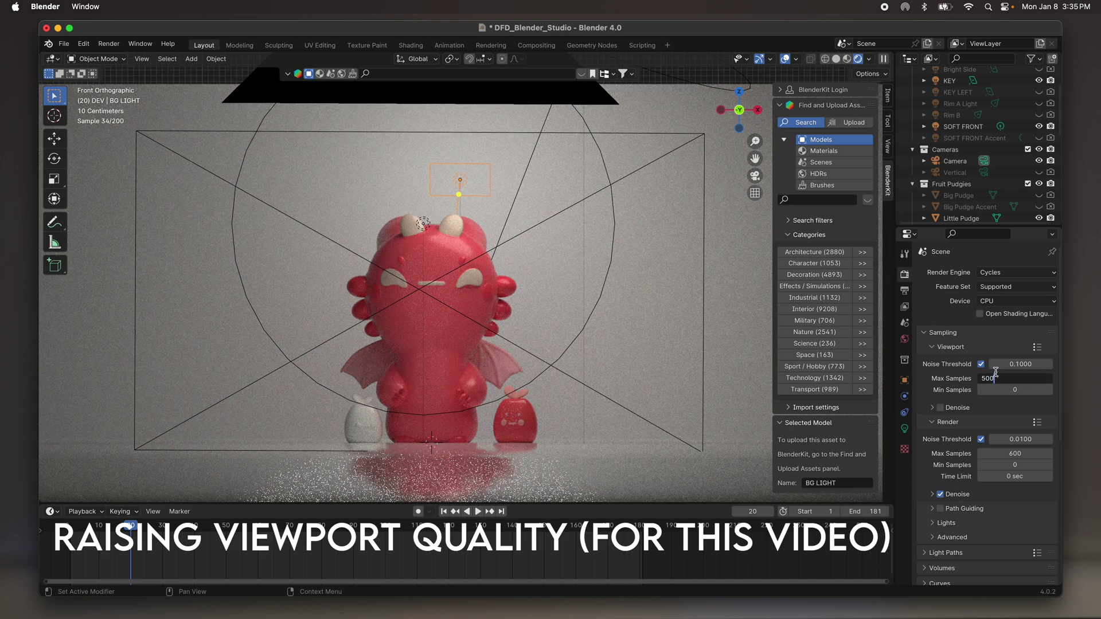
key(Return)
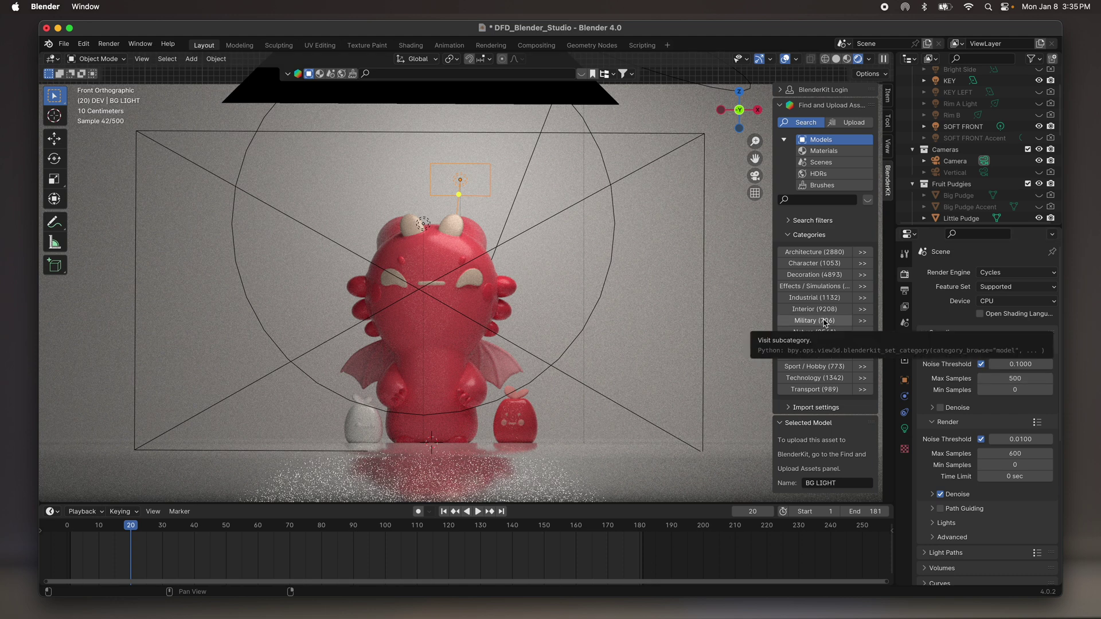
Hide the KEY, BG LIGHT and SOFT FRONT lights in the viewport one by one, checking the scene from the side and front.
scroll(1032, 108, up, 3)
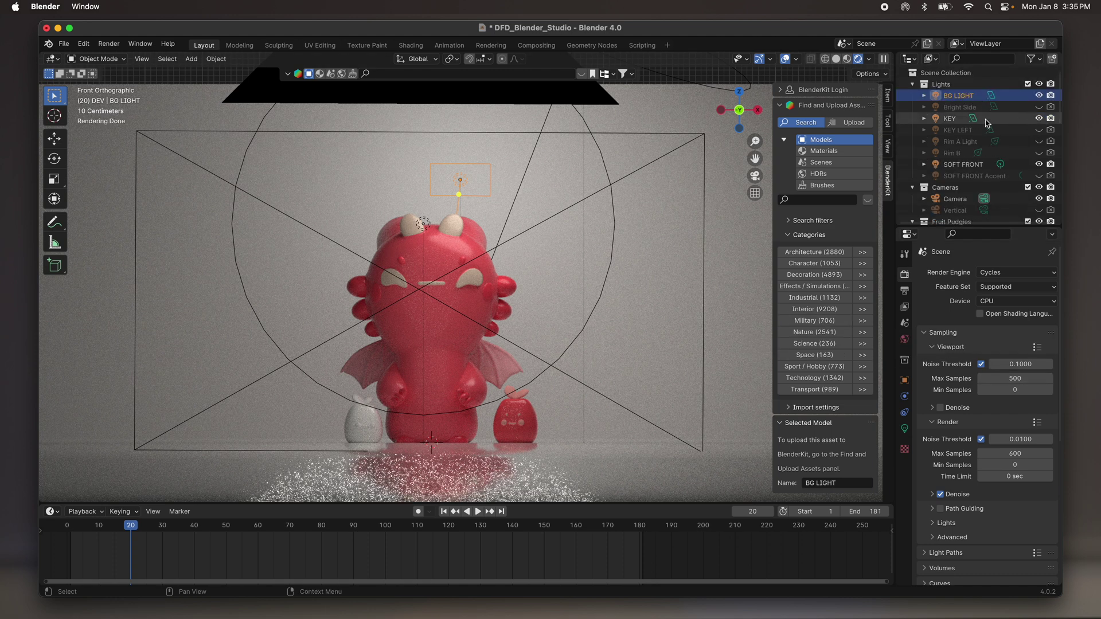
click(1038, 119)
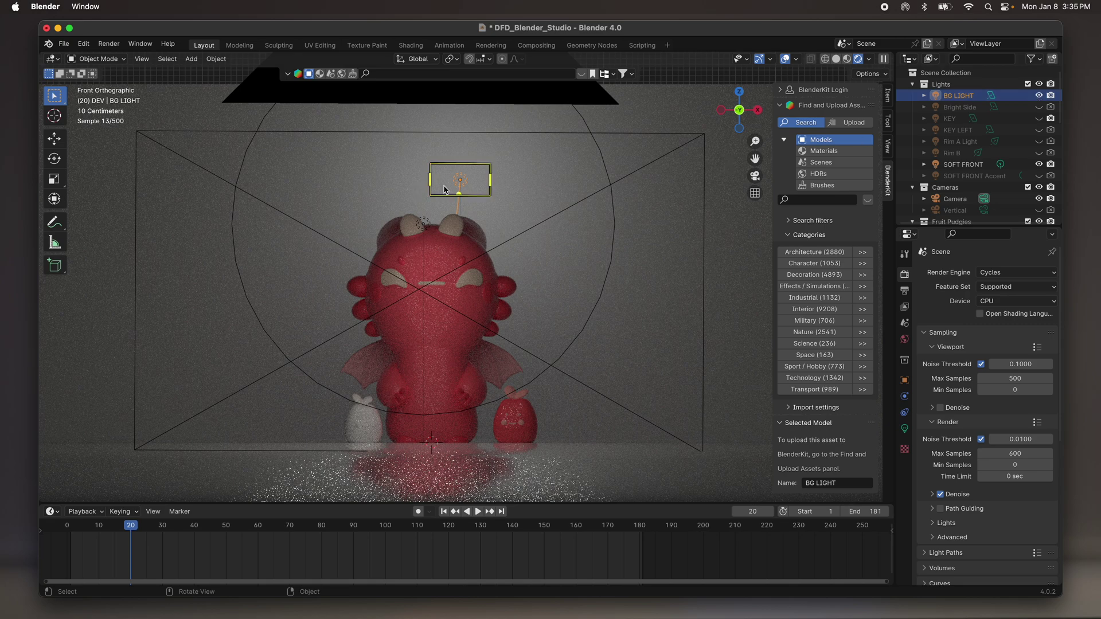
middle_drag(458, 186, 458, 195)
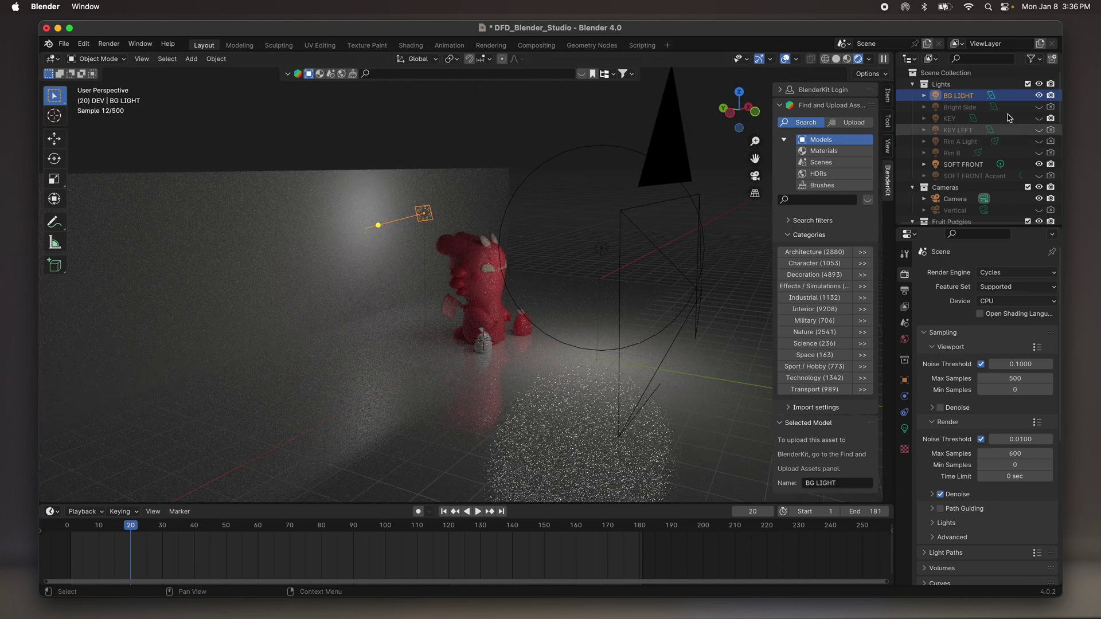
click(1039, 96)
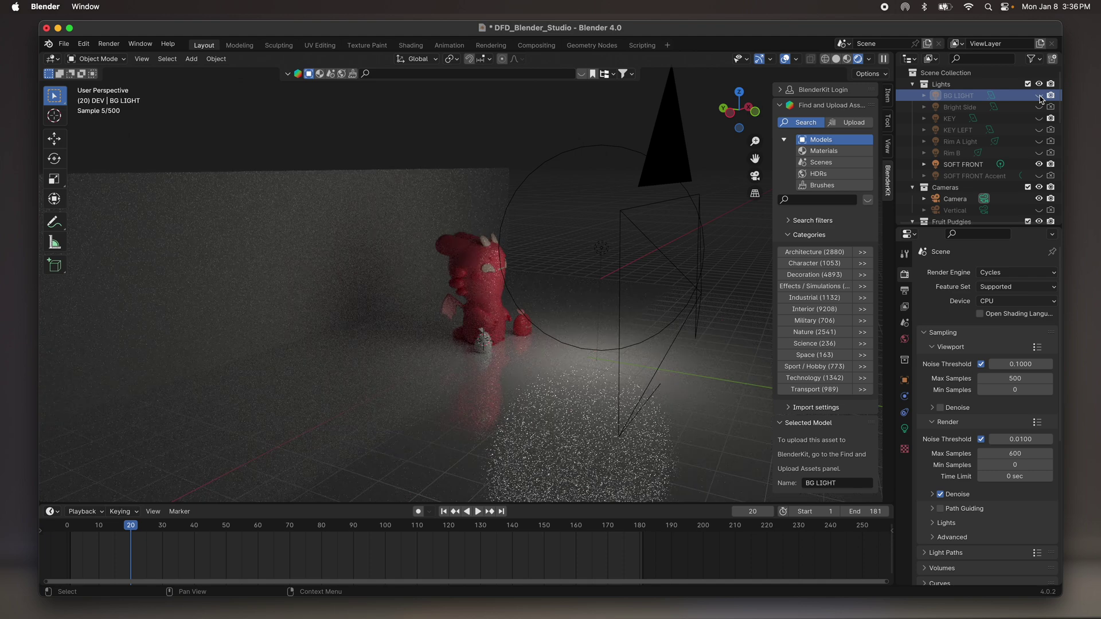
key(KP_1)
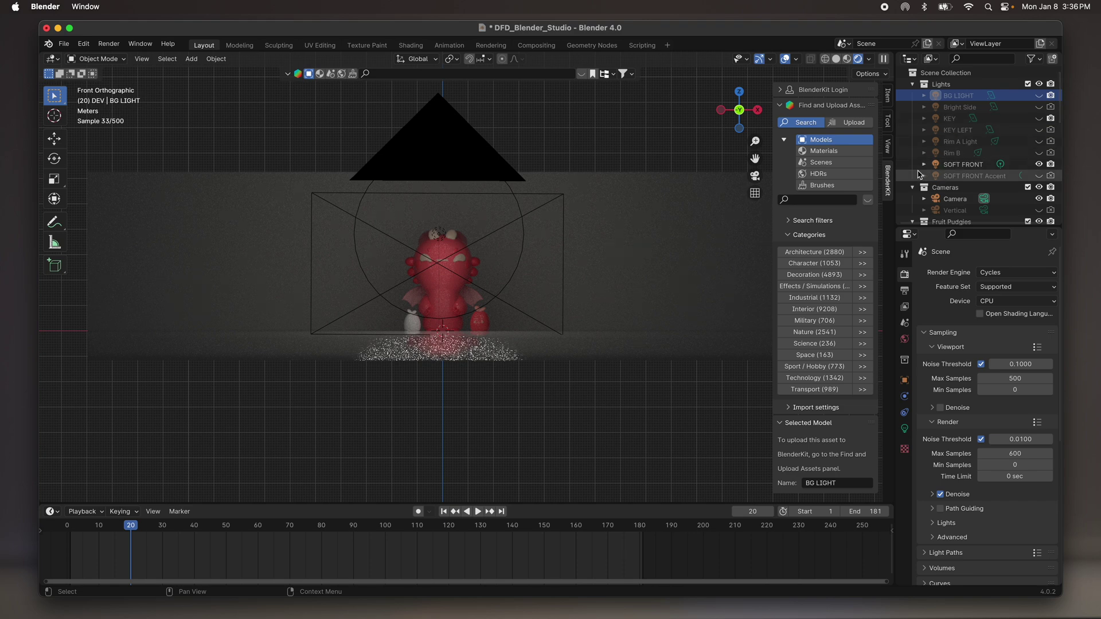
middle_drag(436, 298, 646, 208)
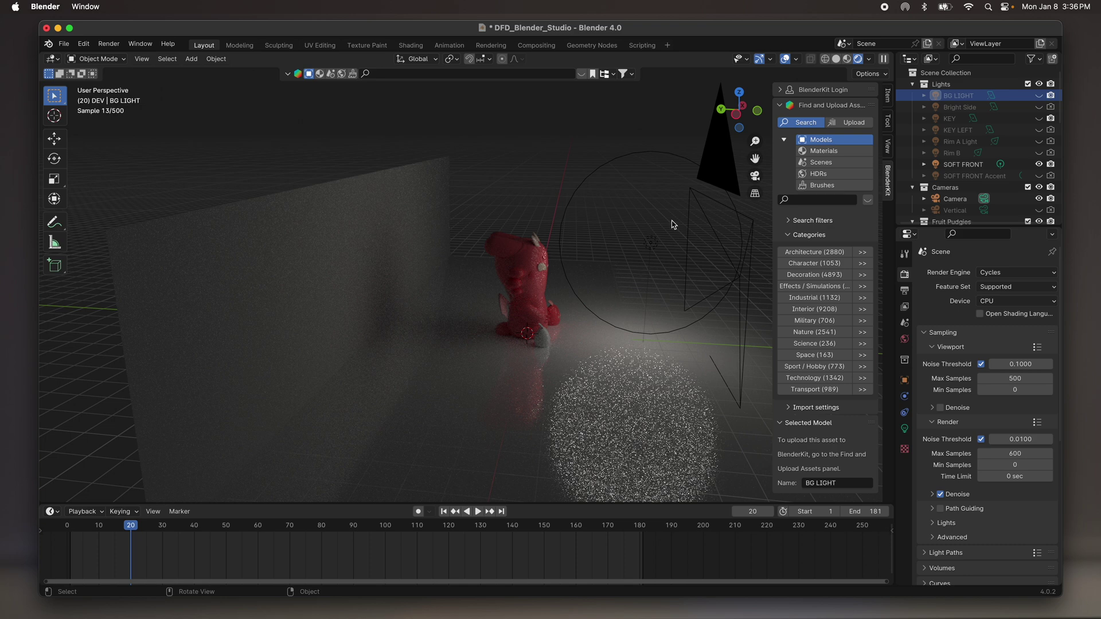
click(1039, 164)
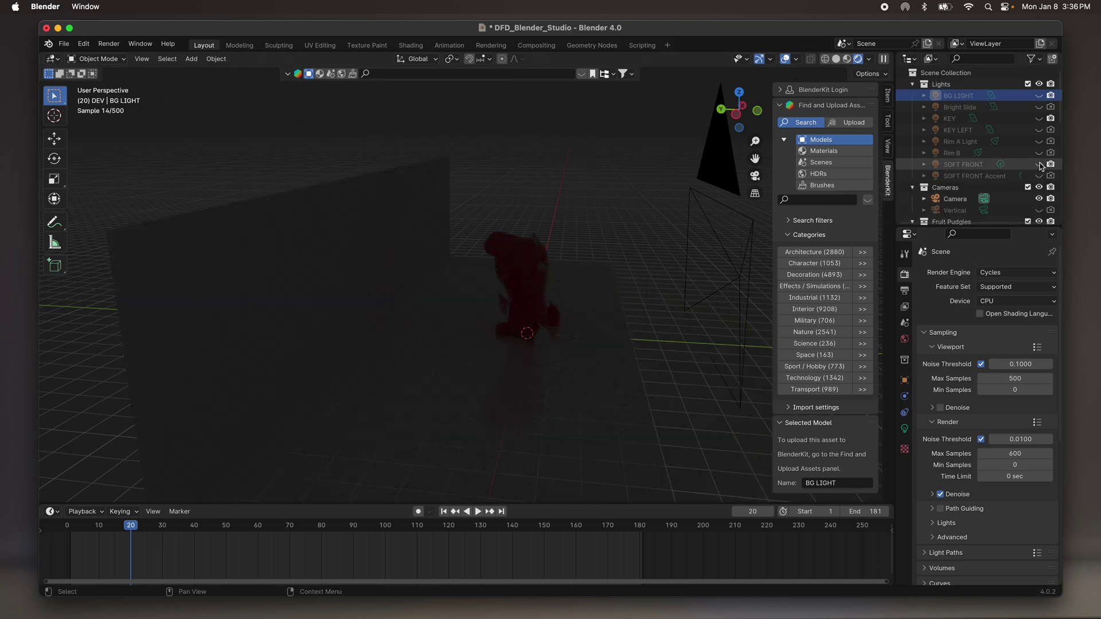
Show the KEY light on its own in the front view, hide it again, and show the Rim A Light instead.
click(1038, 118)
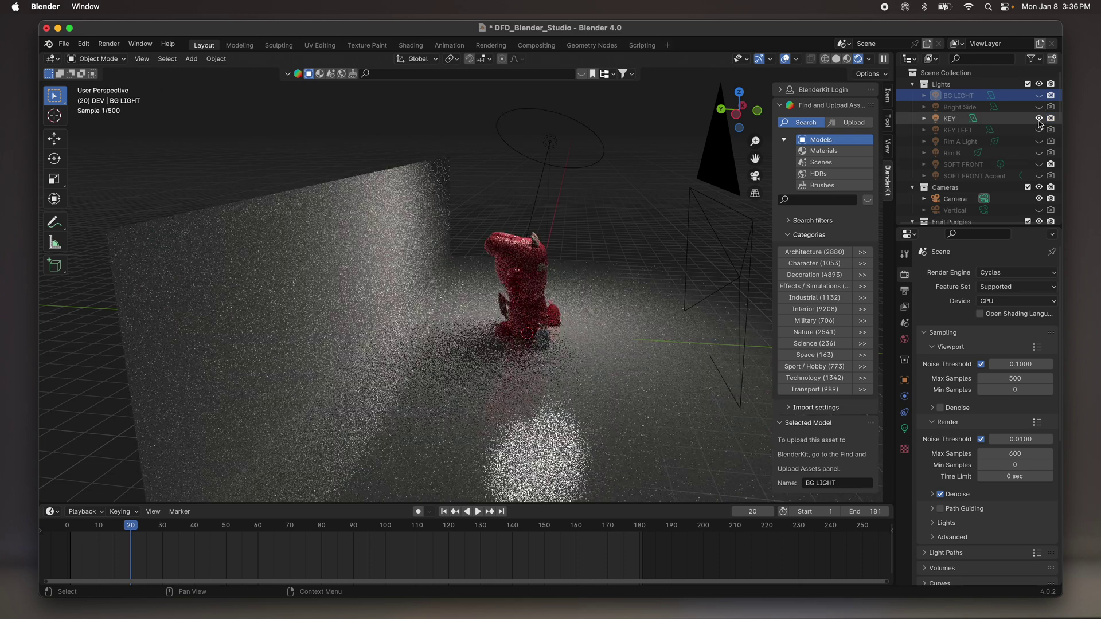
key(KP_1)
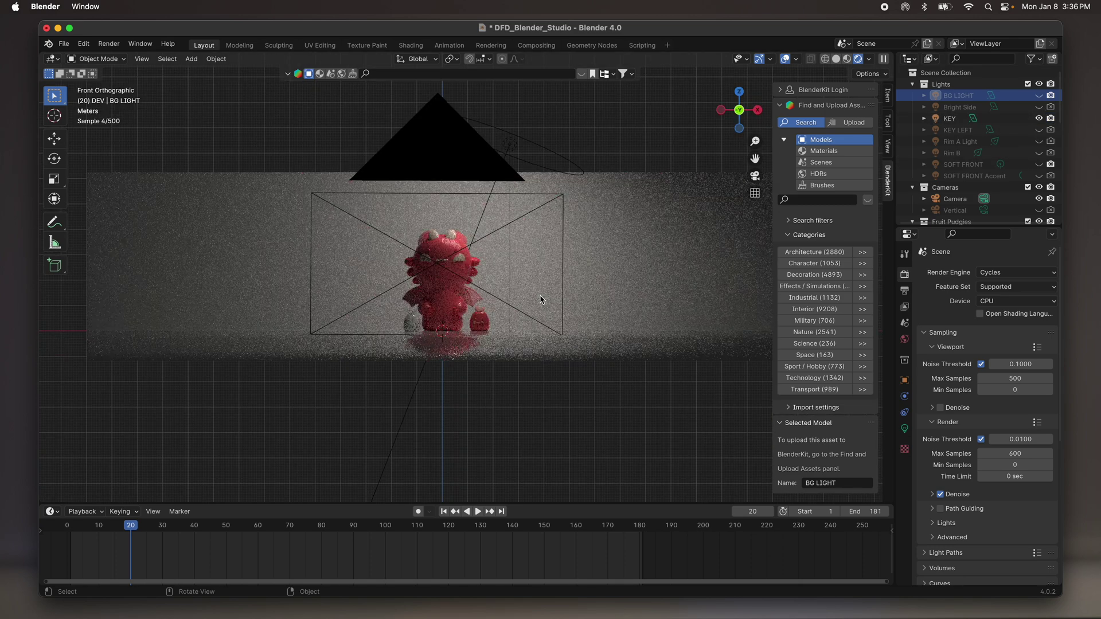
click(1039, 119)
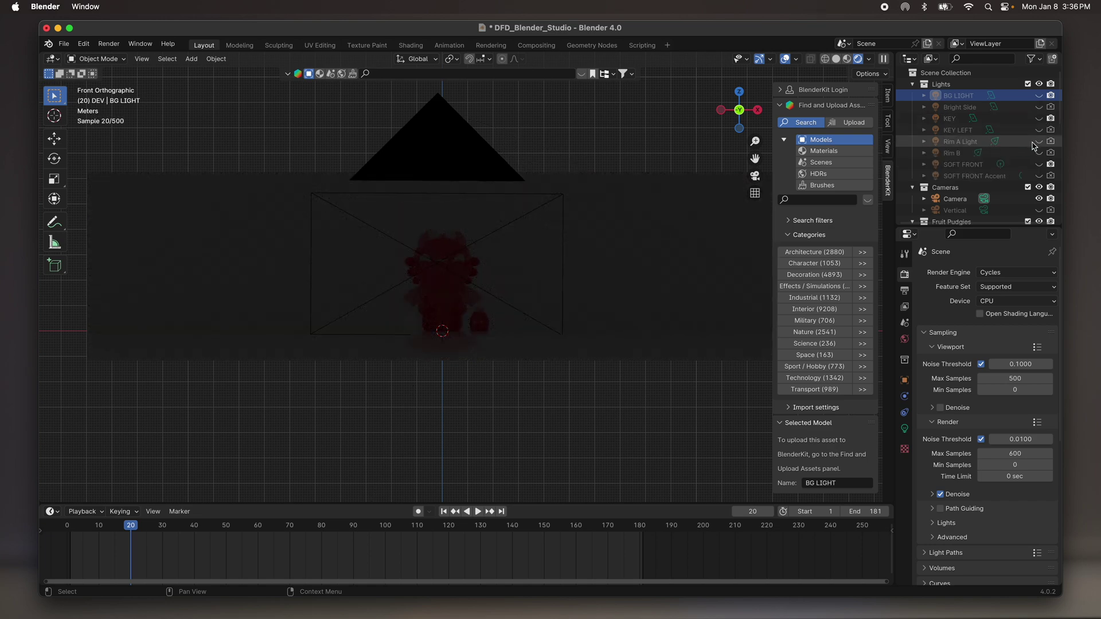
click(1038, 142)
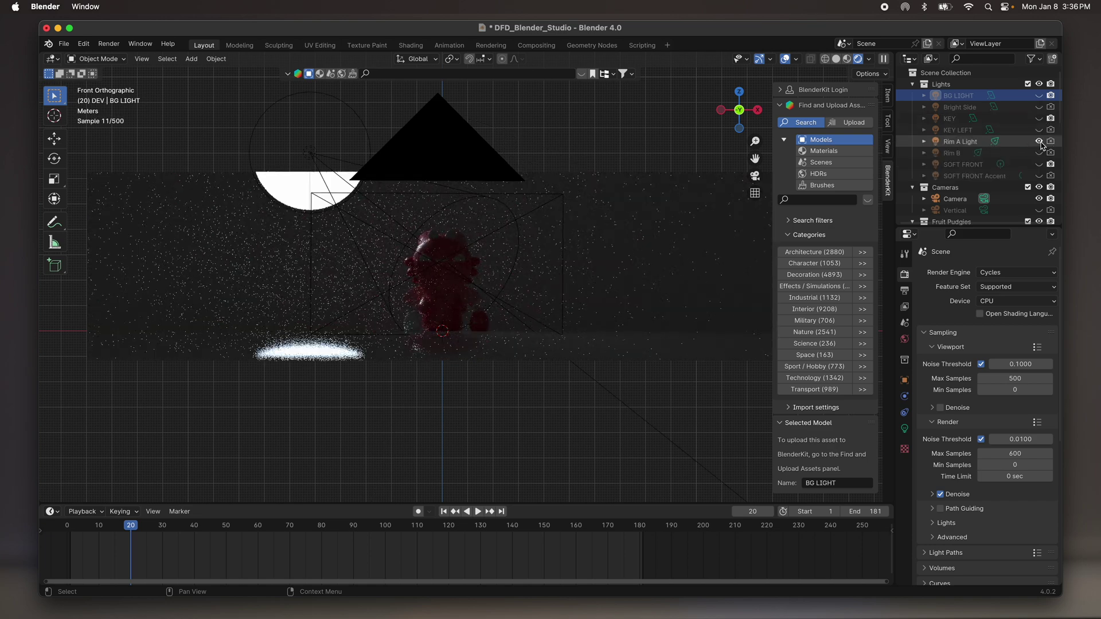
Show the Rim B light in the viewport alongside Rim A Light.
scroll(416, 298, up, 4)
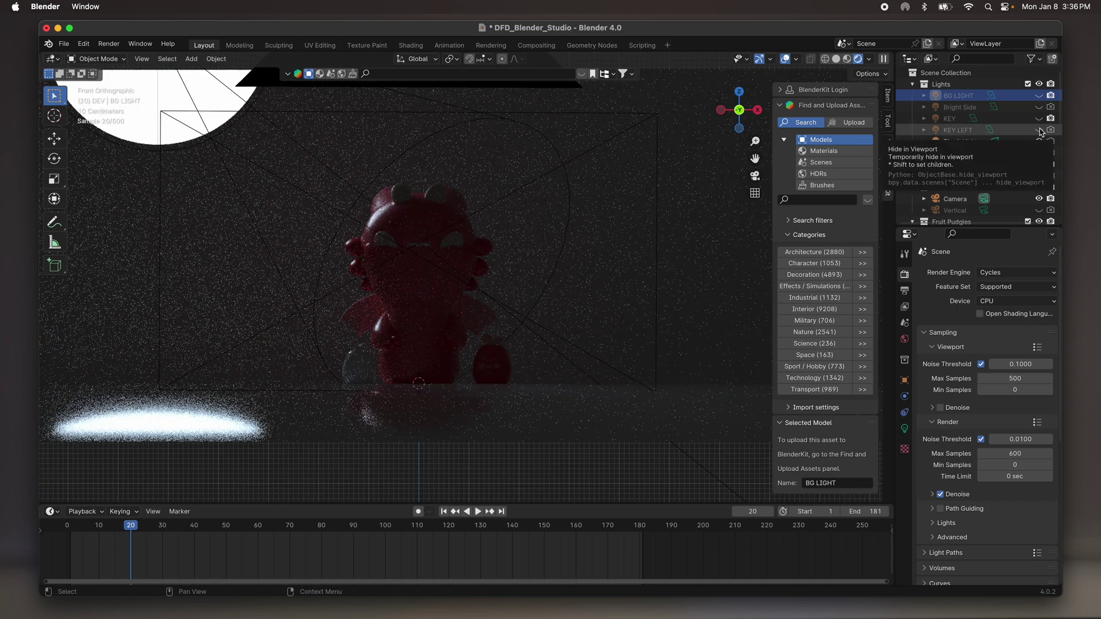
click(1039, 153)
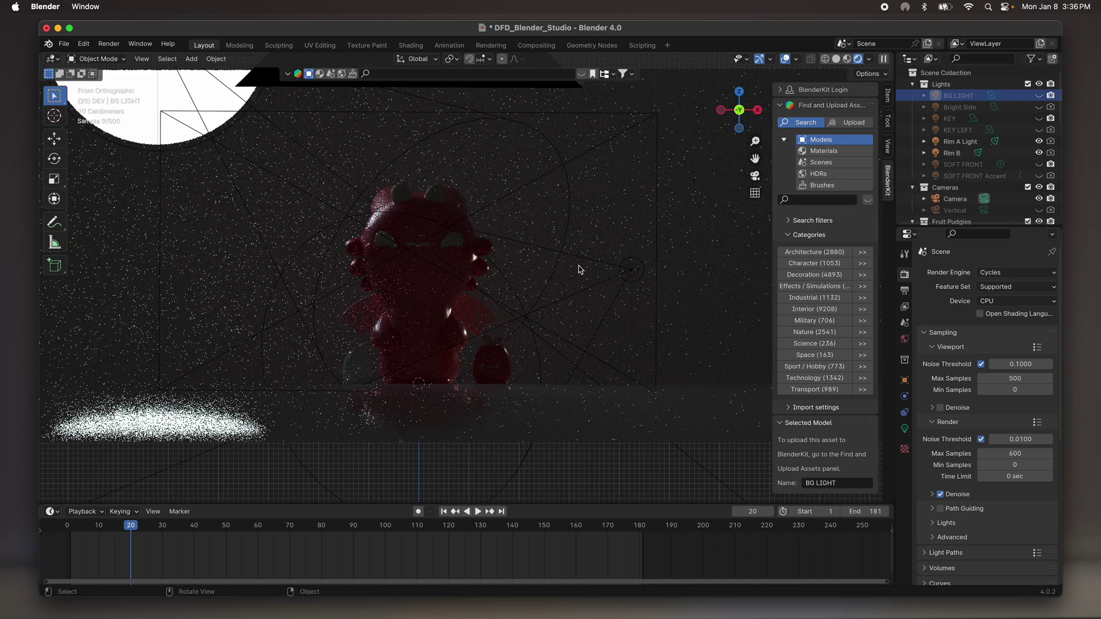
middle_drag(608, 274, 603, 273)
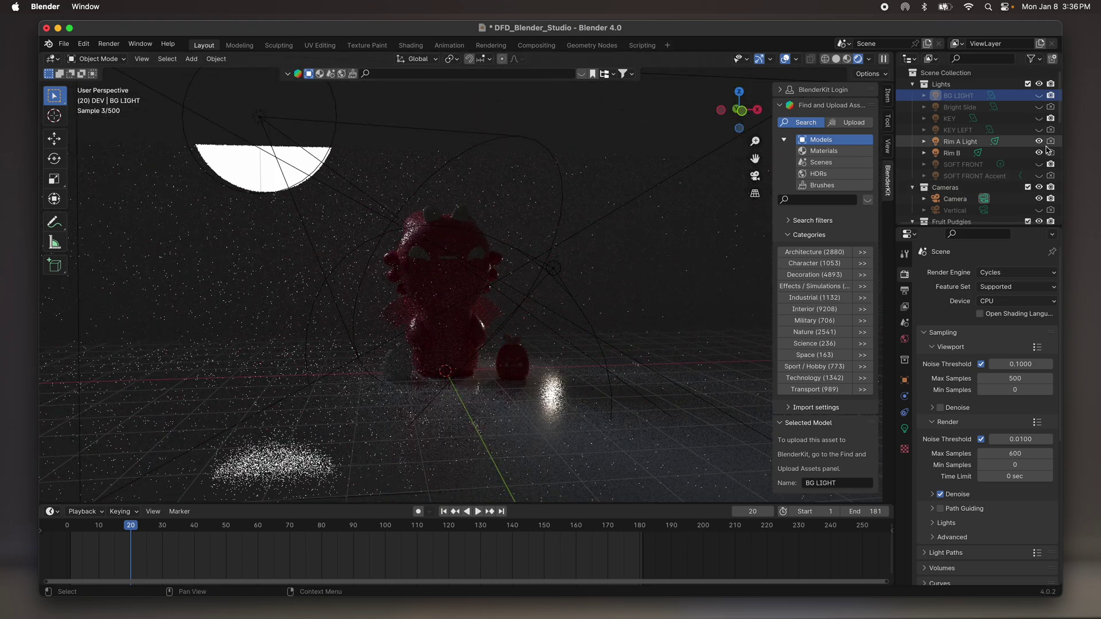
Show the BG LIGHT, KEY and SOFT FRONT lights in the viewport.
click(1038, 95)
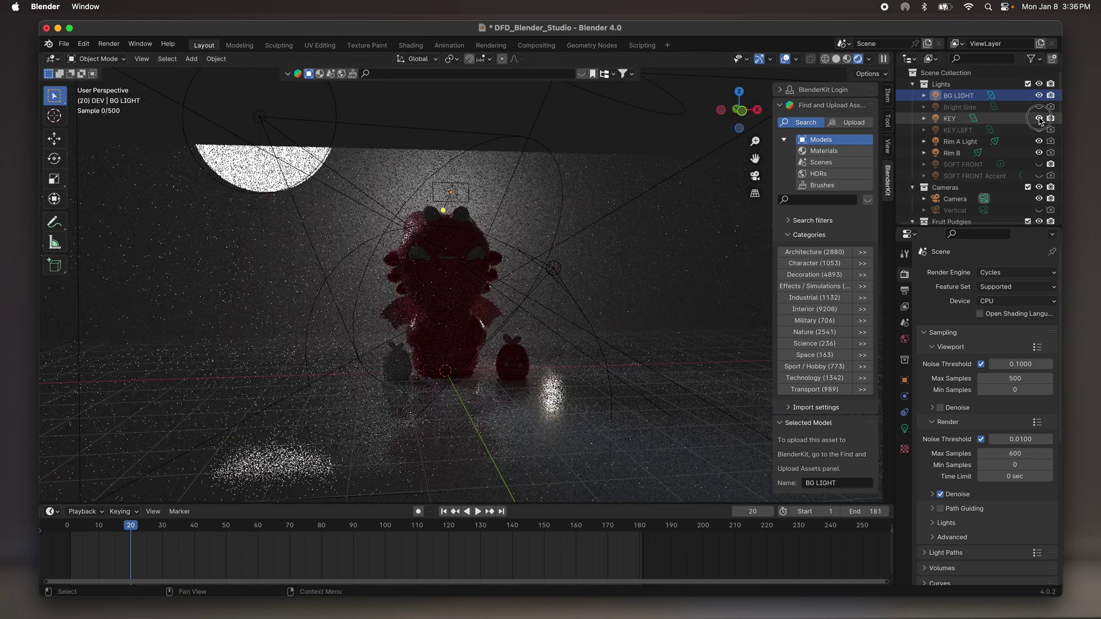
click(1039, 118)
click(1039, 164)
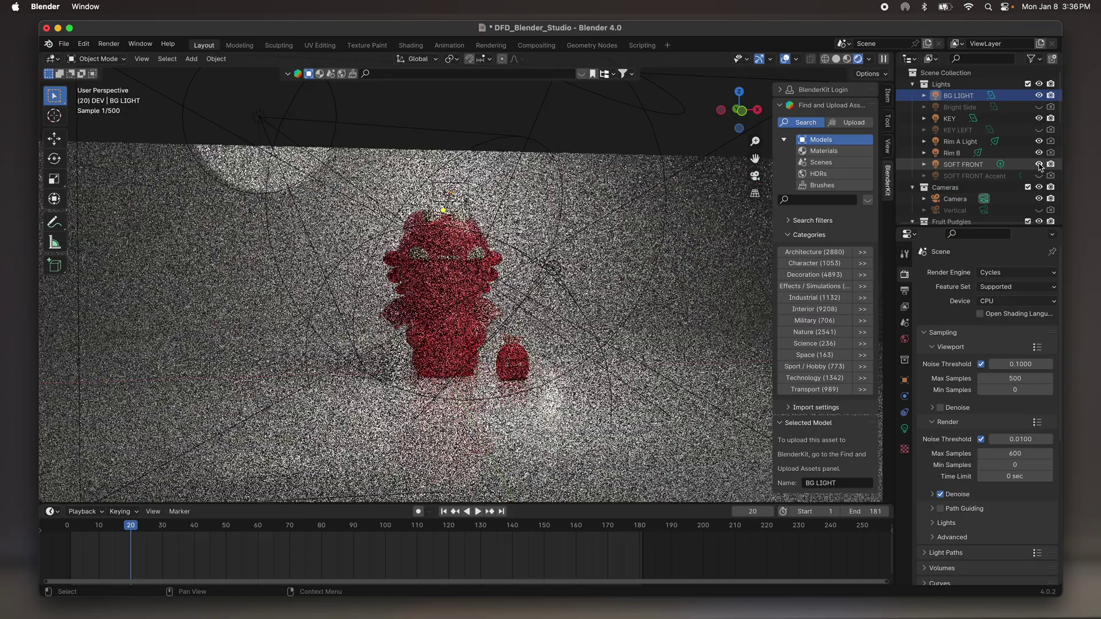
middle_drag(584, 314, 578, 317)
Hide Rim A Light and Rim B in the viewport.
key(KP_1)
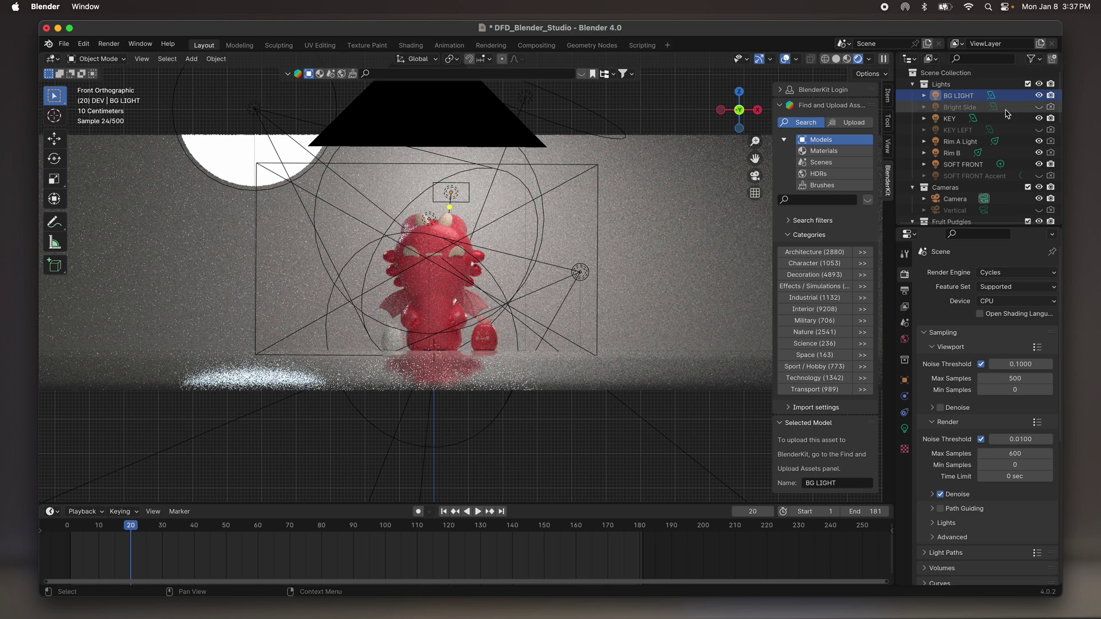
click(1039, 142)
click(1039, 153)
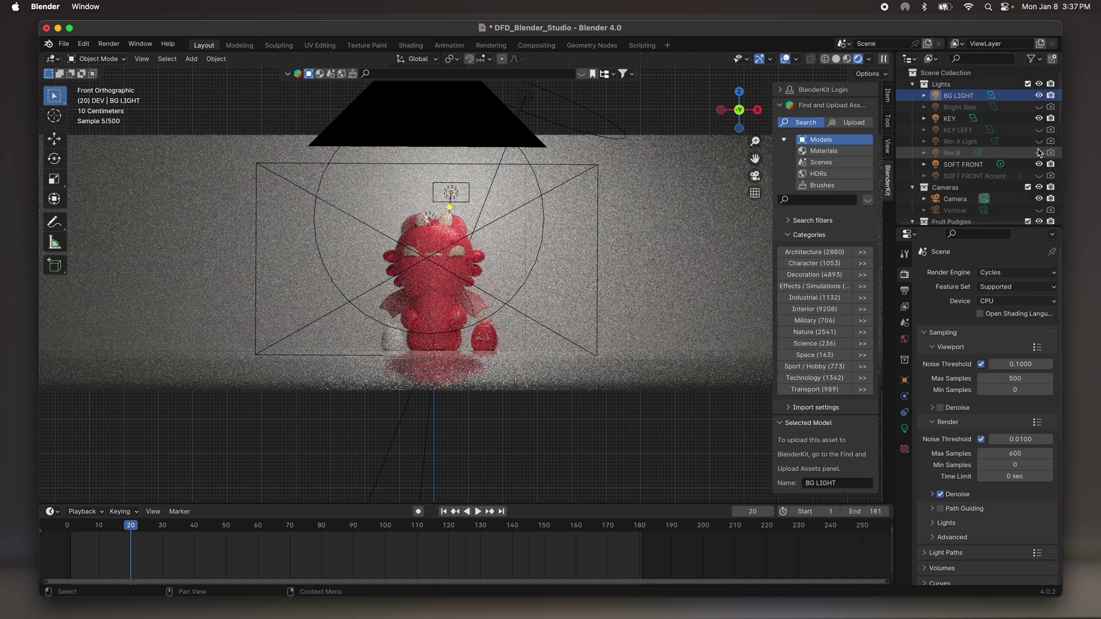
Try a light blue color on the KEY light.
scroll(1005, 107, right, 1)
click(1002, 118)
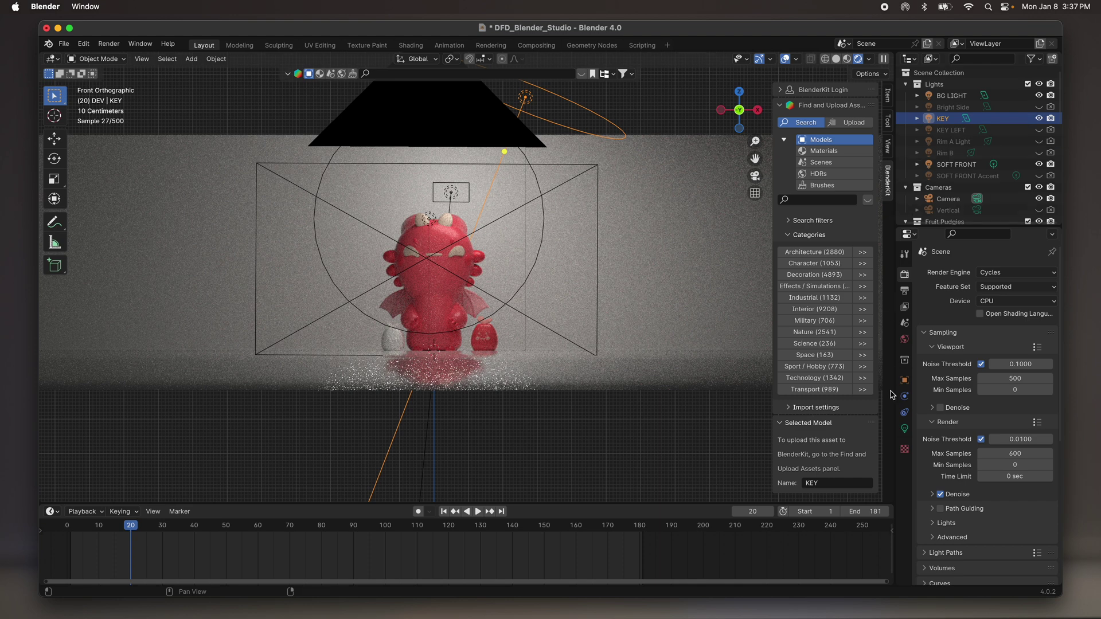
click(904, 428)
click(1001, 340)
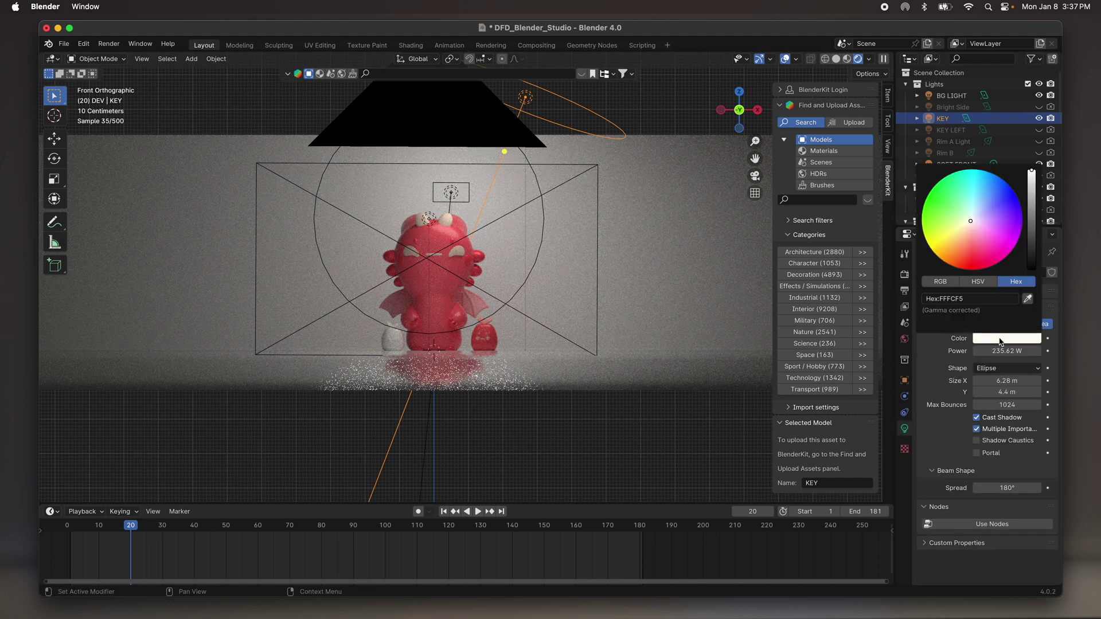
drag(979, 221, 981, 186)
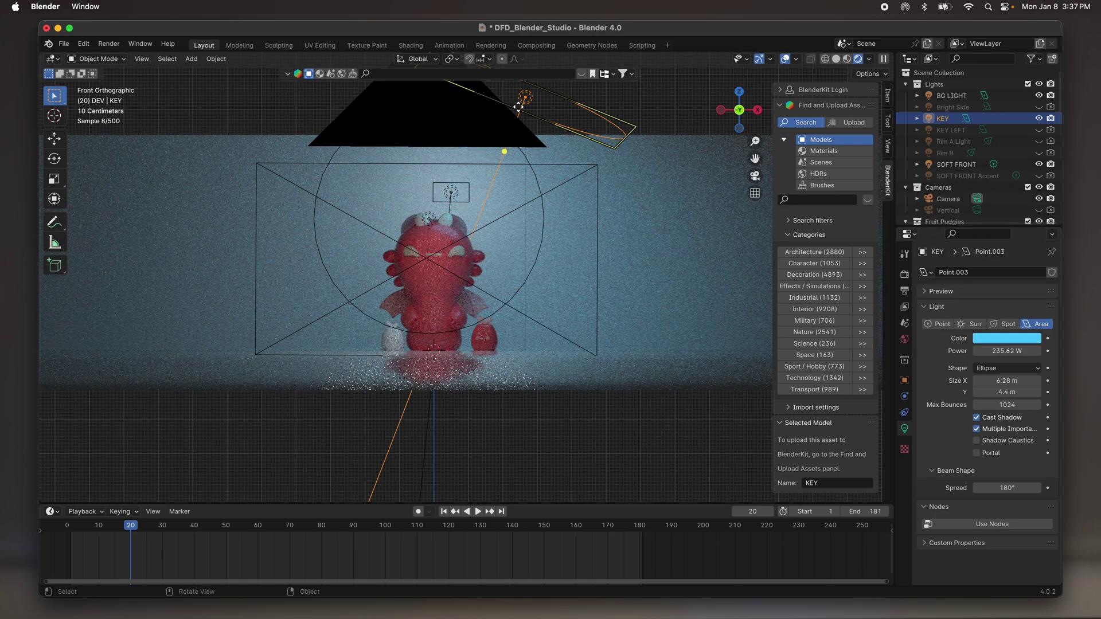
Select the BG LIGHT and examine how the lights are arranged around the dragon figure.
middle_drag(401, 287, 436, 292)
middle_drag(526, 102, 538, 154)
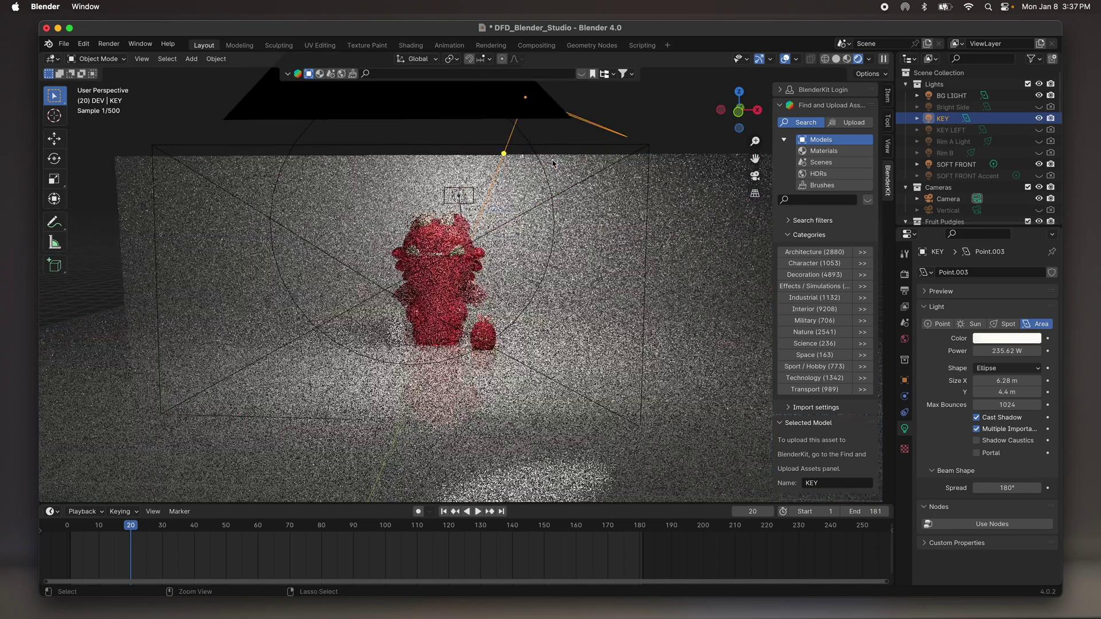
click(552, 163)
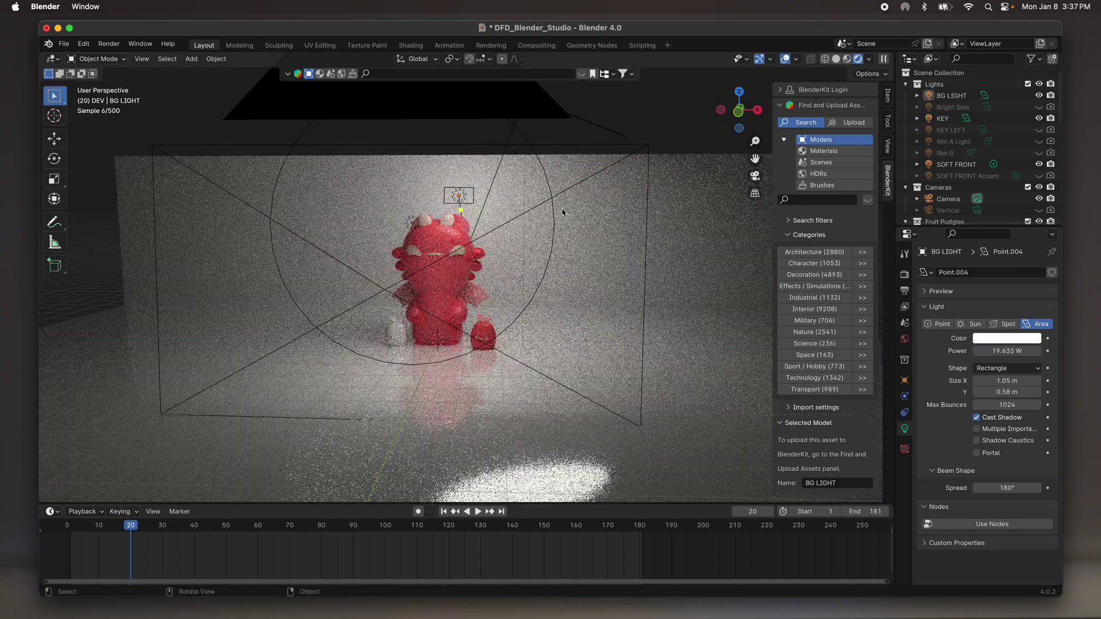
middle_drag(545, 249, 529, 106)
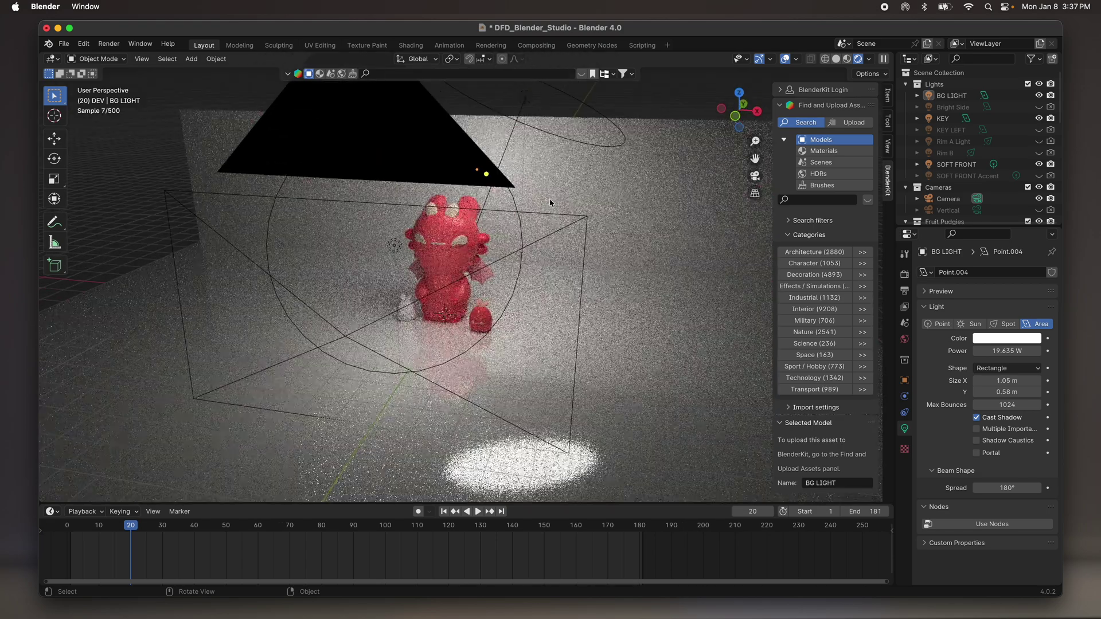
middle_drag(473, 241, 451, 252)
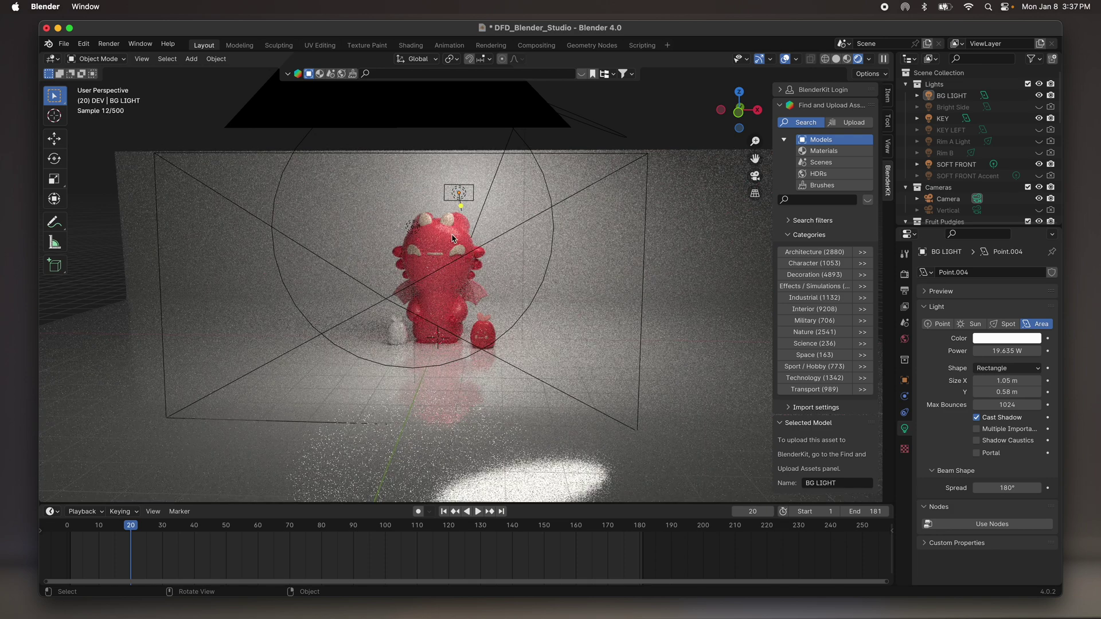
Open the recent file Toothless_2024.blend and examine its character and light setup in the rendered and solid views.
click(64, 44)
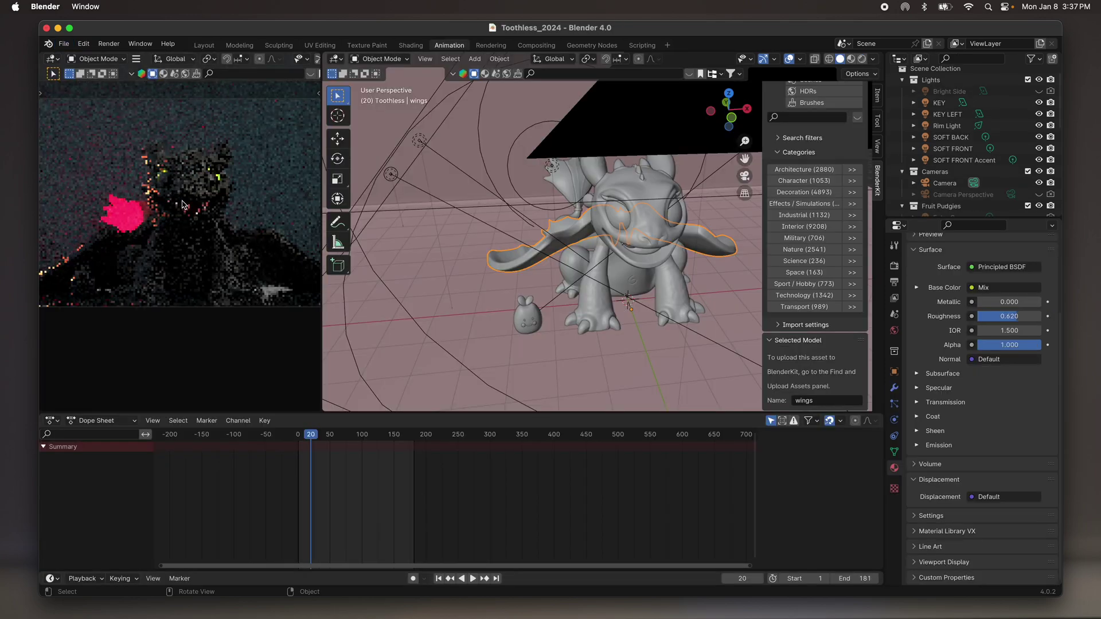
shift+scroll(183, 205, up, 5)
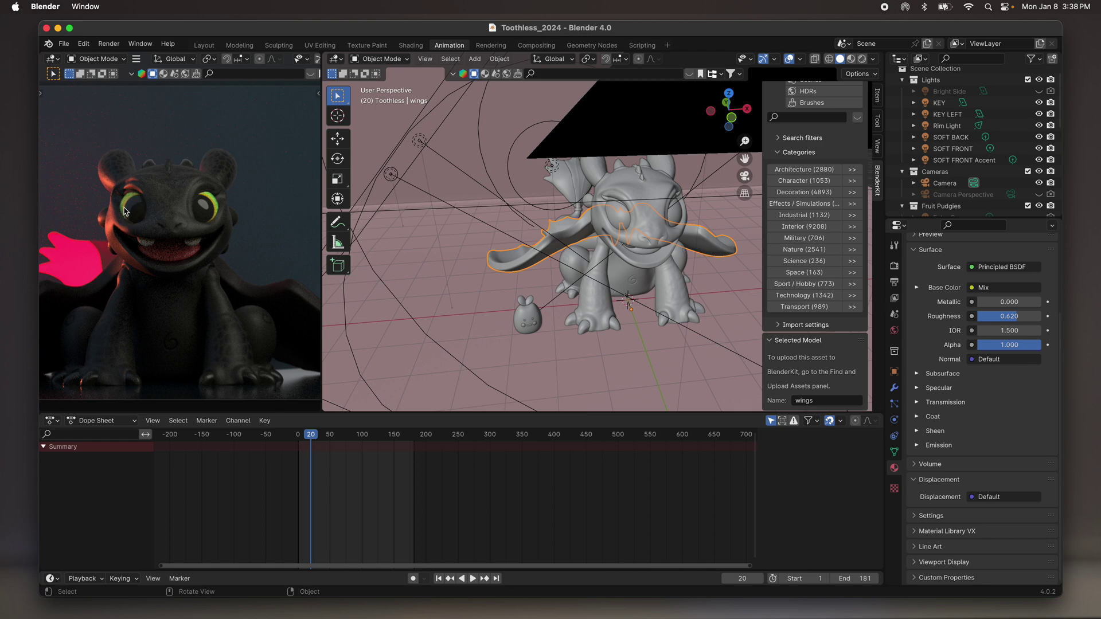
scroll(423, 152, left, 10)
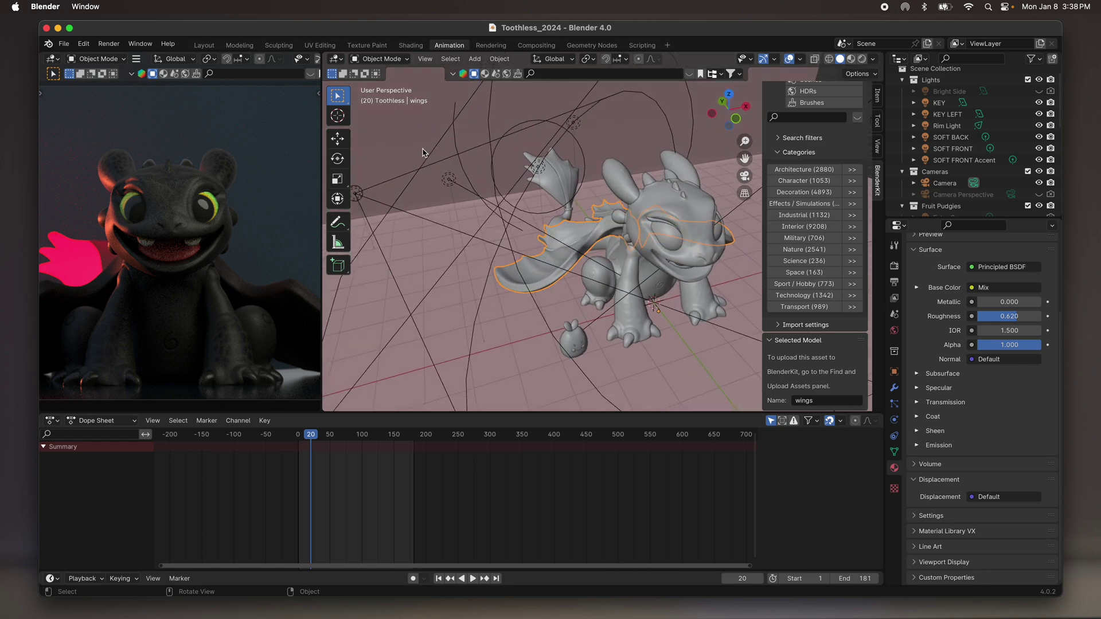
scroll(423, 152, left, 10)
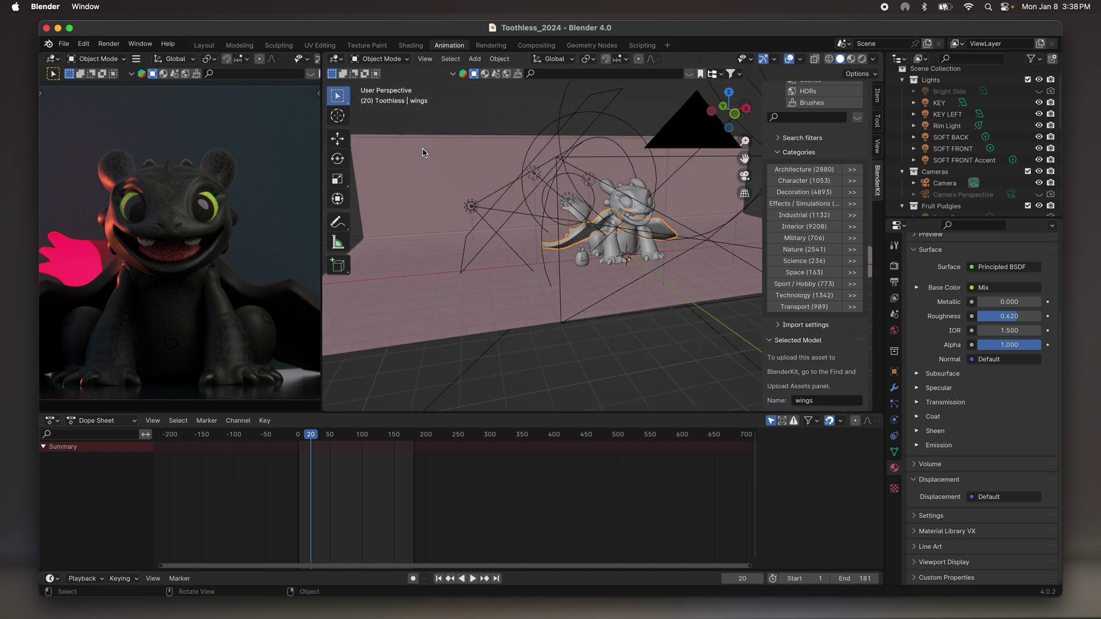
scroll(423, 153, up, 5)
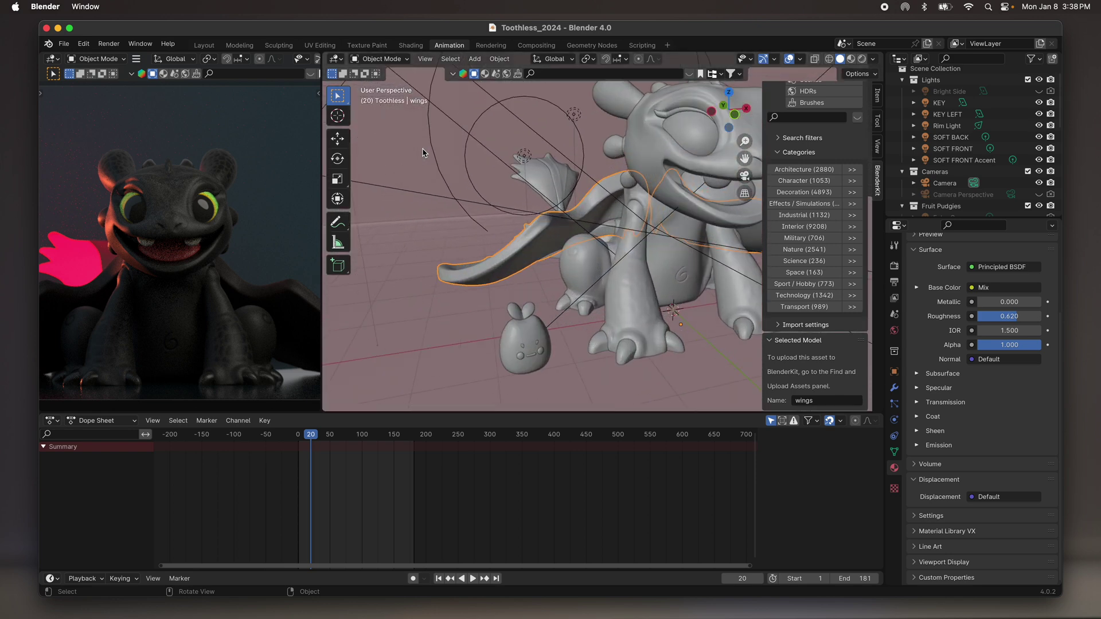
scroll(125, 201, left, 10)
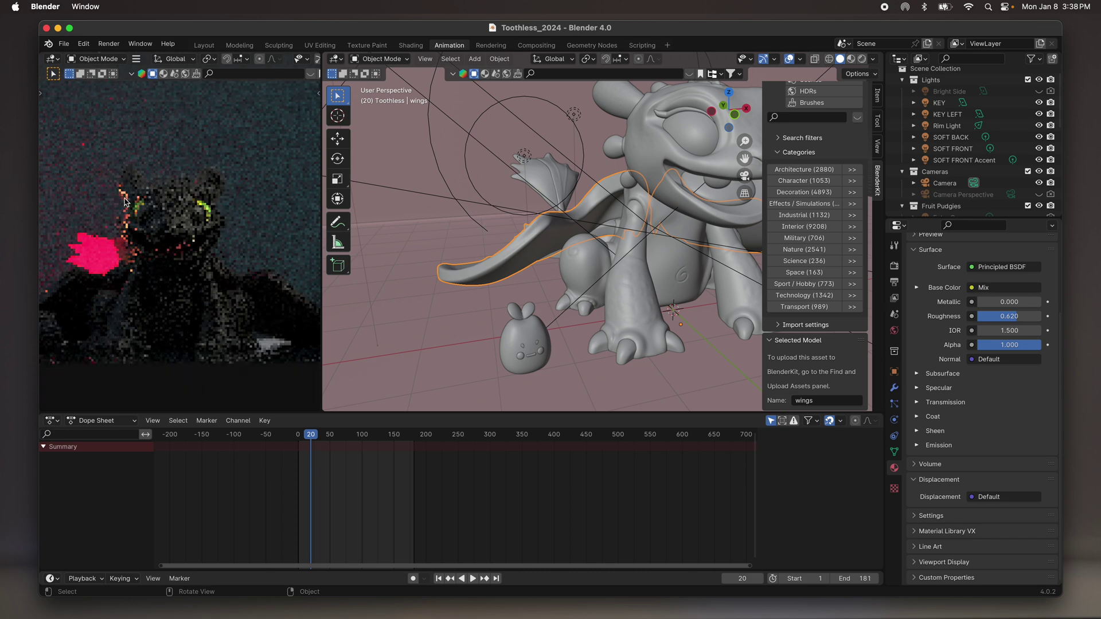
scroll(125, 202, left, 3)
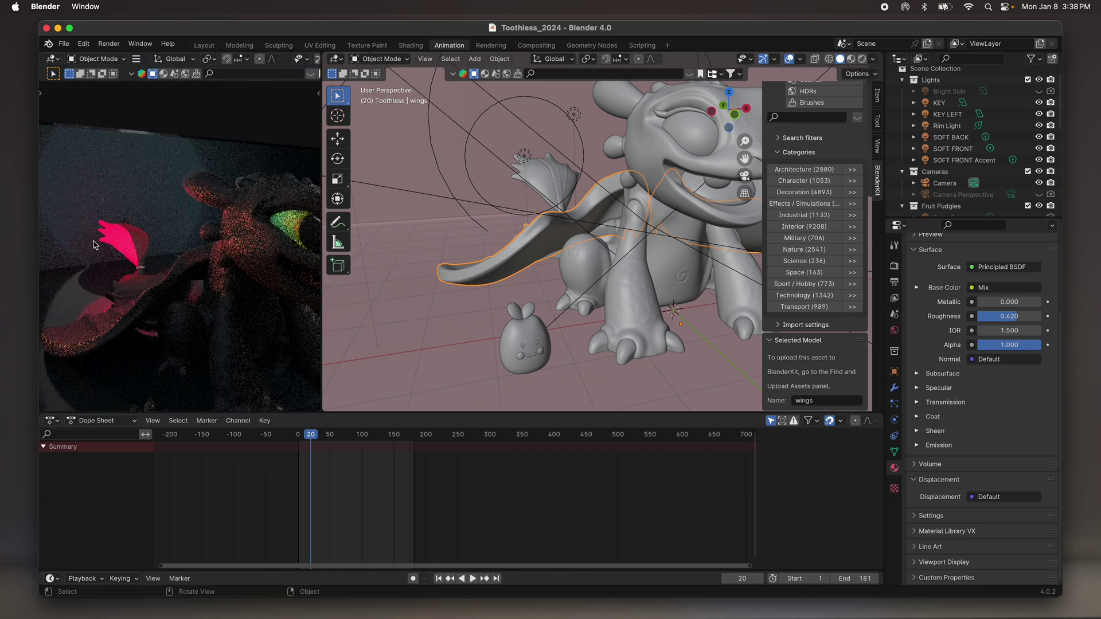
scroll(545, 212, down, 5)
middle_drag(545, 212, 601, 215)
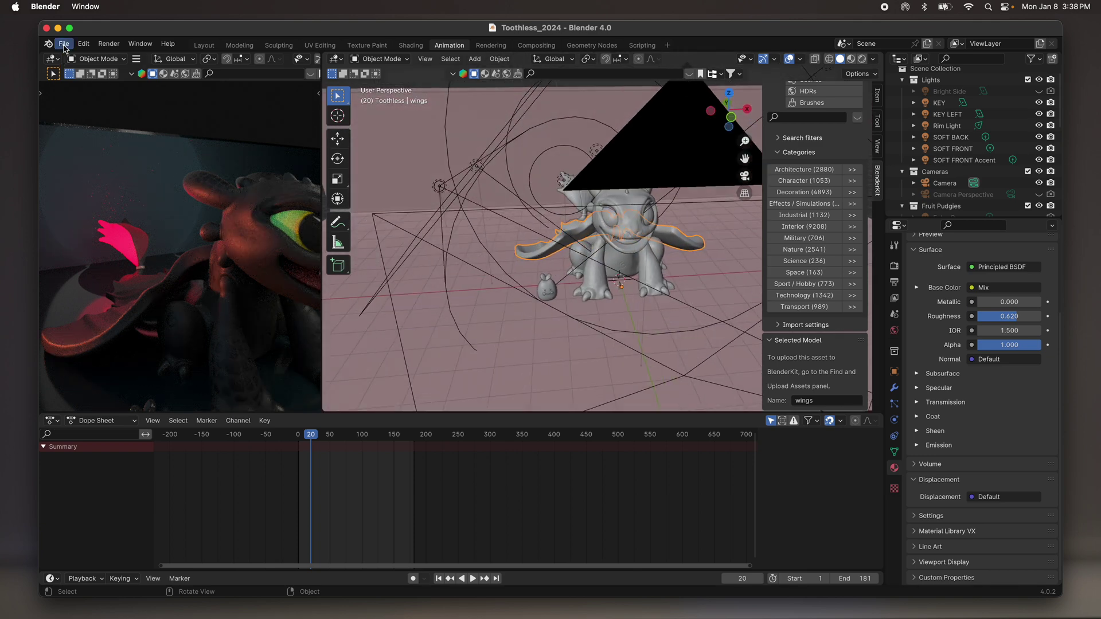
Reopen the recent file DFD_Blender_Studio.blend.
click(62, 45)
mouse_move(135, 80)
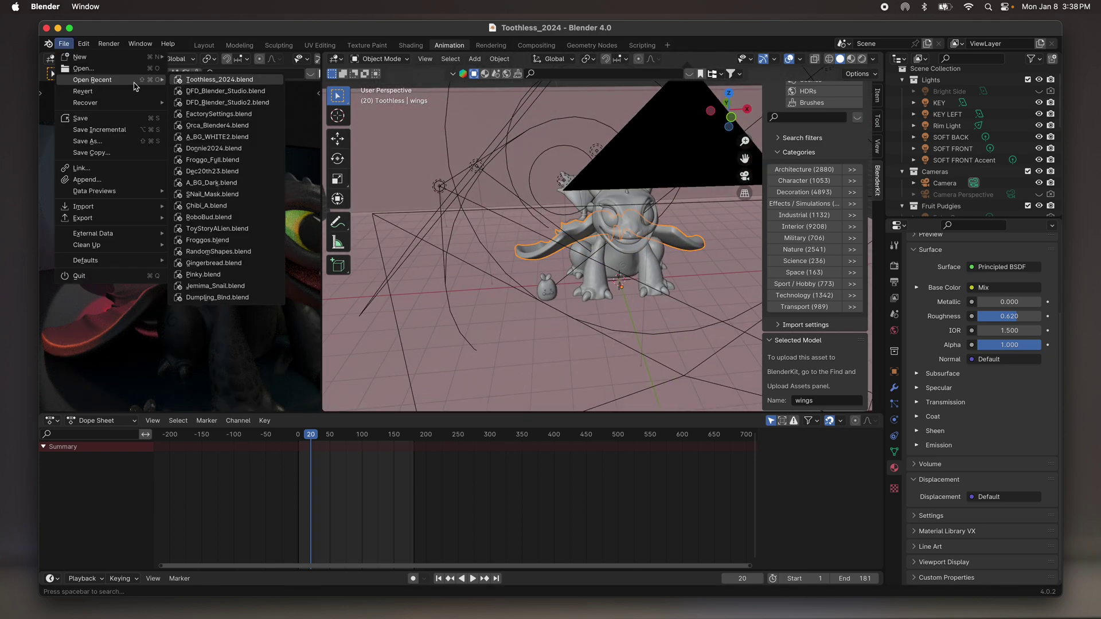
click(205, 91)
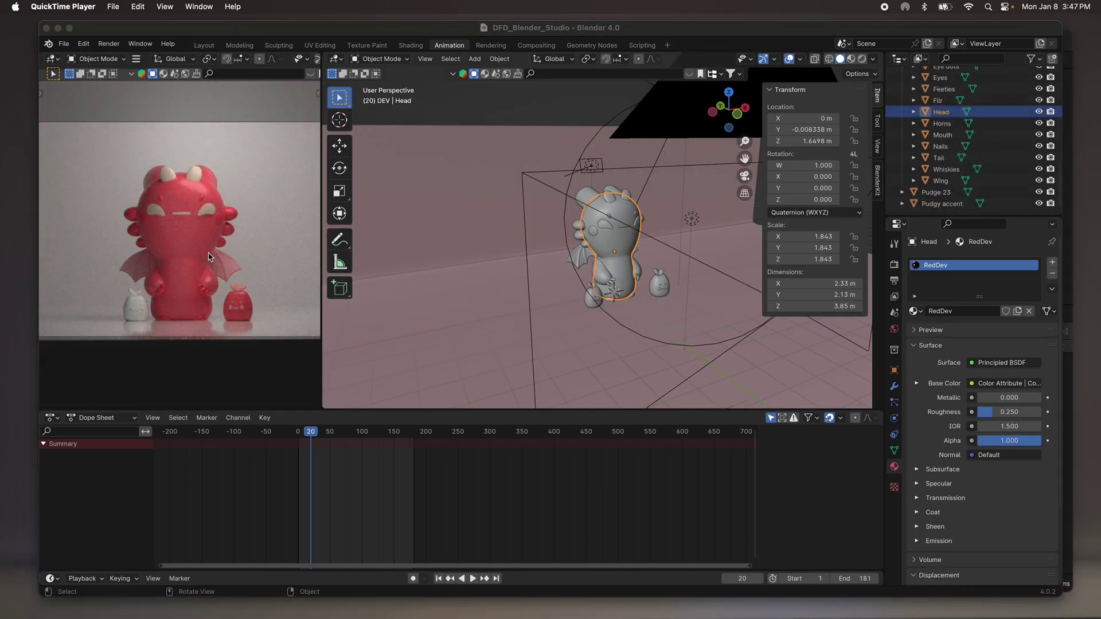
Select the Fllr, Feeties and Eyes parts one at a time to identify them on the dragon.
click(955, 138)
scroll(955, 142, up, 1)
scroll(955, 142, up, 1)
click(943, 107)
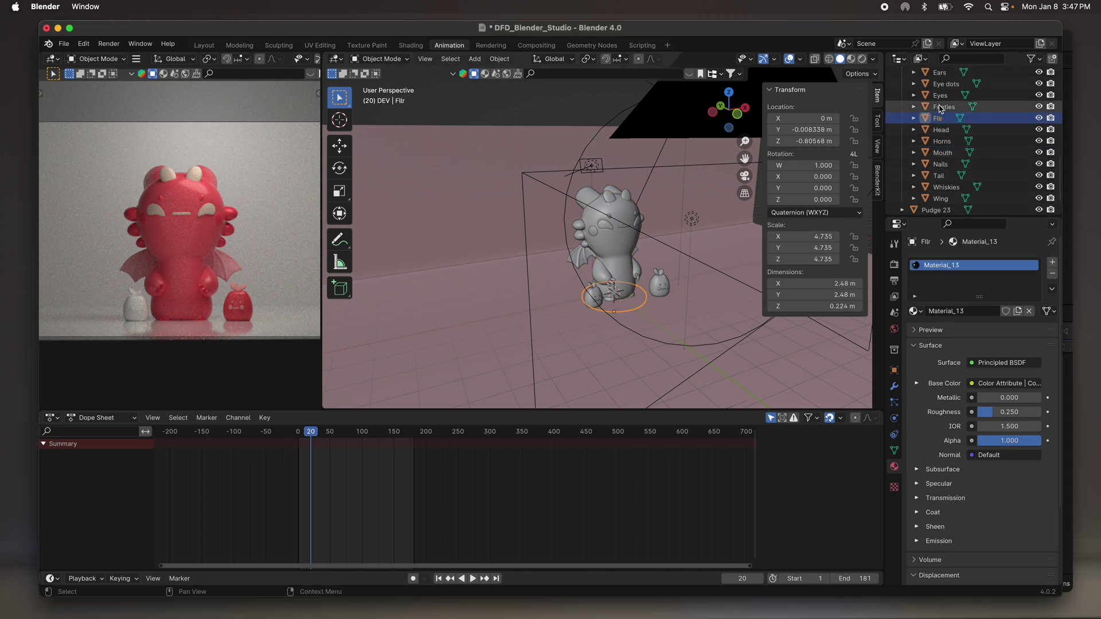
click(940, 96)
scroll(940, 99, up, 5)
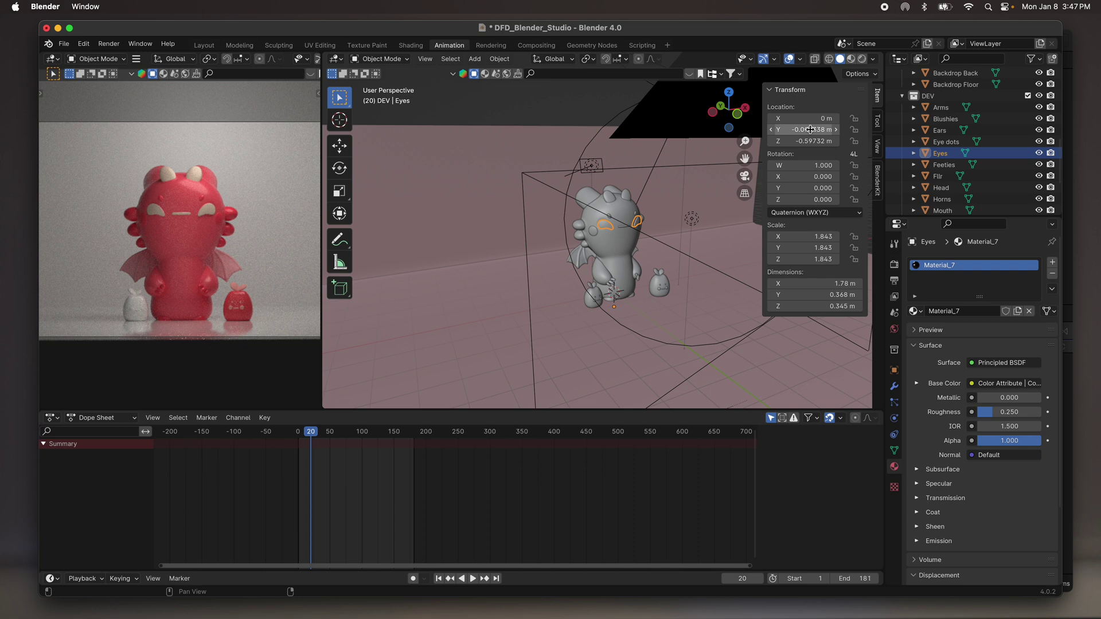
Select all objects in the DEV collection.
click(941, 96)
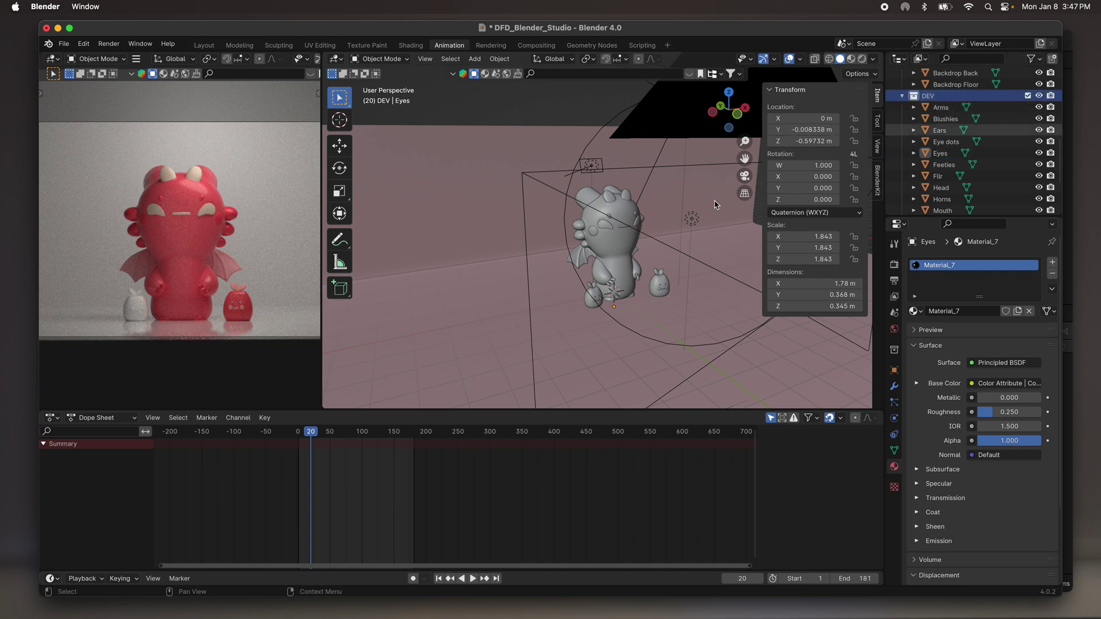
right_click(929, 95)
click(921, 154)
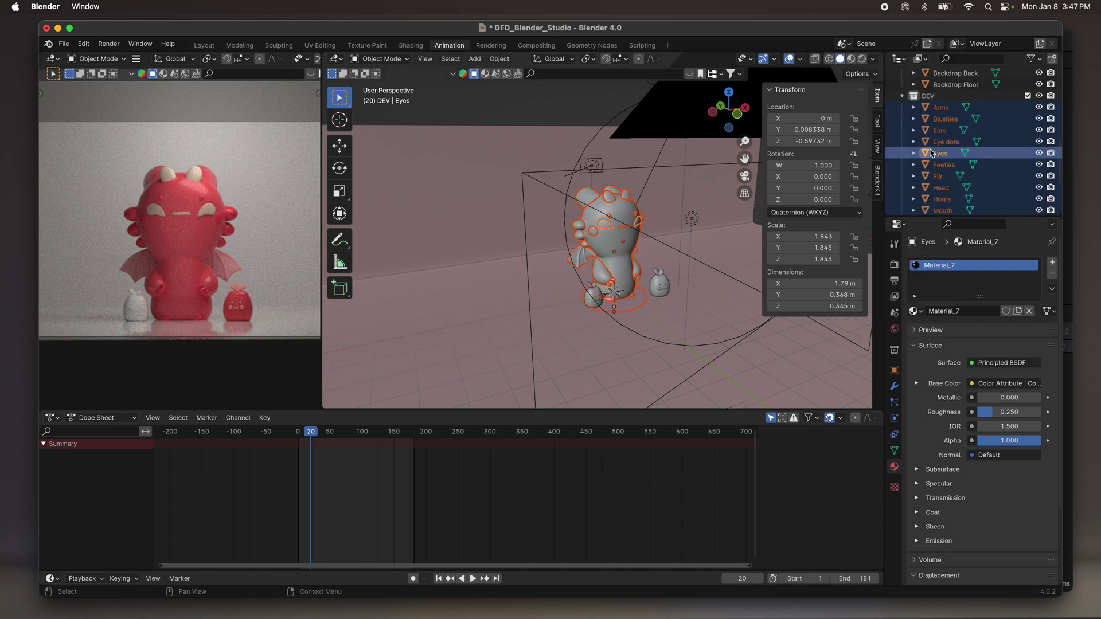
Select the range of DEV parts from Arms to Tail in the outliner.
scroll(945, 138, down, 2)
click(940, 85)
scroll(937, 144, down, 4)
shift+click(935, 139)
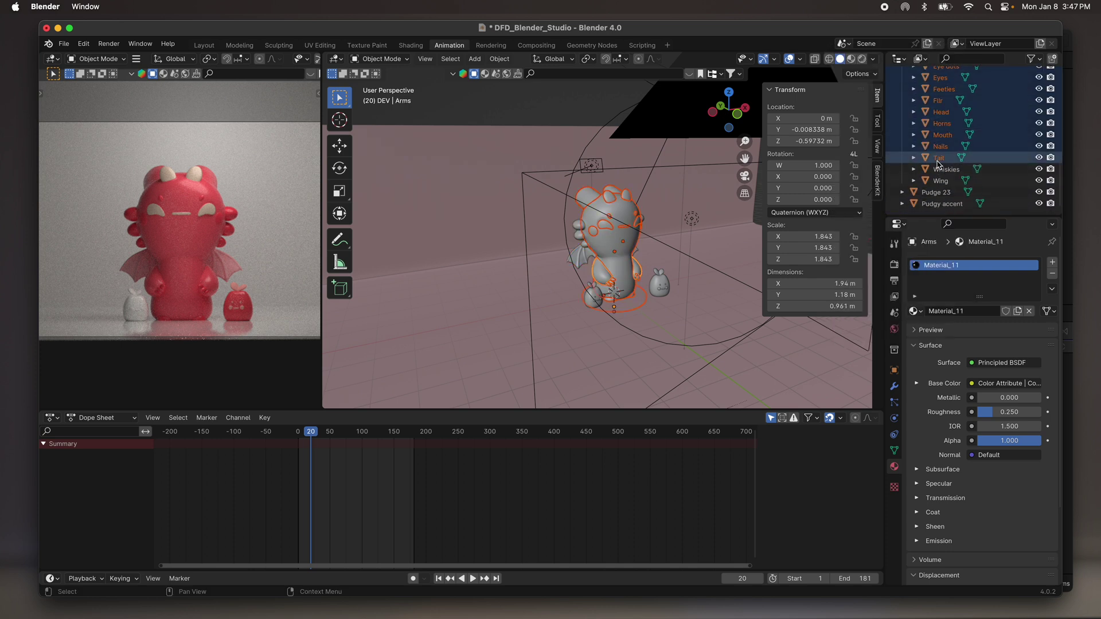
scroll(941, 149, up, 5)
Select the dragon's Head, Horns and Ears together and activate the Move tool.
click(662, 213)
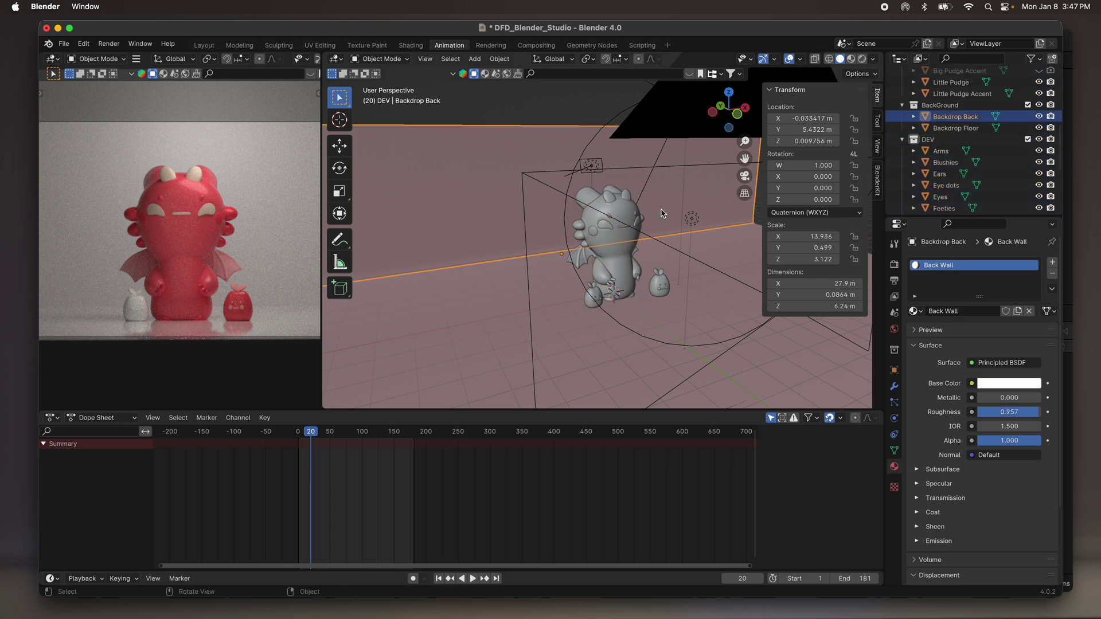
click(625, 217)
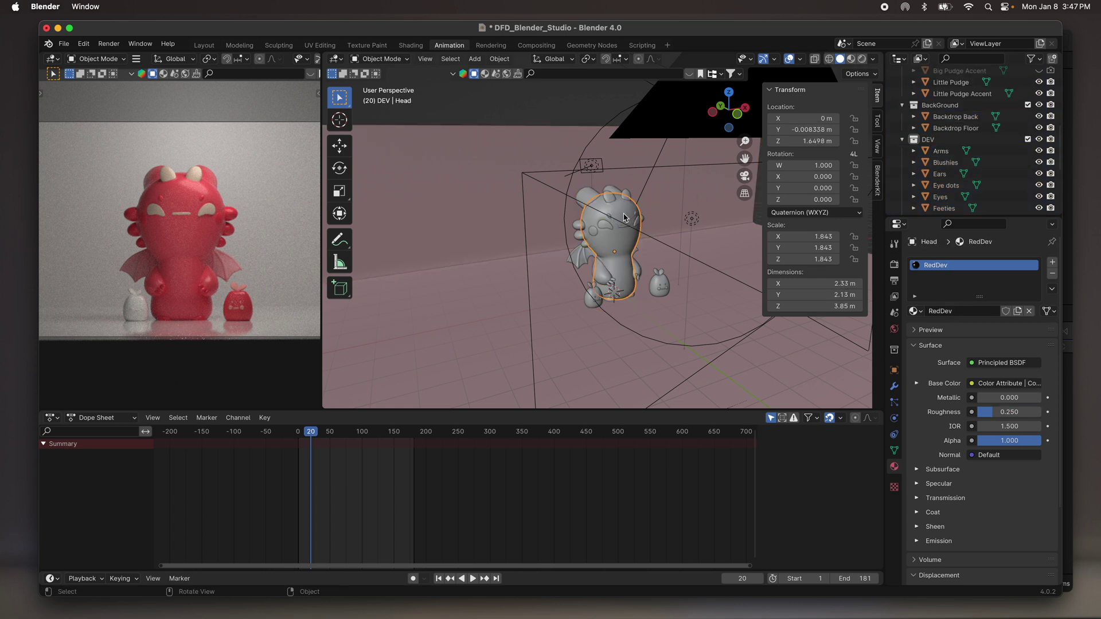
shift+click(600, 195)
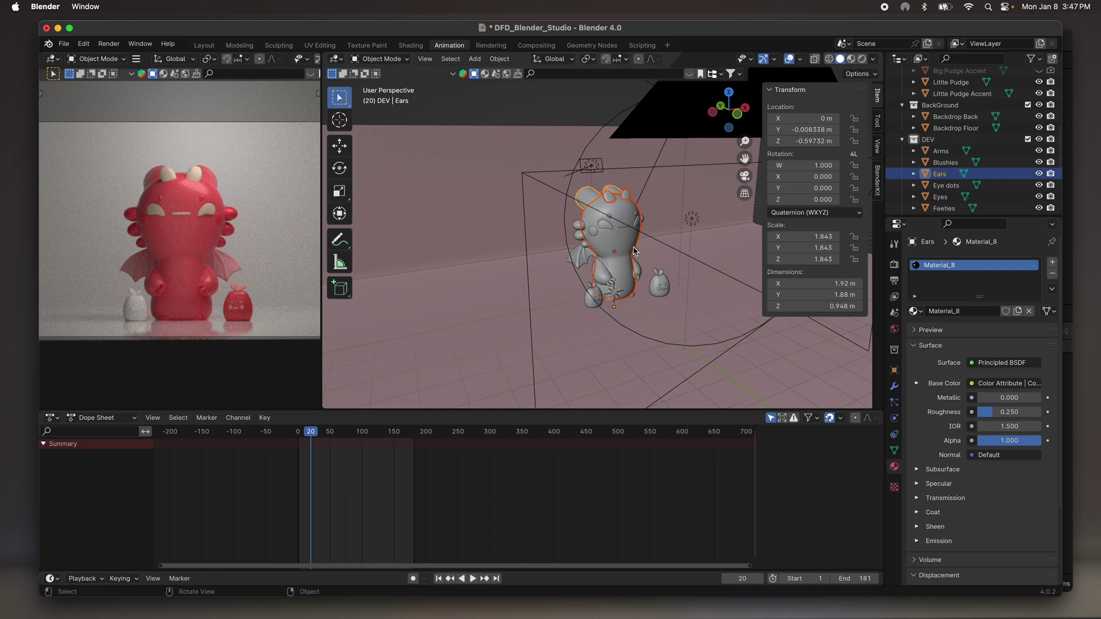
click(339, 145)
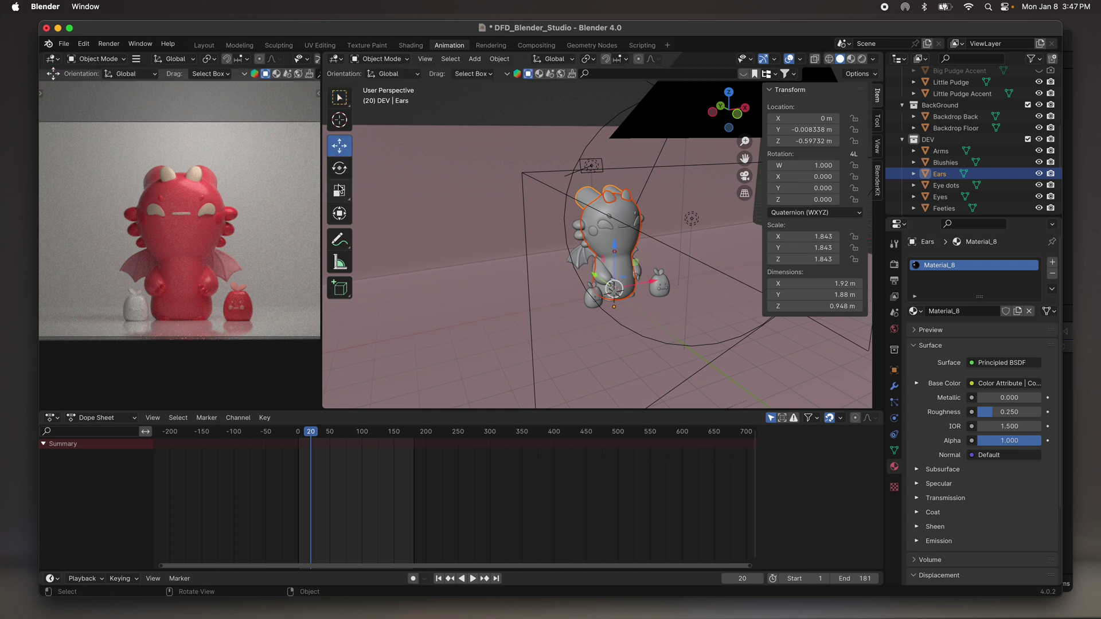
middle_drag(640, 207, 705, 211)
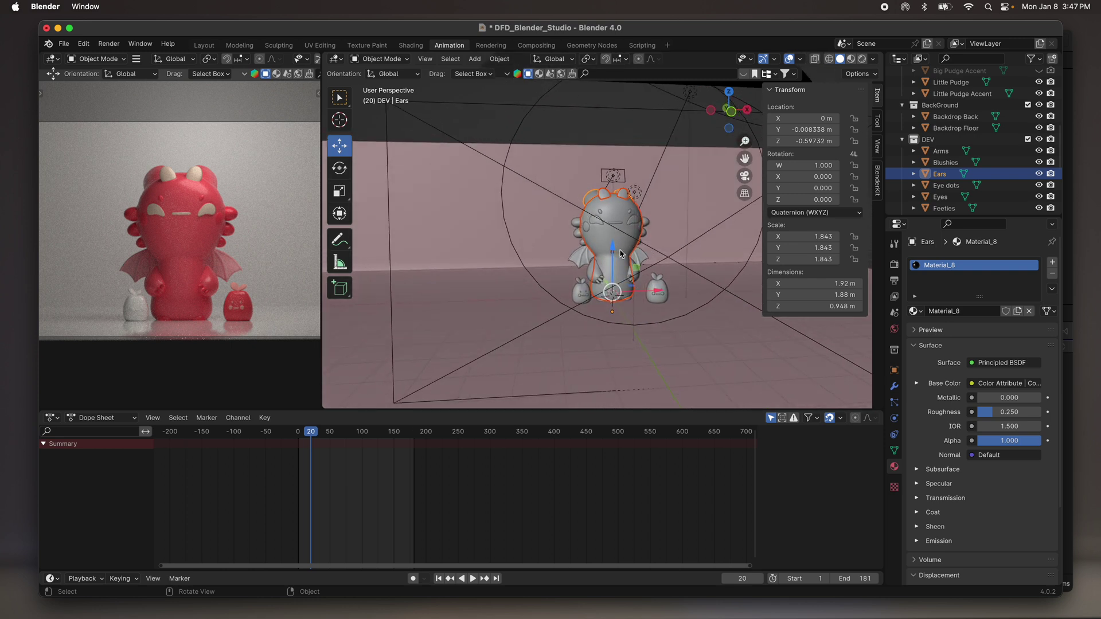
scroll(971, 172, down, 2)
scroll(970, 172, down, 4)
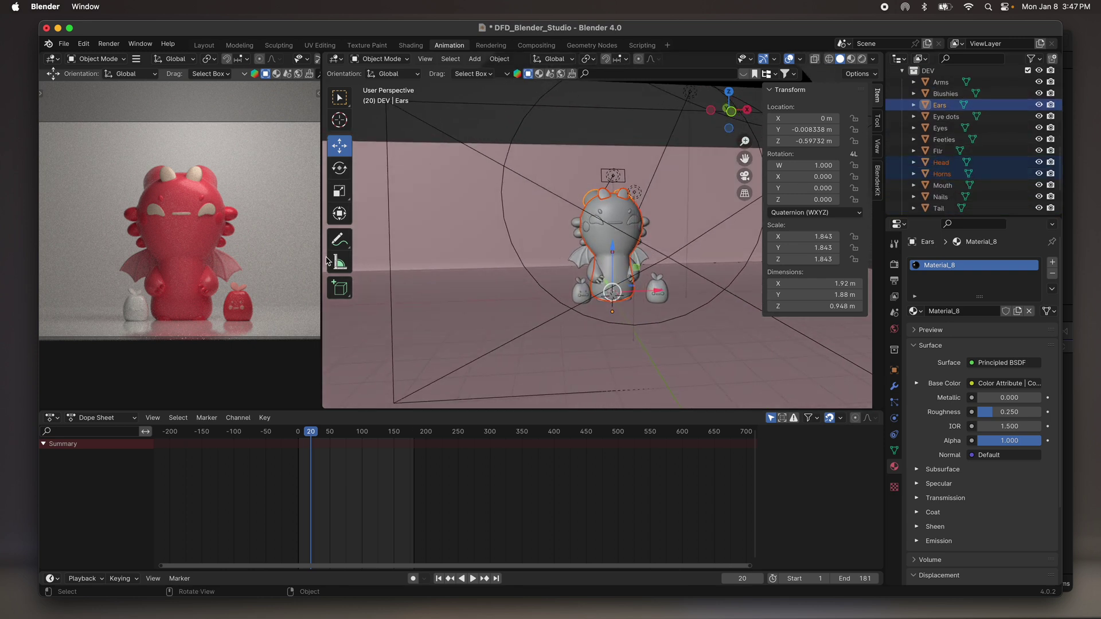
scroll(971, 195, down, 4)
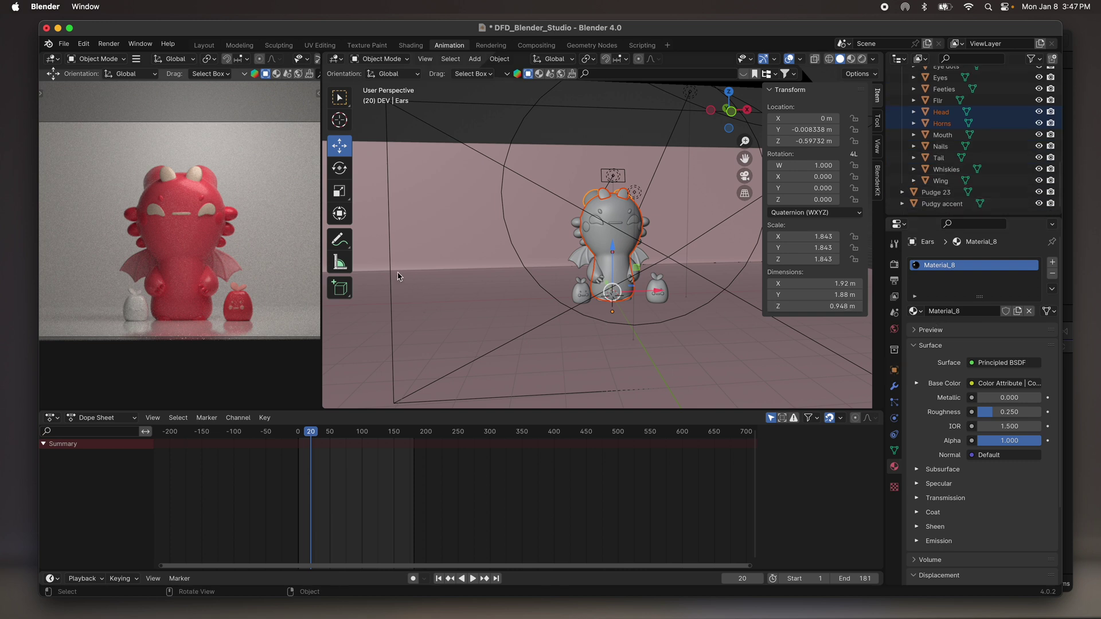
scroll(509, 274, right, 6)
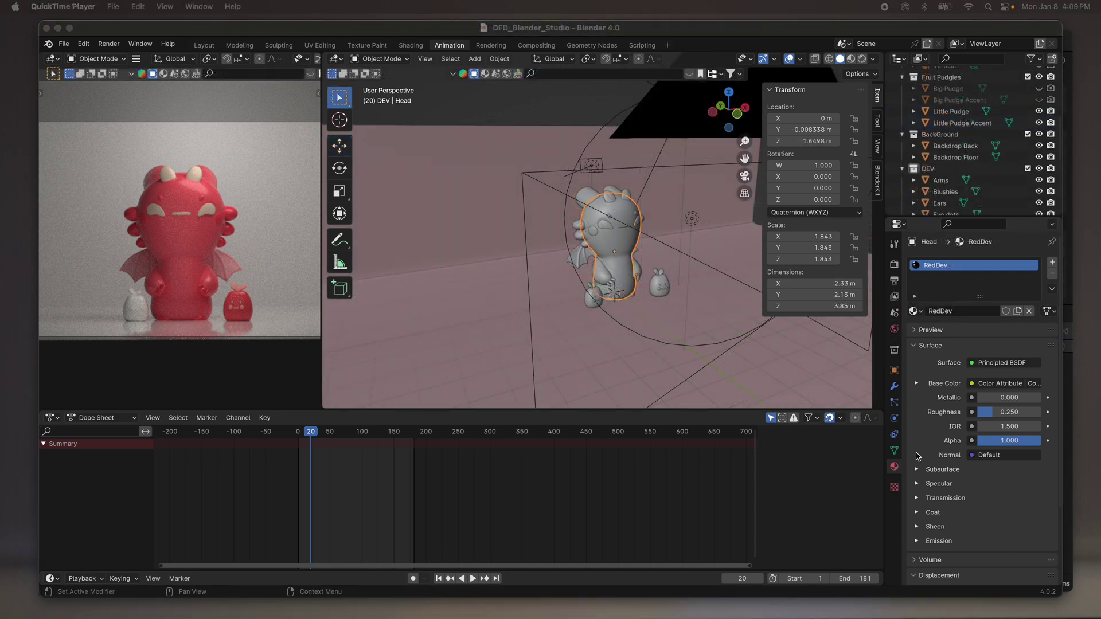
Examine the dragon, the lights and the studio backdrop from several angles.
scroll(917, 456, down, 3)
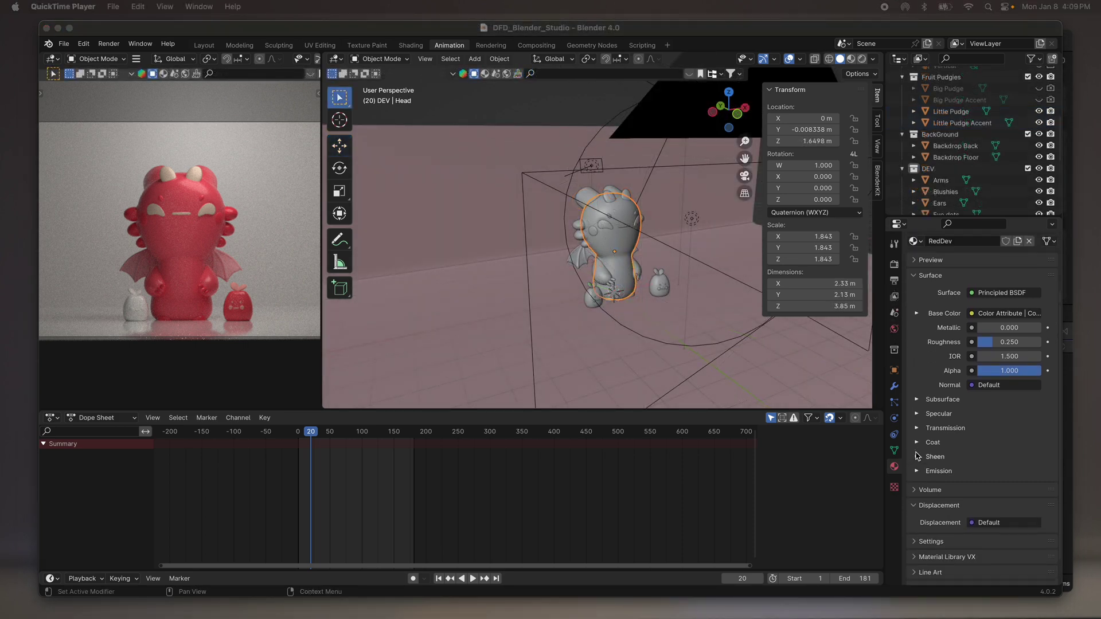
scroll(672, 309, up, 10)
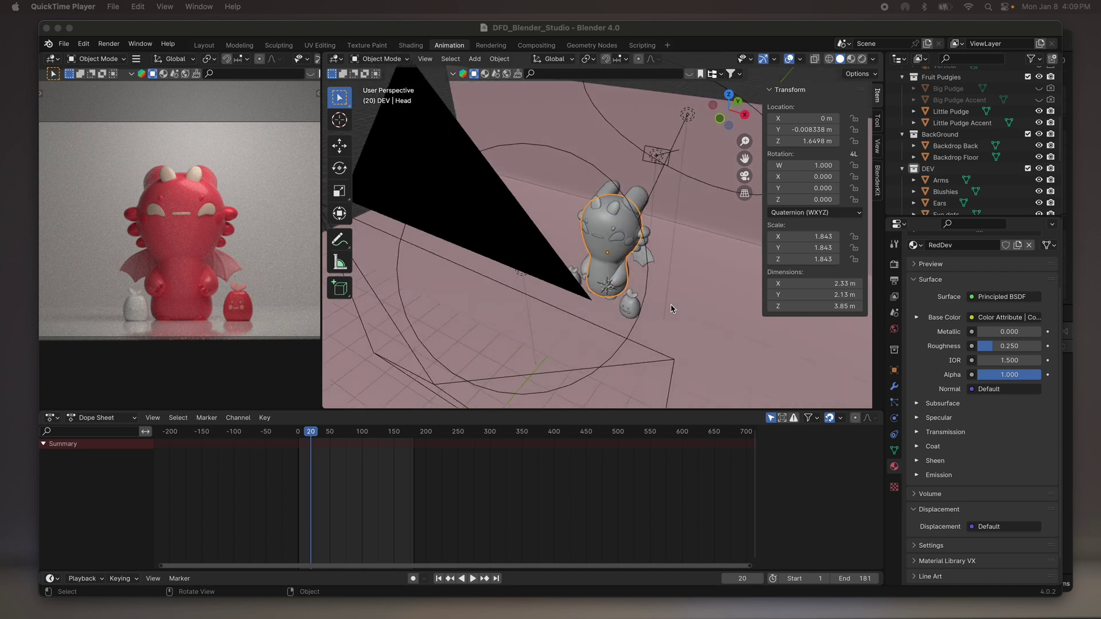
scroll(672, 309, up, 10)
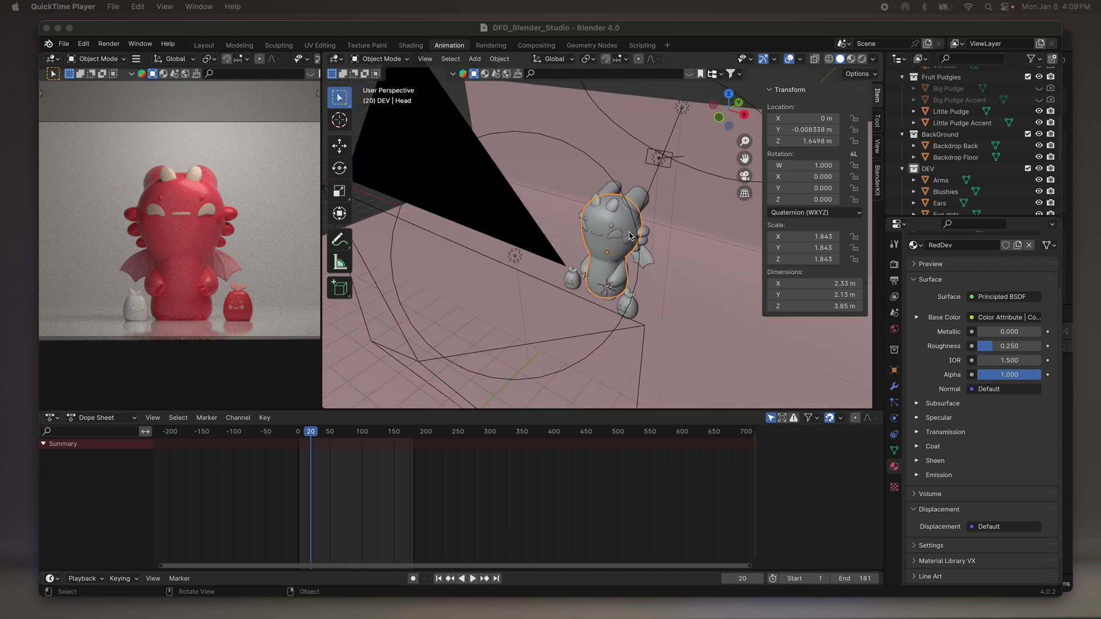
scroll(615, 209, up, 10)
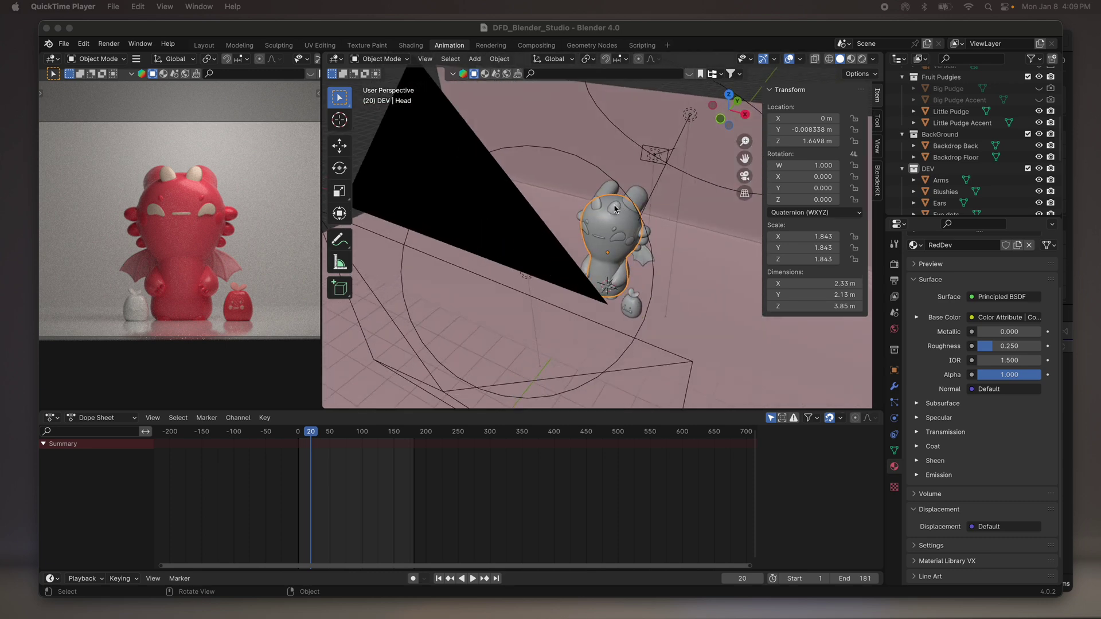
click(665, 236)
scroll(686, 238, up, 5)
scroll(687, 242, up, 10)
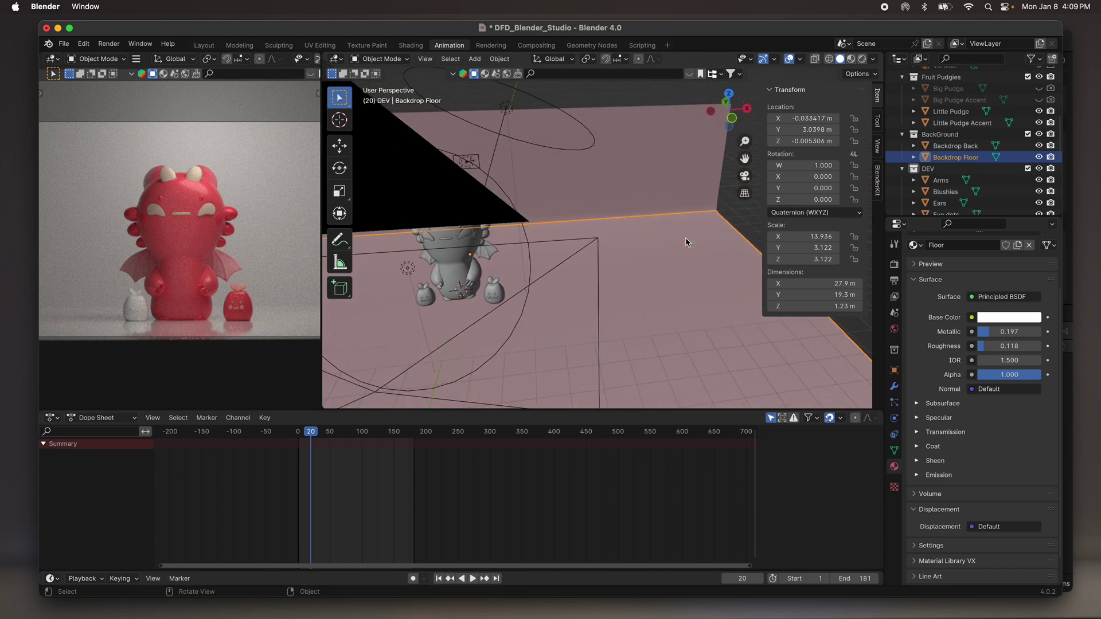
scroll(686, 242, up, 8)
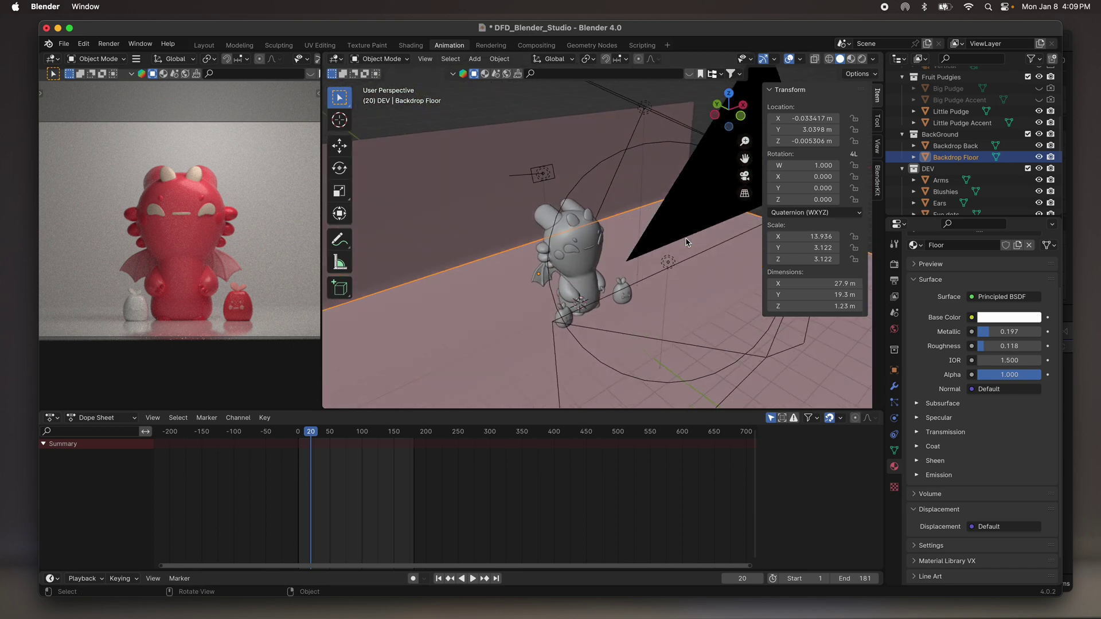
scroll(565, 244, up, 10)
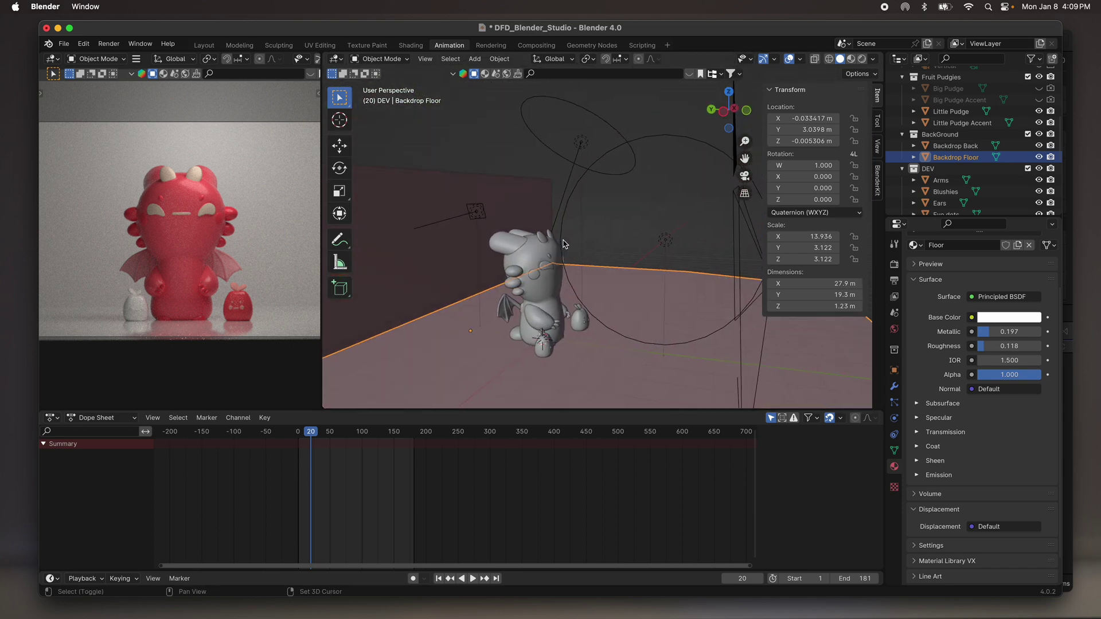
scroll(707, 136, up, 8)
Select the camera and view its placement relative to the dragon from the side.
click(687, 171)
scroll(687, 171, up, 4)
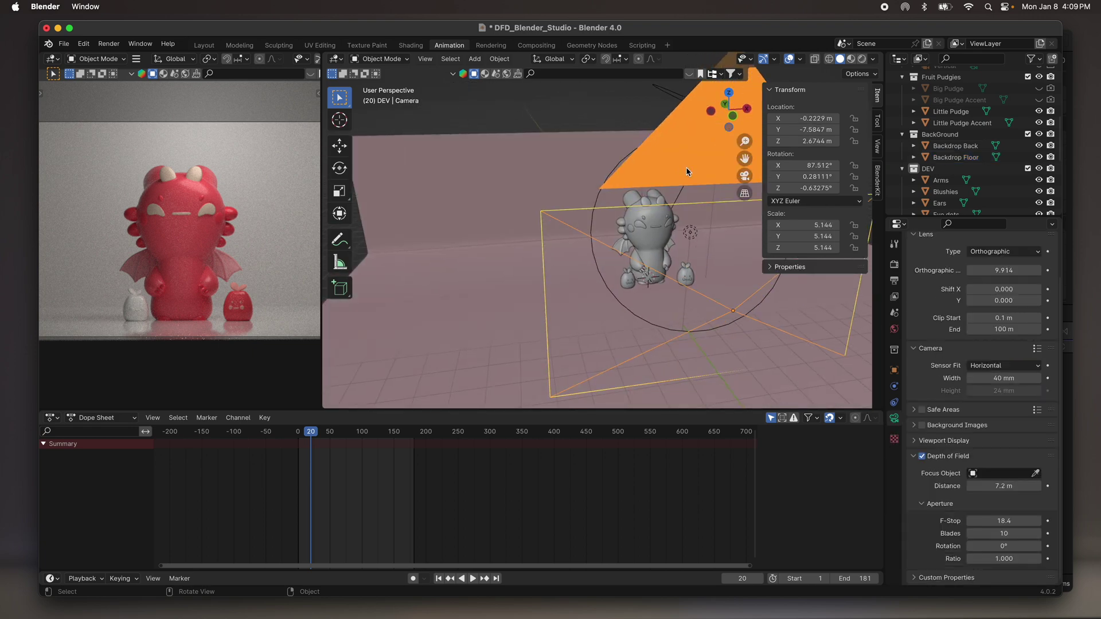
scroll(686, 167, up, 5)
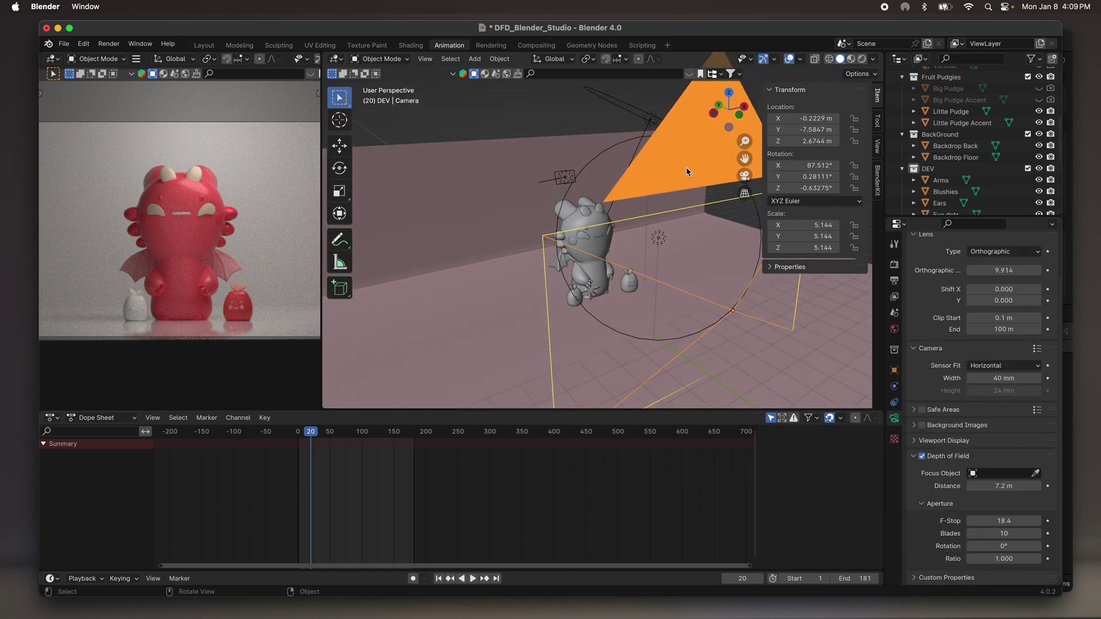
right_click(655, 198)
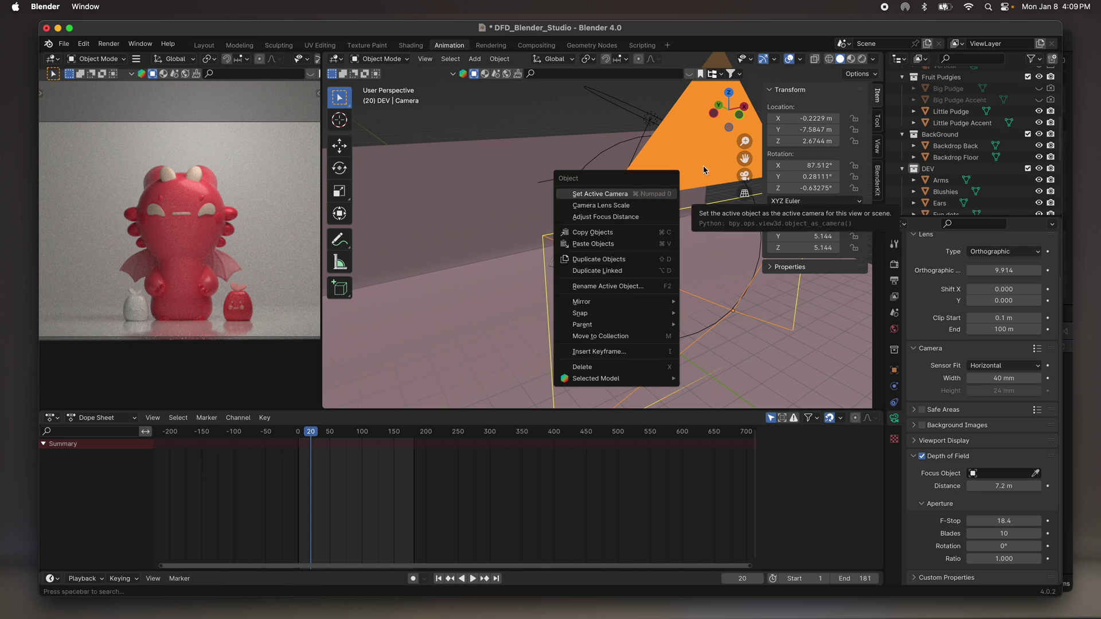
scroll(702, 166, up, 2)
middle_drag(677, 197, 641, 171)
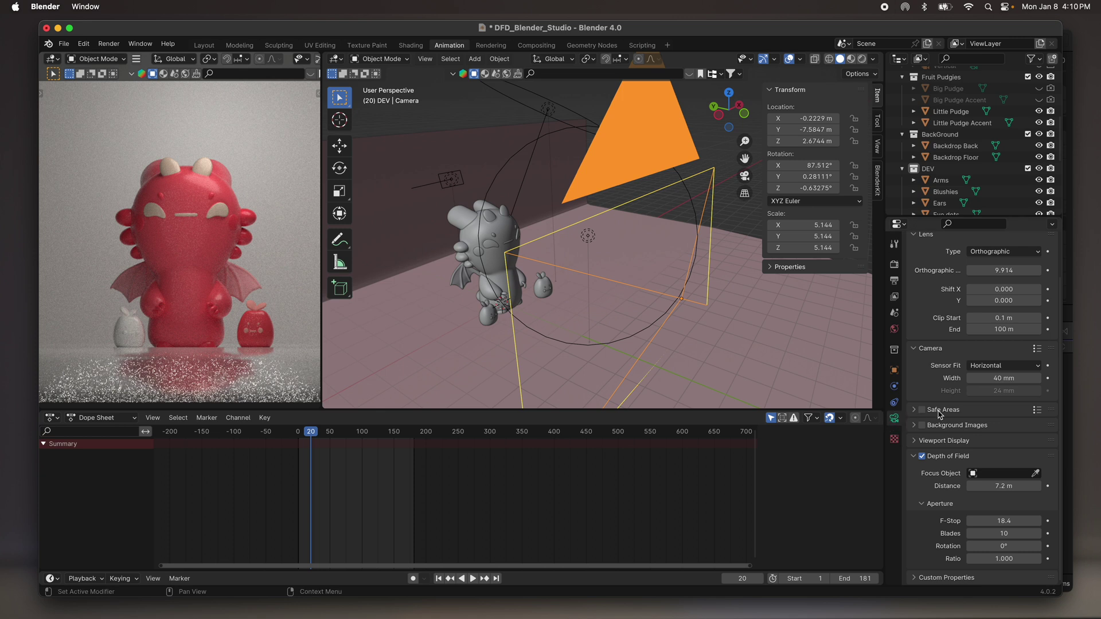
scroll(939, 414, up, 2)
scroll(952, 435, down, 2)
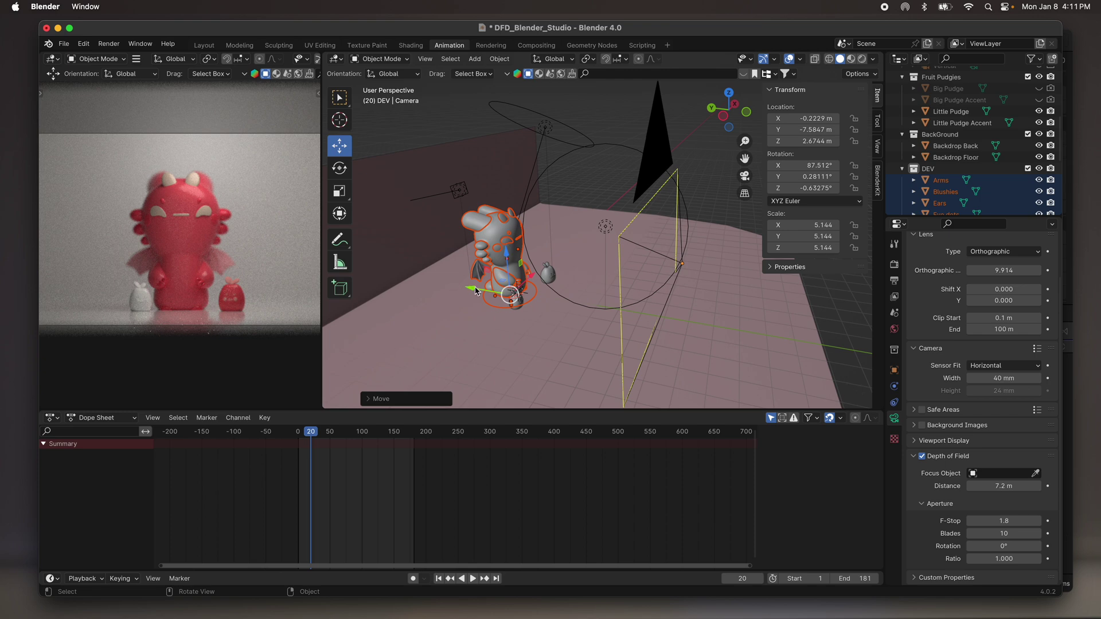
Move the selected dragon parts along the Y axis toward the camera and check the close-up in the rendered view.
drag(475, 291, 493, 270)
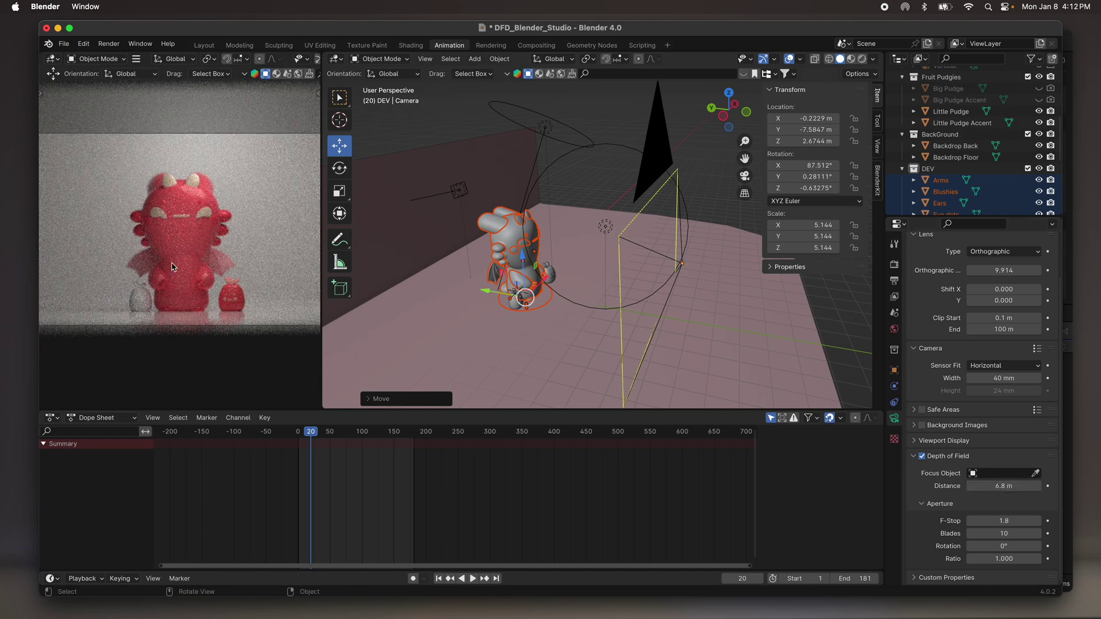
scroll(159, 243, up, 3)
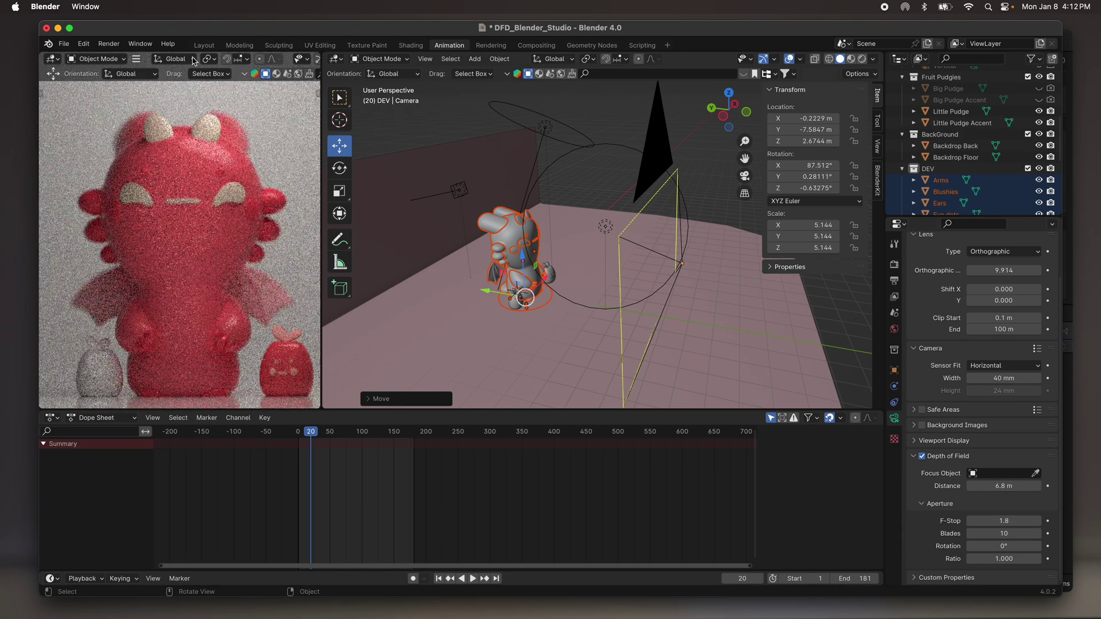
Switch to the Layout workspace, use Rendered viewport shading, and look through the camera with the dragon filling the view.
click(205, 45)
key(z)
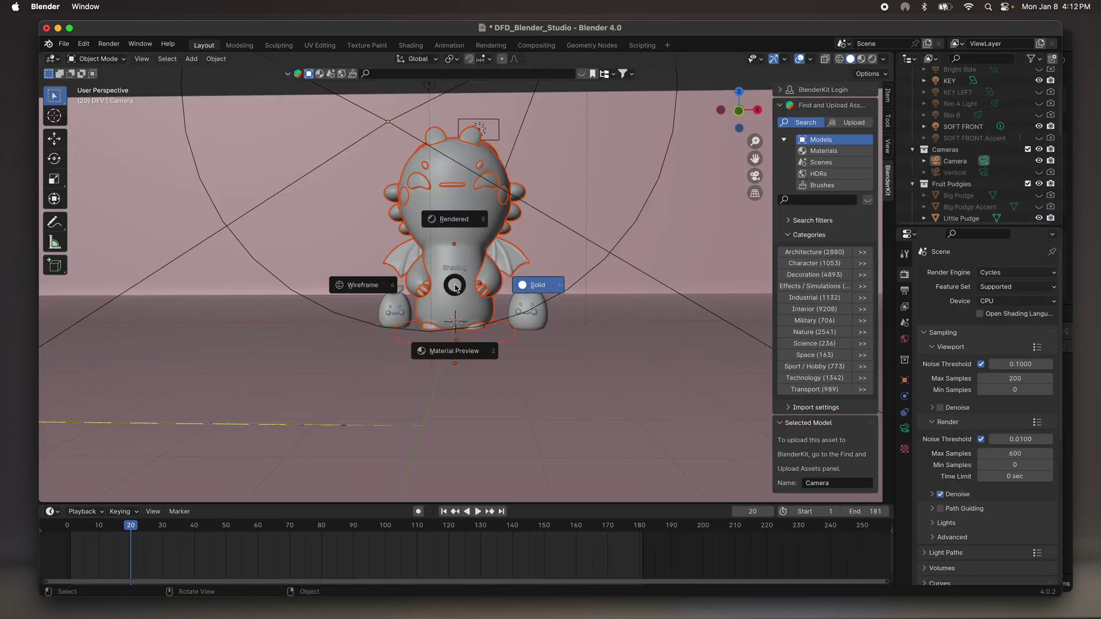
click(456, 225)
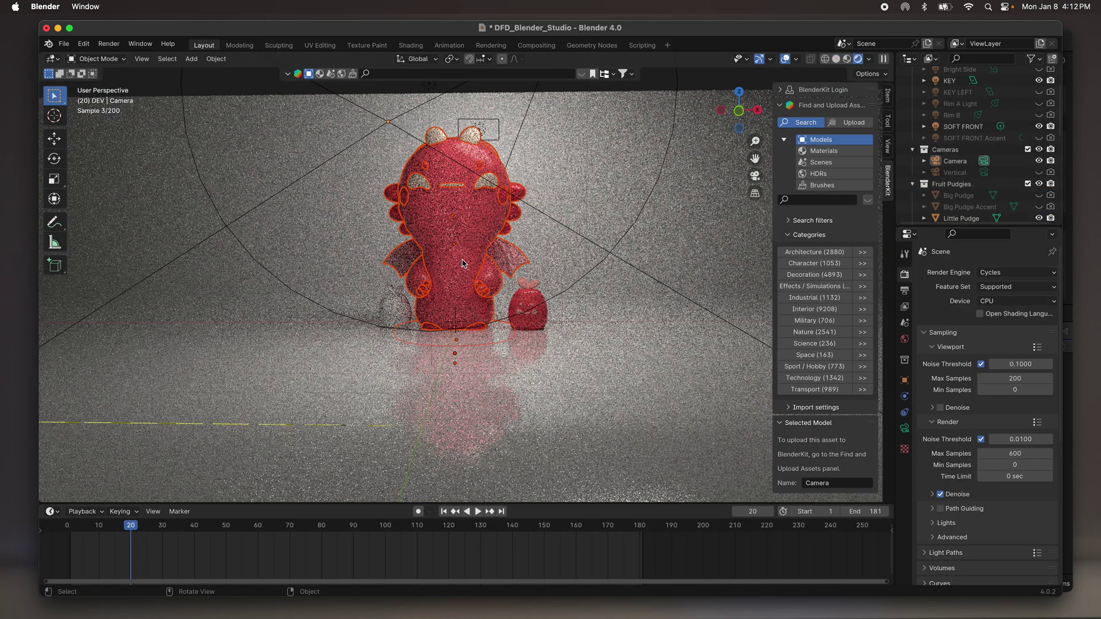
key(KP_0)
scroll(463, 263, up, 6)
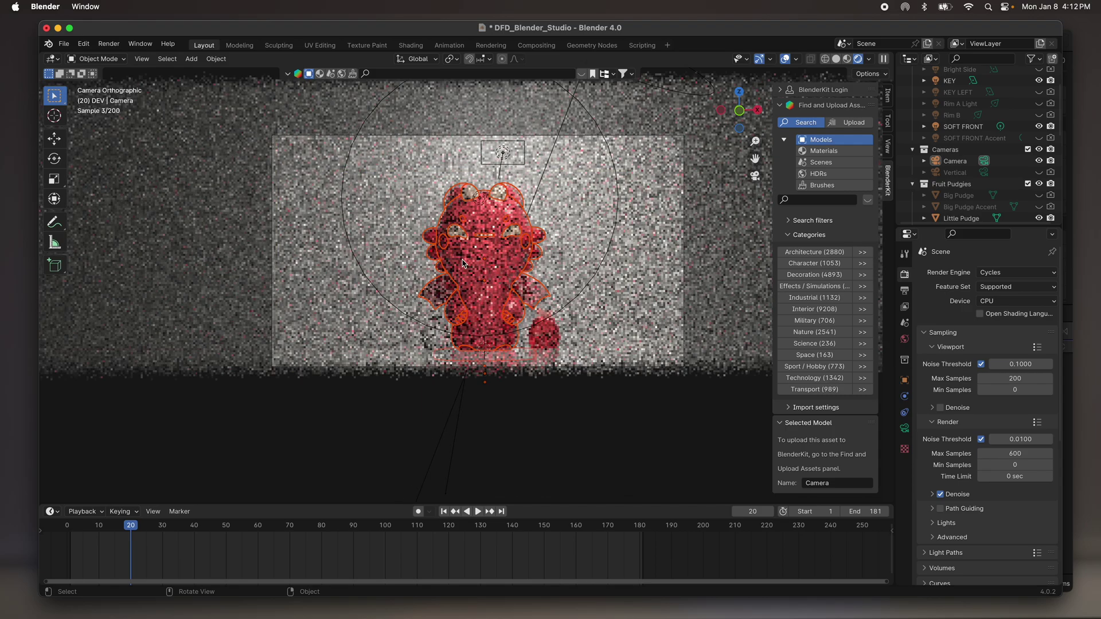
scroll(465, 263, up, 3)
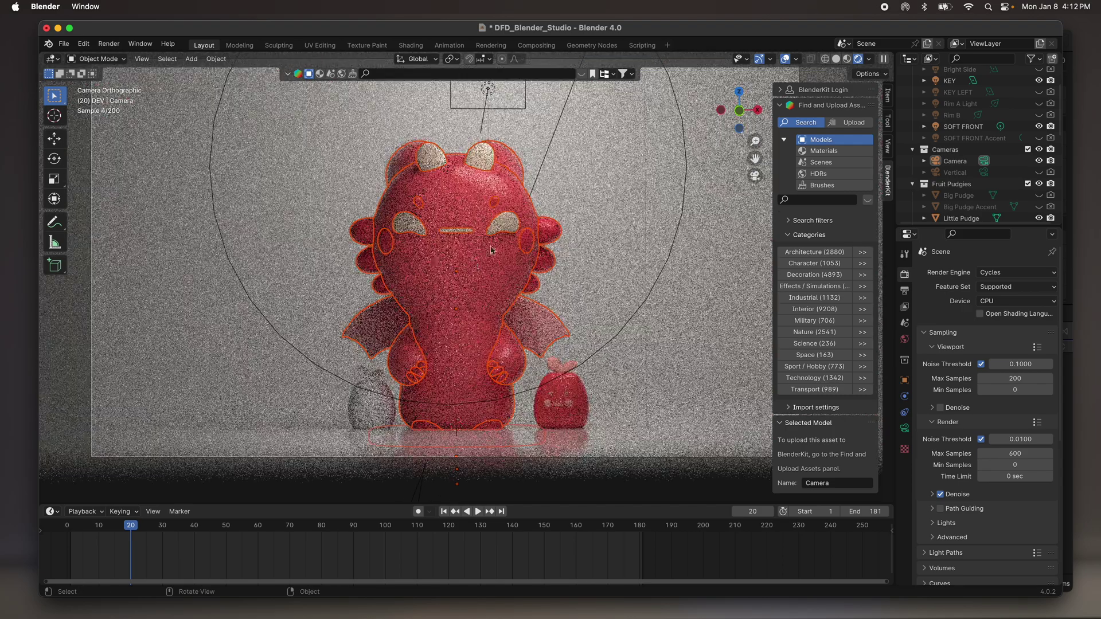
Try different depth-of-field focus distances for the camera, ending at 7.6 m.
click(904, 428)
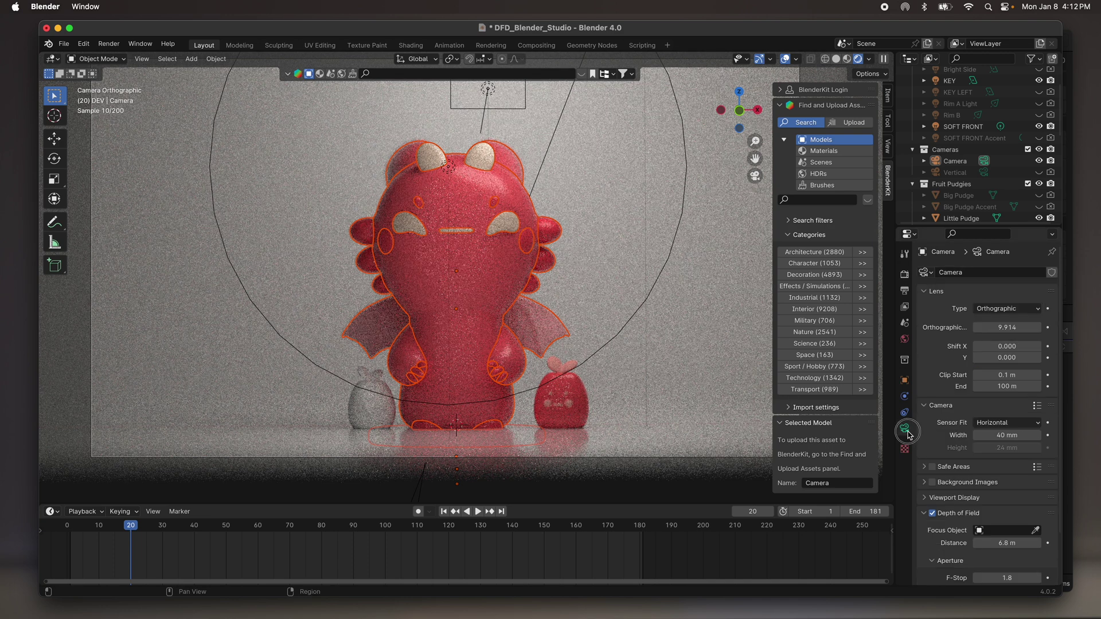
scroll(973, 504, down, 3)
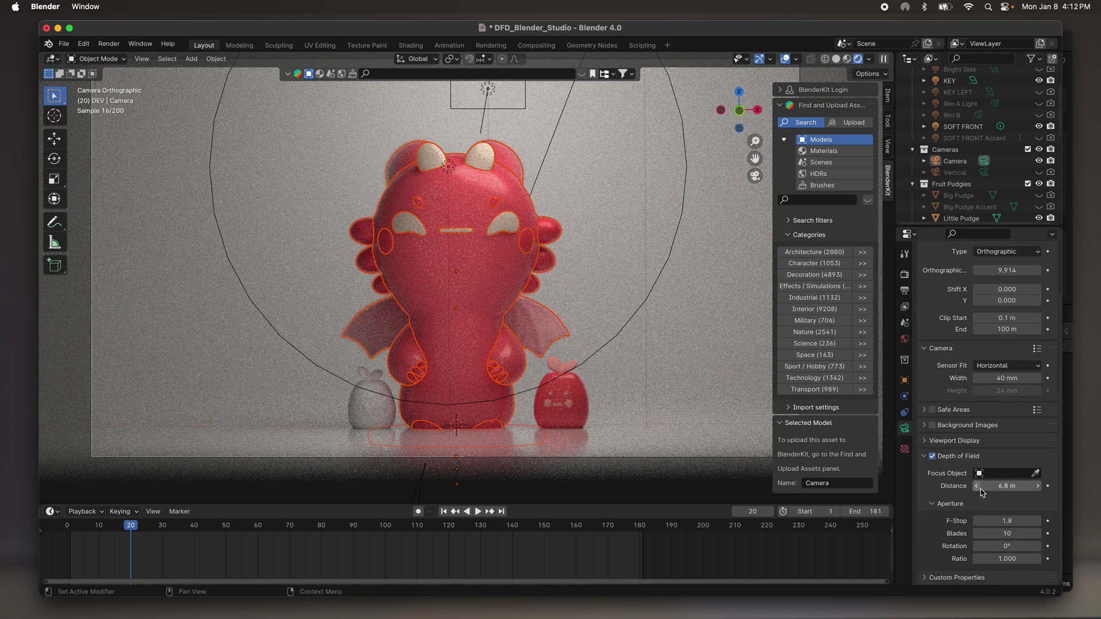
mouse_move(1005, 488)
mouse_down()
mouse_move(992, 488)
mouse_move(1004, 488)
mouse_up()
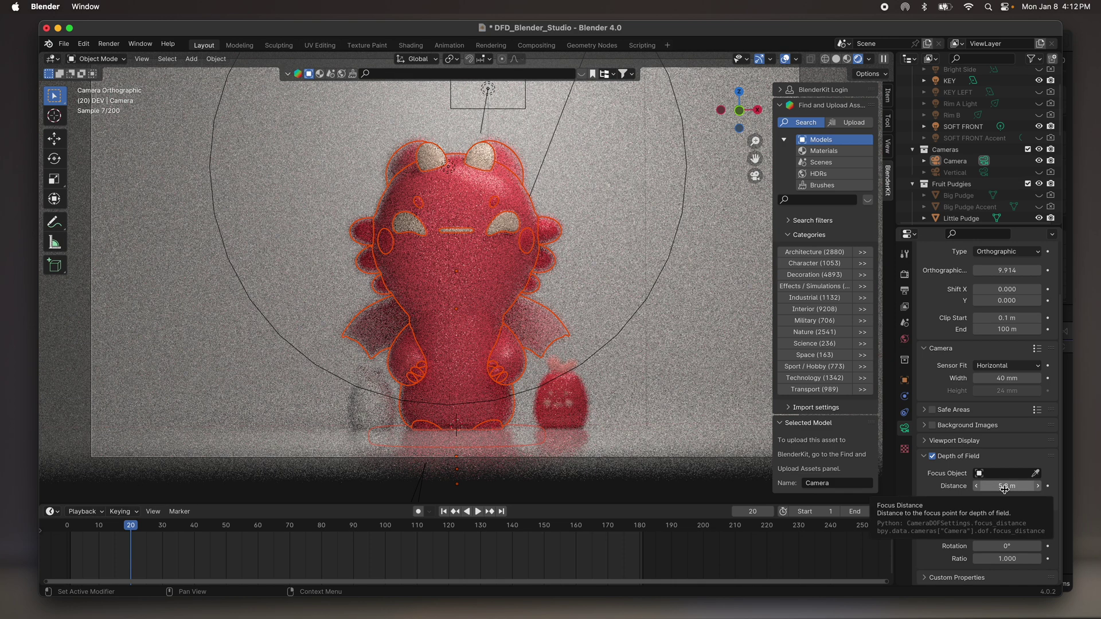
drag(1003, 488, 1031, 488)
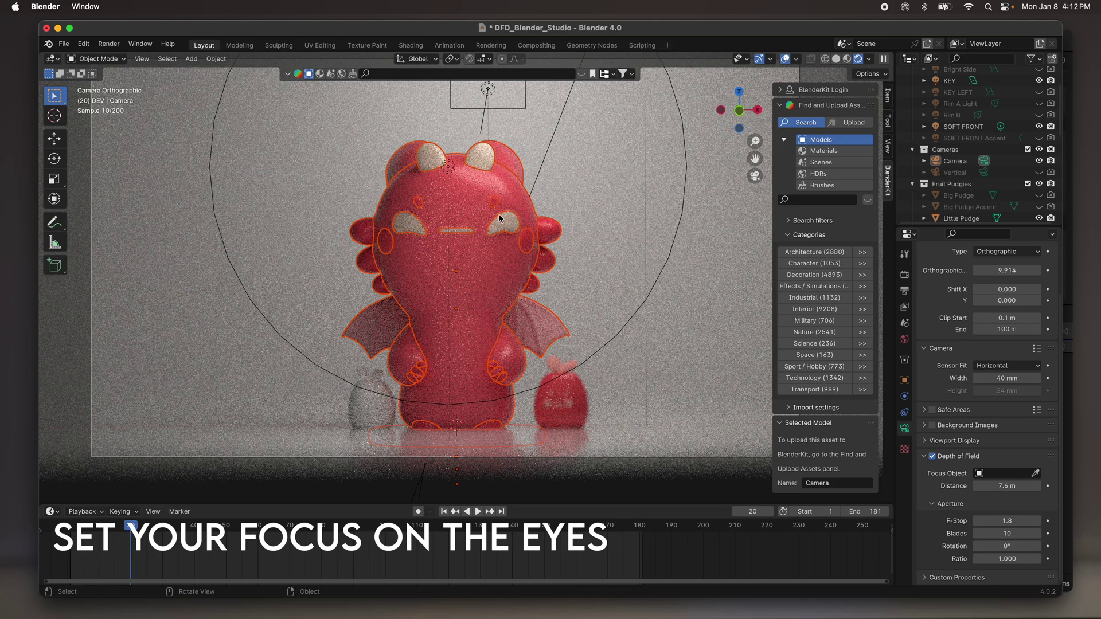
Frame the dragon's face in the camera view and change the render engine to EEVEE.
scroll(477, 230, up, 4)
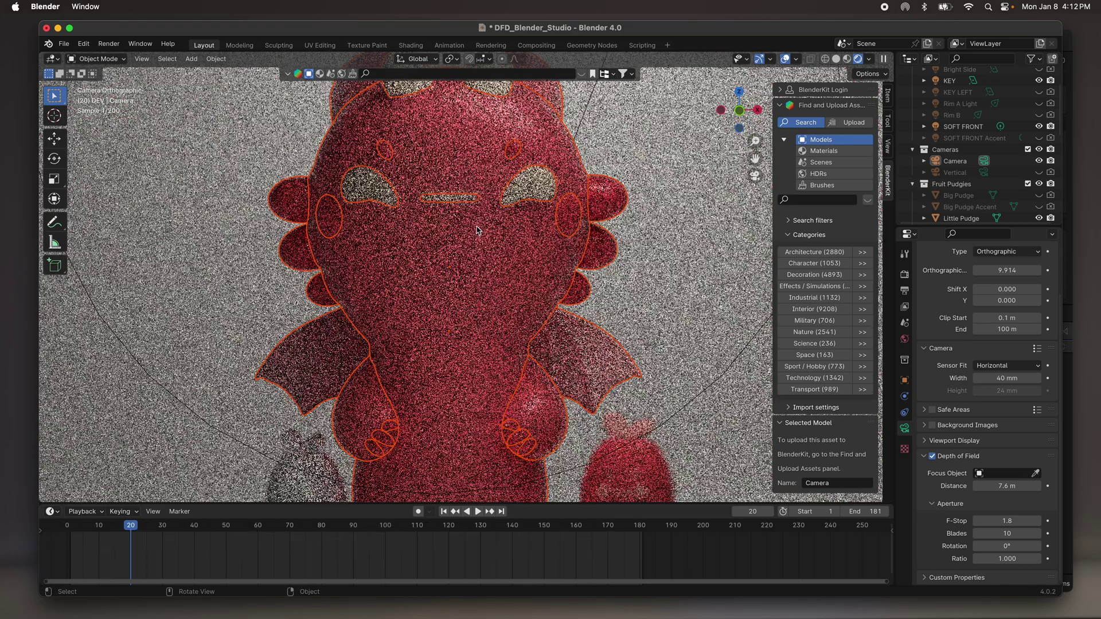
shift+scroll(478, 230, up, 3)
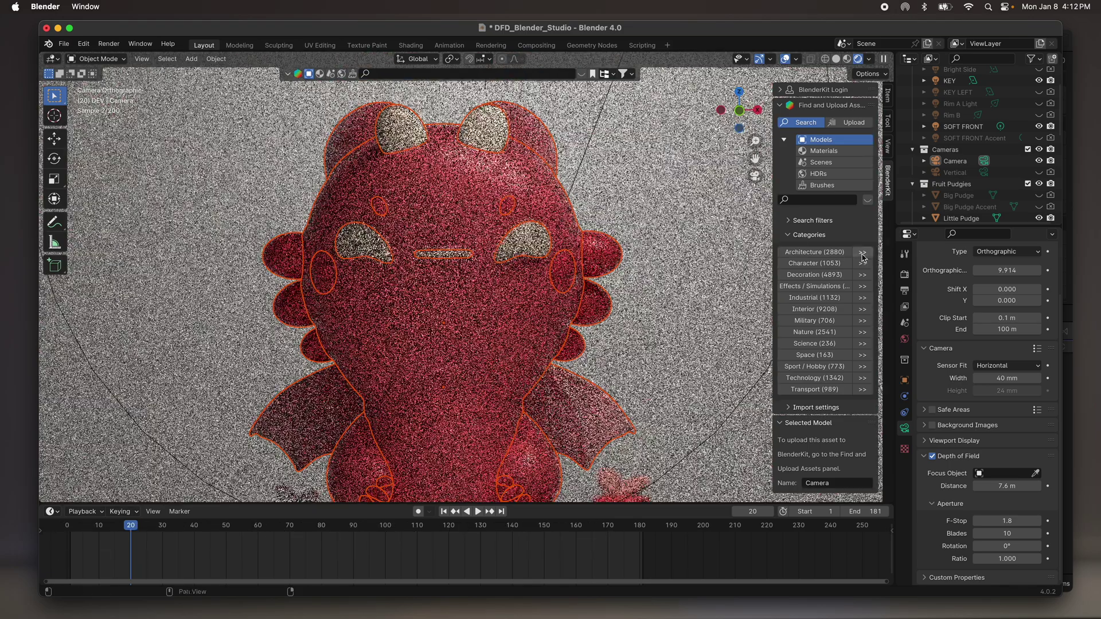
scroll(935, 290, up, 3)
click(904, 274)
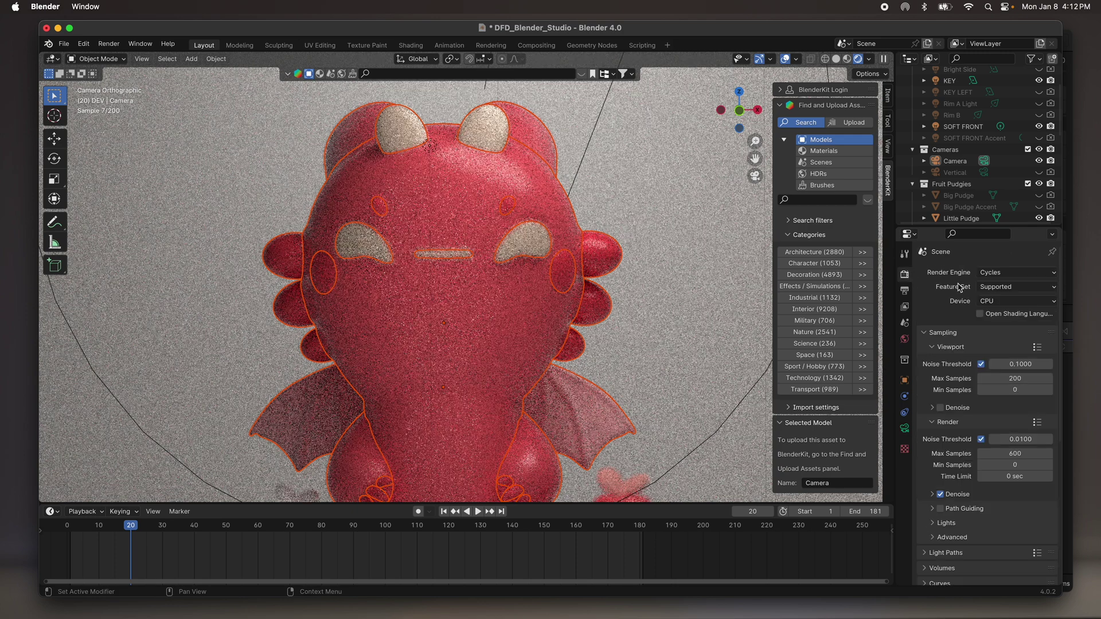
click(1017, 274)
click(995, 306)
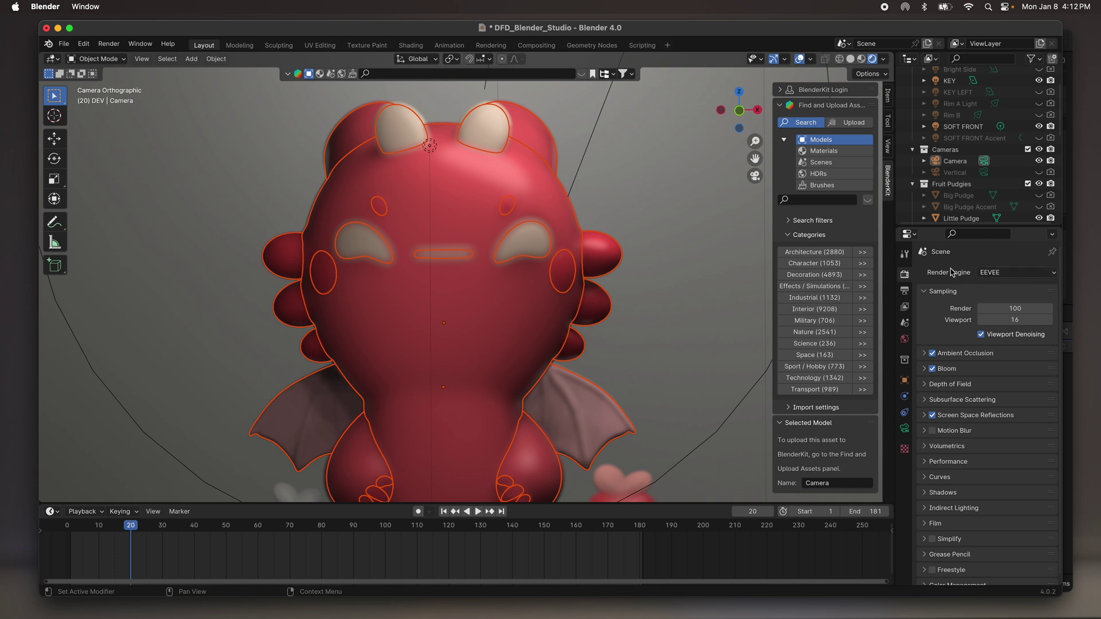
Set the camera's depth-of-field focus distance to 6.3 m to focus on the eyes, and select the back backdrop.
click(905, 429)
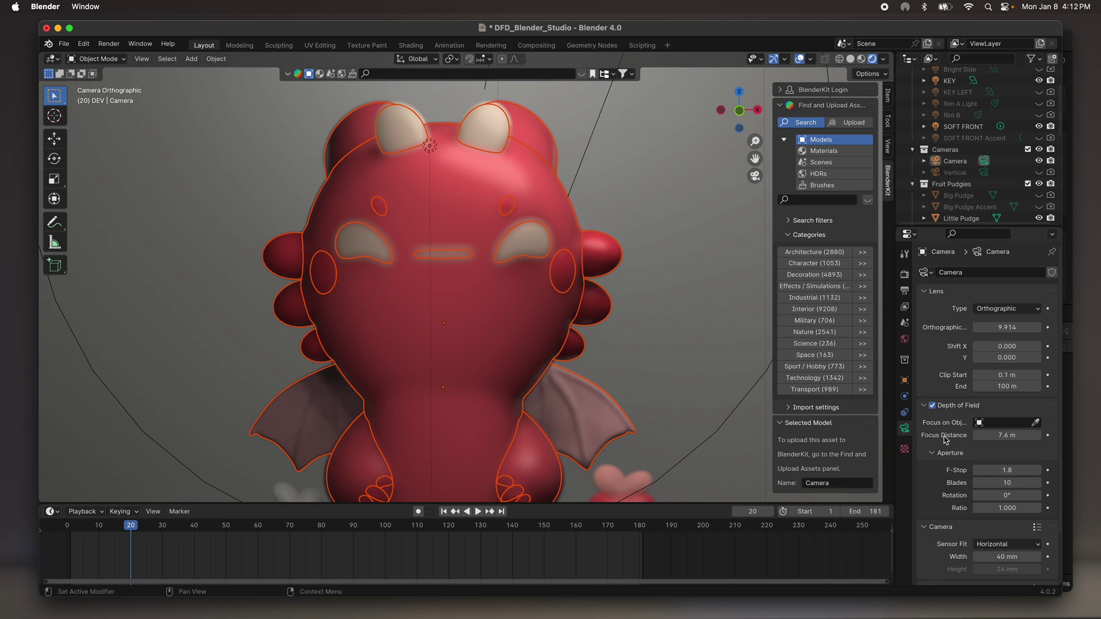
drag(1001, 435, 946, 435)
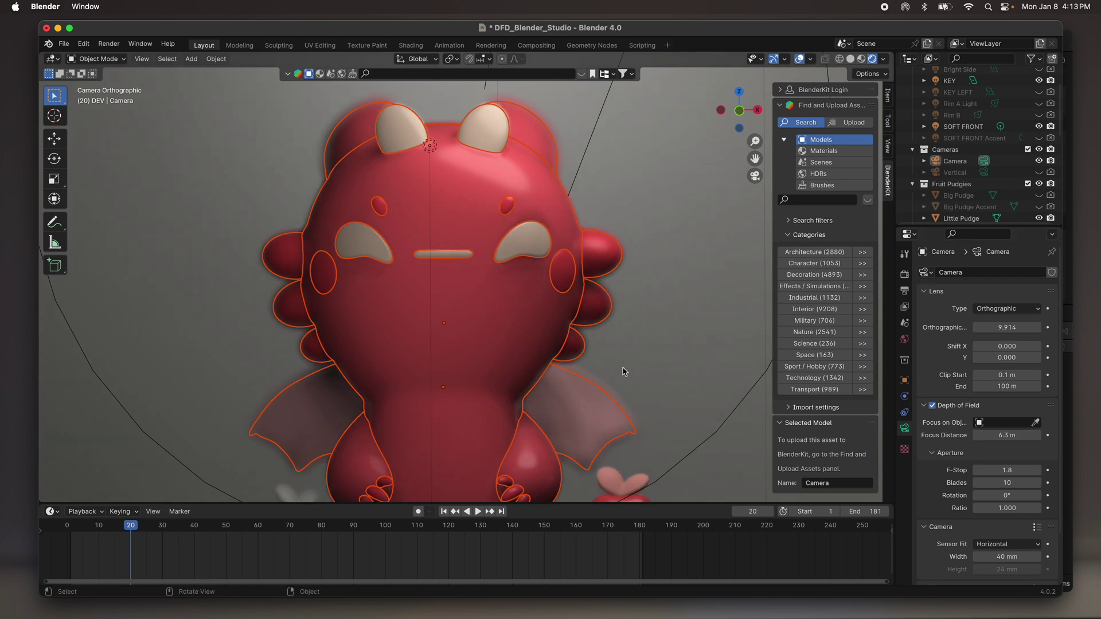
click(624, 372)
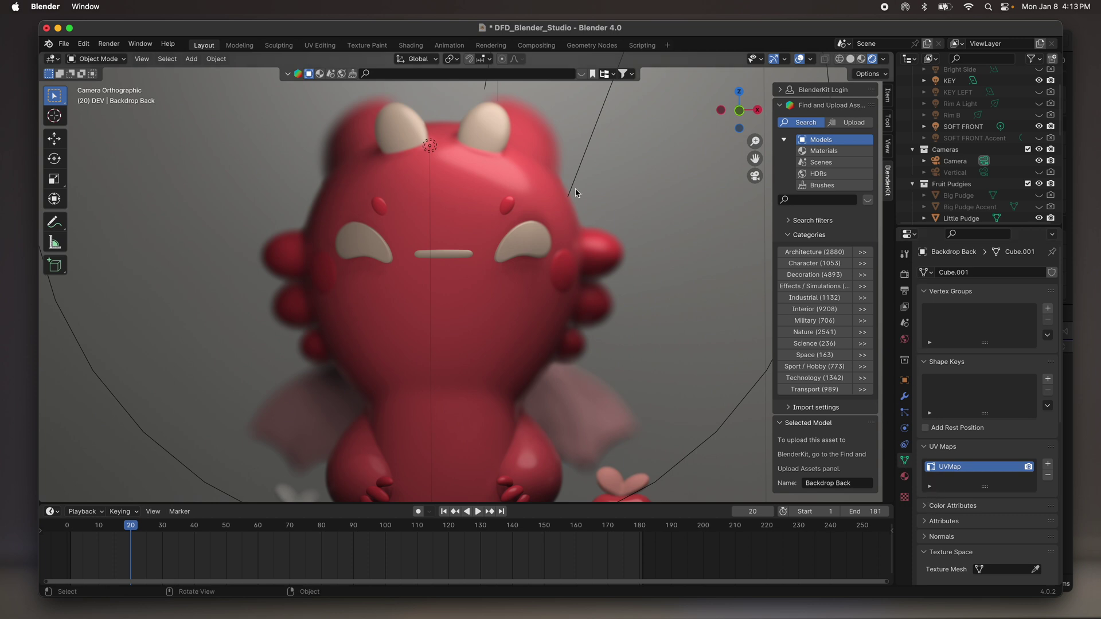
Leave the camera view to select the camera in the scene, and return to looking through it.
scroll(554, 162, down, 6)
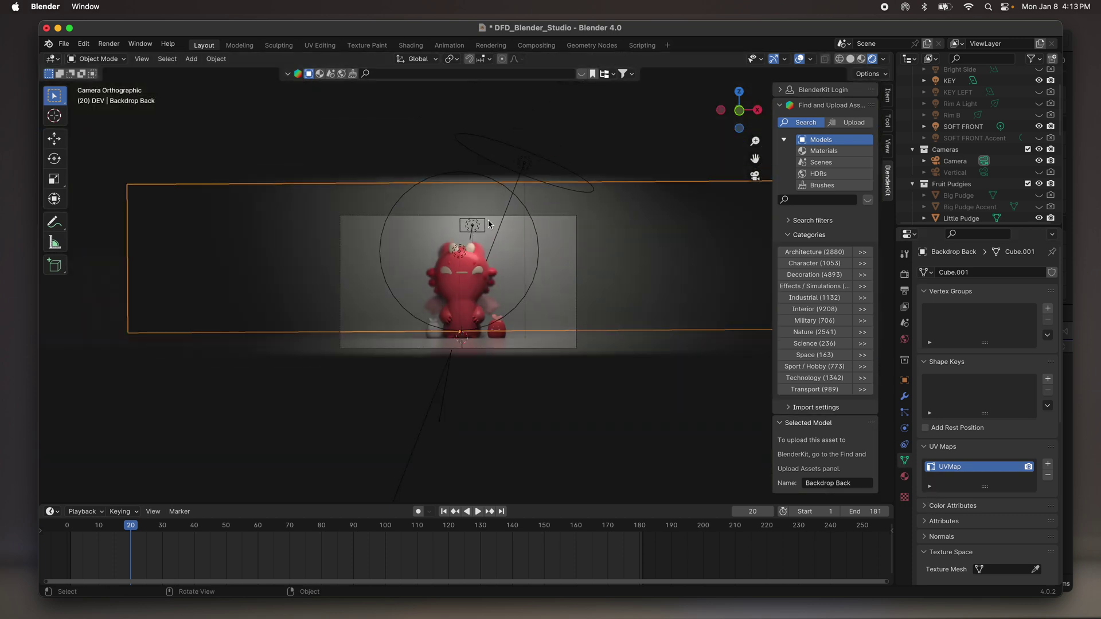
middle_drag(478, 226, 472, 237)
middle_drag(470, 236, 496, 120)
click(497, 121)
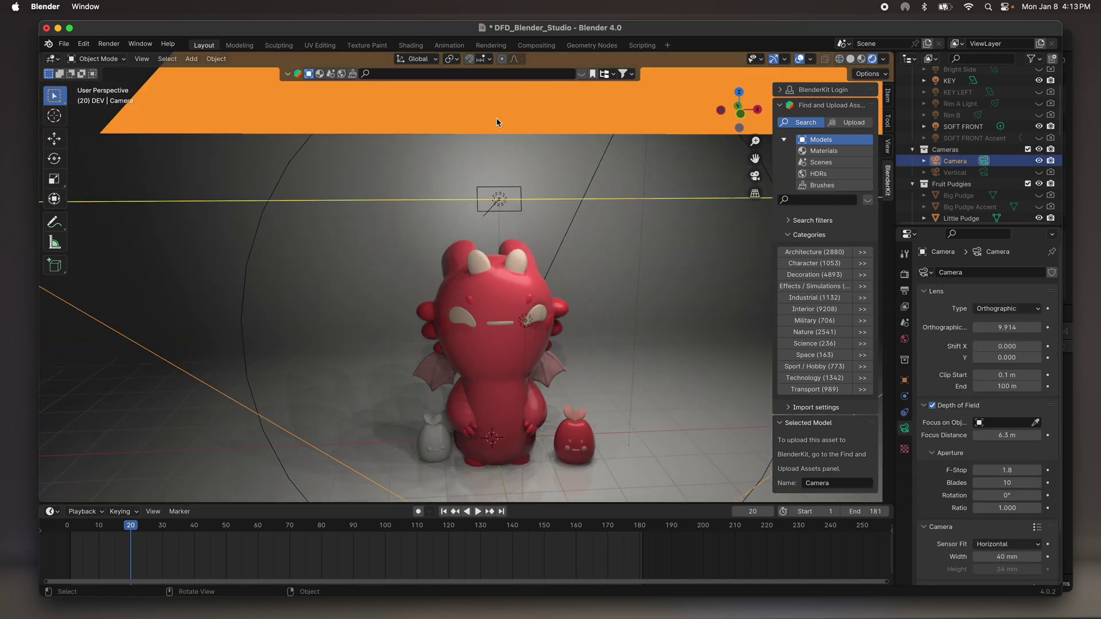
scroll(548, 288, down, 5)
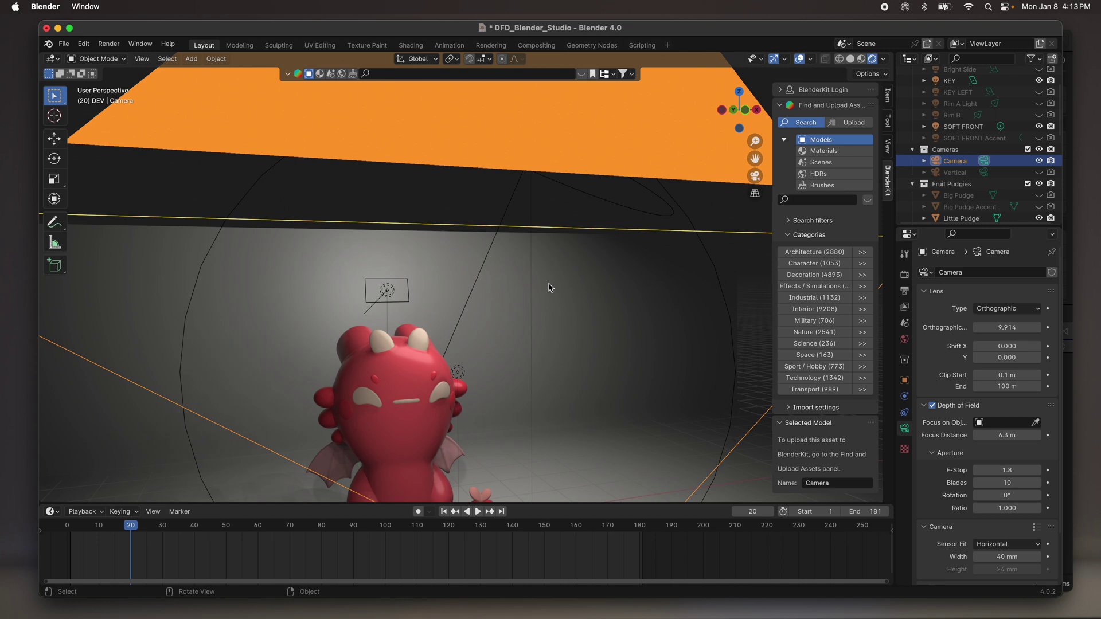
shift+scroll(549, 287, down, 1)
scroll(549, 288, down, 2)
key(KP_0)
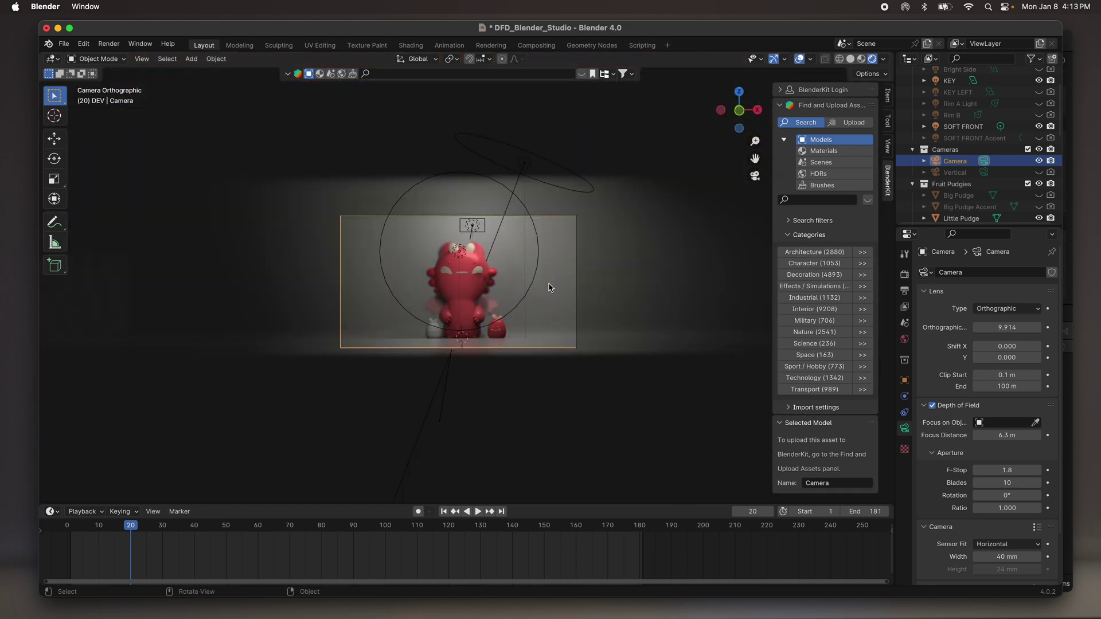
Raise the camera's depth-of-field F-Stop to 15.8 so more of the scene is in focus.
scroll(516, 270, up, 6)
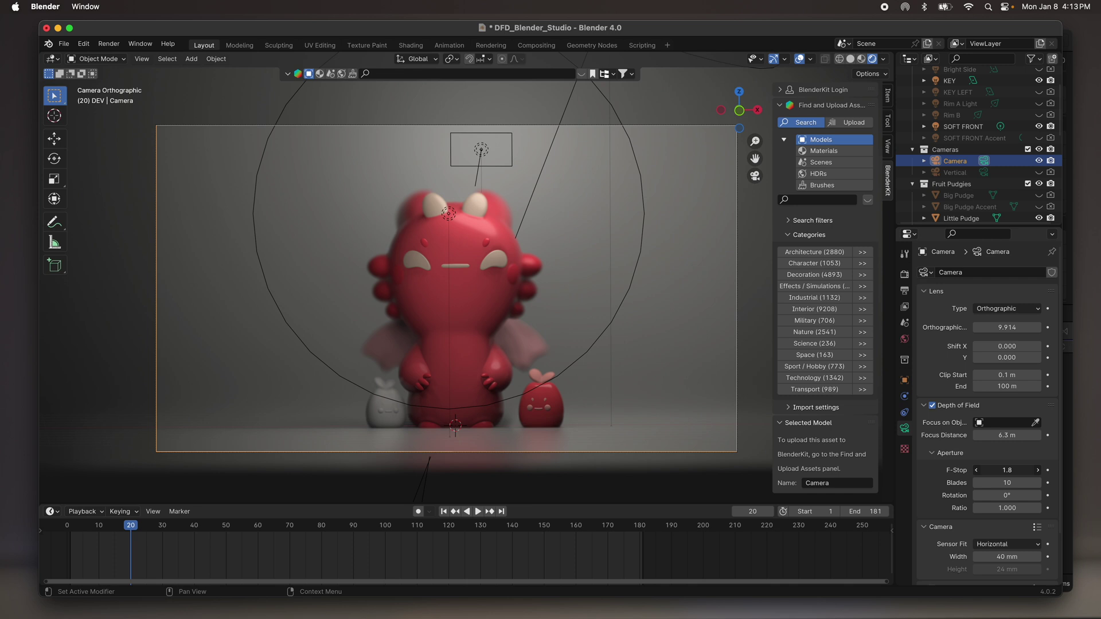
drag(1007, 470, 1073, 470)
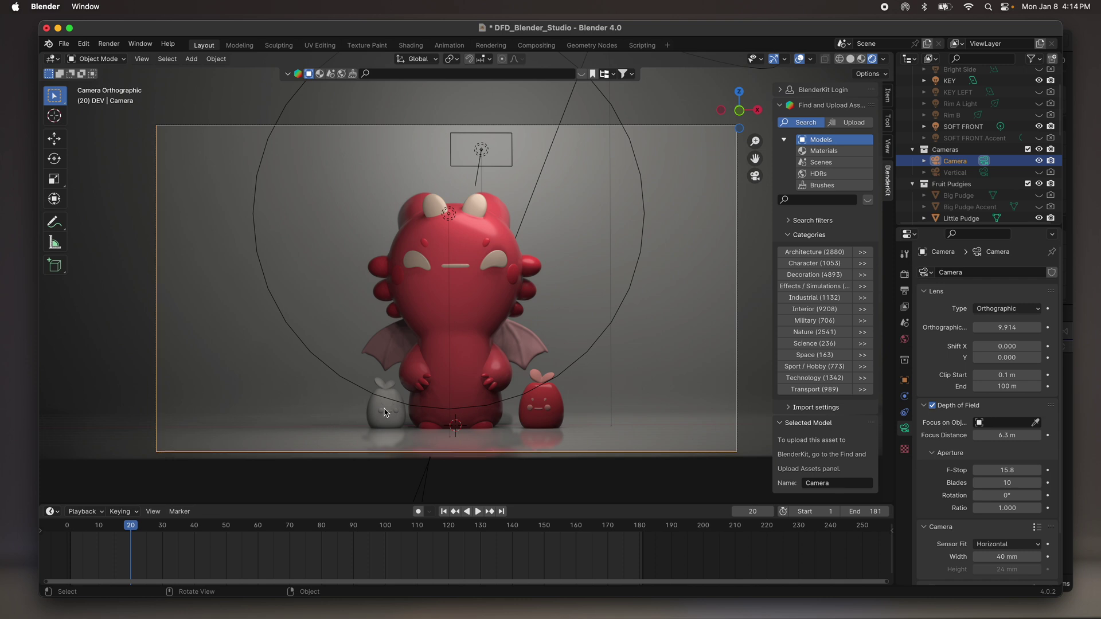
Select the small red pudge together with its leaf accent, leave the camera view, and scale both up well beyond their original size.
click(539, 382)
click(540, 396)
key(KP_0)
scroll(540, 397, down, 5)
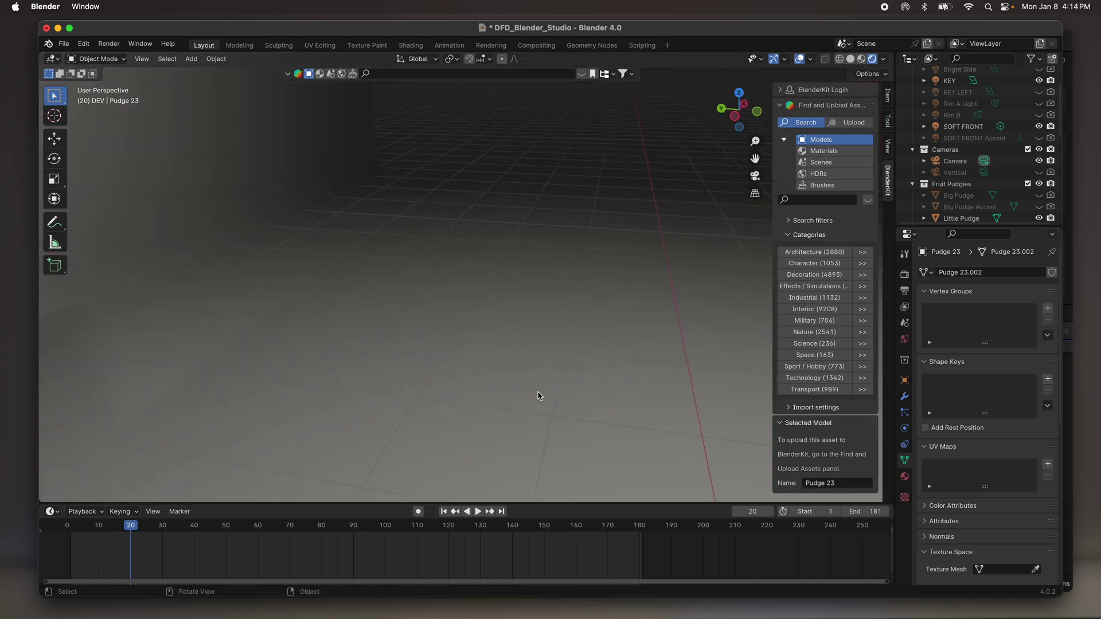
scroll(539, 396, down, 10)
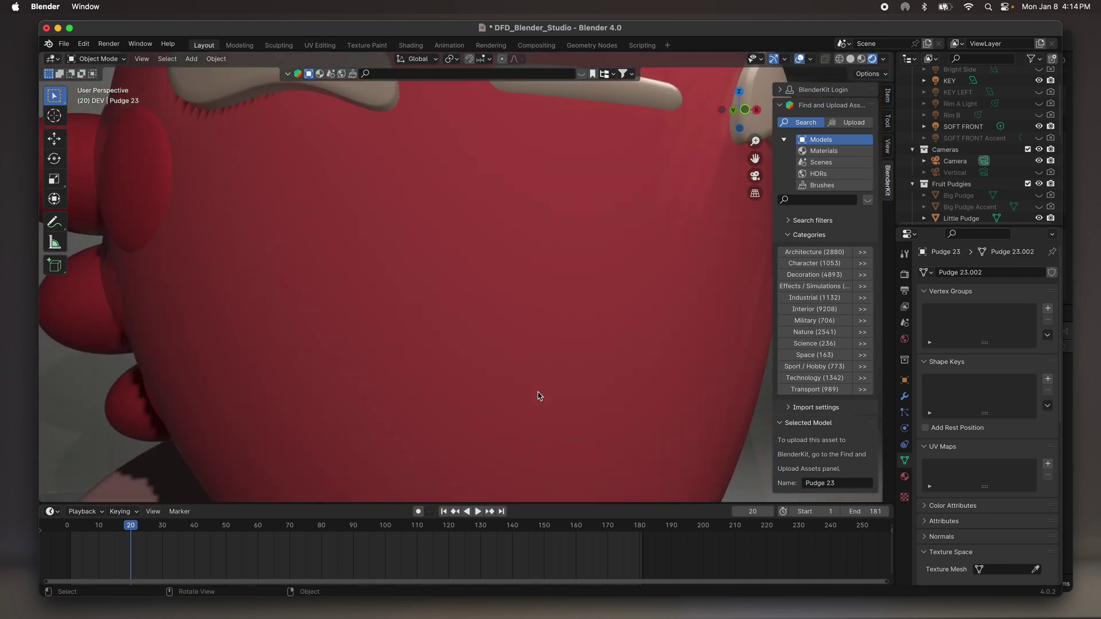
key(g)
drag(673, 491, 710, 67)
middle_drag(676, 344, 505, 333)
click(55, 180)
drag(504, 393, 559, 473)
Move the enlarged red pudge -2.215 m along Y toward the camera, and in the camera view shift it 0.70168 m along X.
middle_drag(559, 473, 499, 330)
scroll(499, 331, up, 3)
click(54, 139)
drag(504, 334, 355, 358)
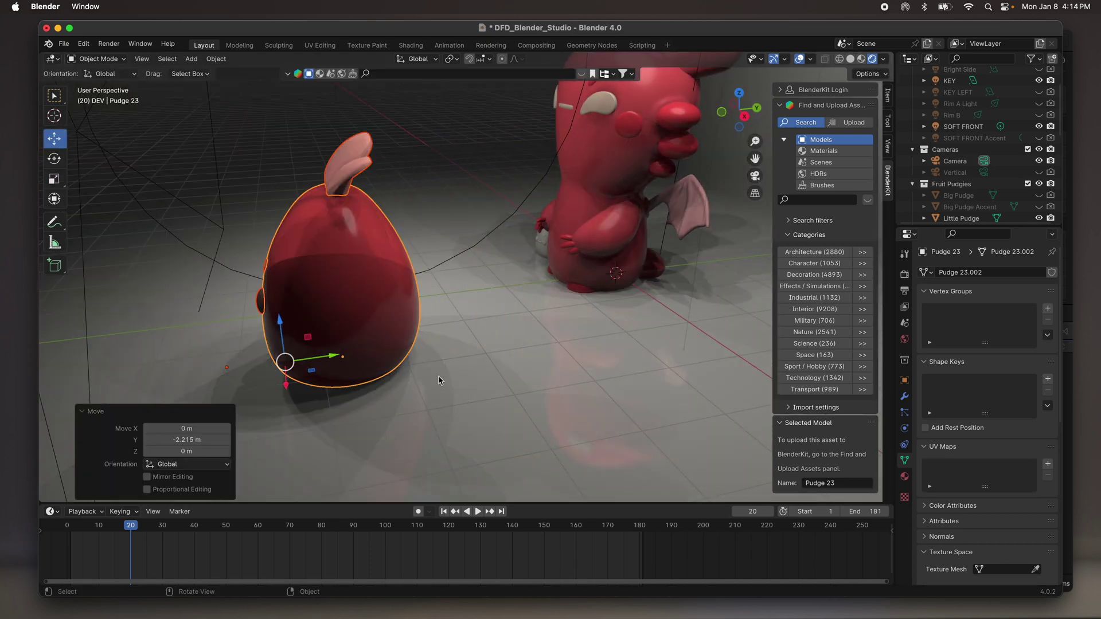
key(KP_0)
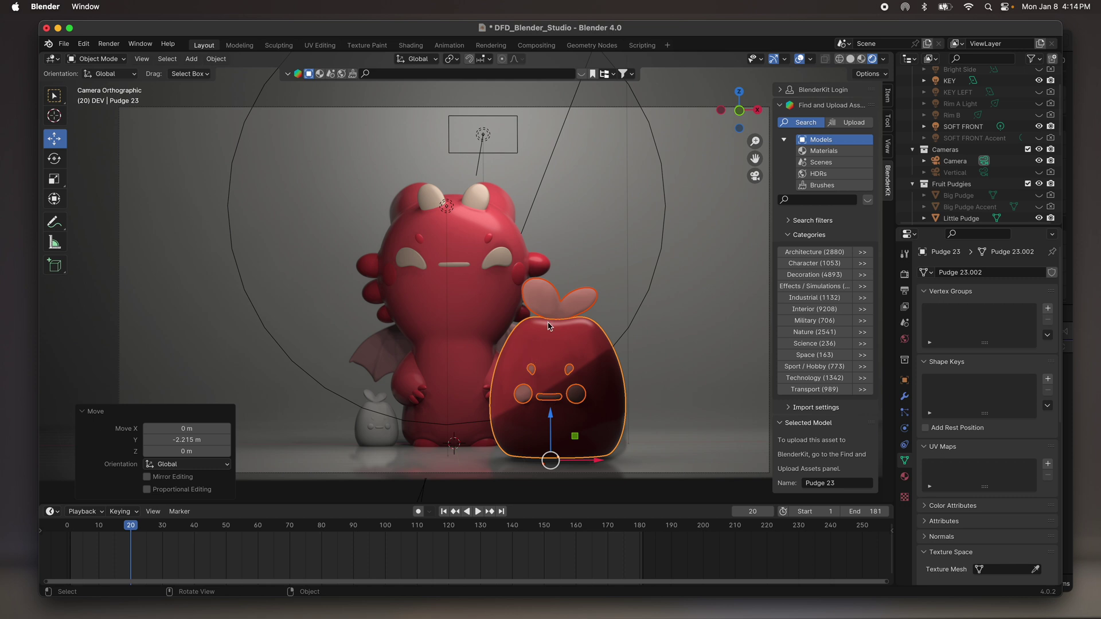
click(594, 273)
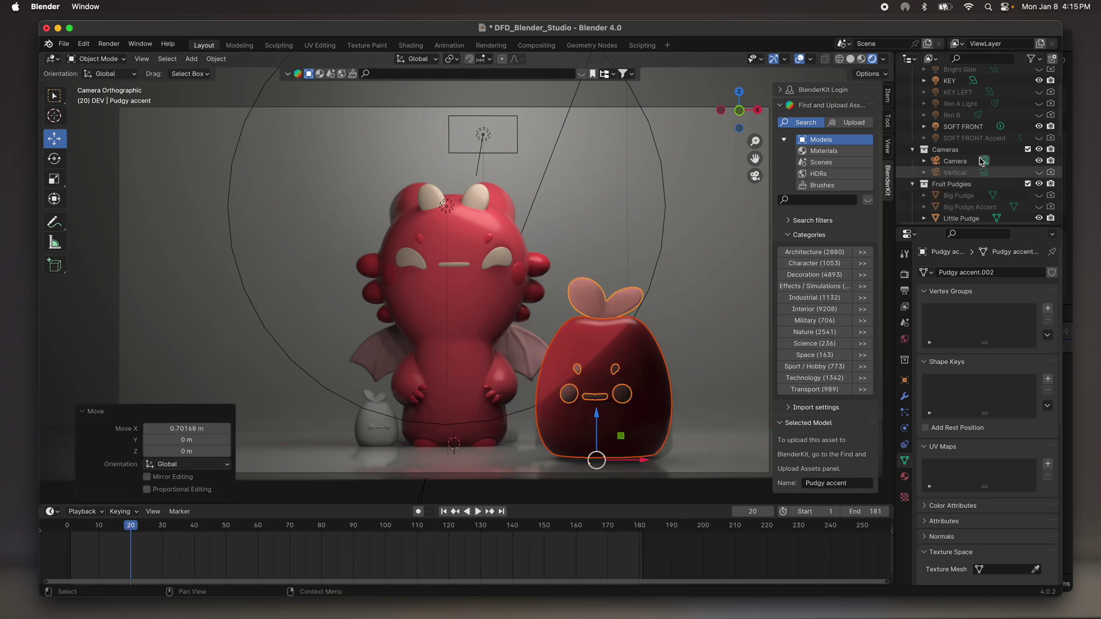
Select the camera in the Cameras collection and turn off its depth of field.
scroll(975, 164, up, 1)
click(957, 170)
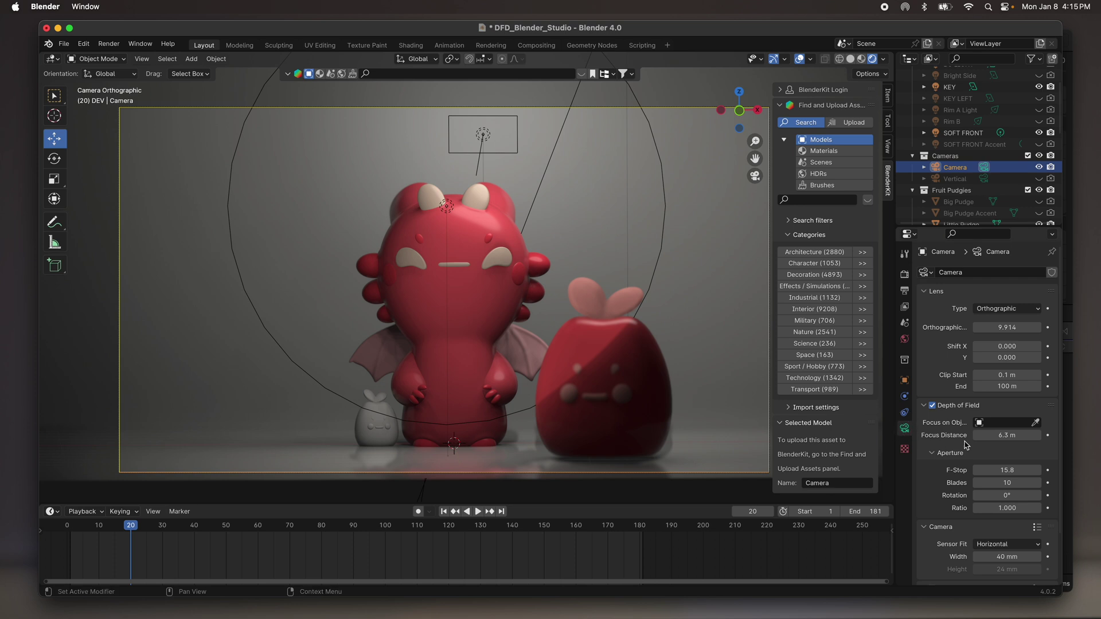
scroll(957, 453, down, 3)
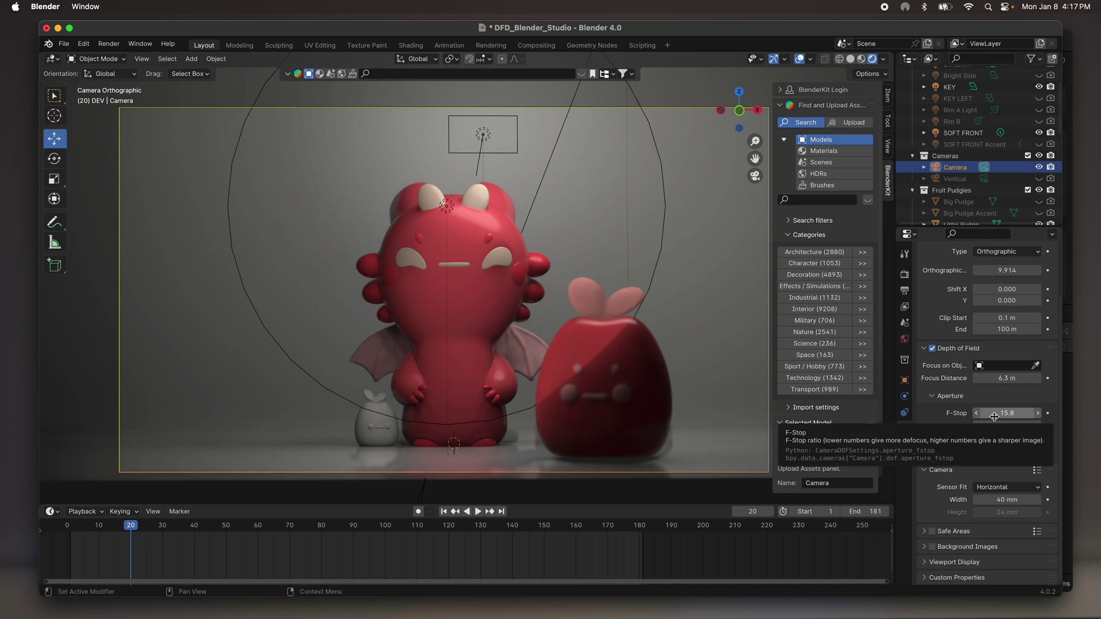
click(932, 348)
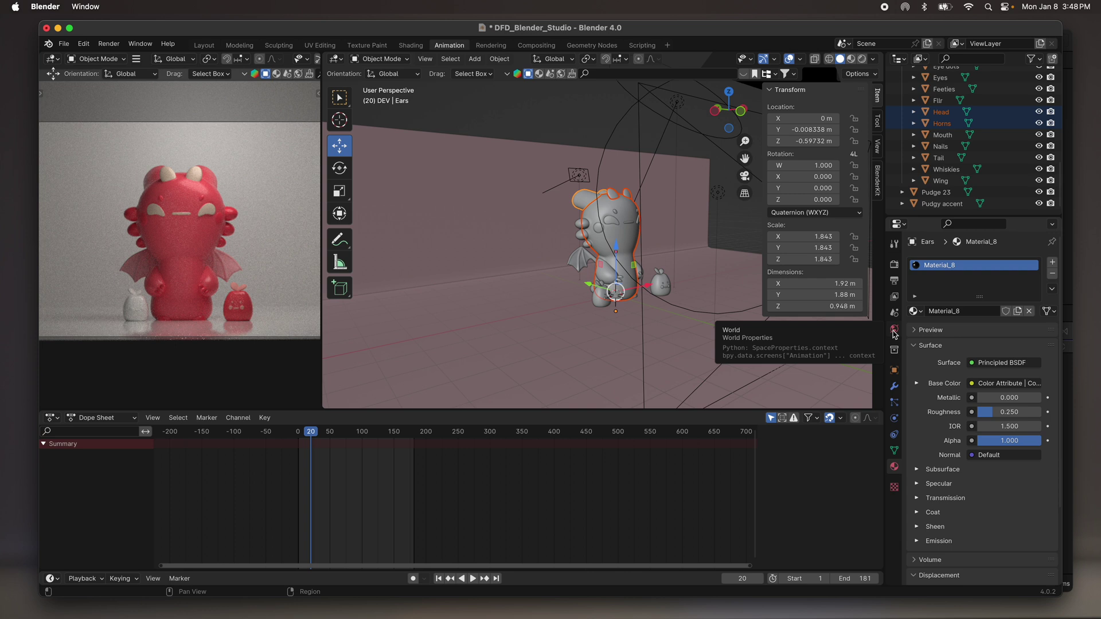
Try lighter tints for the world background color, ending on a saturated blue.
click(895, 331)
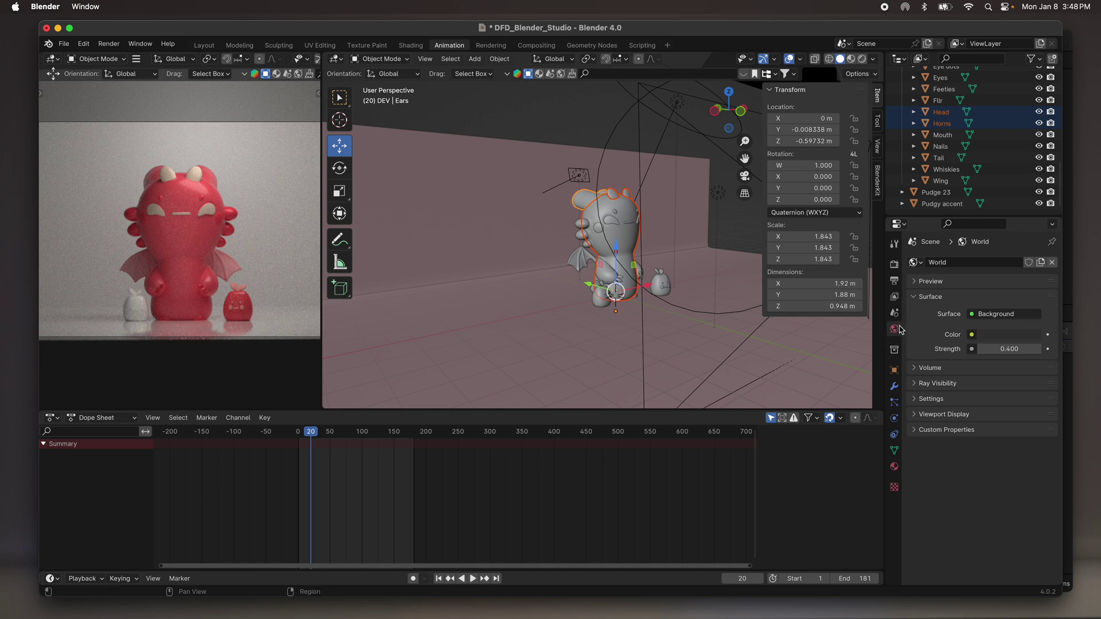
click(1007, 335)
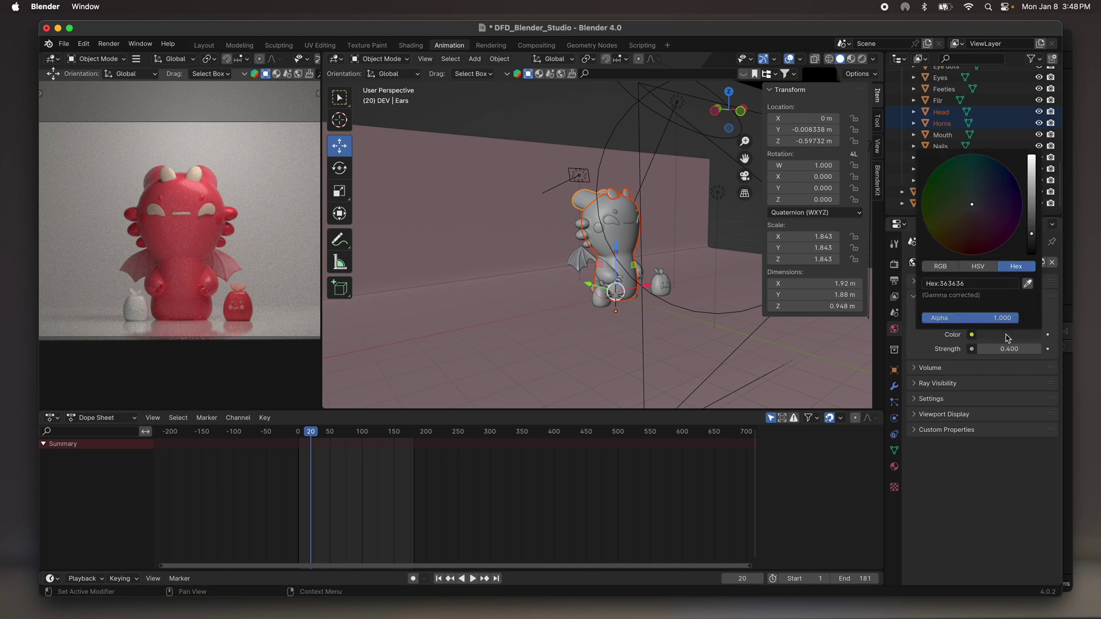
drag(1032, 234, 961, 209)
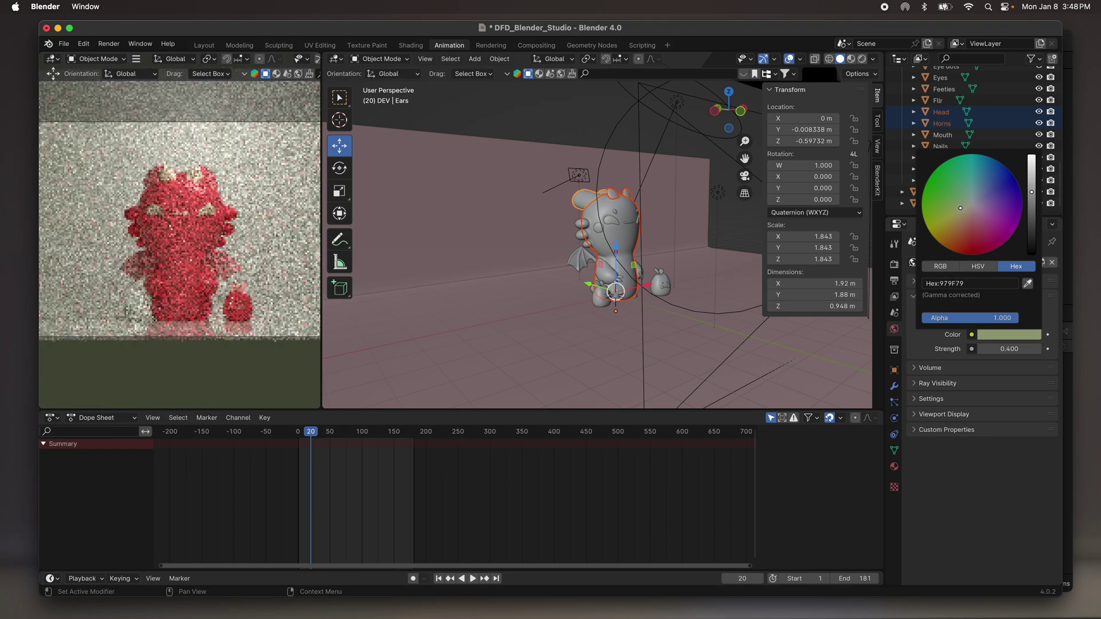
drag(961, 209, 1005, 181)
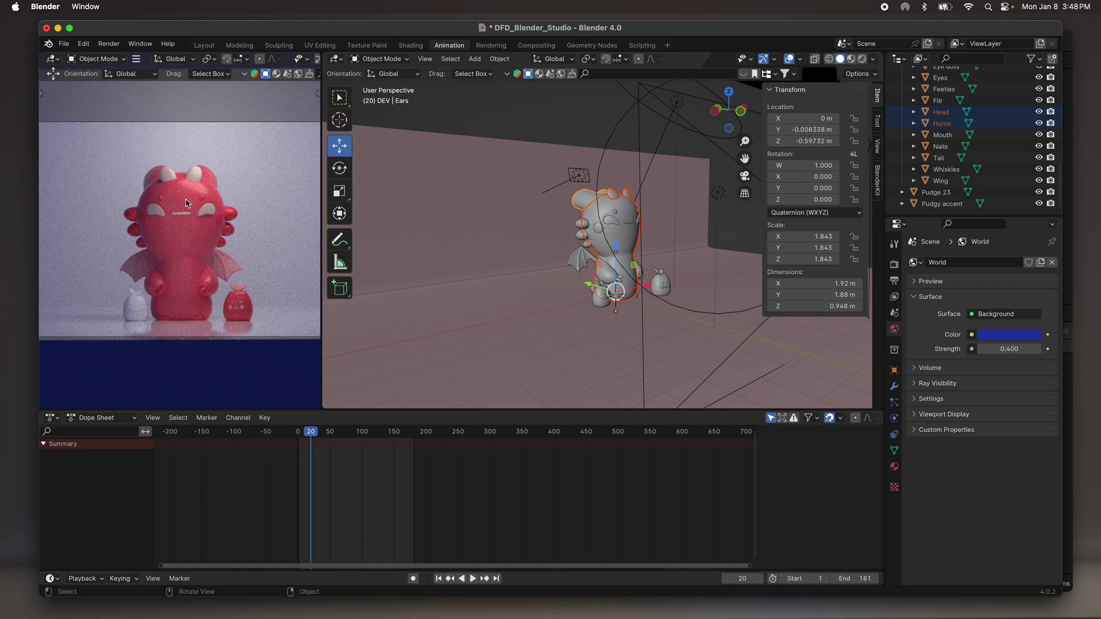
Darken the world background color to black, and lighten it to the dark grey 212121.
click(999, 338)
drag(1030, 188, 1029, 258)
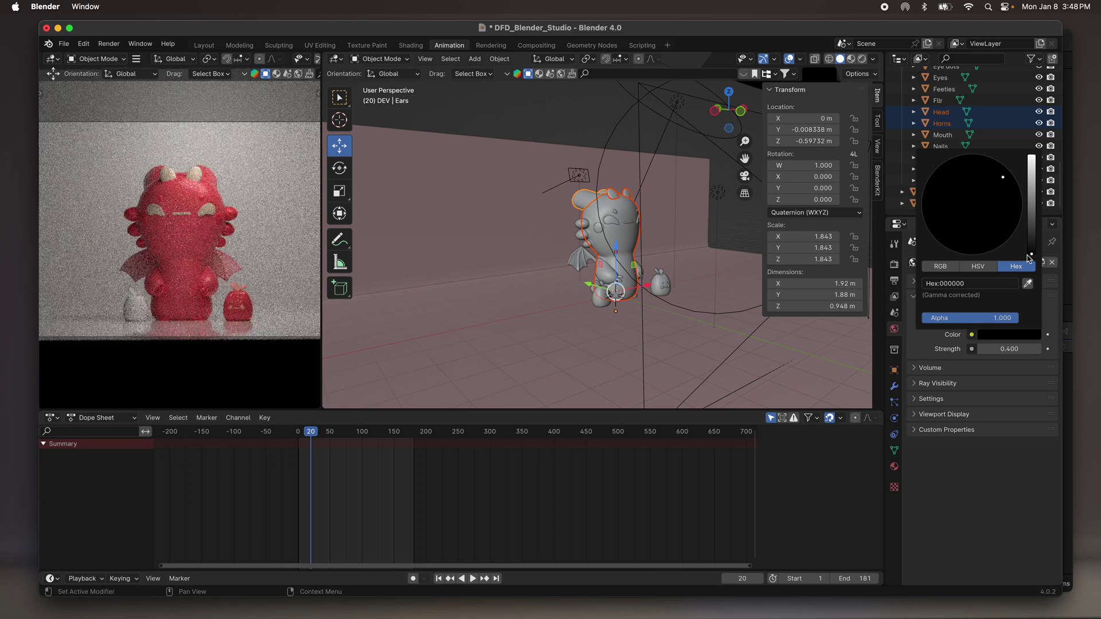
click(1002, 335)
drag(1031, 254, 1031, 245)
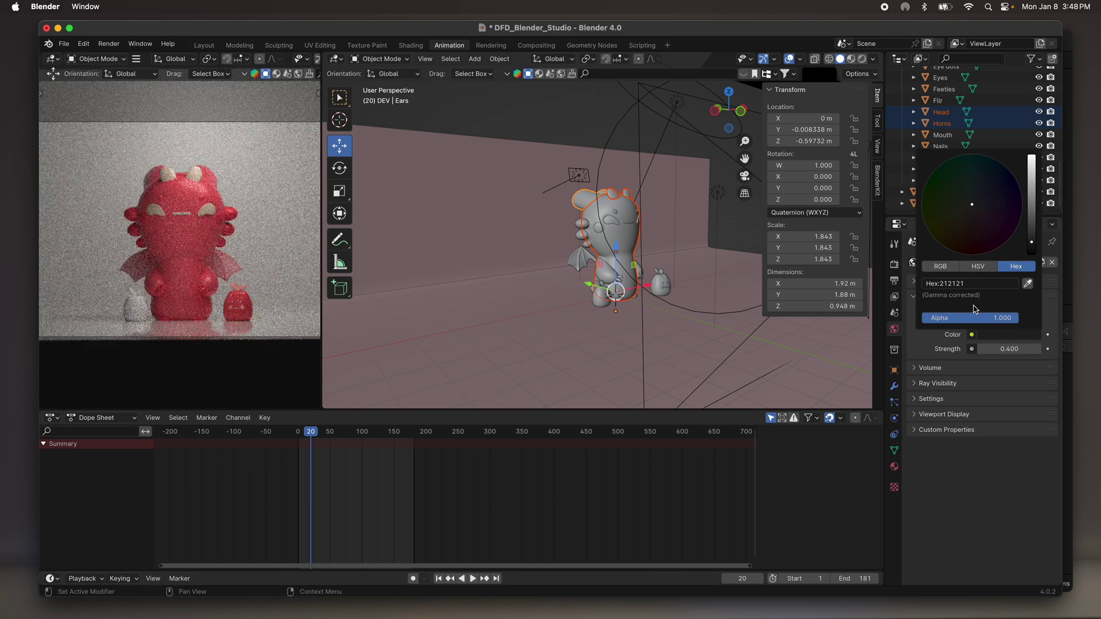
Reset the world background's strength and color to their default values.
mouse_move(1005, 350)
mouse_down()
mouse_move(1041, 350)
mouse_move(1009, 349)
mouse_up()
right_click(1005, 349)
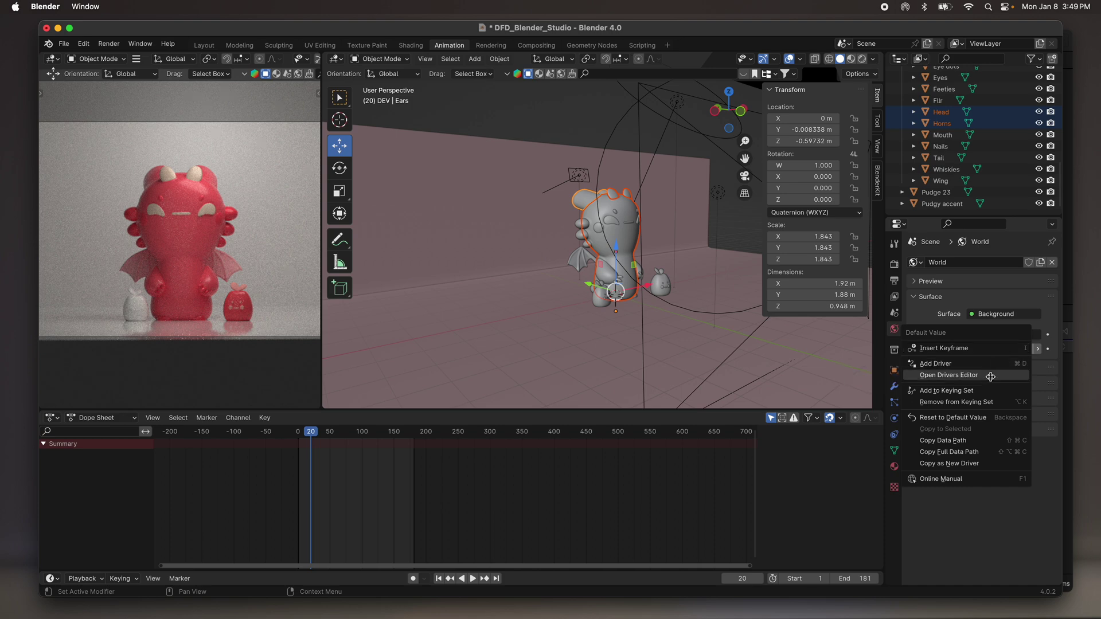
click(973, 420)
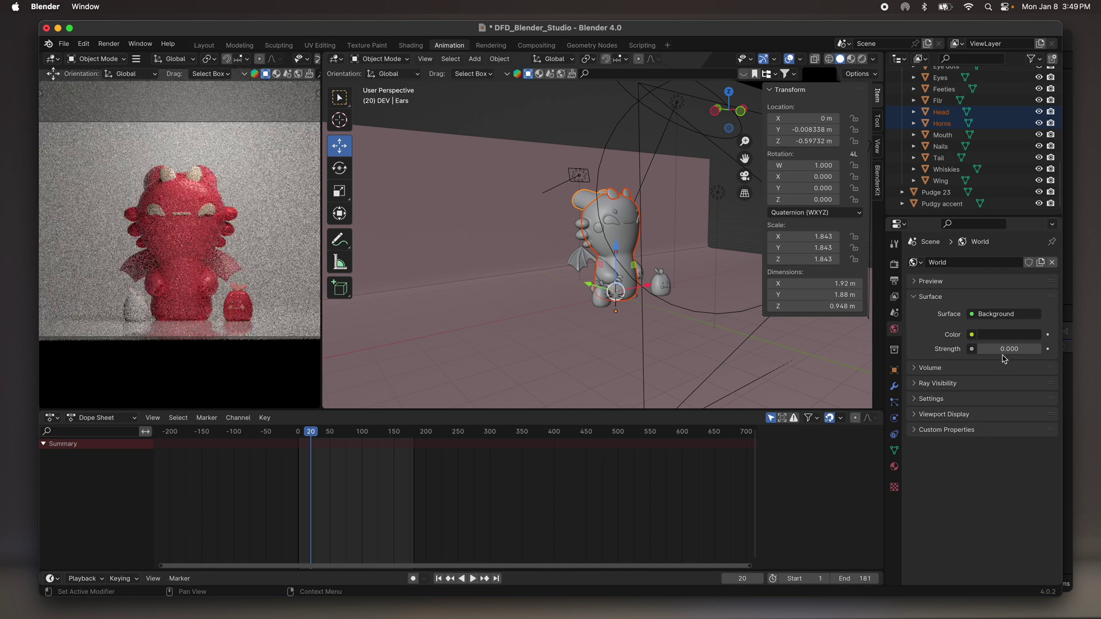
right_click(1001, 338)
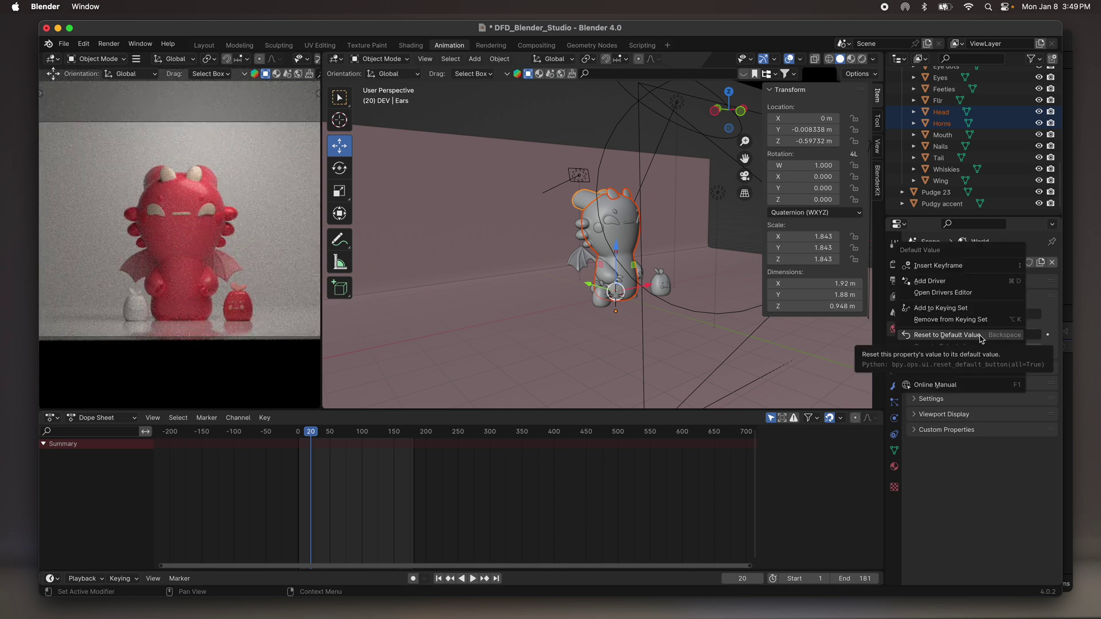
click(983, 339)
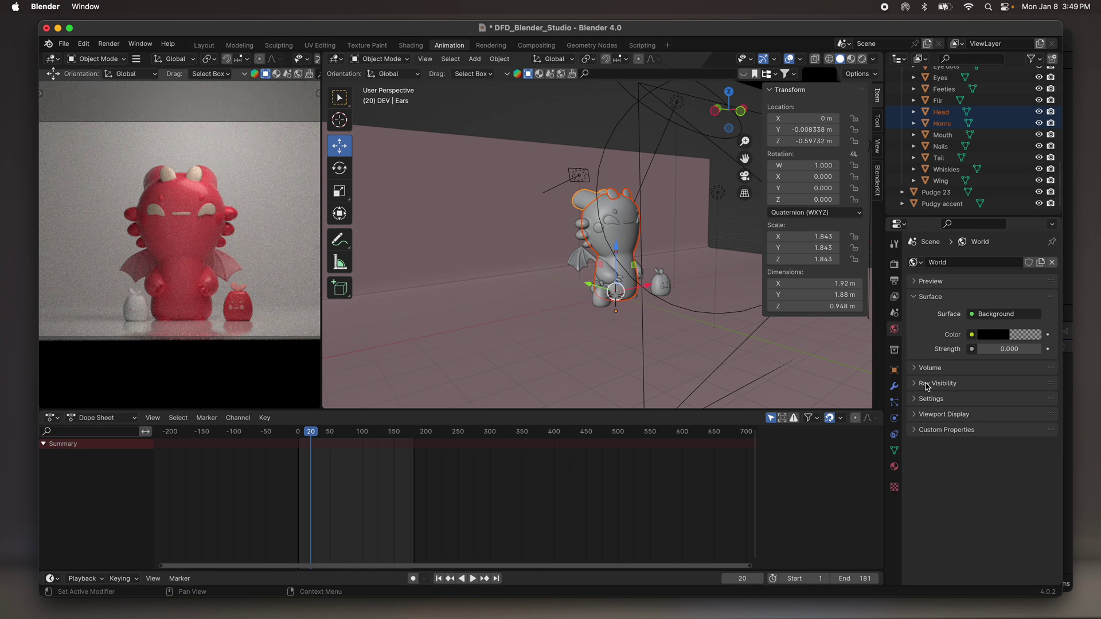
Examine the scene's output settings, including resolution, frame rate, frame range and file format.
click(894, 281)
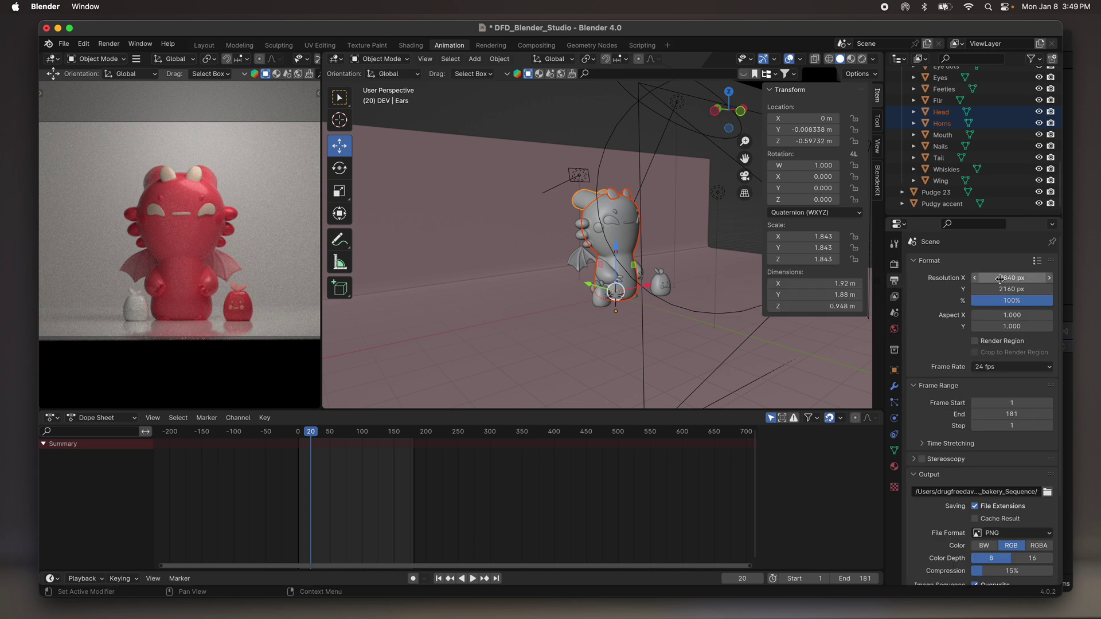
click(1039, 263)
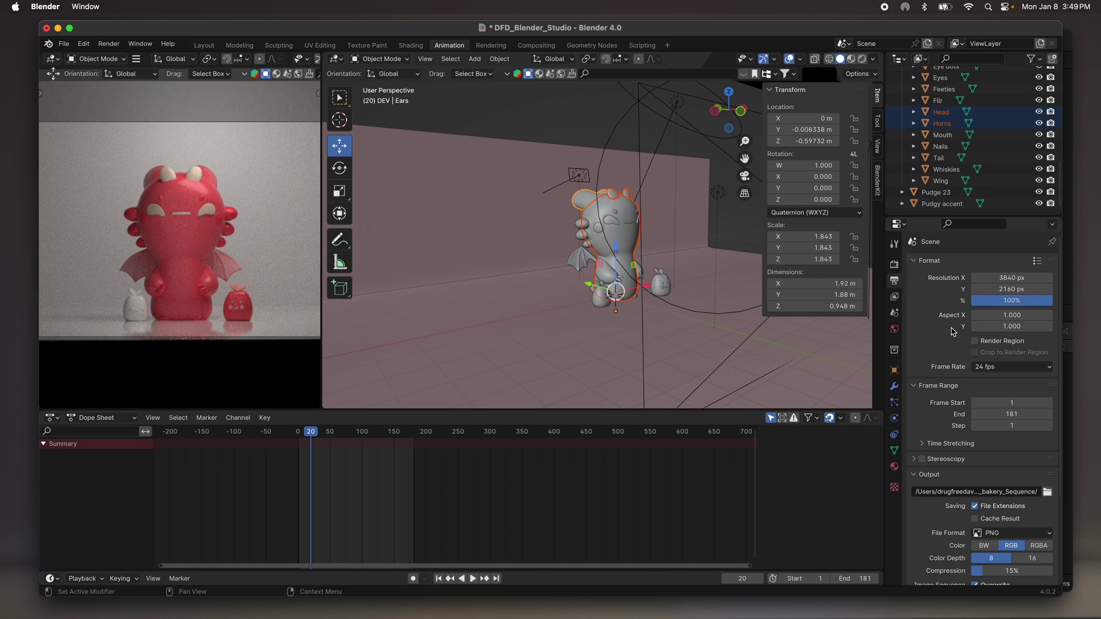
scroll(938, 395, down, 3)
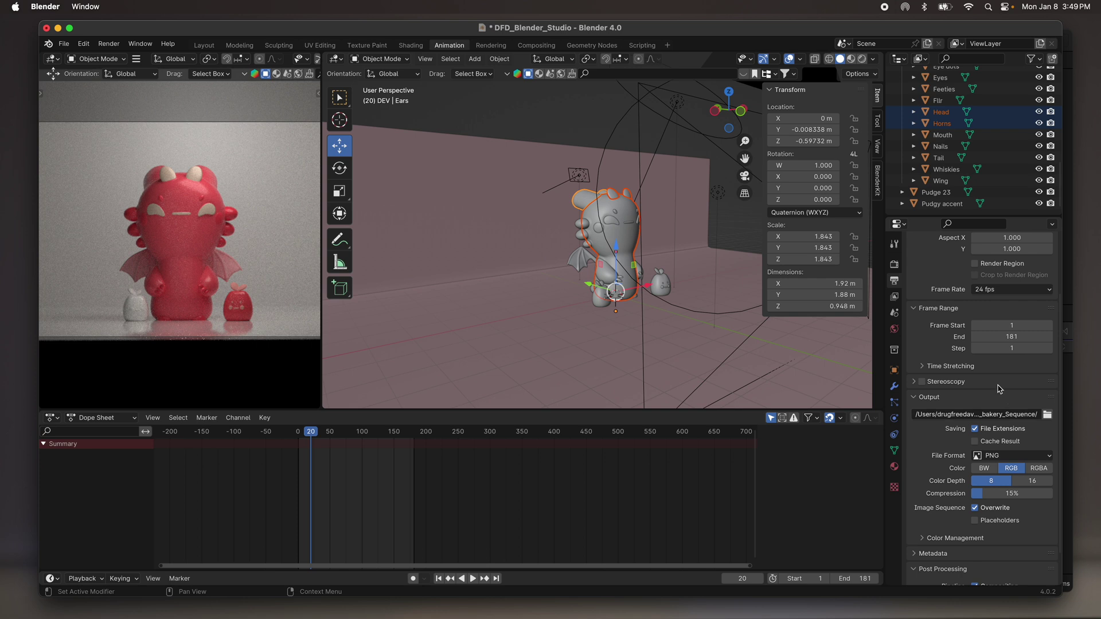
scroll(985, 453, down, 2)
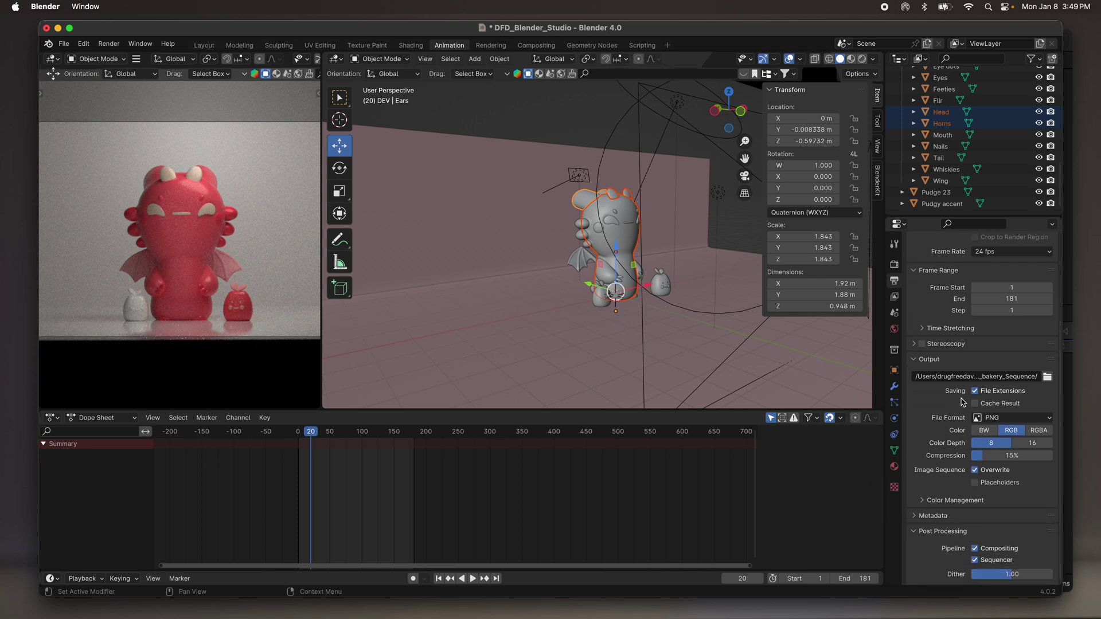
scroll(963, 402, up, 5)
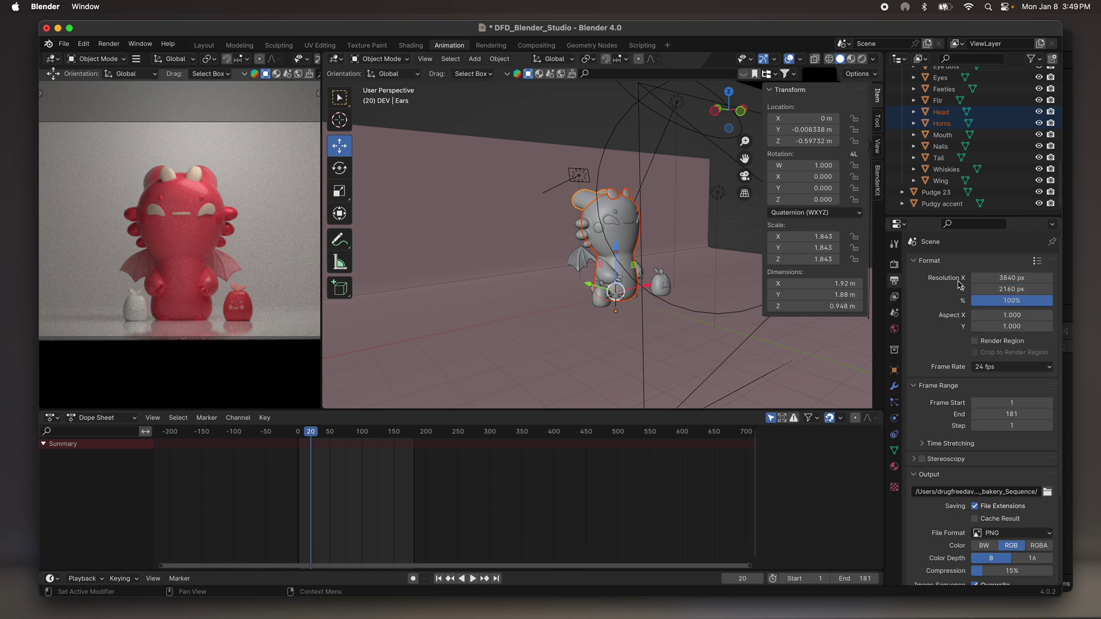
Examine the Cycles render settings, including the noise thresholds, maximum samples and denoising options.
click(894, 267)
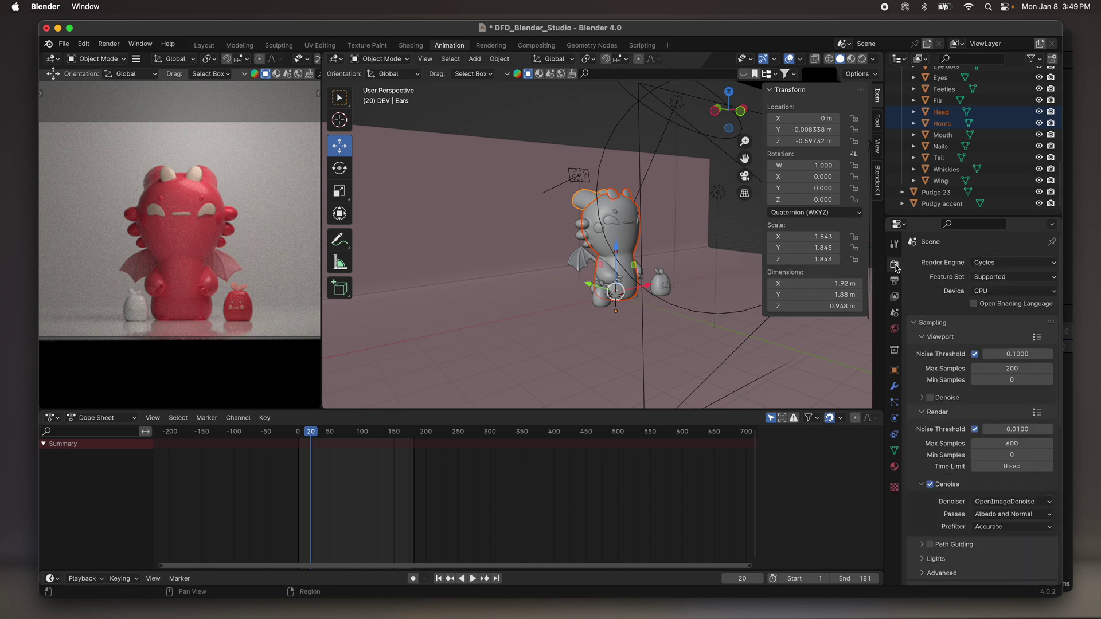
scroll(951, 424, down, 3)
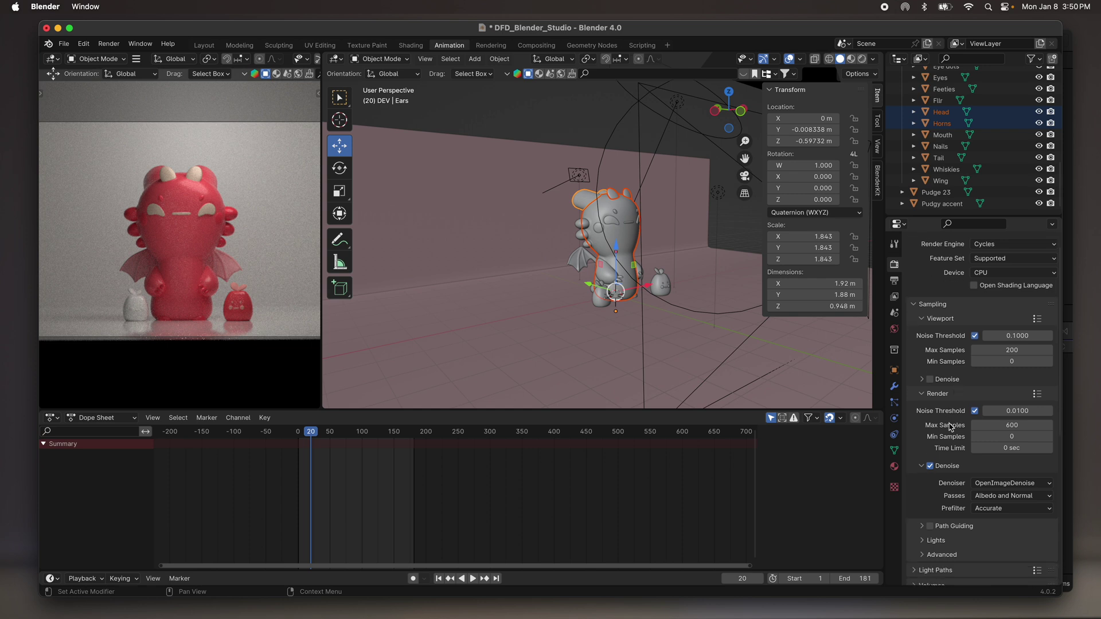
drag(1011, 405, 996, 405)
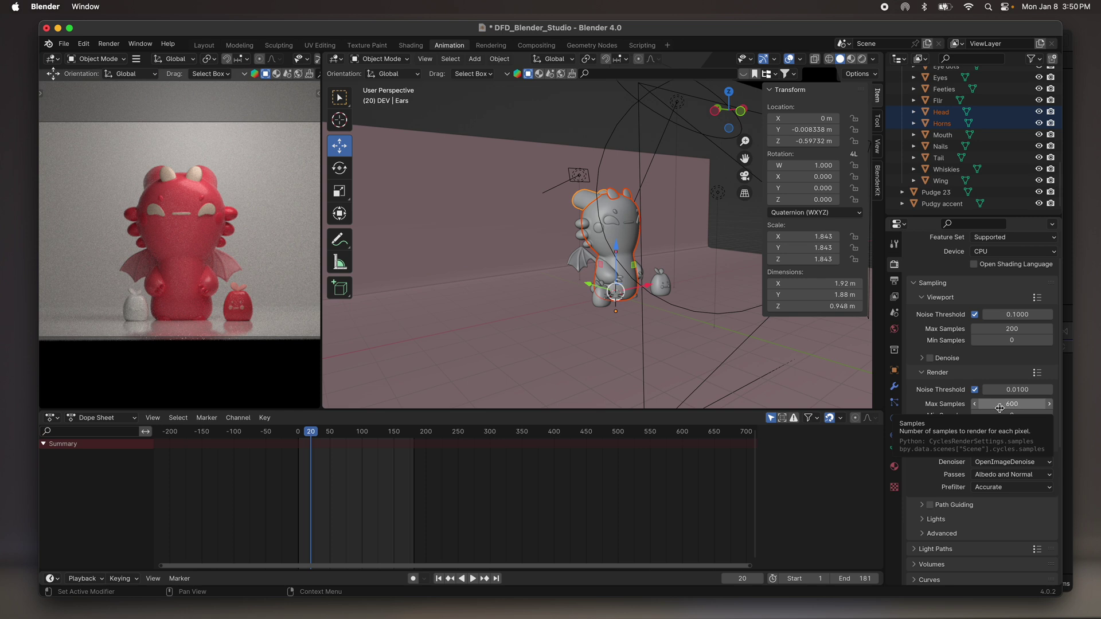
scroll(1005, 407, down, 2)
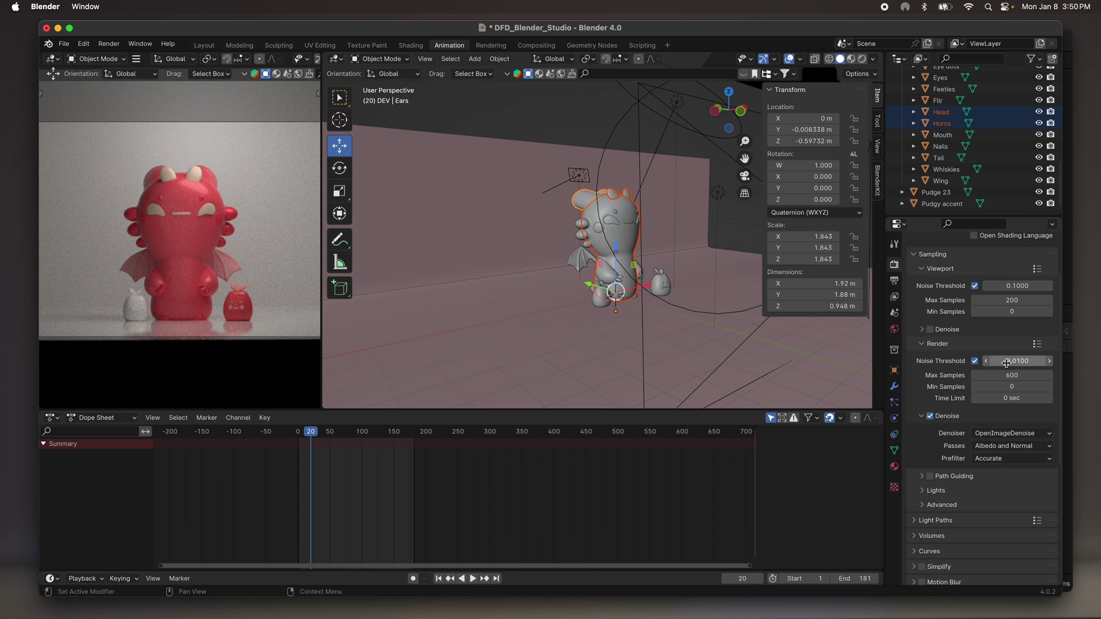
scroll(946, 396, down, 3)
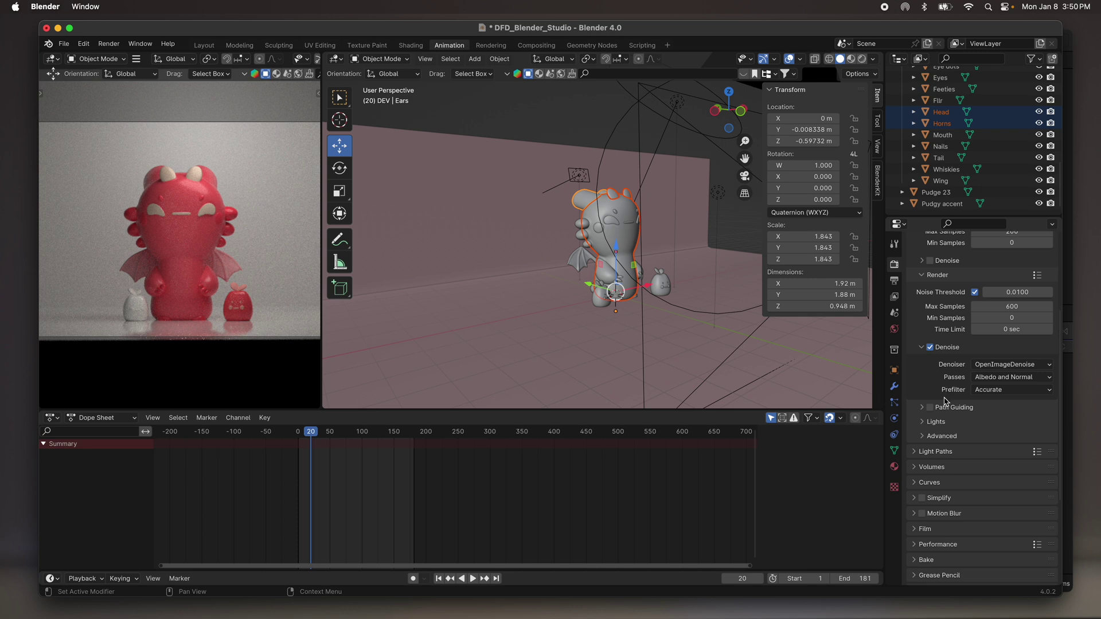
Toggle denoising off and back on for the final render, and on and back off for the viewport.
click(930, 348)
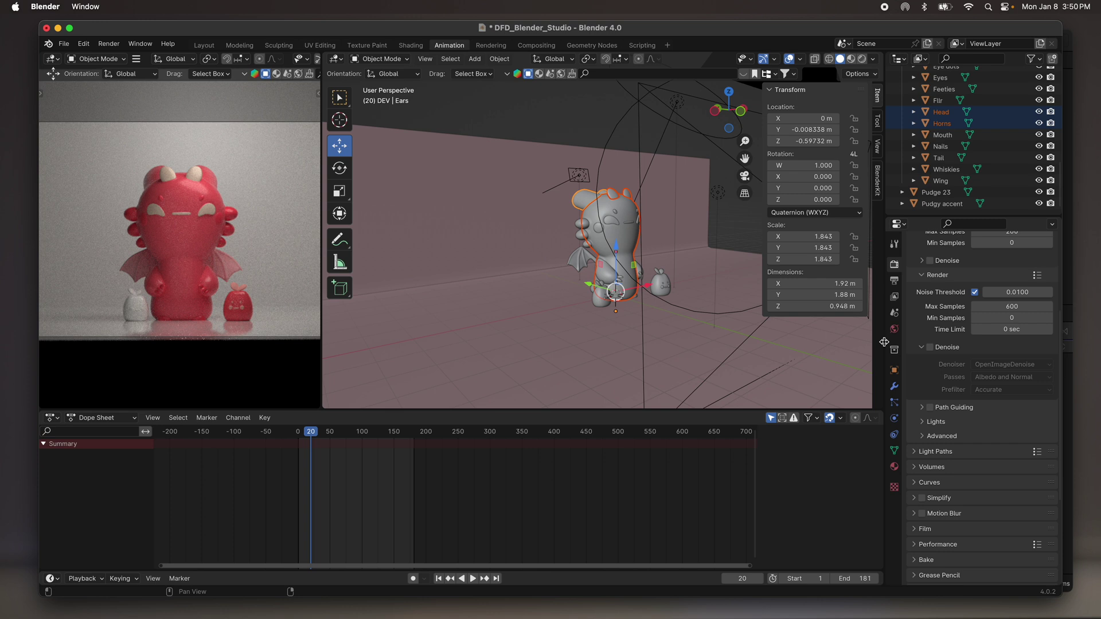
click(930, 348)
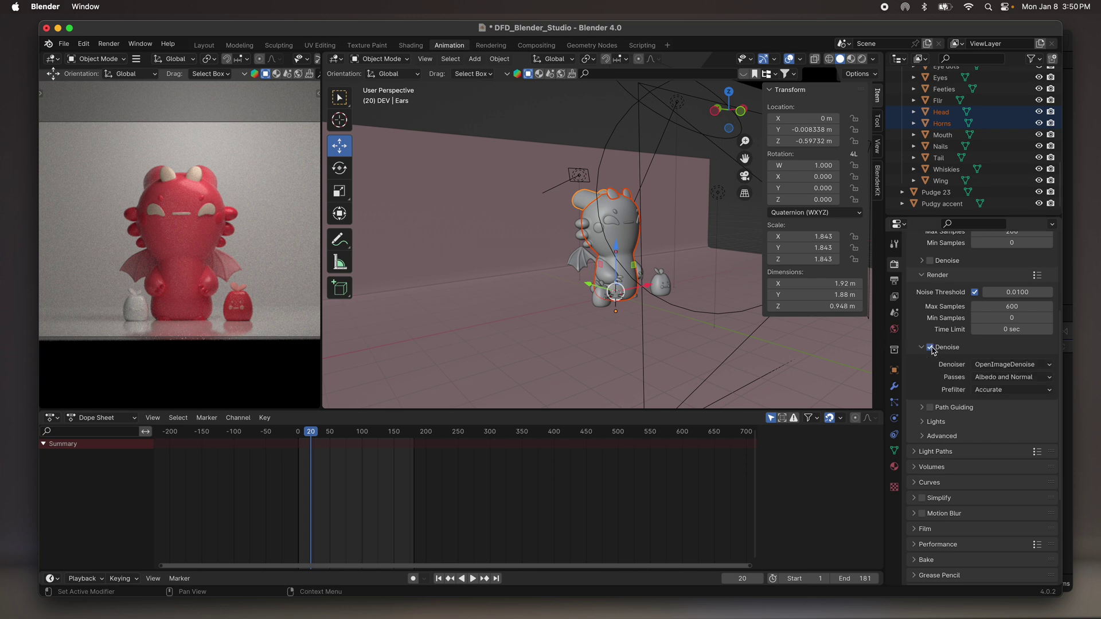
scroll(933, 339, up, 3)
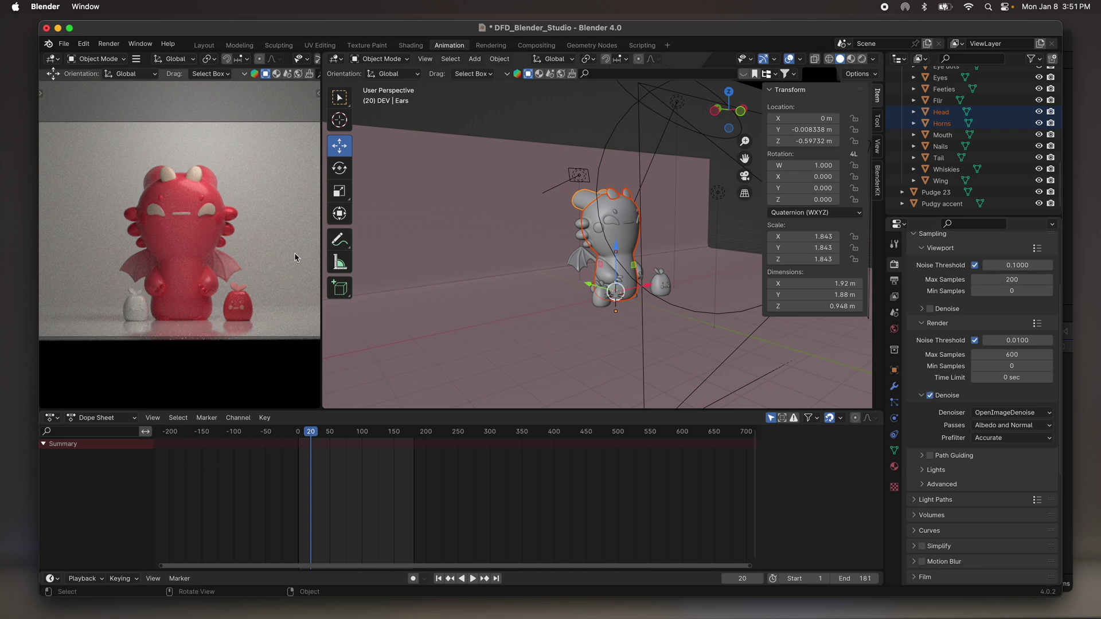
click(930, 308)
click(929, 309)
Examine the remaining Cycles render settings down to Color Management, and inspect the dragon in the rendered preview.
scroll(923, 344, down, 4)
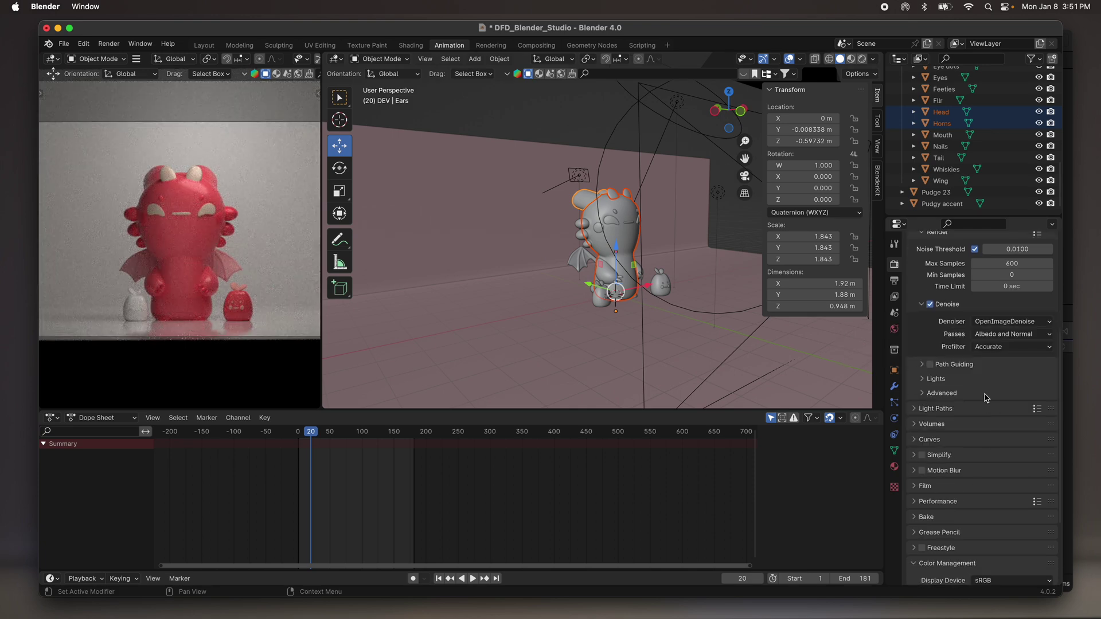
scroll(973, 397, down, 5)
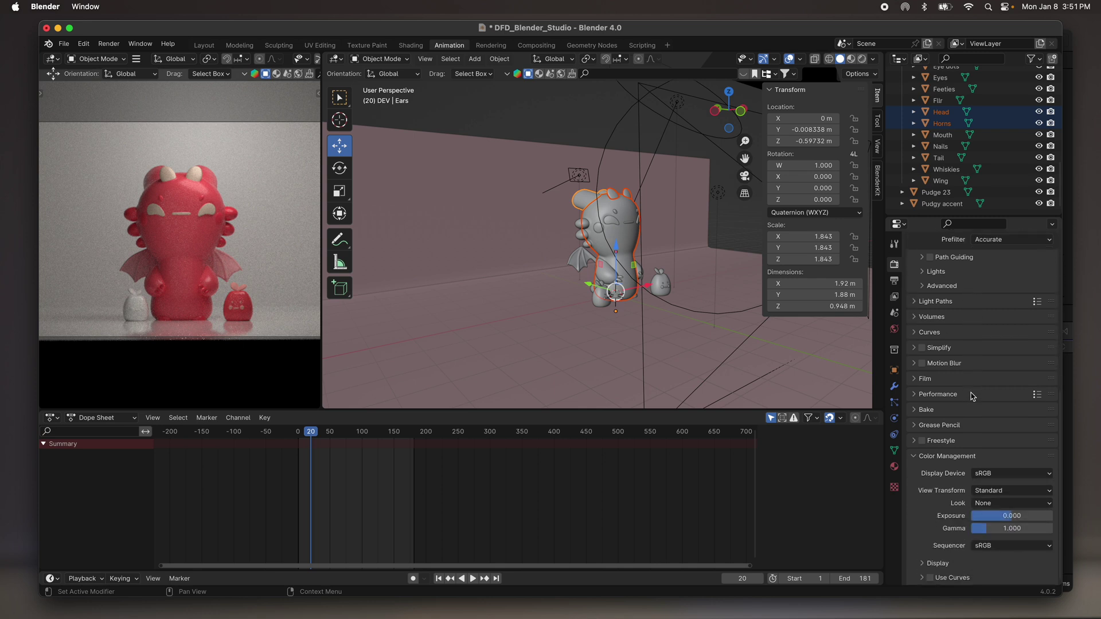
scroll(972, 397, up, 12)
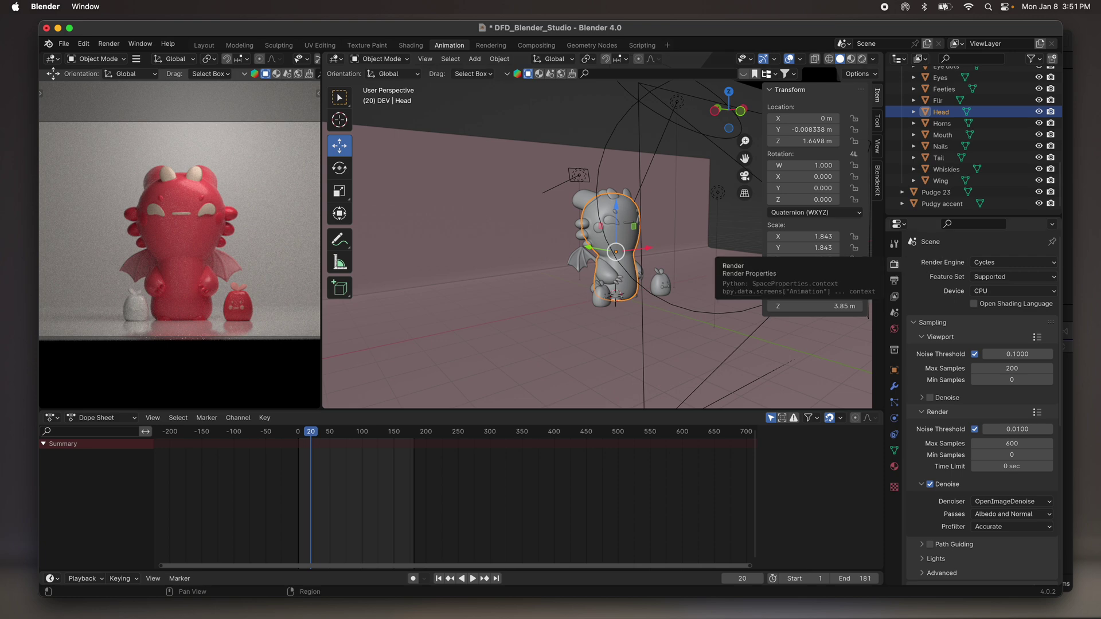
scroll(199, 252, up, 2)
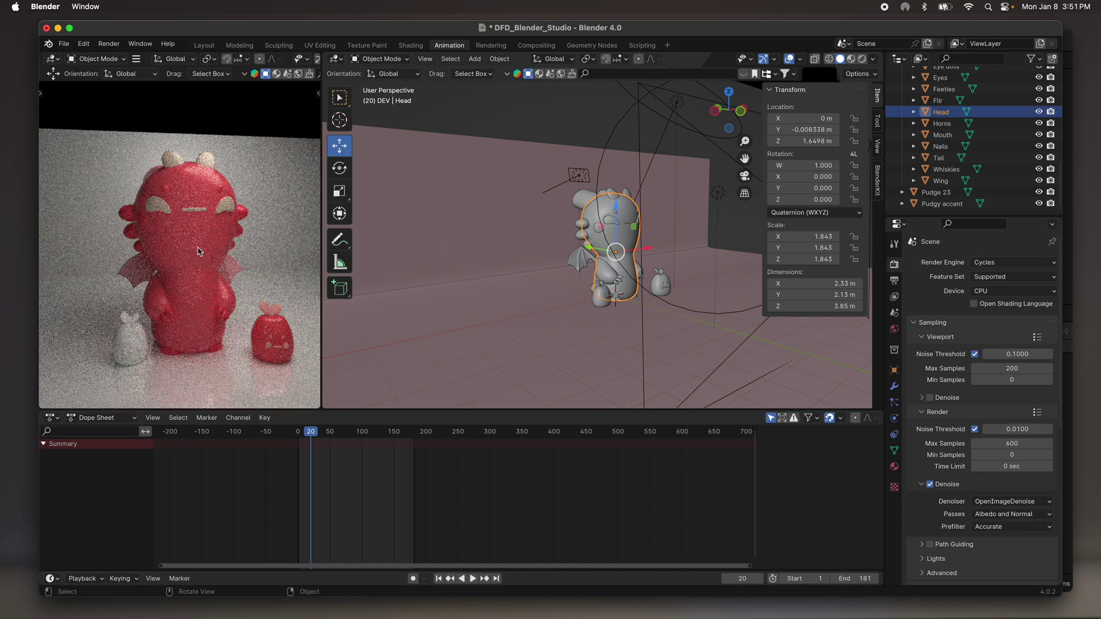
scroll(199, 252, down, 3)
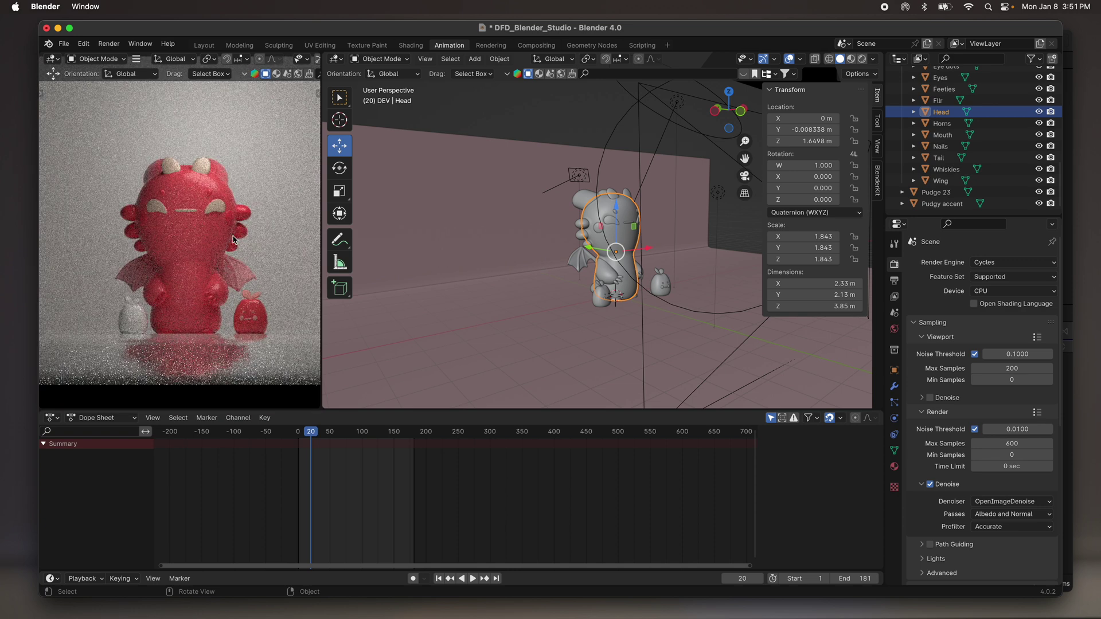
Delete all the dragon's parts from the DEV collection, from Arms through Wing.
middle_drag(659, 225, 608, 206)
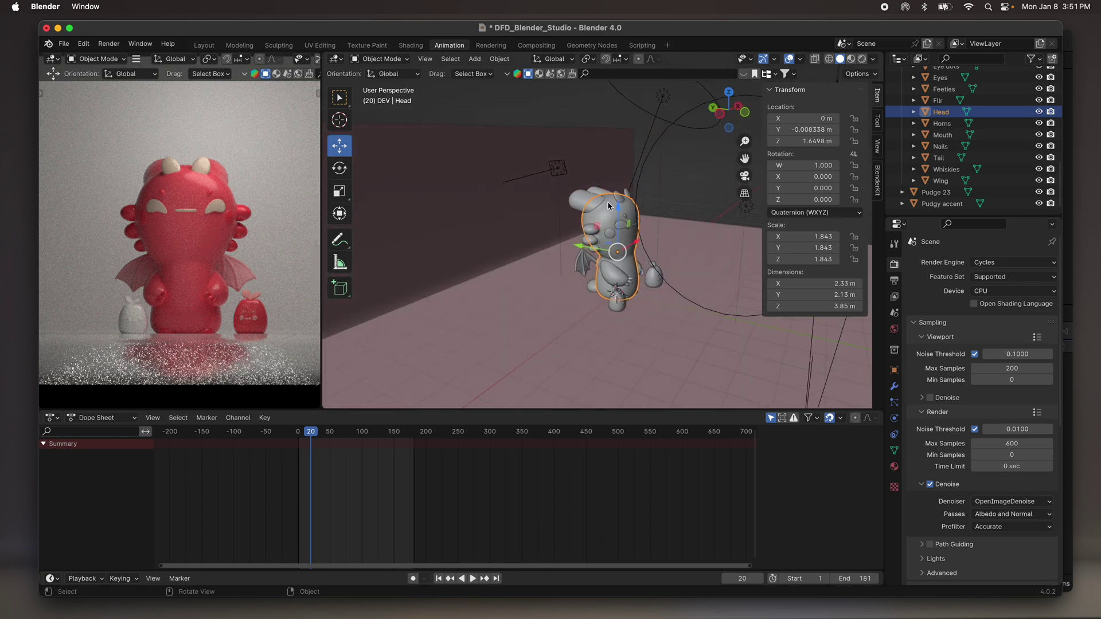
scroll(945, 118, up, 5)
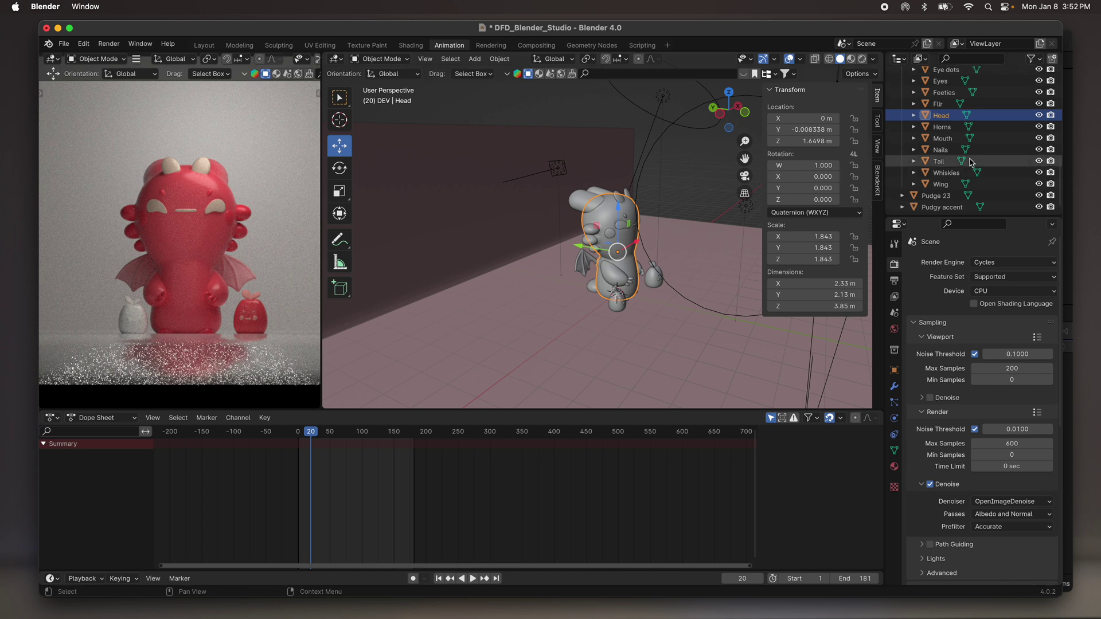
click(943, 113)
scroll(943, 120, down, 5)
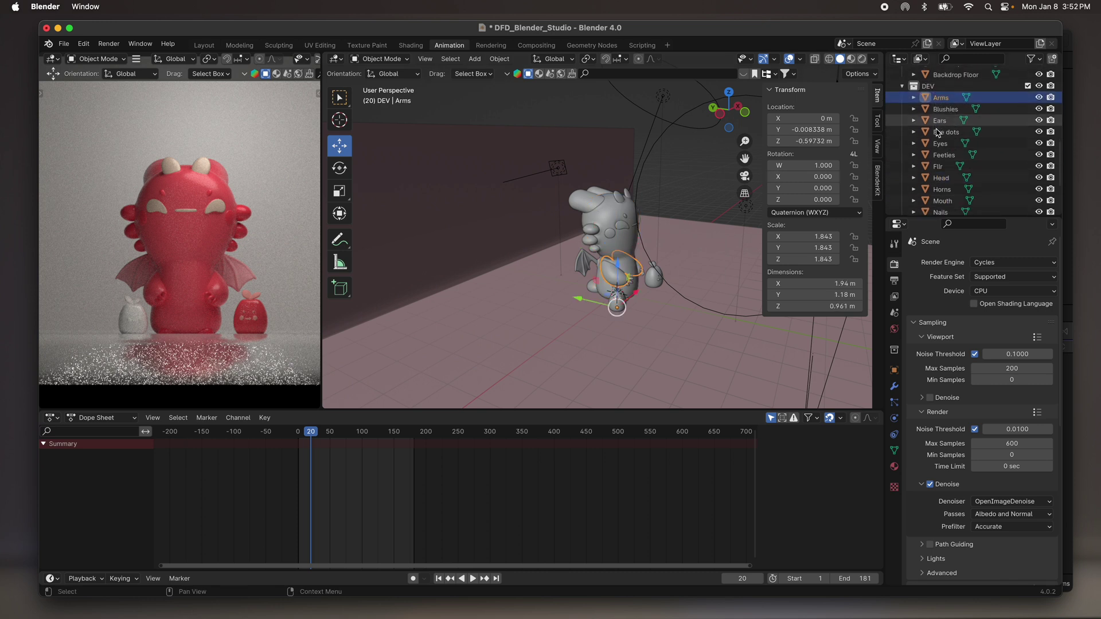
shift+click(941, 180)
scroll(952, 126, up, 5)
key(Delete)
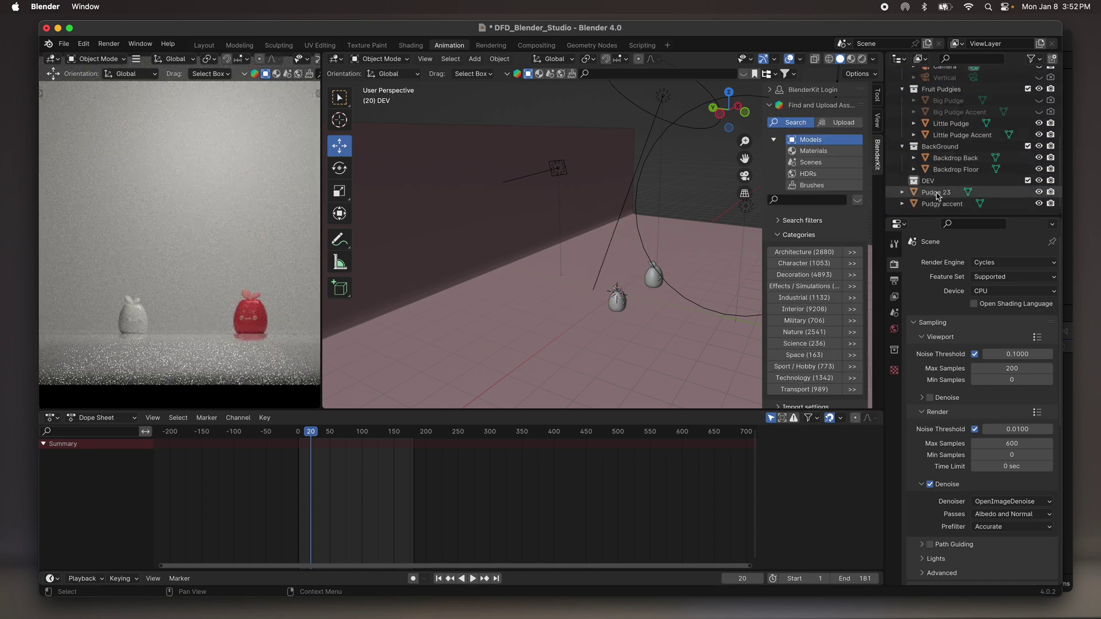
Delete the Backdrop Back and Backdrop Floor objects from the scene.
click(470, 201)
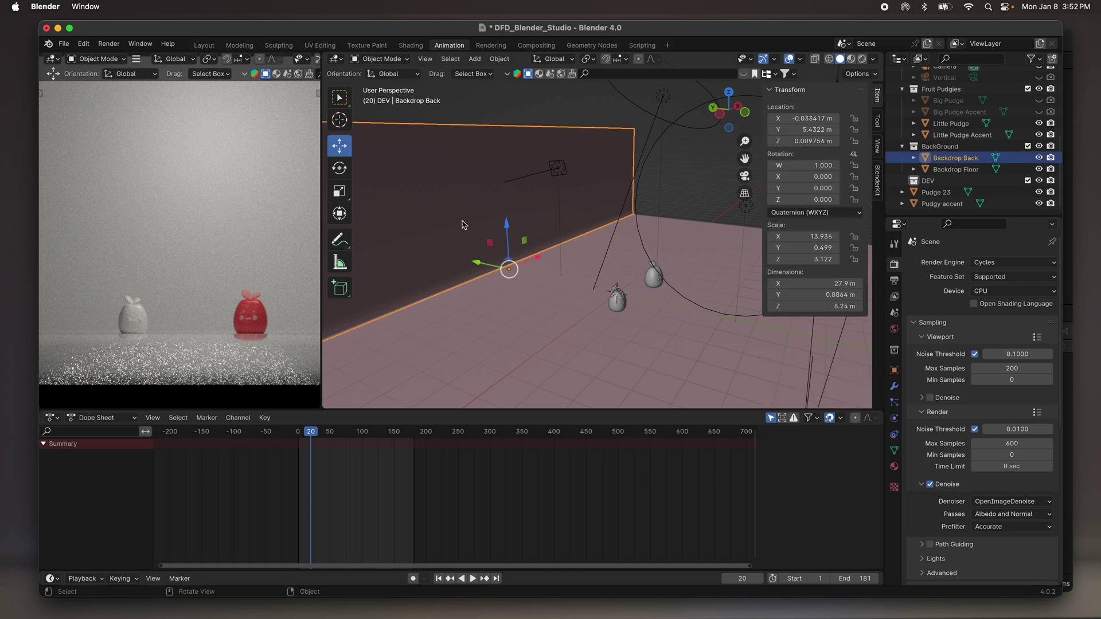
key(x)
key(x)
click(428, 214)
click(484, 298)
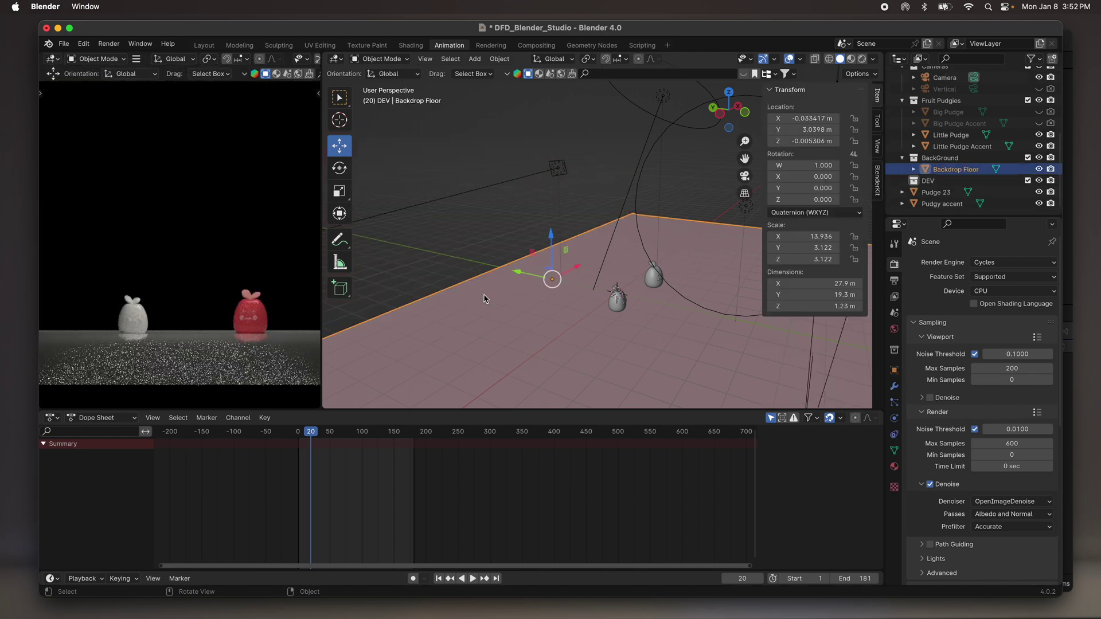
key(x)
click(483, 298)
scroll(585, 243, left, 3)
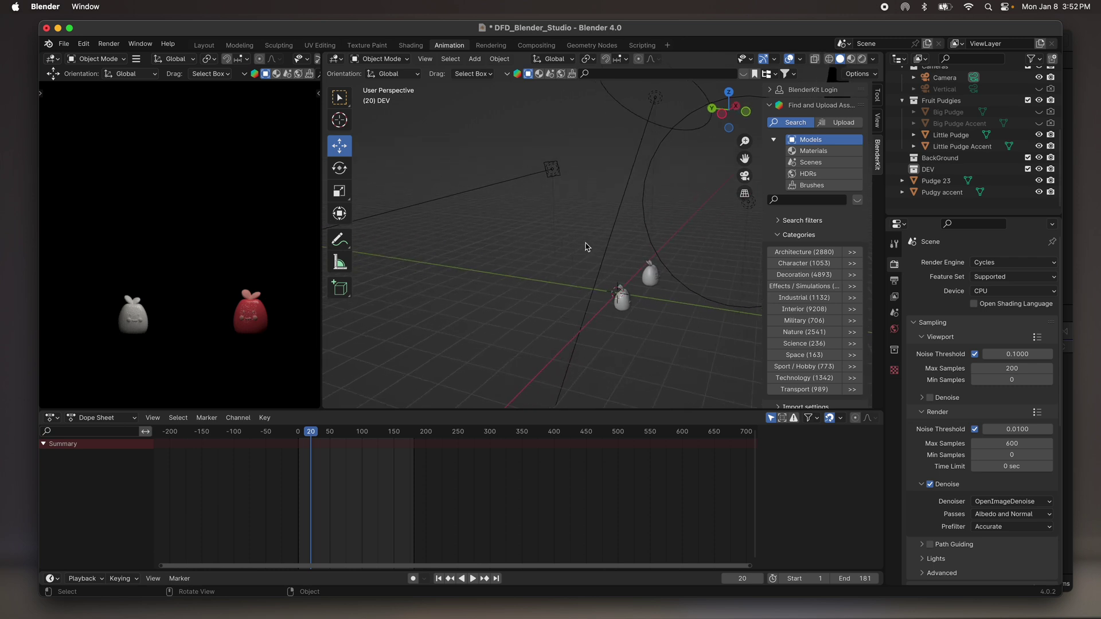
Move the SOFT FRONT light behind the two small pudgies, to about Y 0.87 m and Z 2.53 m.
shift+scroll(586, 243, right, 3)
scroll(586, 246, left, 5)
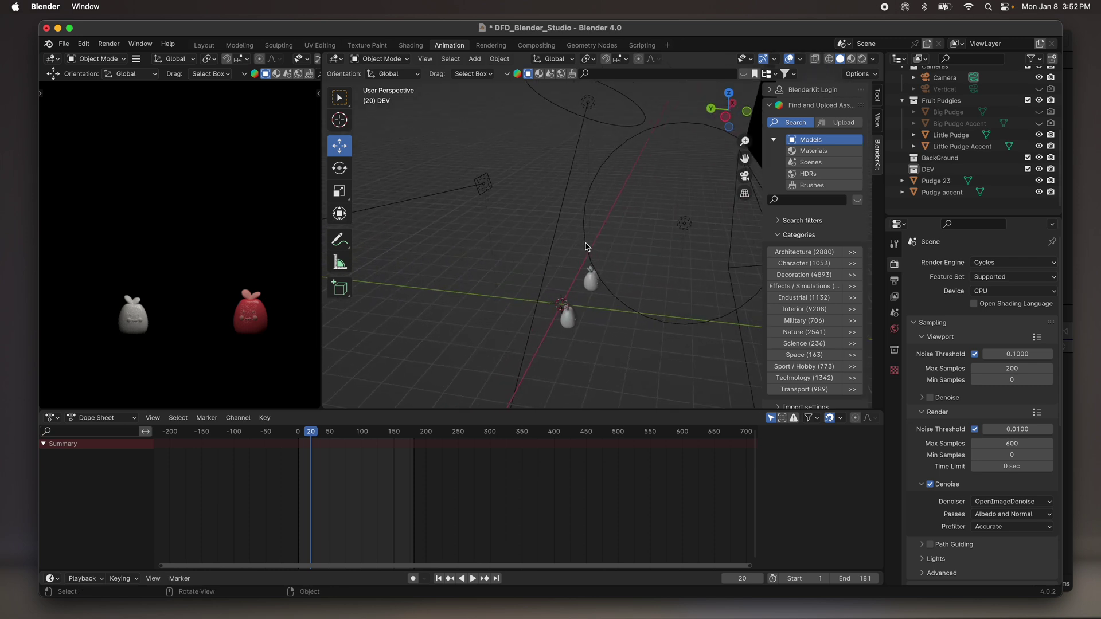
click(683, 212)
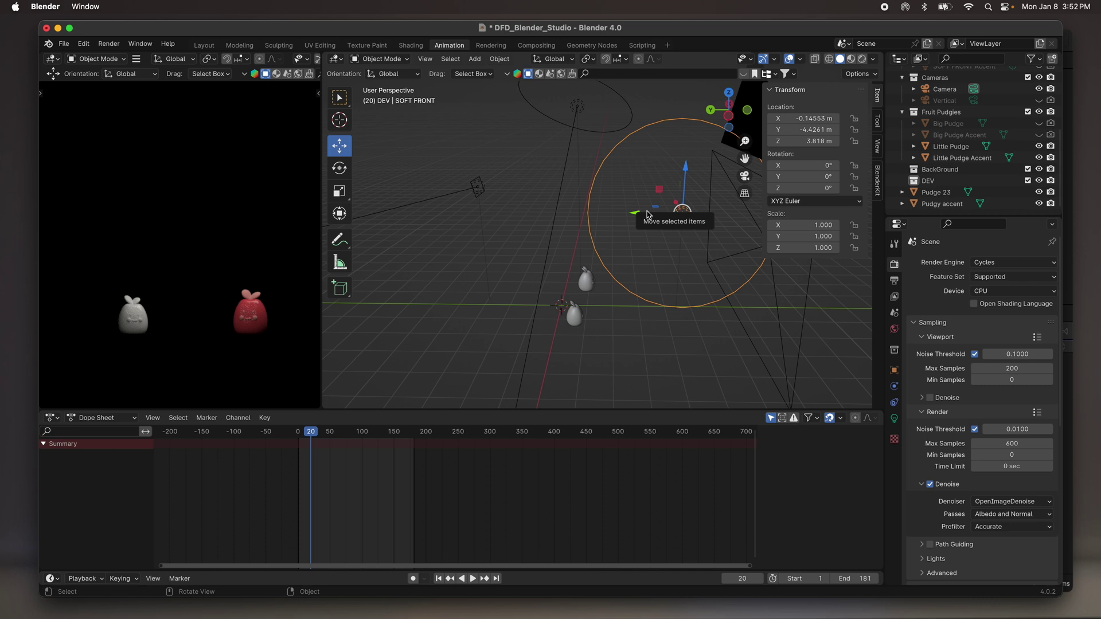
scroll(958, 138, up, 5)
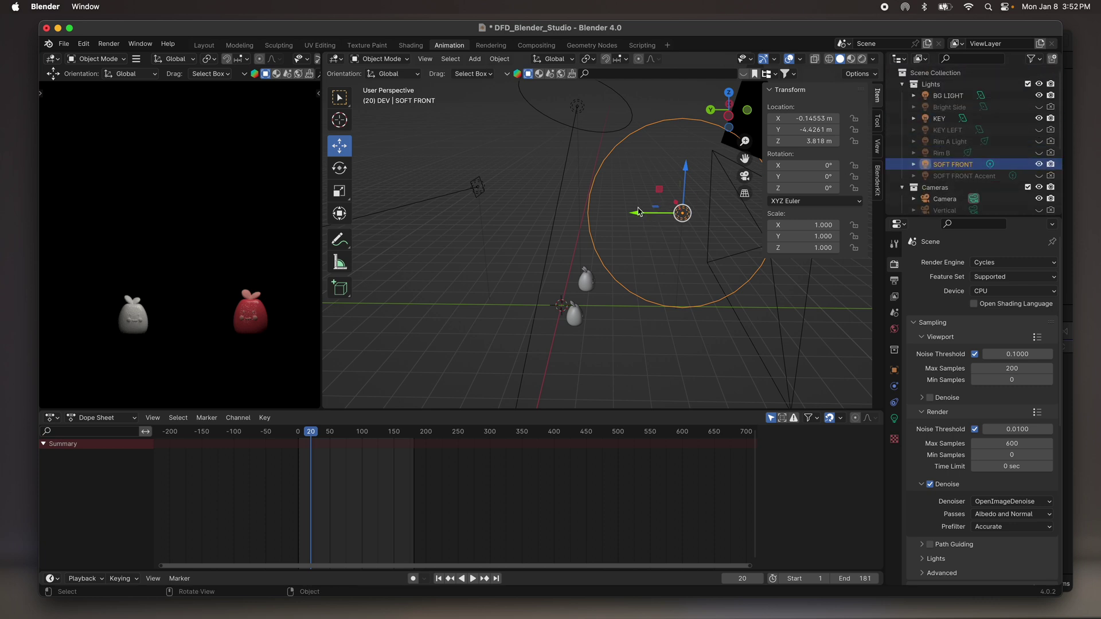
drag(637, 217, 484, 207)
drag(524, 170, 521, 206)
middle_drag(521, 207, 496, 235)
mouse_move(481, 251)
mouse_down()
mouse_move(467, 251)
mouse_move(488, 251)
mouse_up()
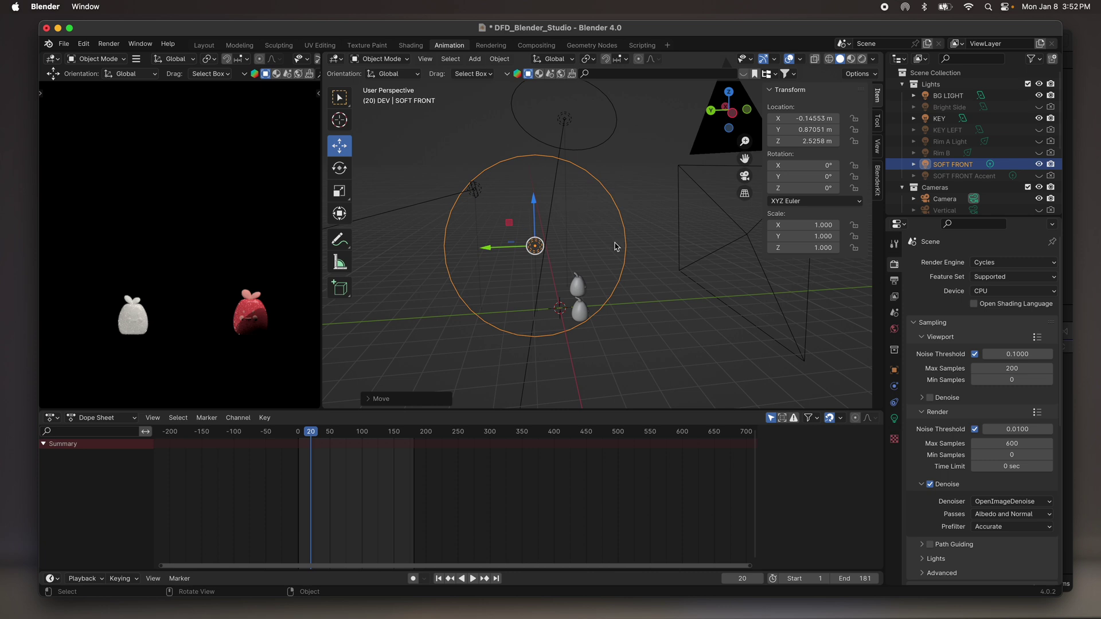
Reduce the SOFT FRONT light's radius to 2.18 m and shift it farther back to about Y 1.26 m.
click(894, 419)
drag(1004, 357, 958, 357)
drag(486, 248, 474, 248)
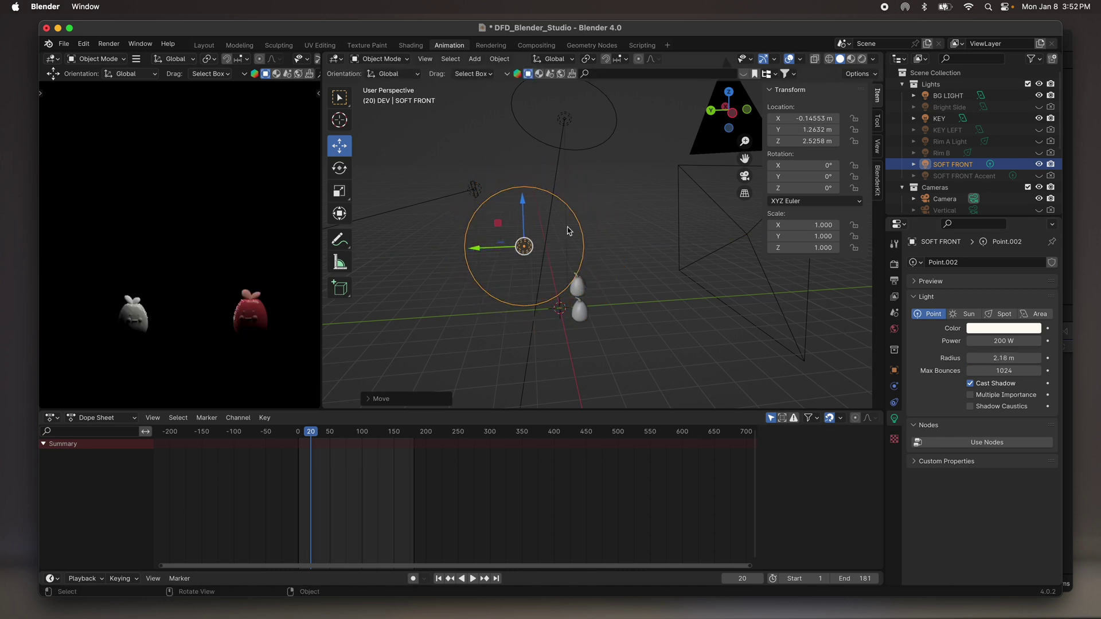
Set the SOFT FRONT light's power to 500 W and move it to about Y 1.82 m and Z 1.64 m.
click(1001, 341)
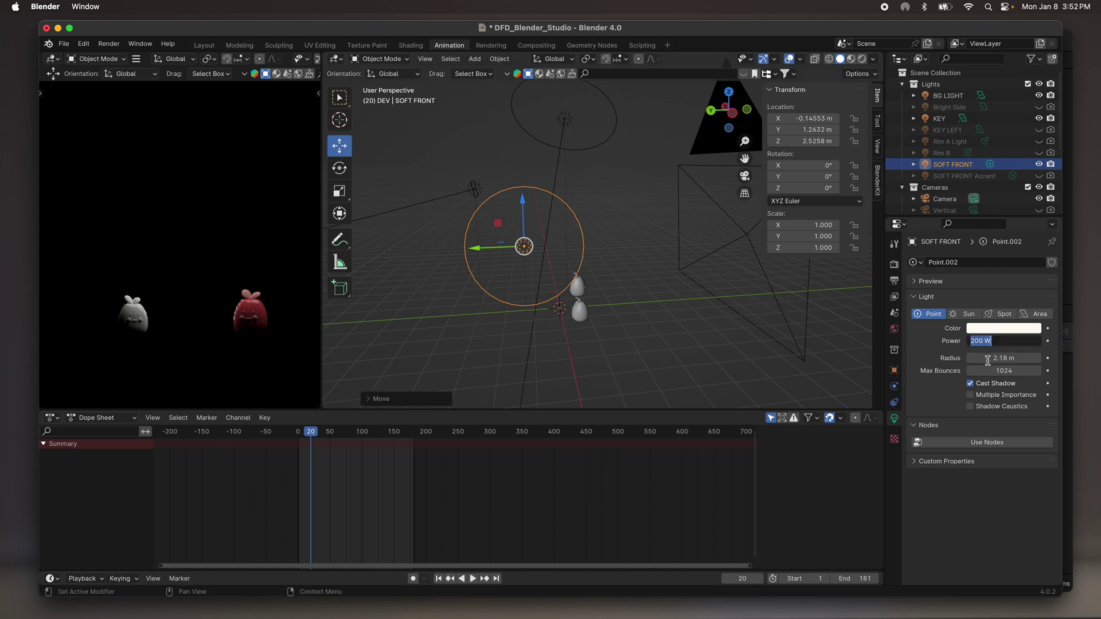
text(500)
key(Return)
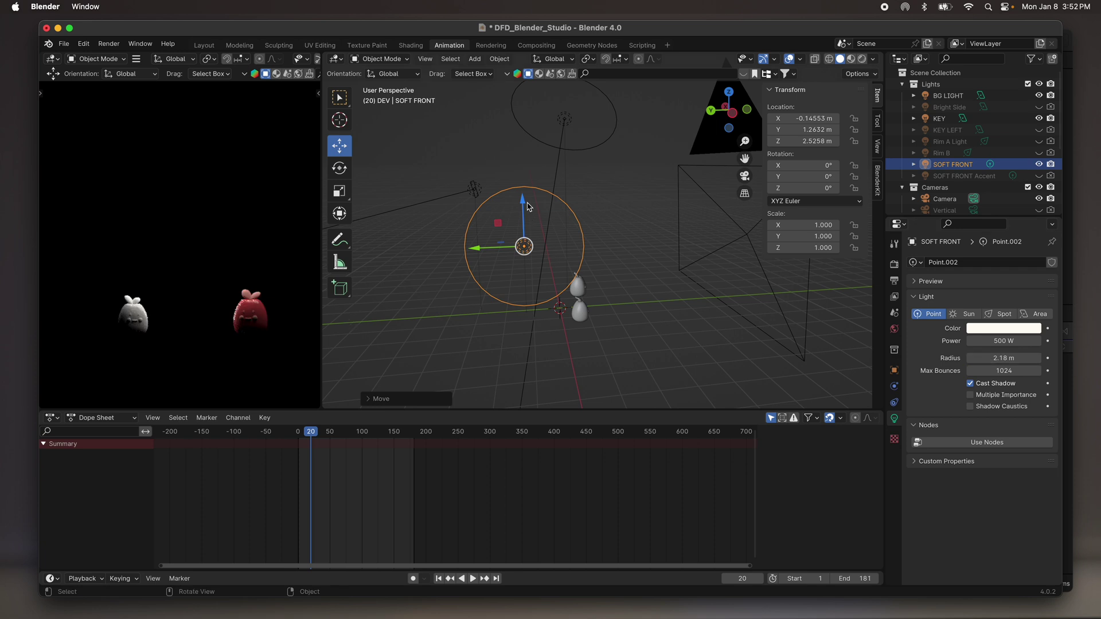
drag(528, 209, 526, 232)
drag(476, 277, 456, 276)
Add a mesh cube at the world origin between the two small pudgies.
middle_drag(456, 276, 541, 302)
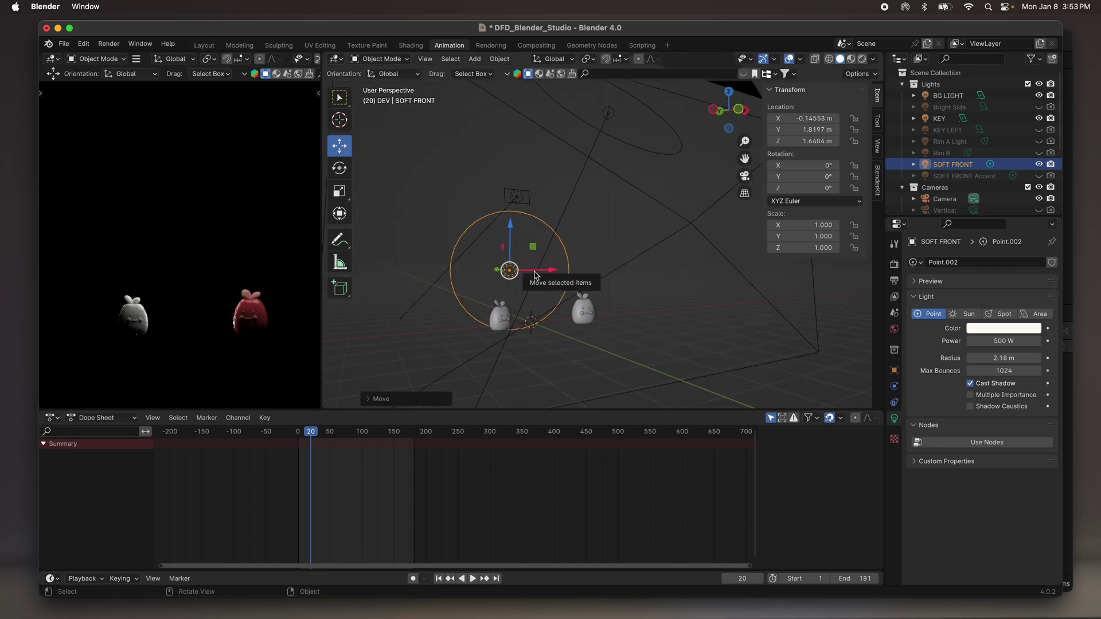
key(shift+a)
mouse_move(549, 291)
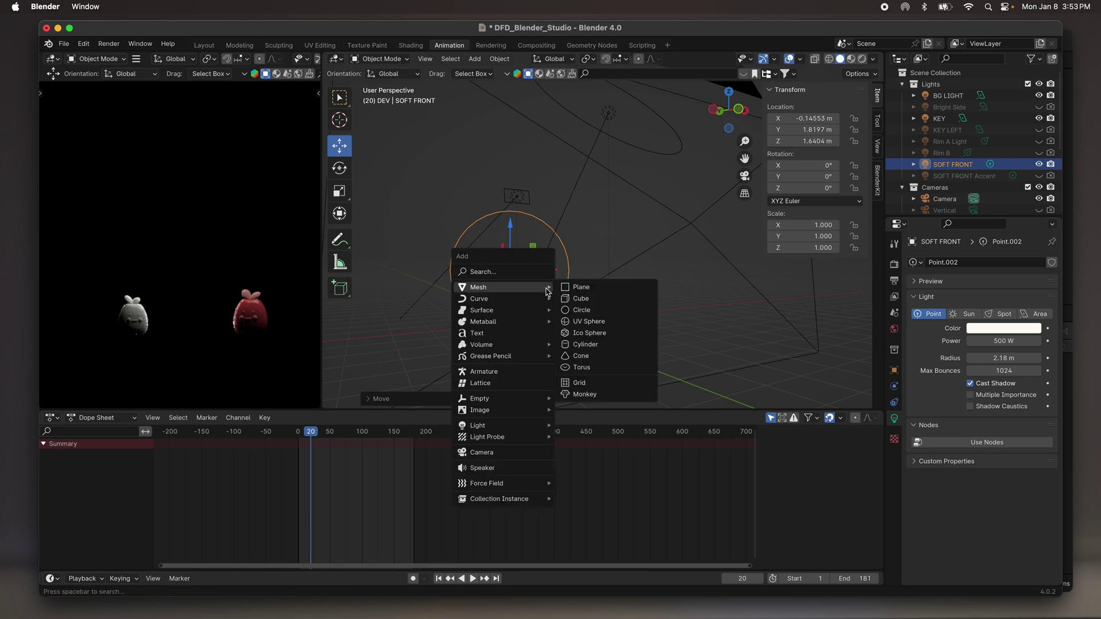
click(595, 300)
middle_drag(595, 300, 561, 309)
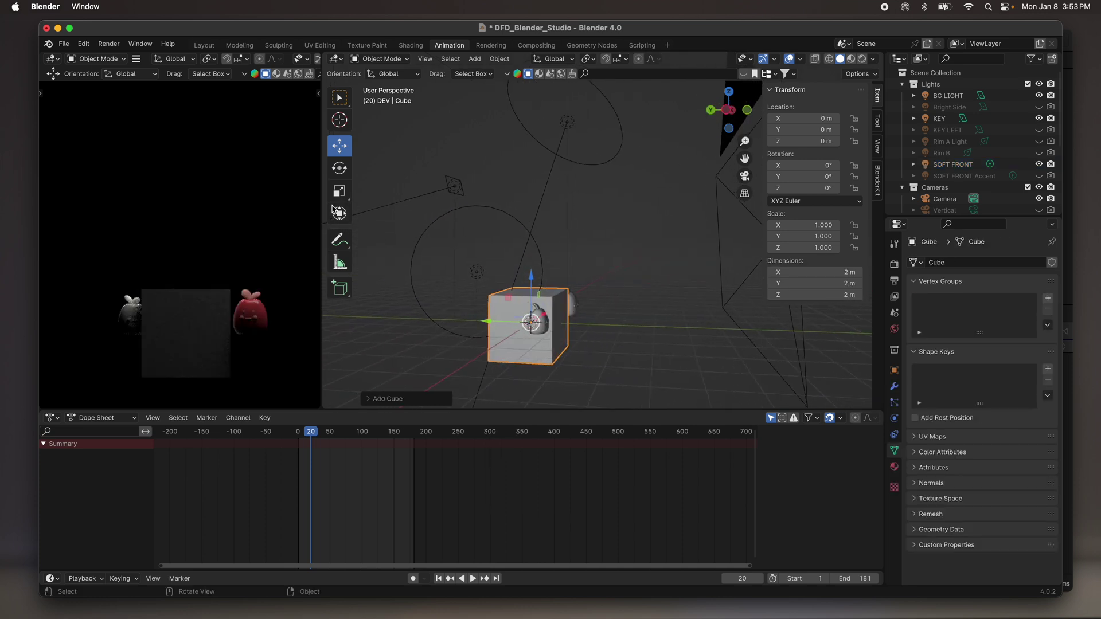
Scale the cube to about 0.382 in Y and 0.430 in Z, and raise it to about Z 2.73 m.
middle_drag(481, 291, 490, 334)
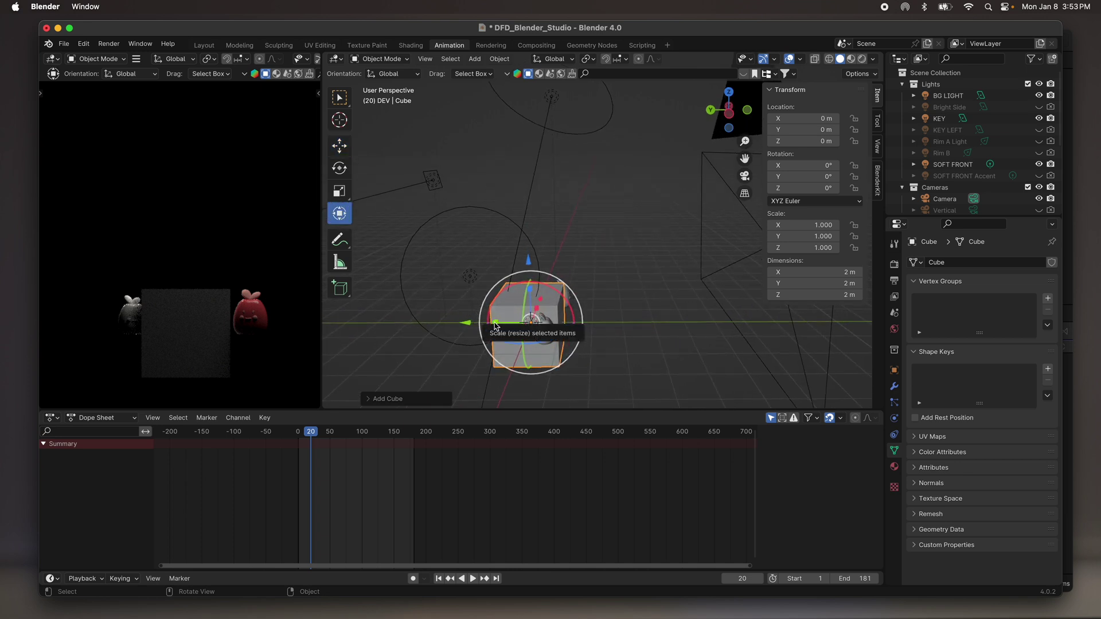
drag(496, 324, 516, 322)
drag(531, 266, 527, 236)
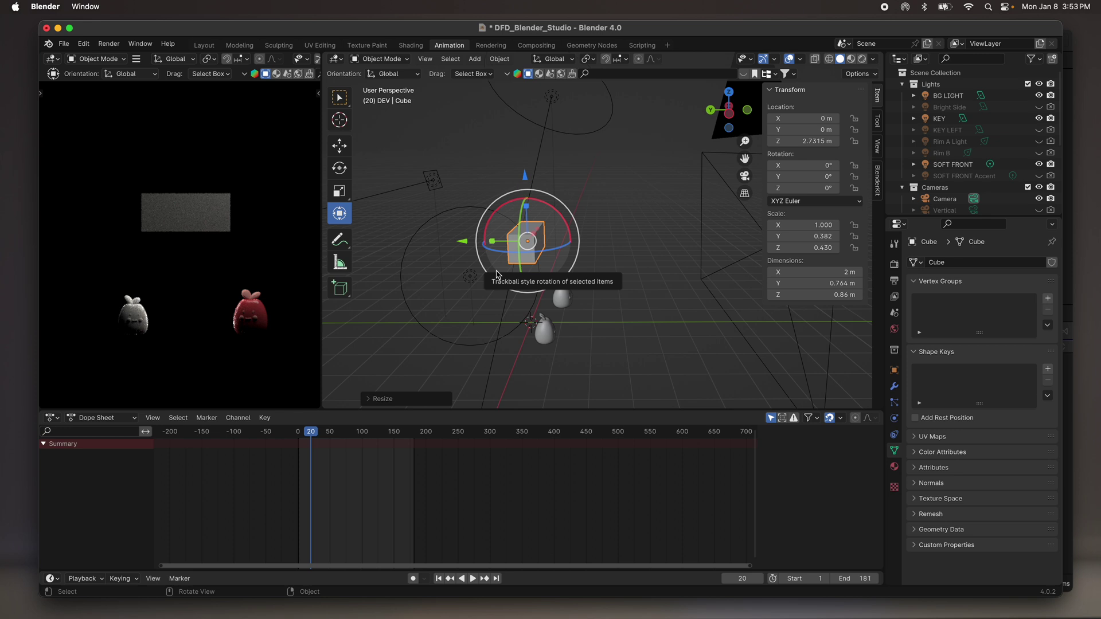
Duplicate the block and lower the copy to about Z 1.66 m, just beneath the original.
key(ctrl+c)
key(ctrl+v)
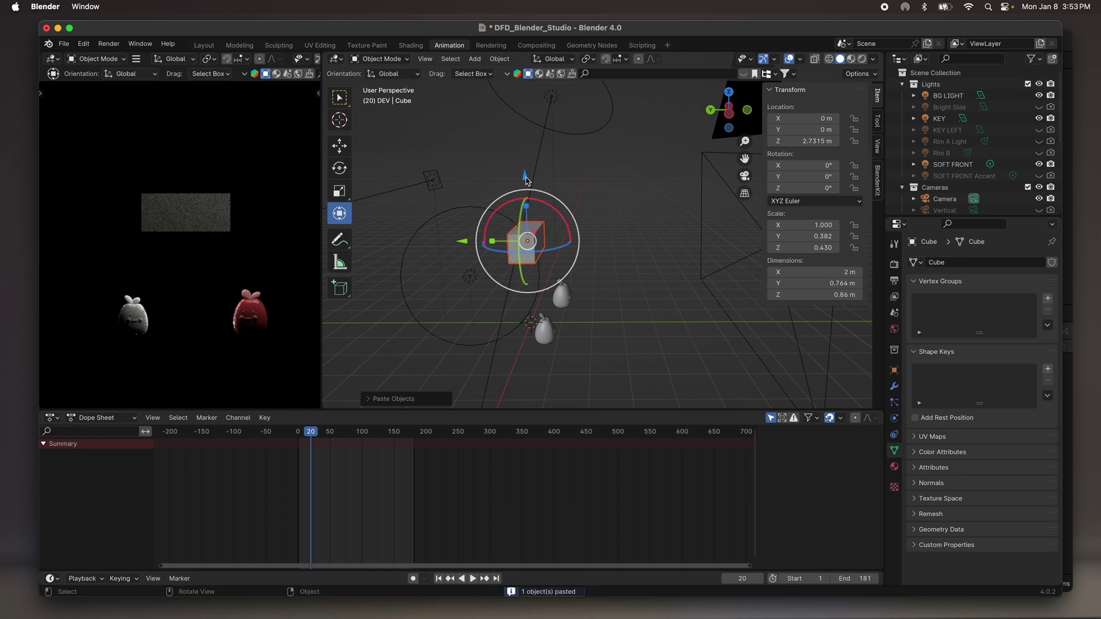
drag(524, 174, 526, 218)
middle_drag(505, 255, 517, 252)
right_click(500, 267)
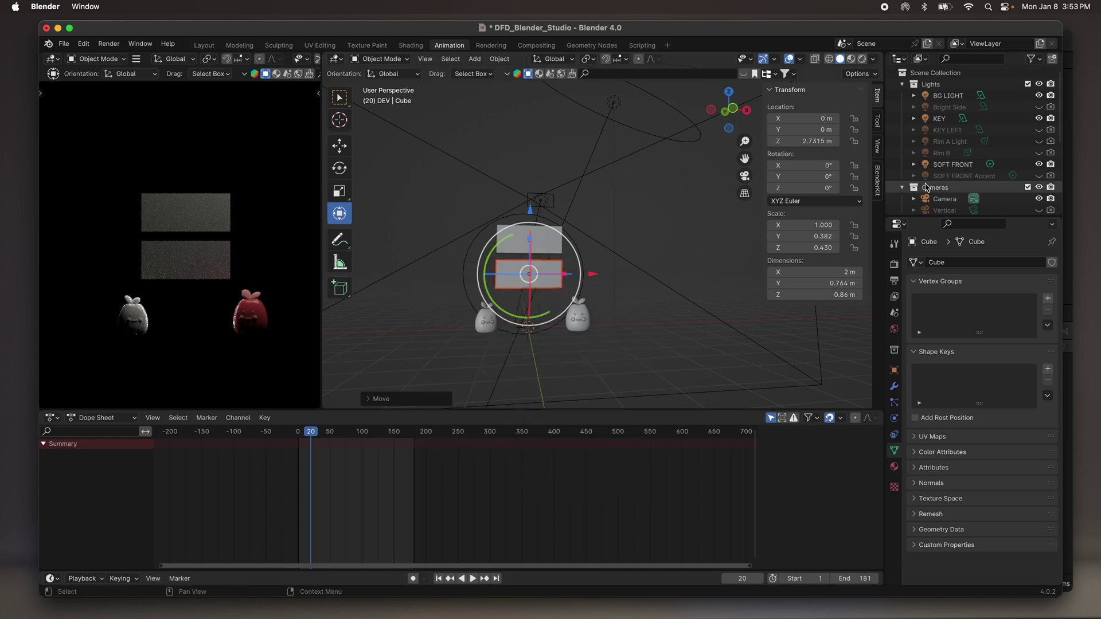
scroll(965, 182, down, 5)
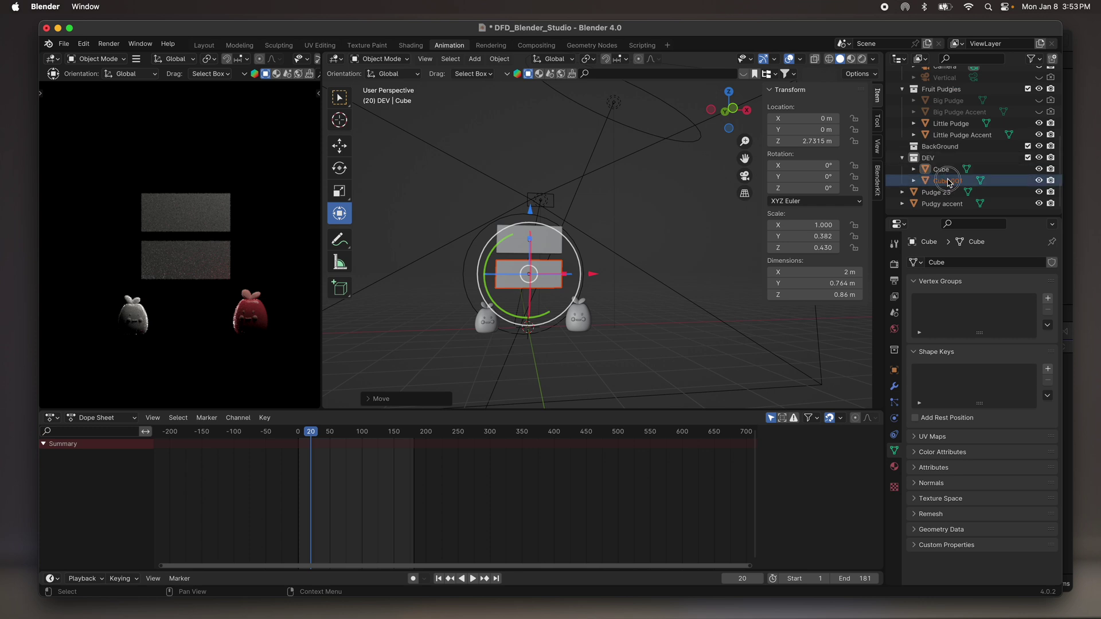
click(949, 181)
right_click(949, 181)
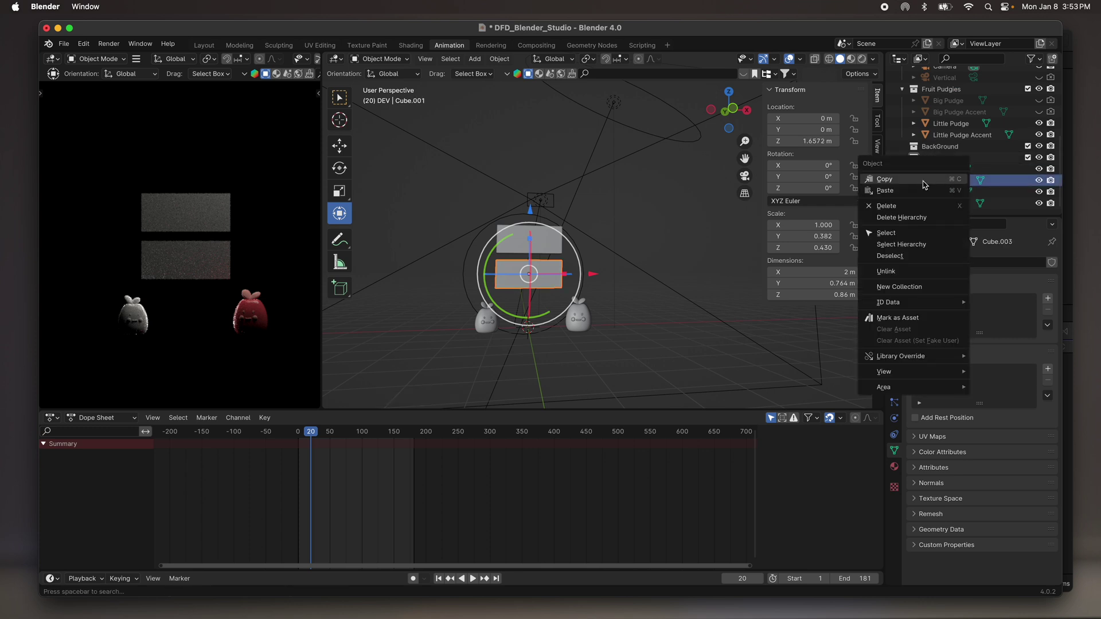
click(982, 183)
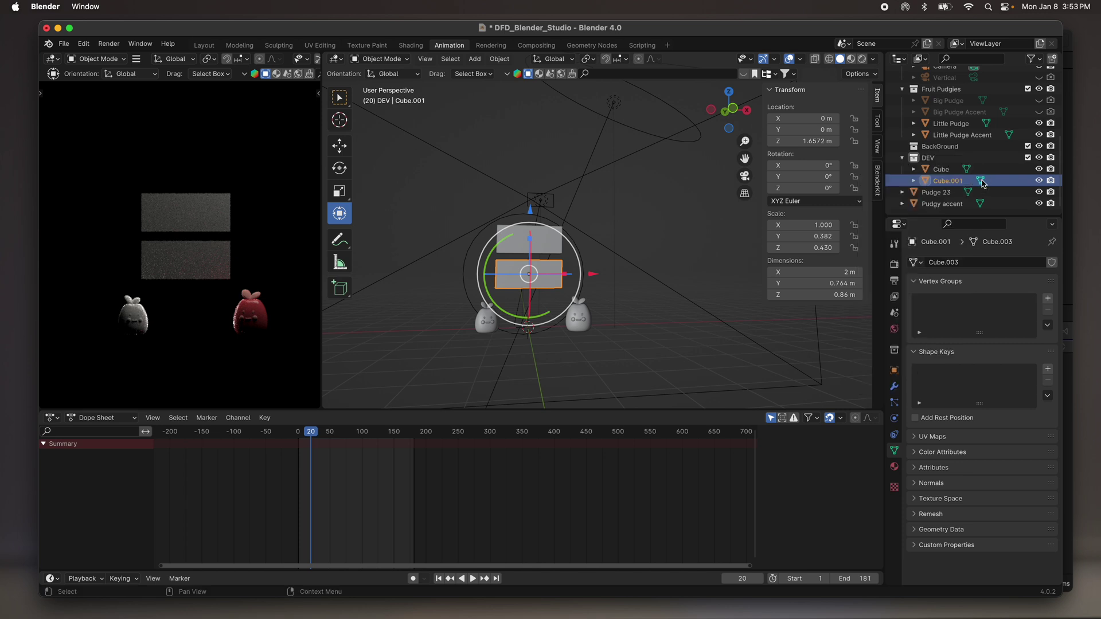
Thin the upper block along Y to a depth of about 0.157 m.
click(948, 170)
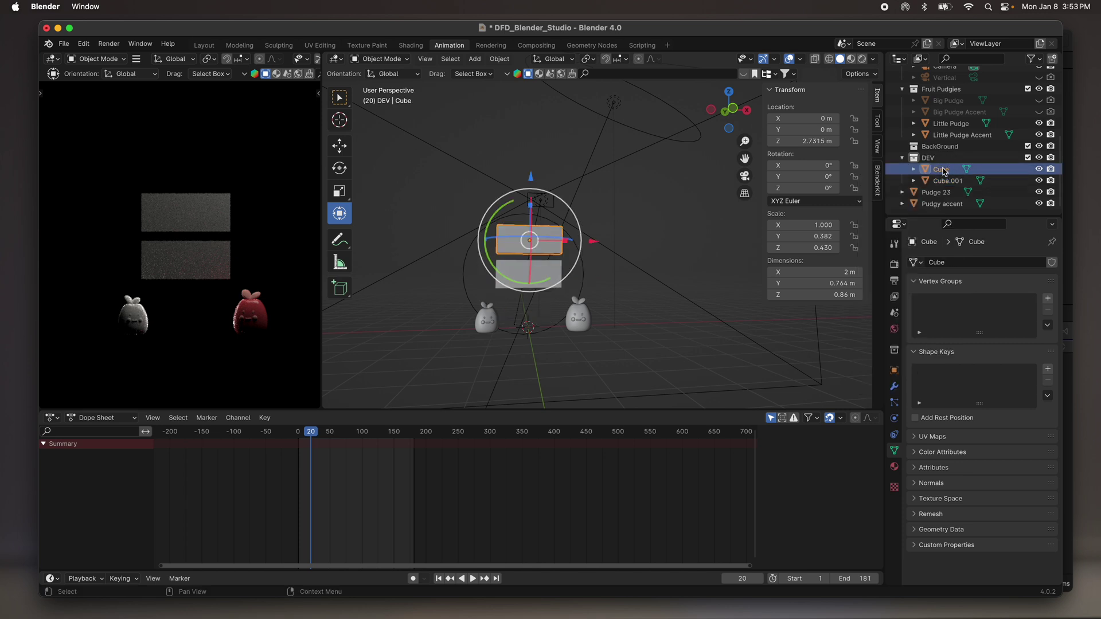
middle_drag(574, 241, 481, 250)
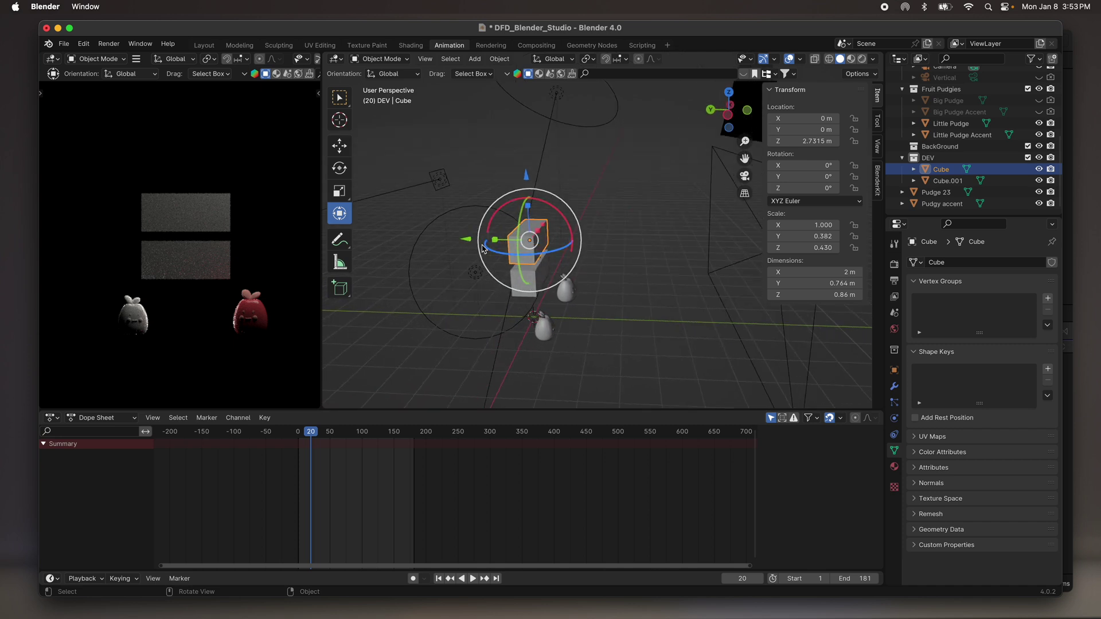
drag(495, 241, 520, 242)
middle_drag(516, 246, 487, 264)
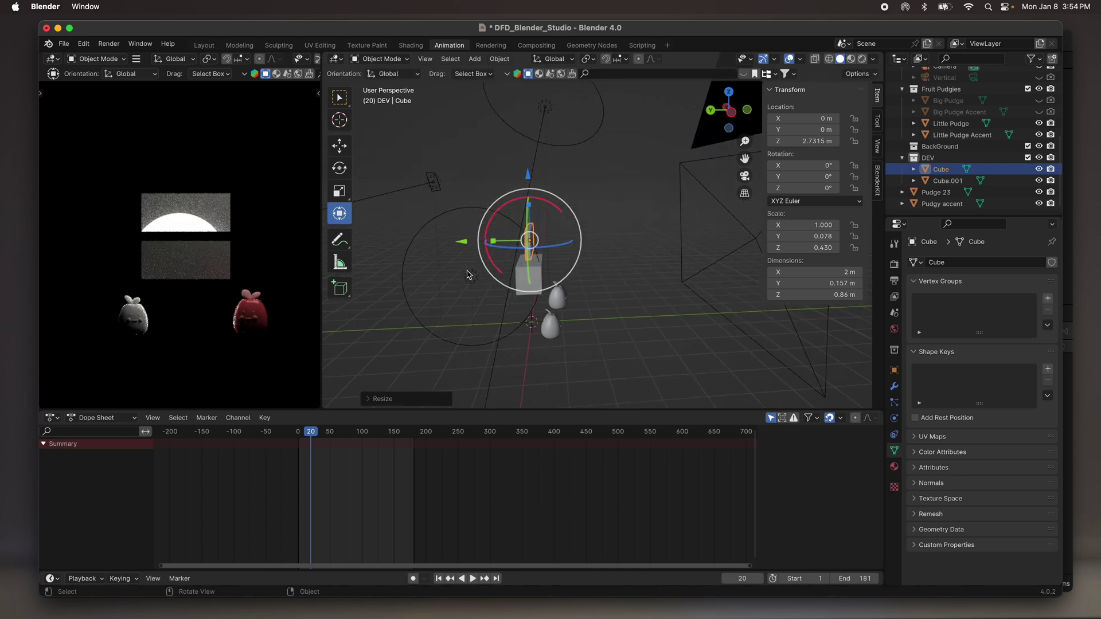
Move the SOFT FRONT light farther behind the blocks, to about Y 2.24 m and Z 1.90 m.
click(470, 275)
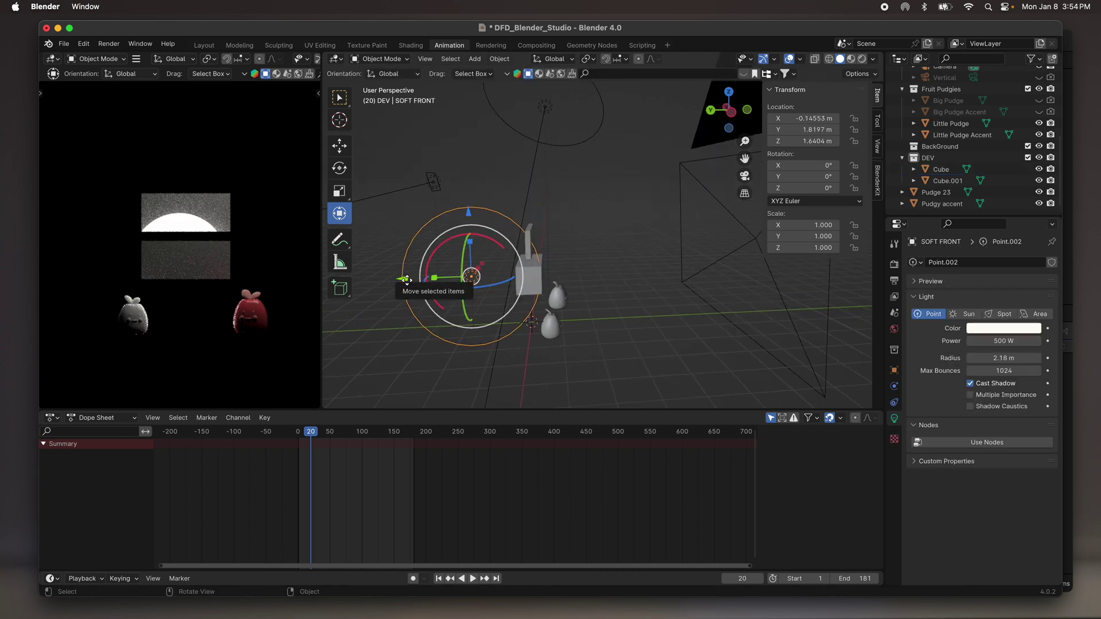
drag(405, 280, 390, 279)
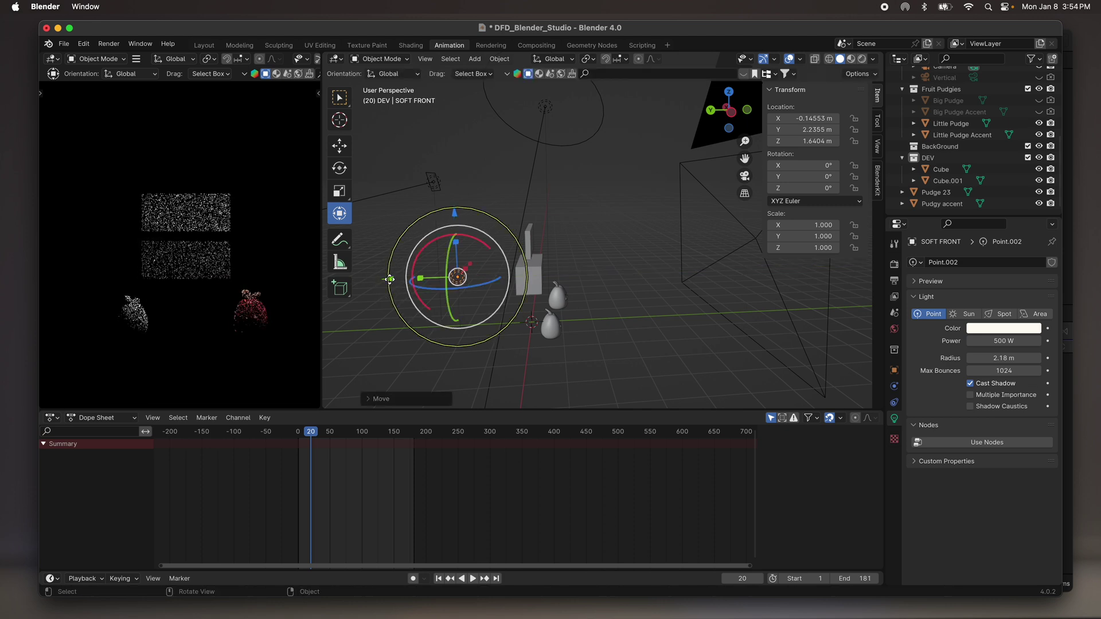
drag(454, 213, 453, 207)
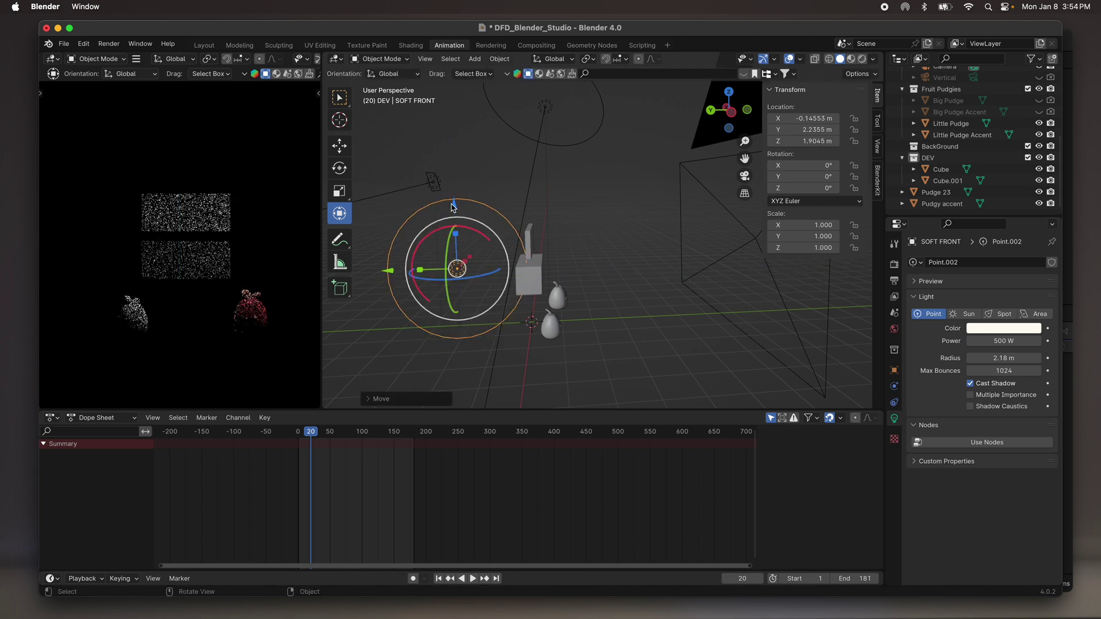
Thin the lower block along Y to a depth of about 0.539 m.
click(530, 275)
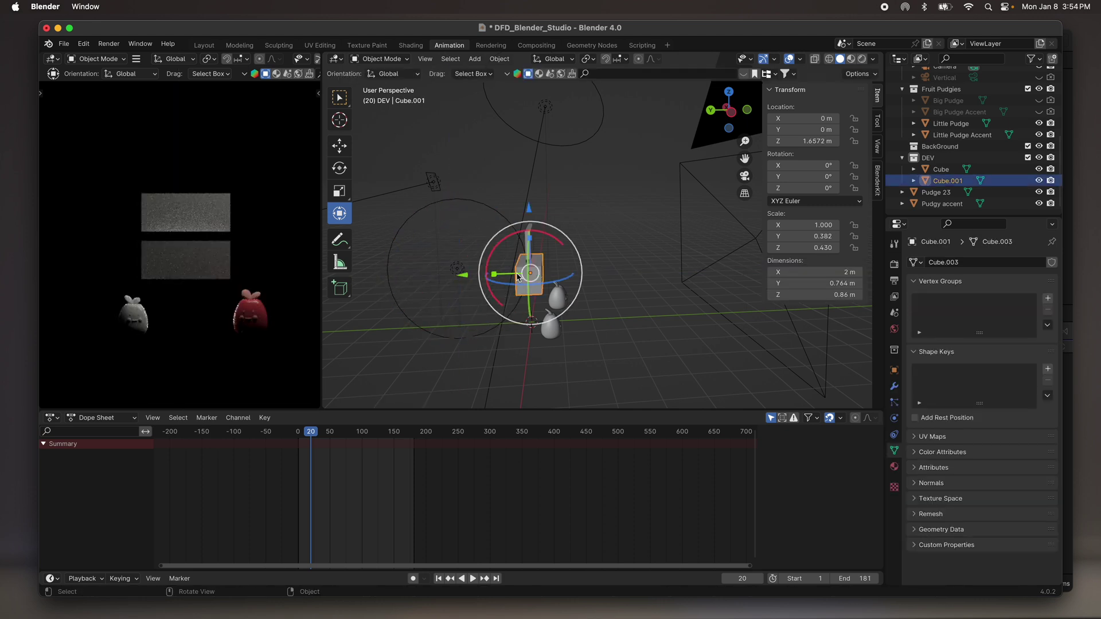
drag(495, 277, 502, 273)
middle_drag(501, 273, 474, 252)
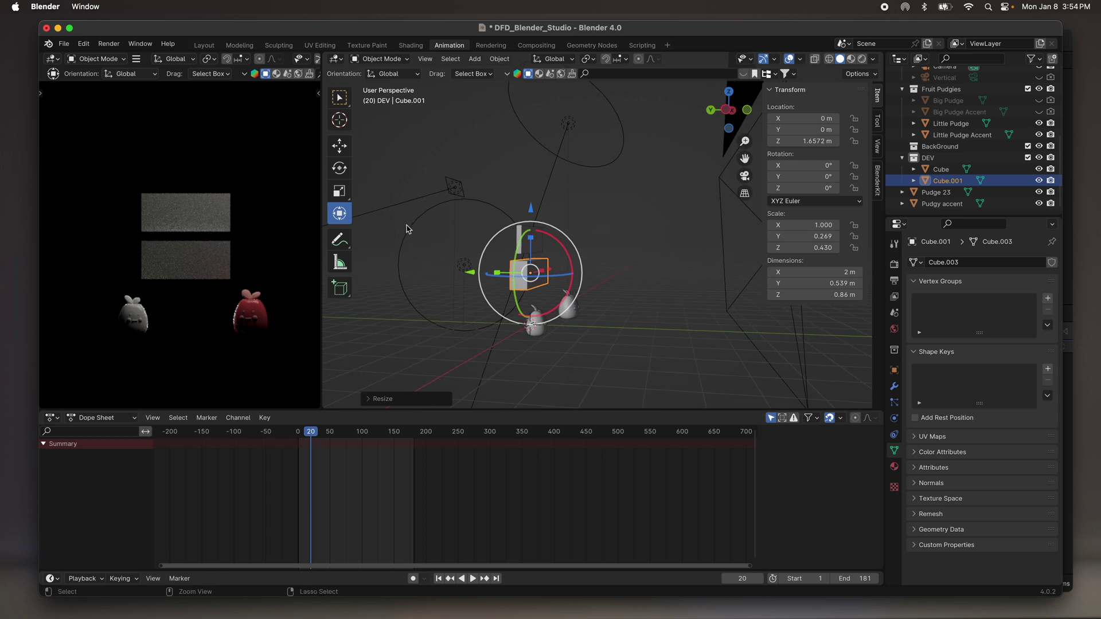
Duplicate the lower block, lower the copy to about Z 0.55 m, and thicken it along Y to about 0.892 m.
key(ctrl+c)
key(ctrl+v)
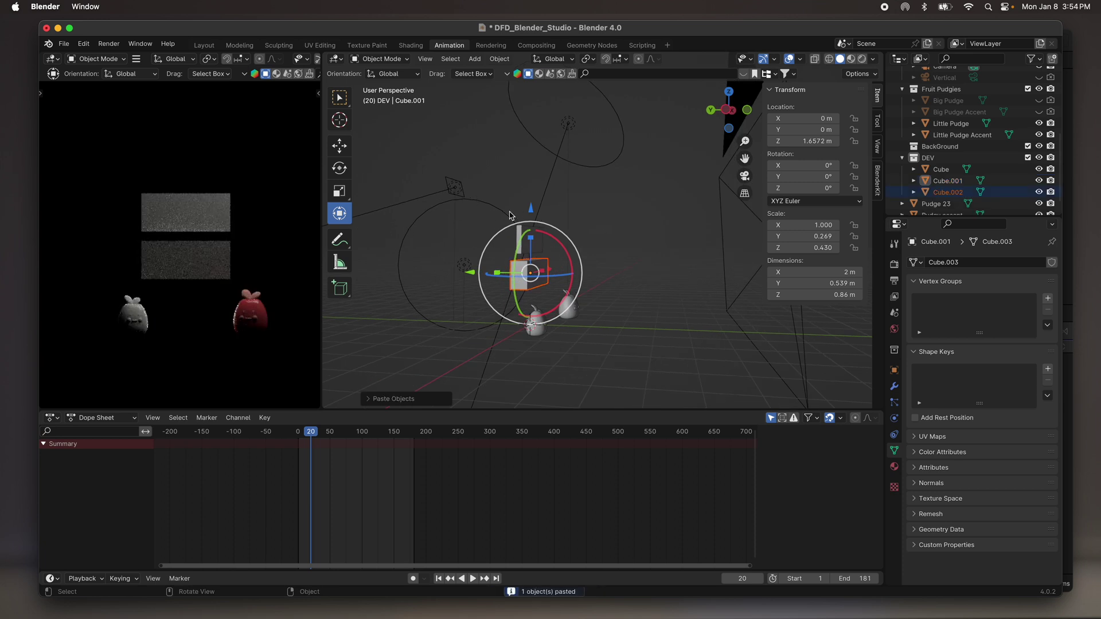
drag(530, 212, 496, 305)
middle_drag(497, 306, 469, 313)
drag(496, 309, 469, 337)
middle_drag(469, 337, 472, 346)
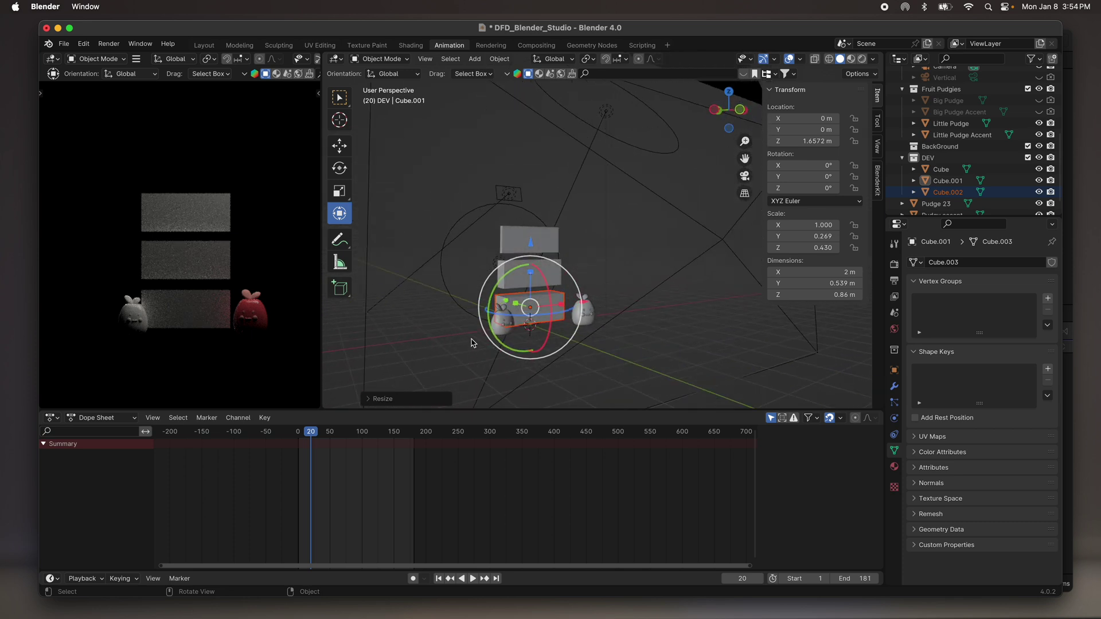
Move Little Pudge and its accent clear of the bottom block, to about X -1.53 m and Y -0.08 m.
click(507, 313)
shift+click(504, 319)
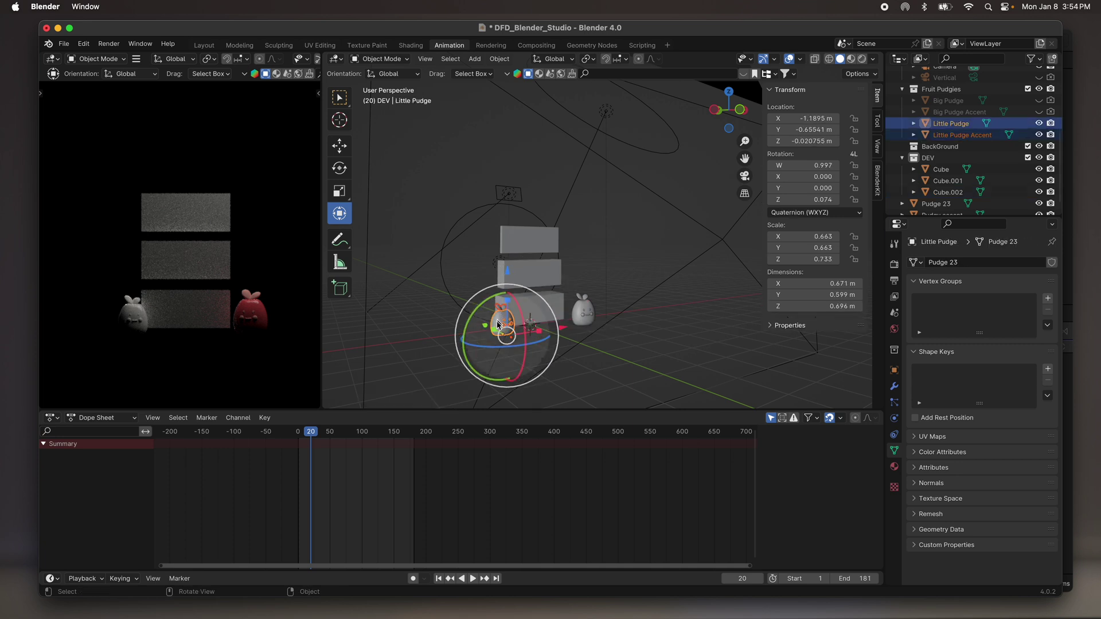
drag(561, 332, 551, 331)
middle_drag(504, 344, 450, 331)
drag(444, 330, 413, 330)
middle_drag(412, 330, 554, 316)
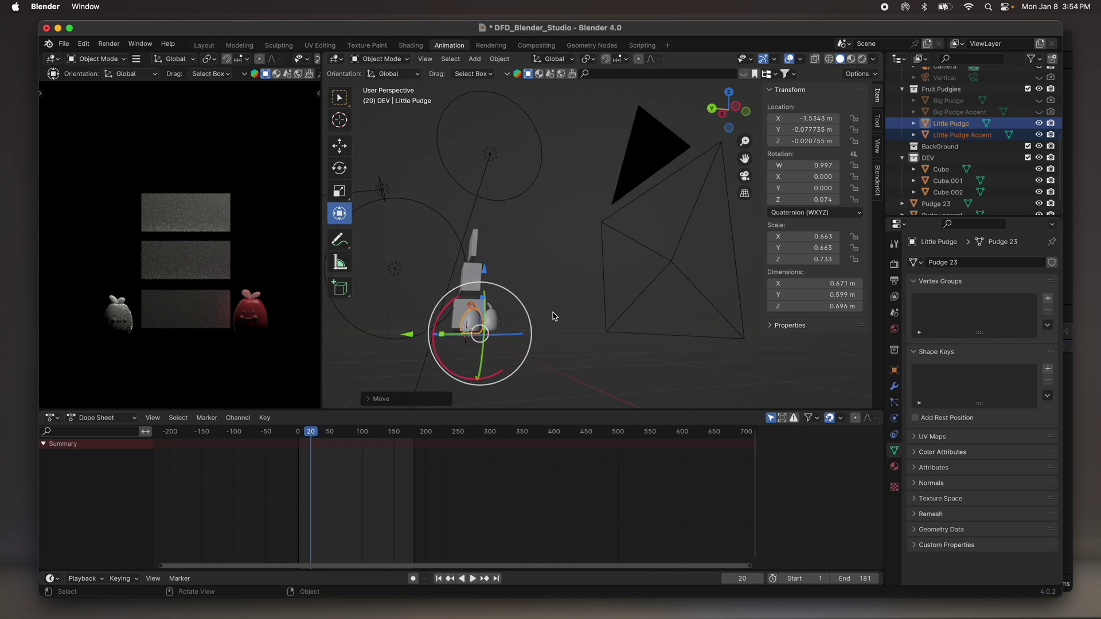
Set the SOFT FRONT light's power to 2000 W and move it back to about Y 2.54 m.
click(395, 268)
middle_drag(483, 282, 473, 273)
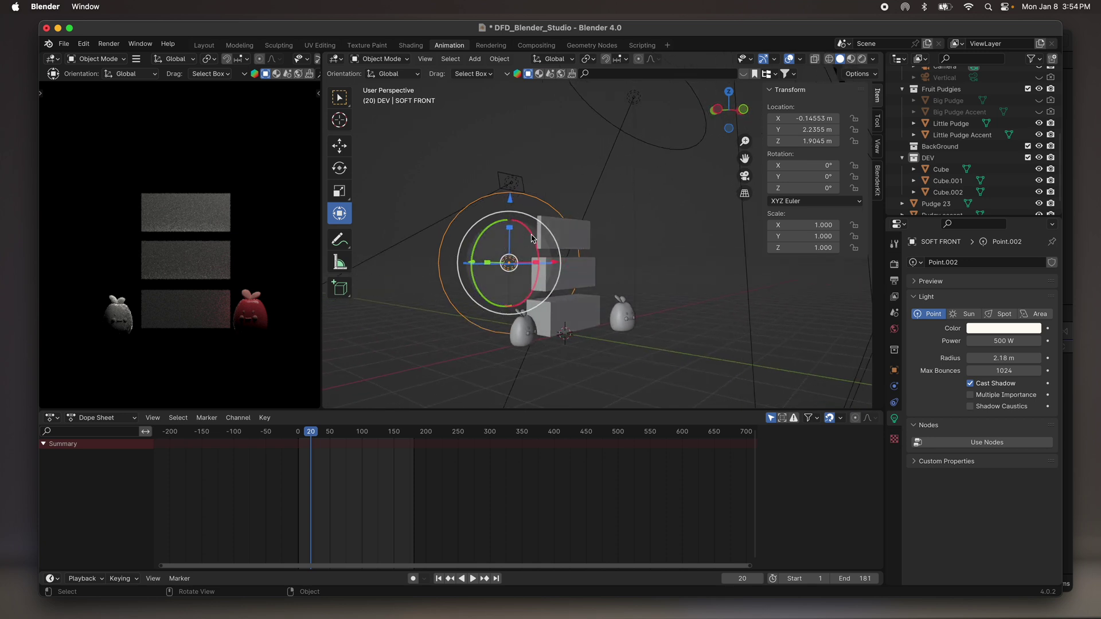
click(570, 231)
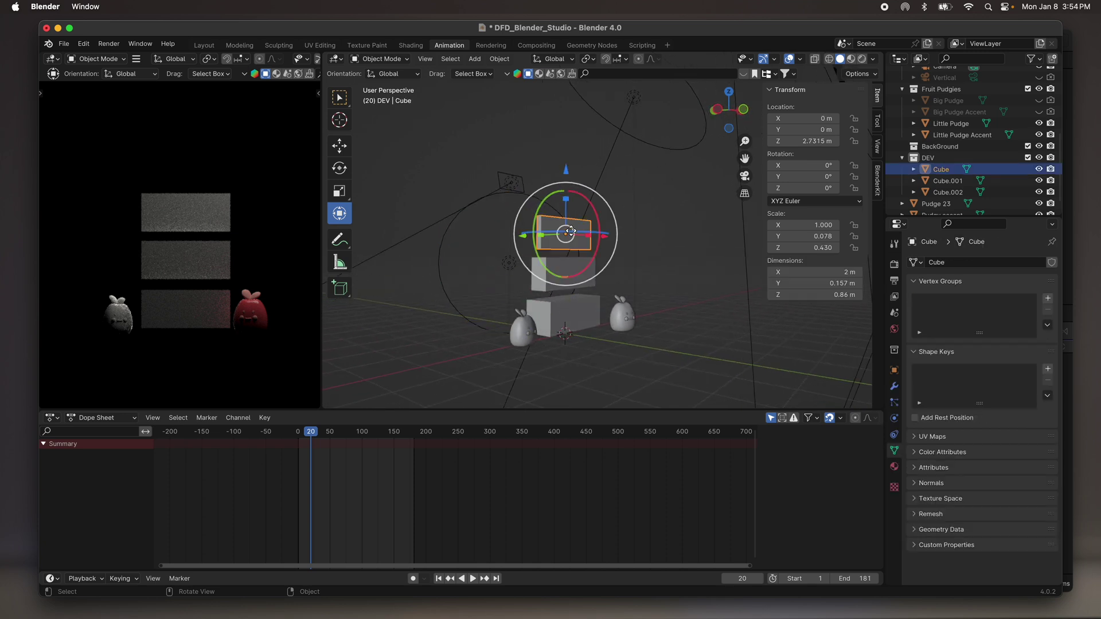
click(507, 261)
double_click(999, 342)
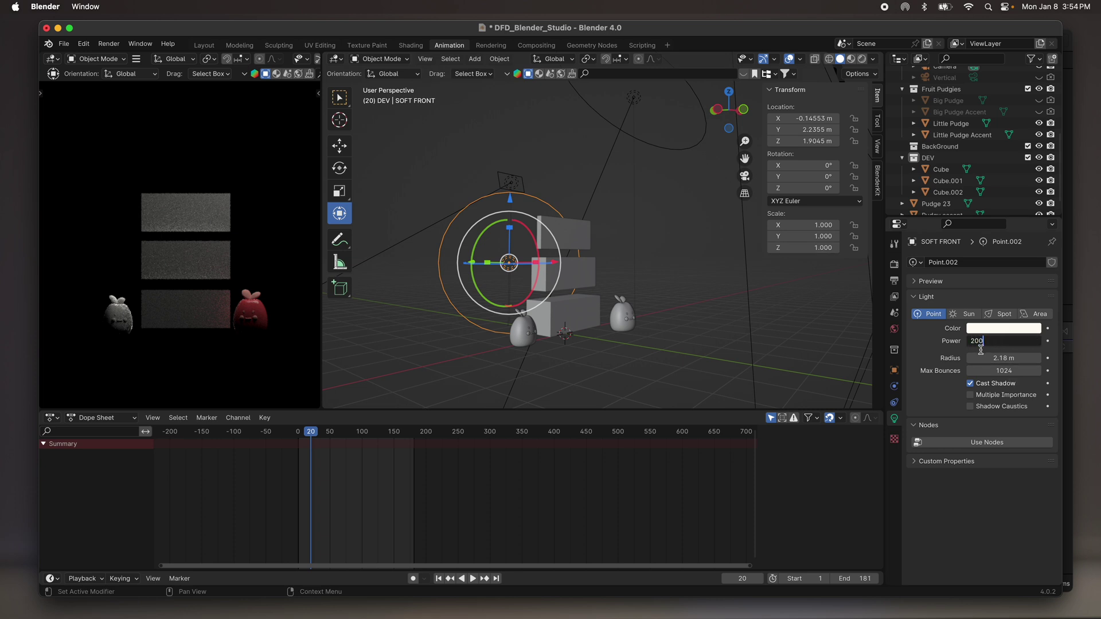
text(2000)
key(Return)
middle_drag(548, 274, 524, 283)
drag(452, 264, 439, 262)
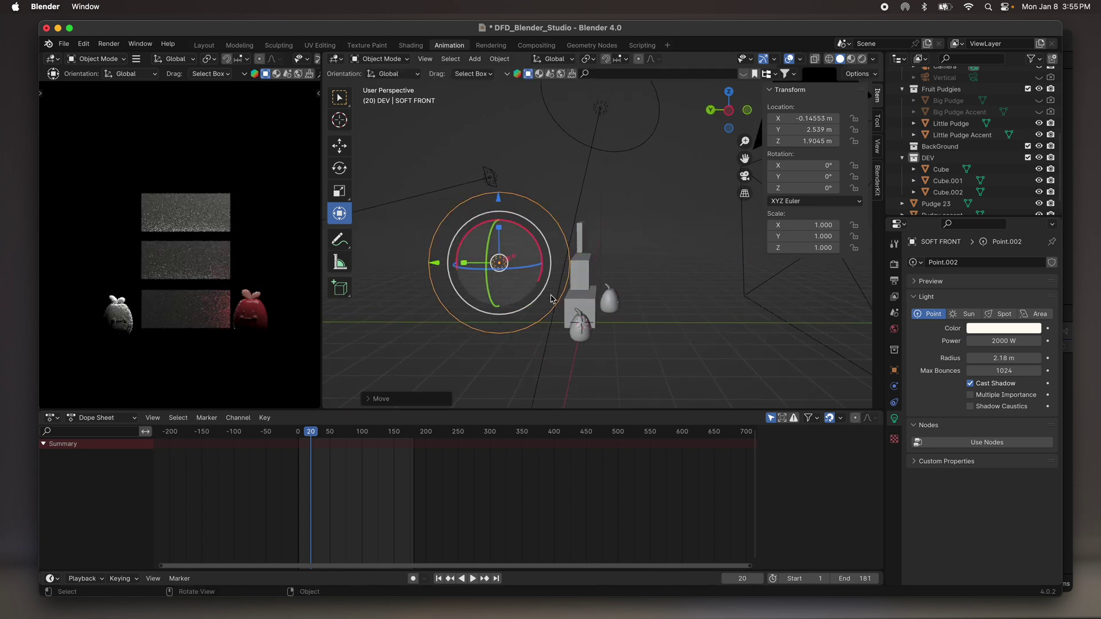
Create a new material named A on the thin top block.
scroll(539, 299, right, 10)
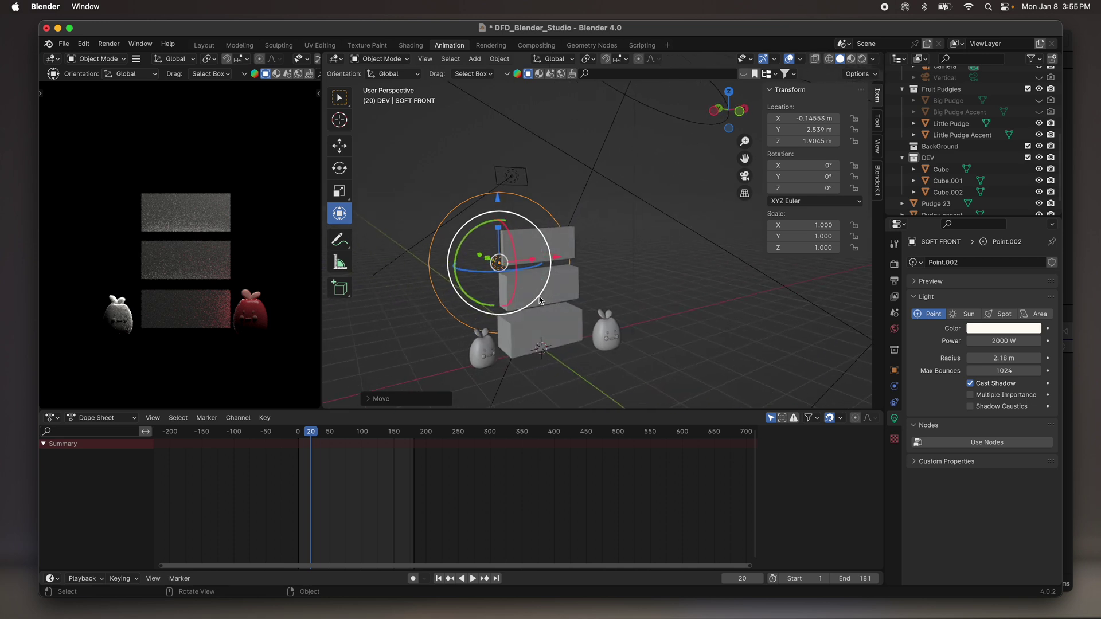
scroll(539, 299, right, 10)
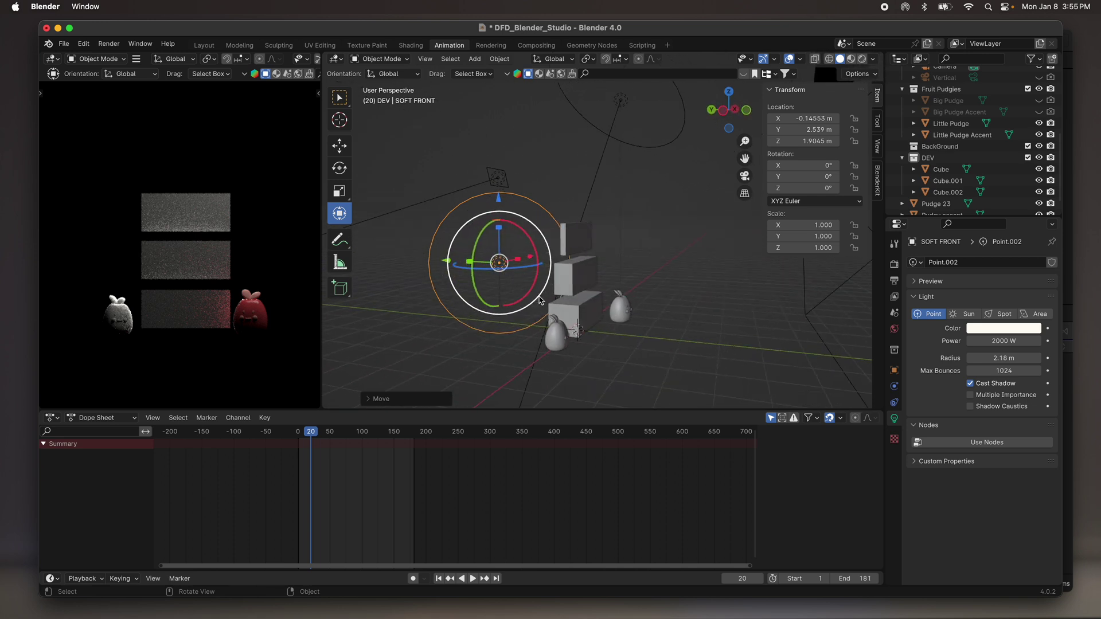
click(549, 240)
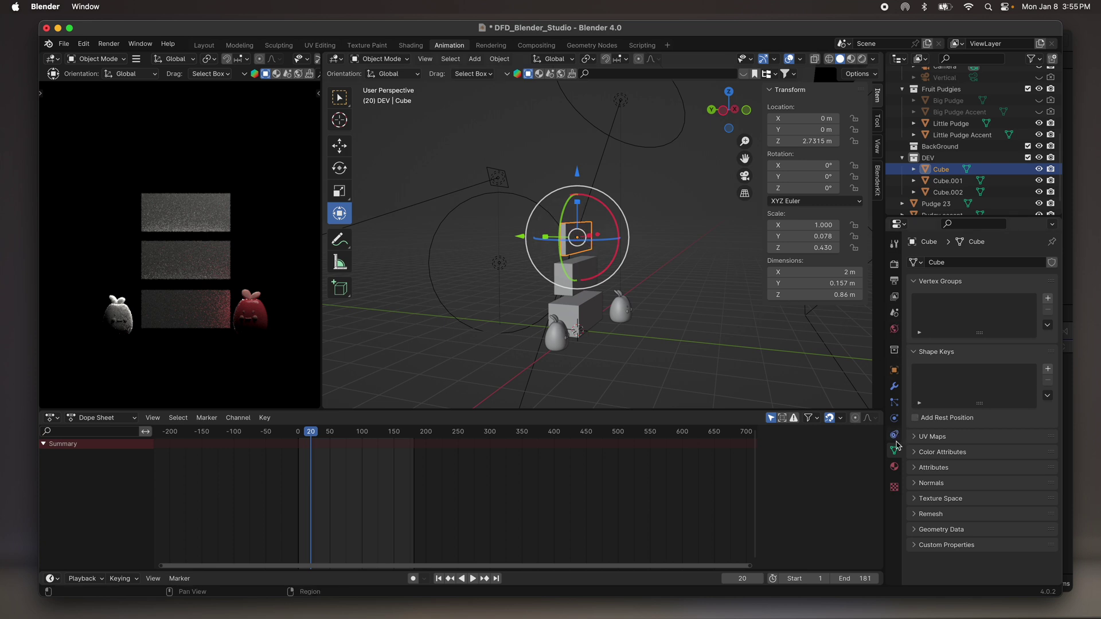
click(895, 467)
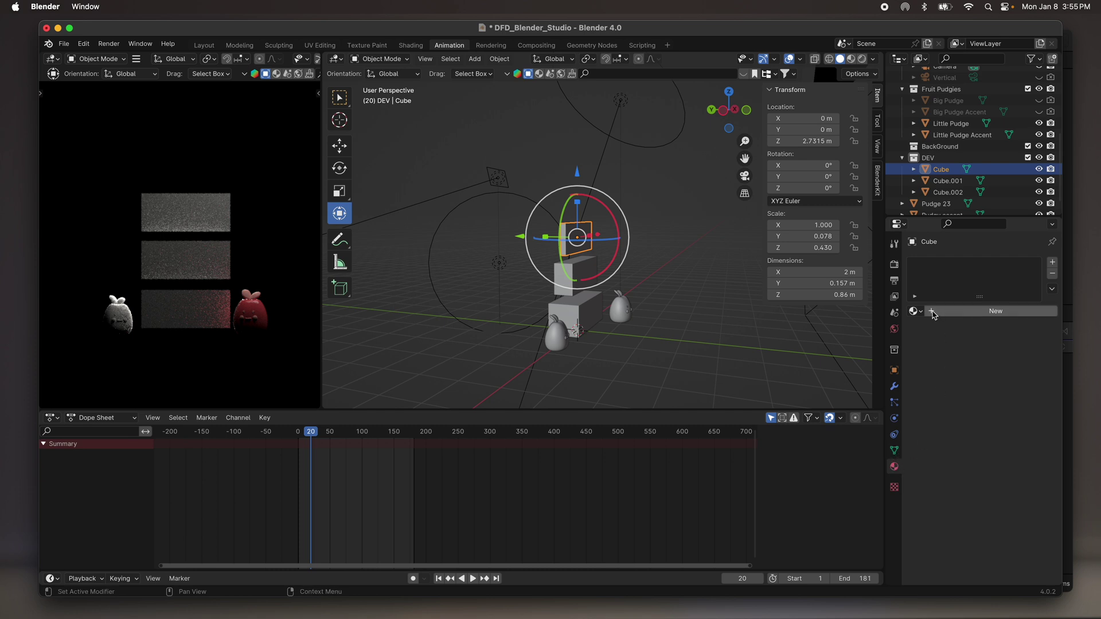
click(932, 313)
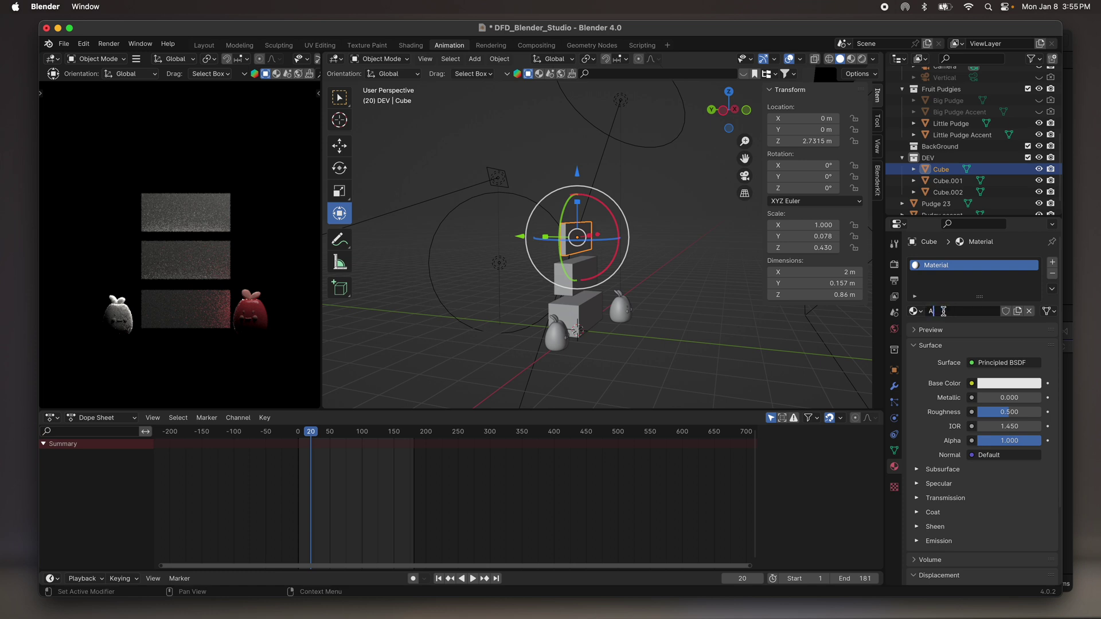
text(A)
key(Return)
Create a new material named B on the middle block.
click(577, 275)
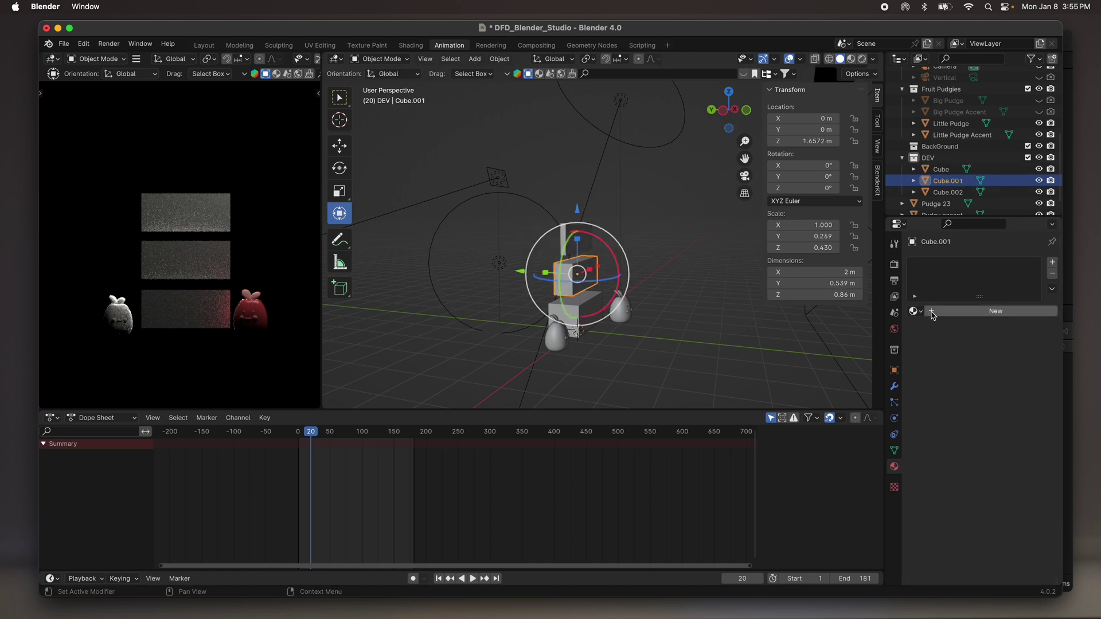
click(931, 314)
double_click(938, 310)
text(B)
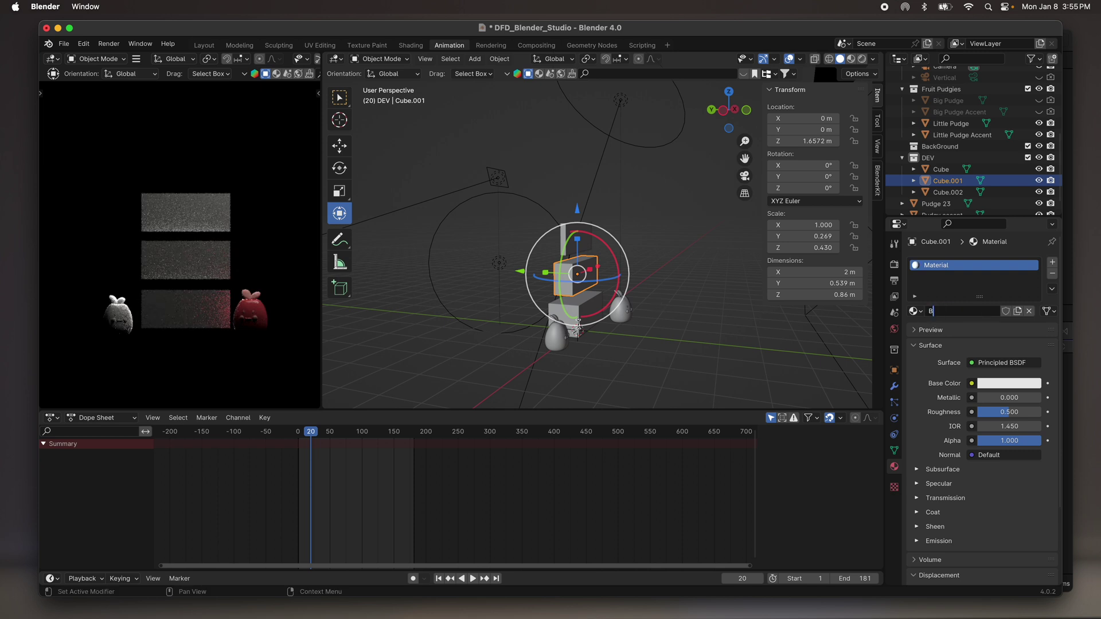
Create a new material named C on the thick bottom block.
click(584, 310)
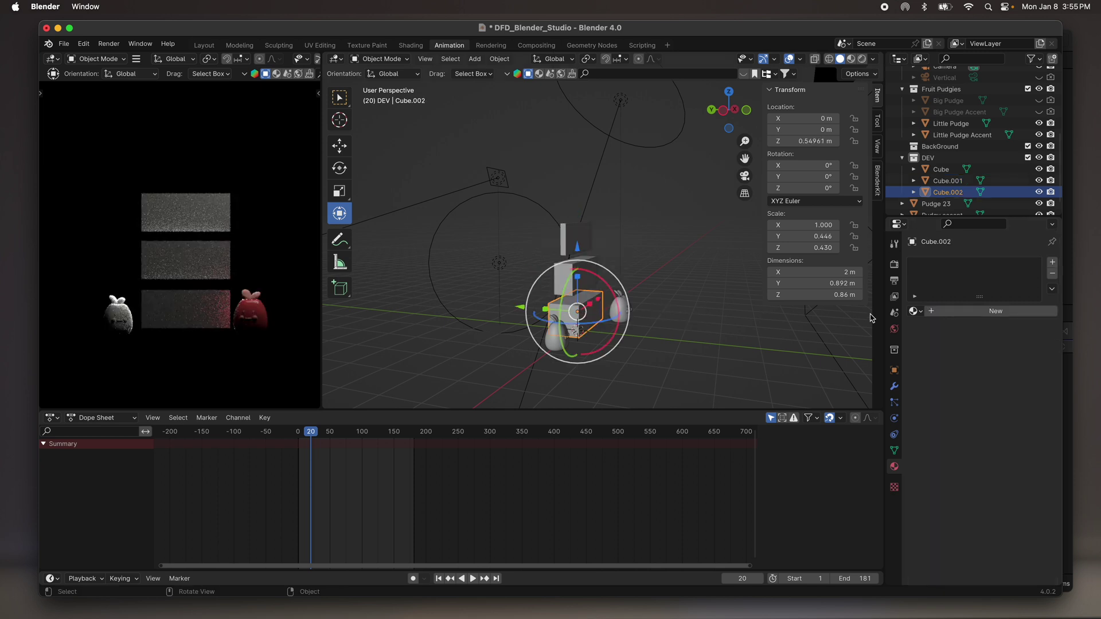
click(932, 314)
double_click(939, 312)
text(C)
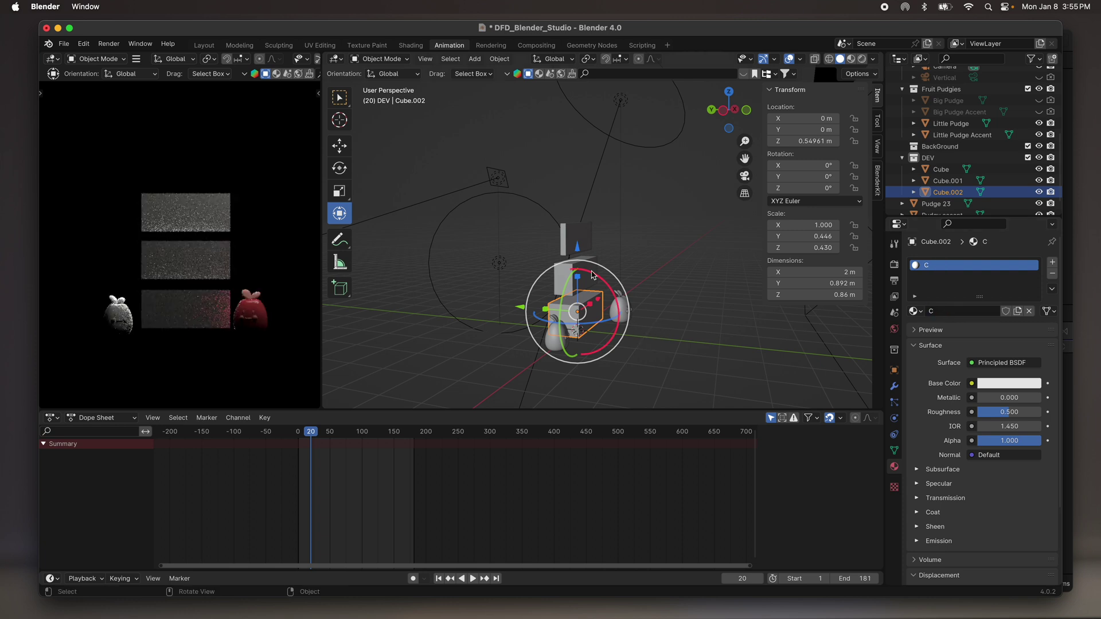
Adjust the subsurface weight of the top block's material A to about 0.409.
click(570, 257)
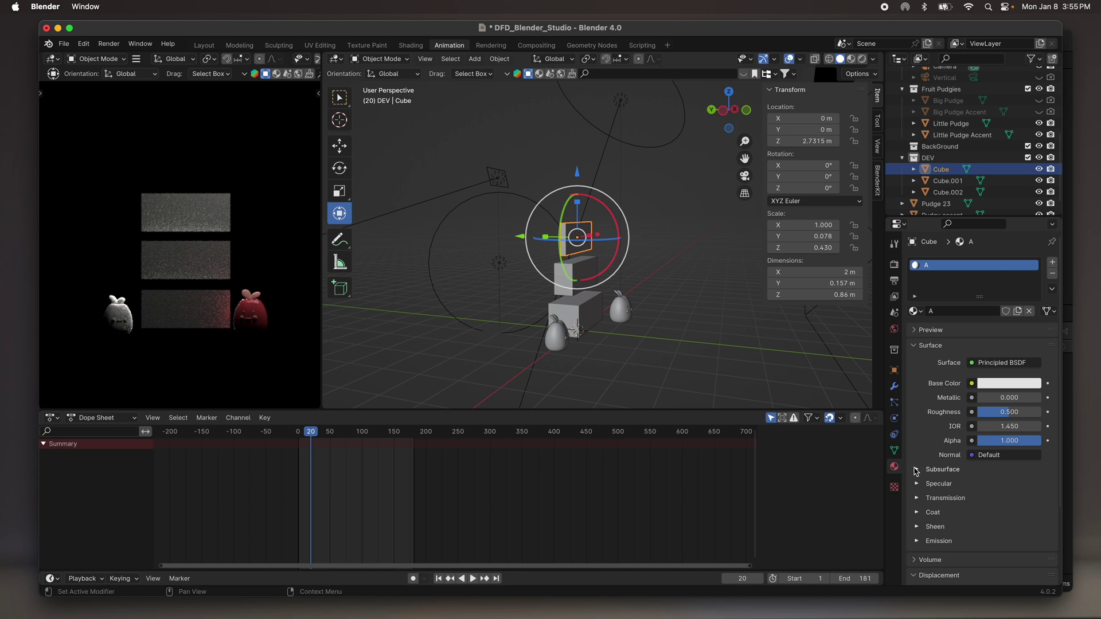
click(916, 470)
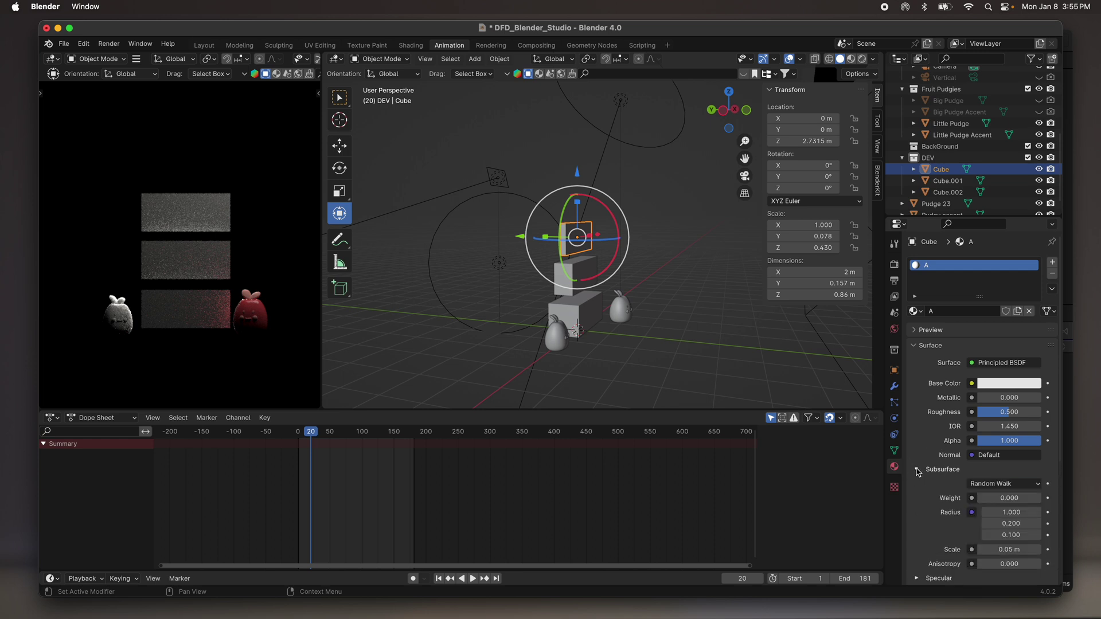
scroll(986, 380, down, 6)
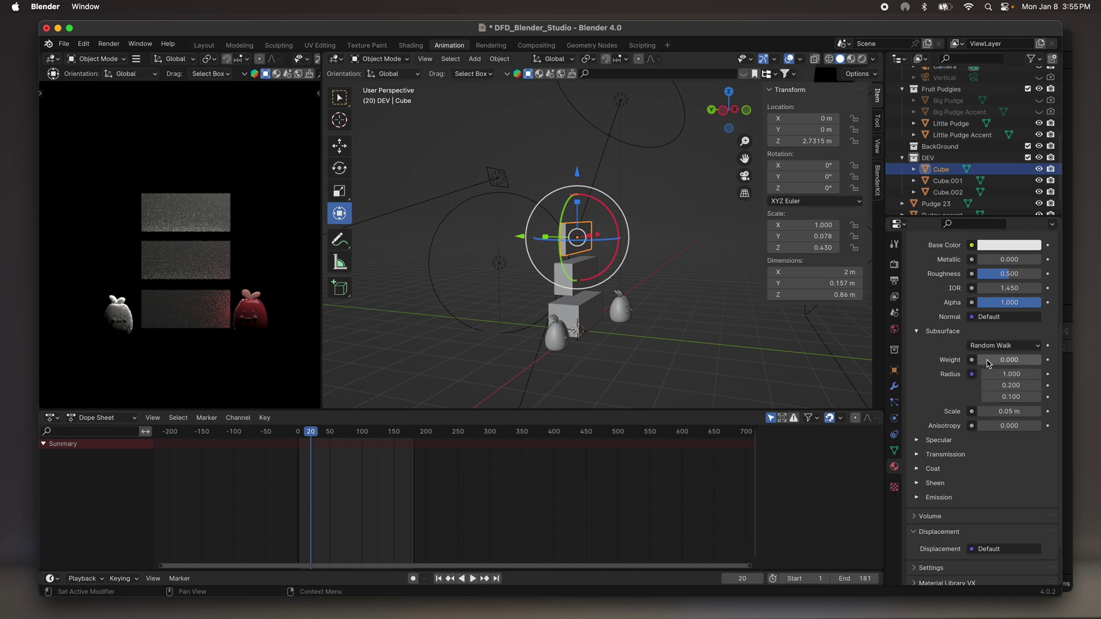
drag(1009, 359, 1041, 360)
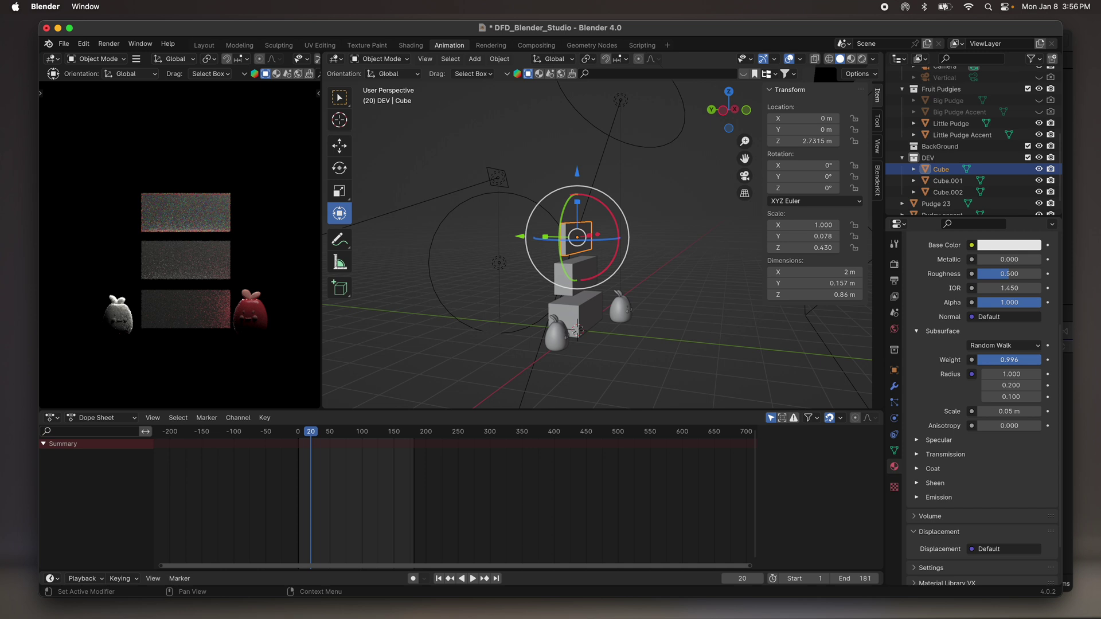
drag(1040, 360, 1004, 363)
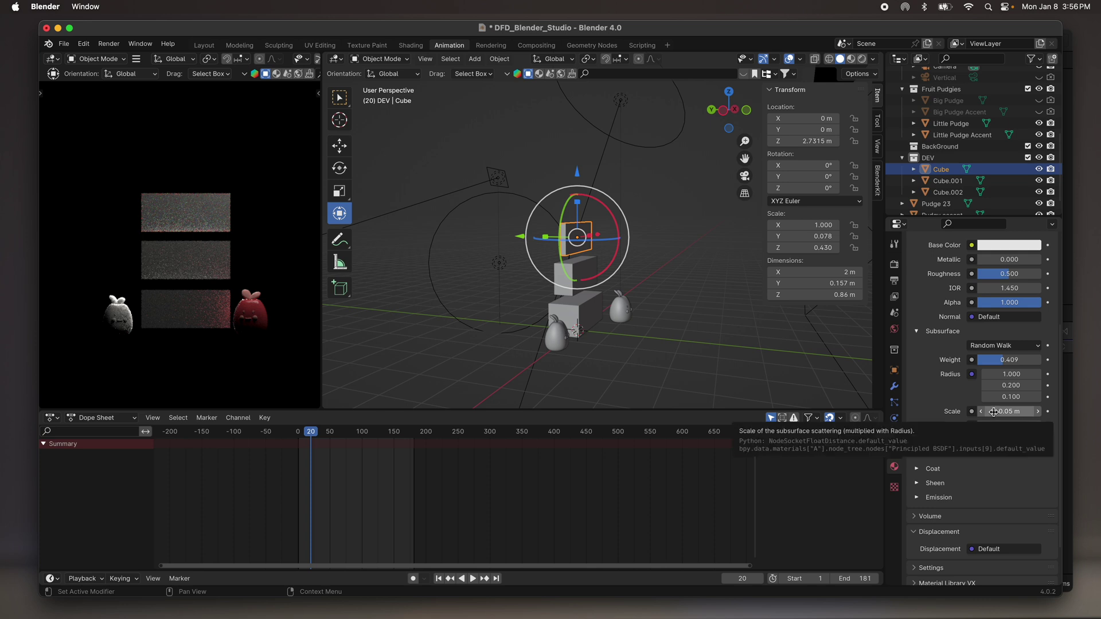
Raise material A's subsurface scale to 1.25 m and inspect the top block in the rendered view.
mouse_move(994, 411)
mouse_down()
mouse_move(1055, 411)
mouse_move(993, 411)
mouse_up()
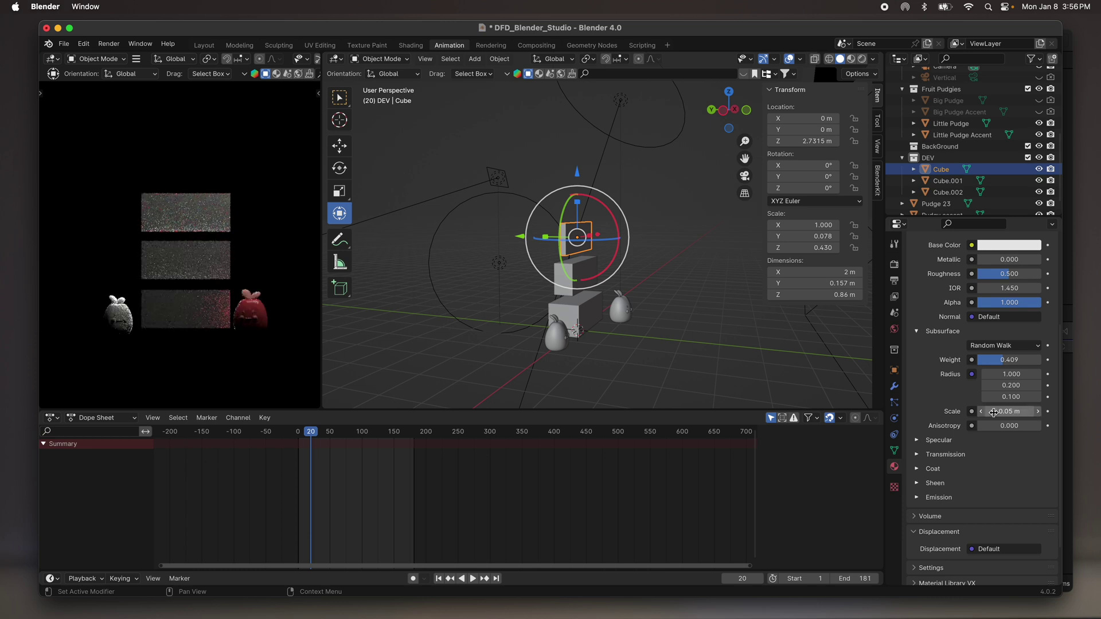
drag(990, 414, 1001, 411)
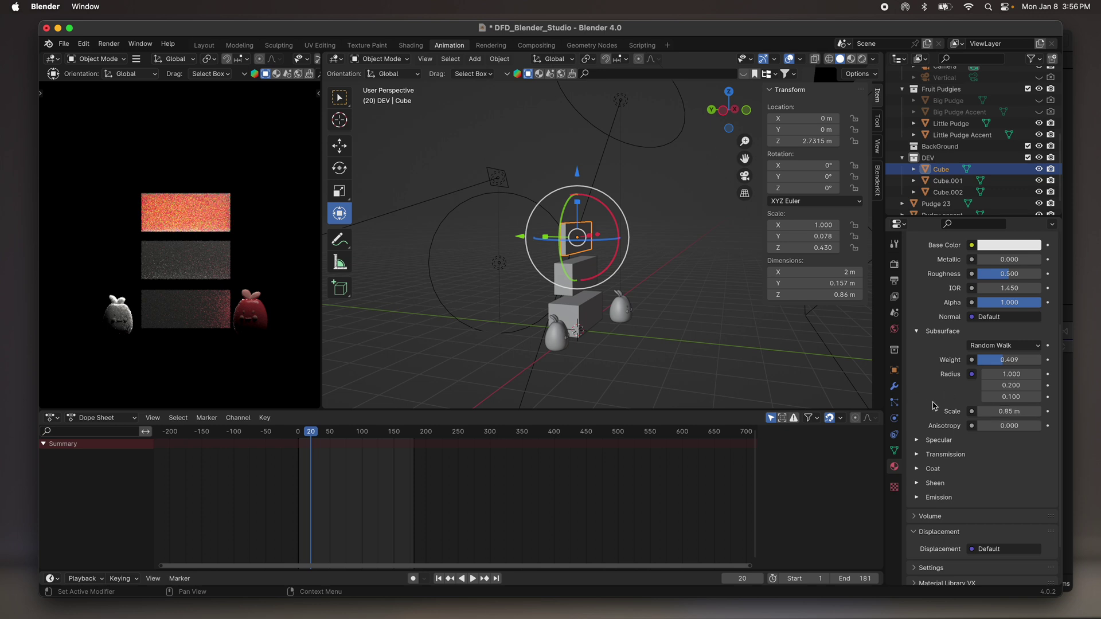
mouse_move(1006, 411)
mouse_down()
mouse_move(1021, 411)
mouse_move(1008, 413)
mouse_up()
drag(1008, 413, 1009, 413)
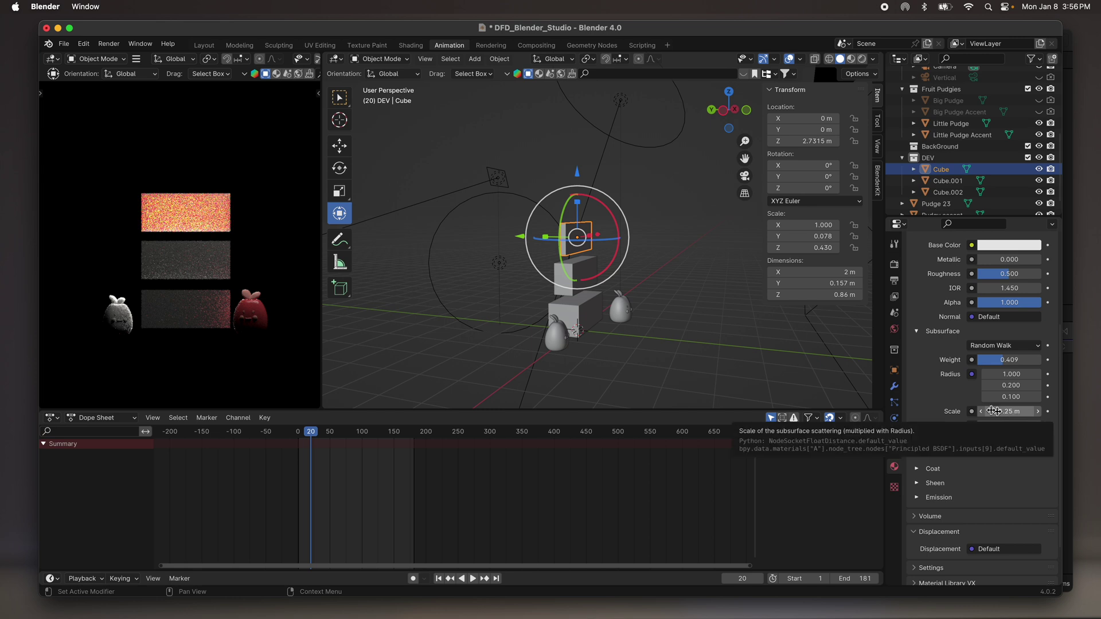
middle_drag(185, 251, 166, 225)
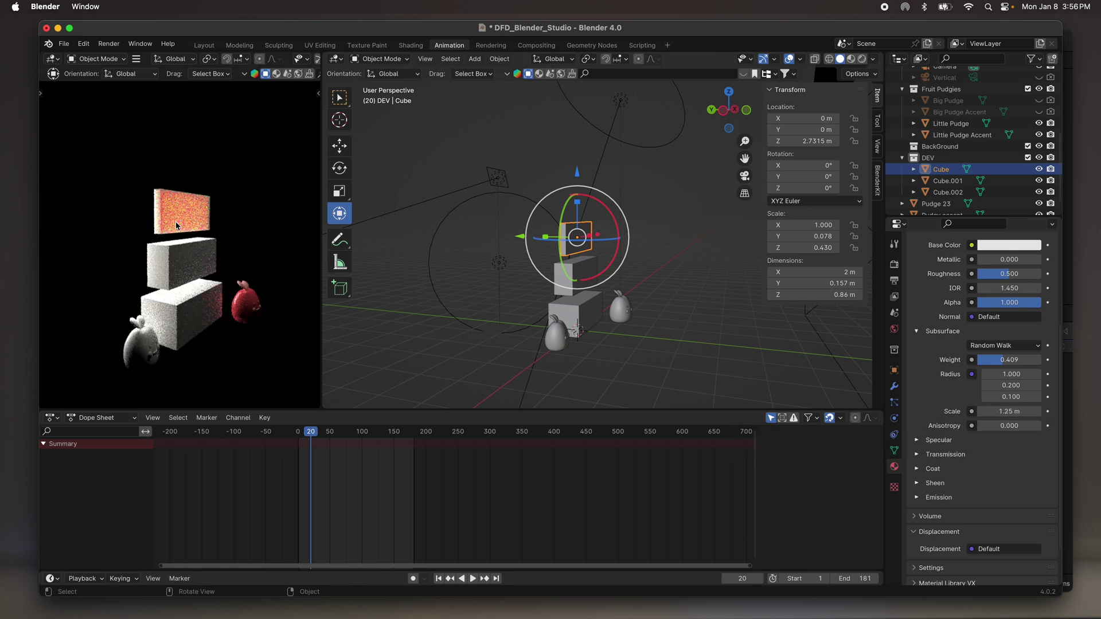
middle_drag(185, 221, 185, 212)
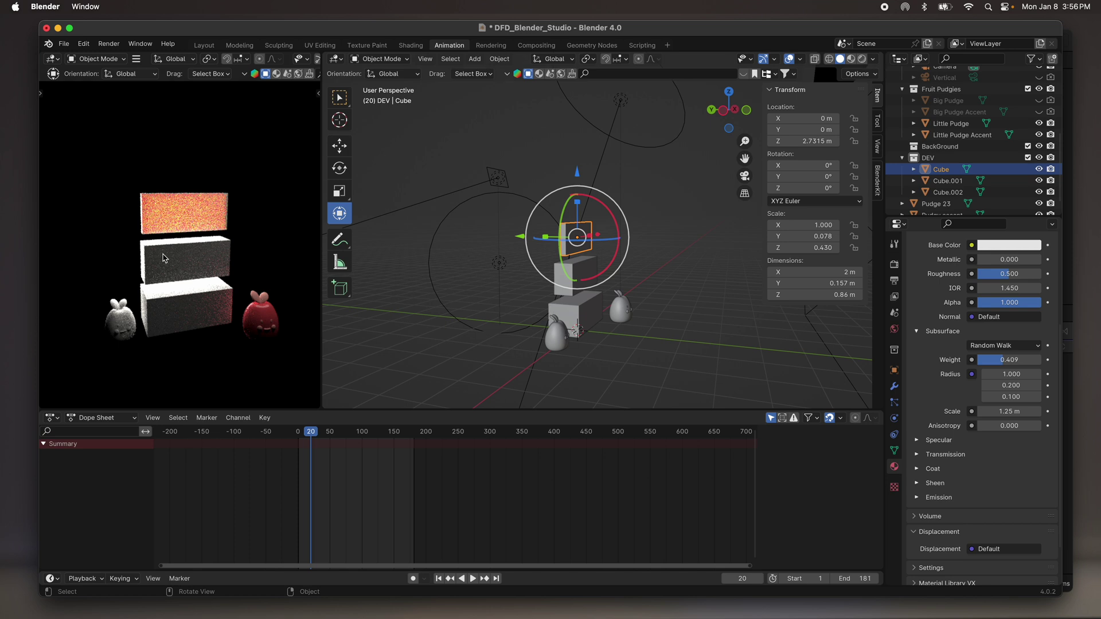
Set the middle block's subsurface weight to 1.000 and scale to 10 m, and check the rendered result.
middle_drag(164, 258, 179, 258)
click(180, 259)
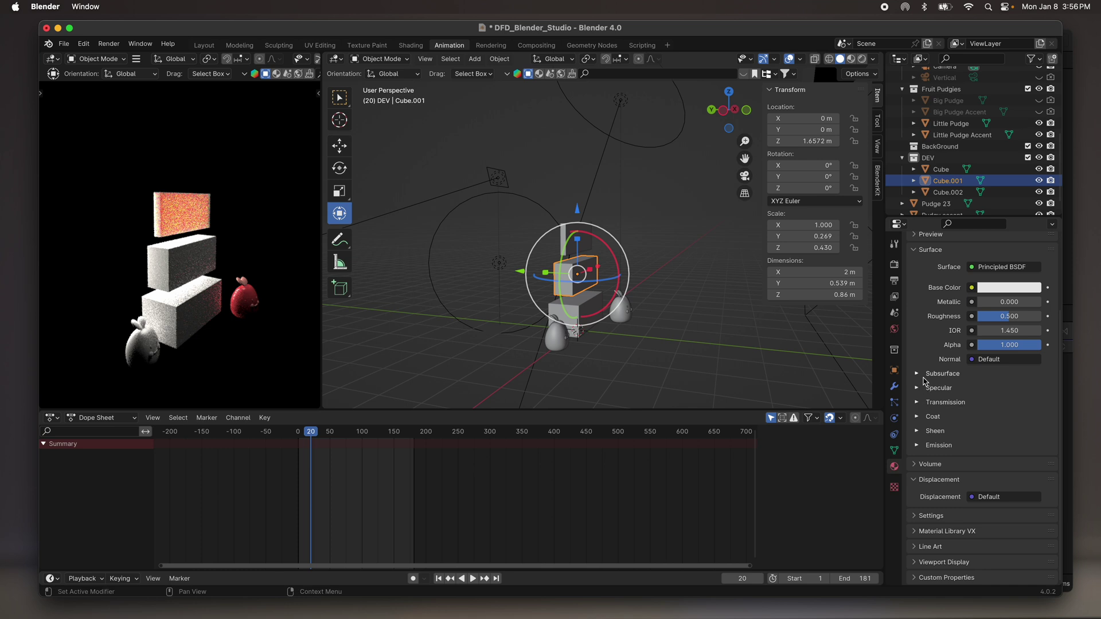
click(922, 373)
scroll(955, 392, down, 2)
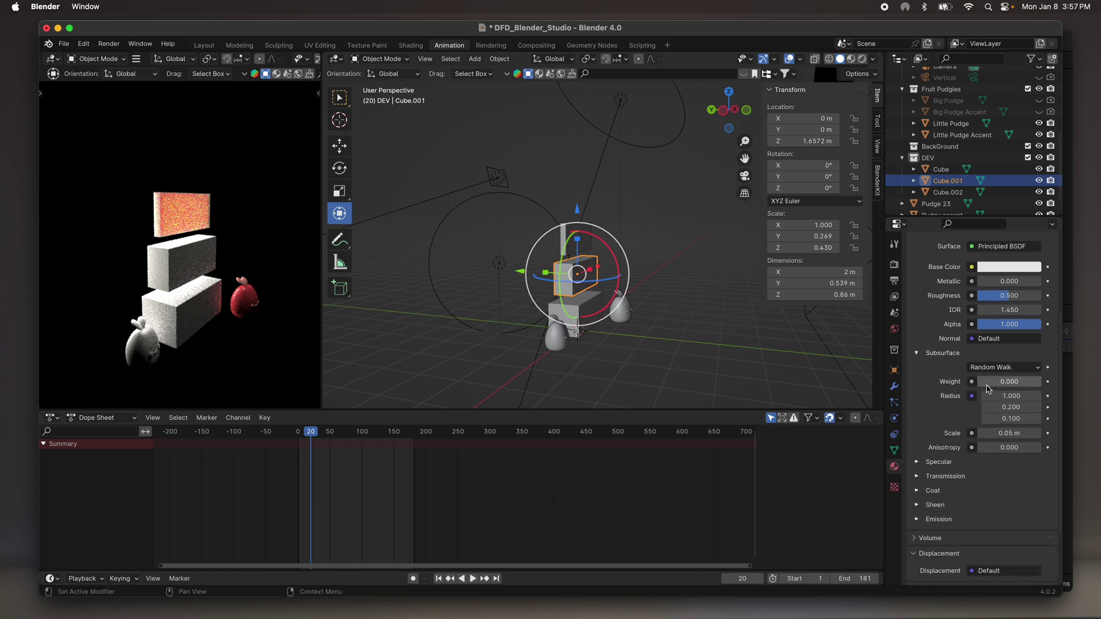
drag(981, 382, 1042, 381)
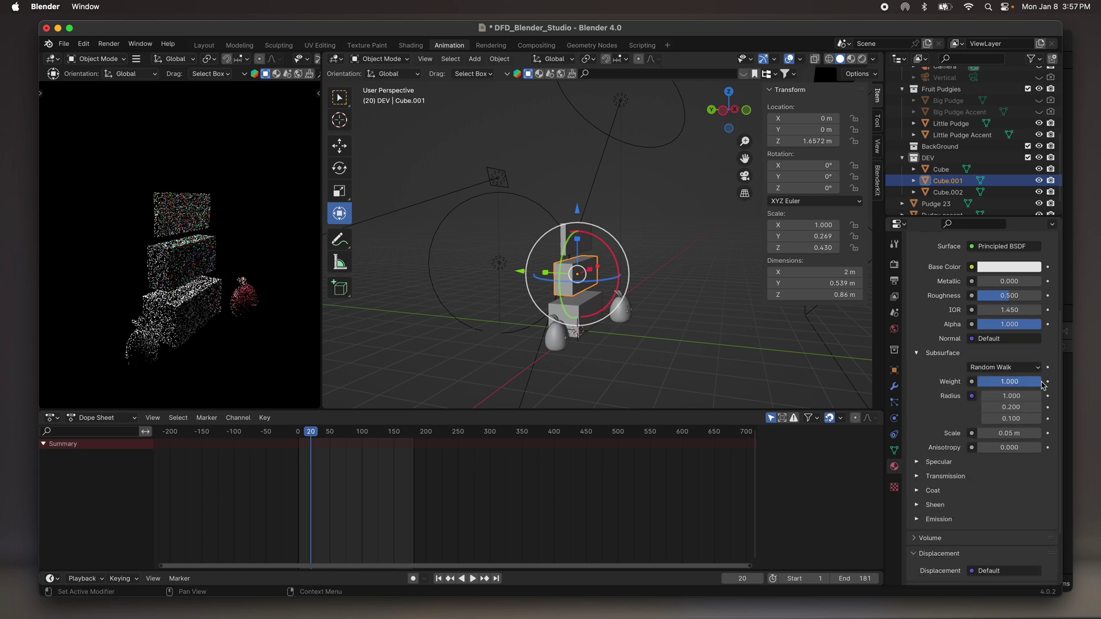
scroll(1019, 406, down, 1)
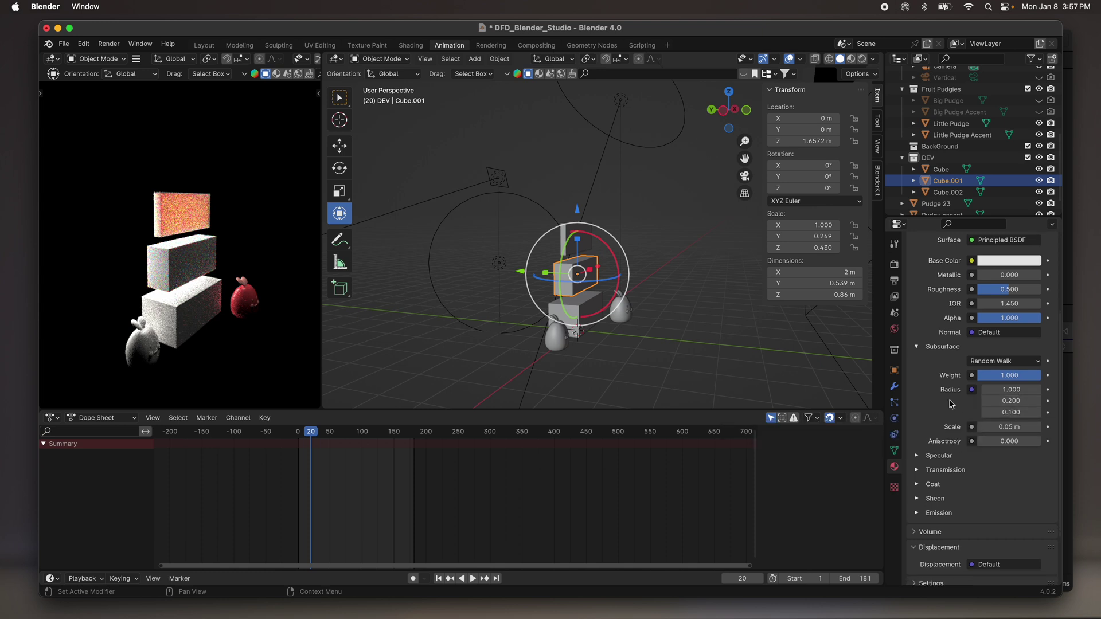
drag(1009, 417, 1055, 417)
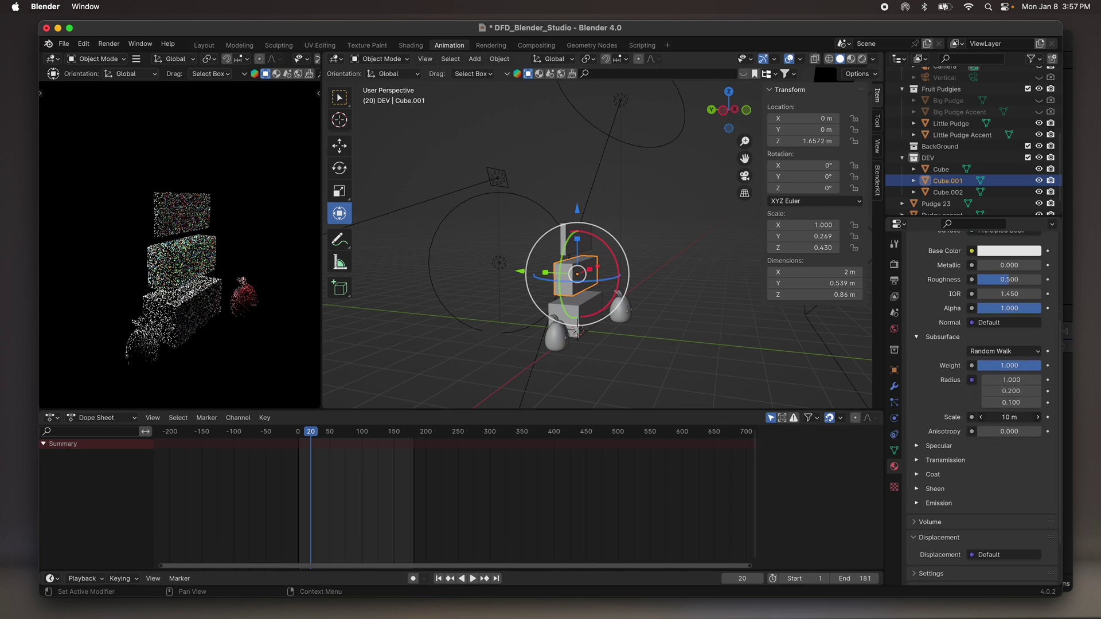
middle_drag(130, 279, 149, 261)
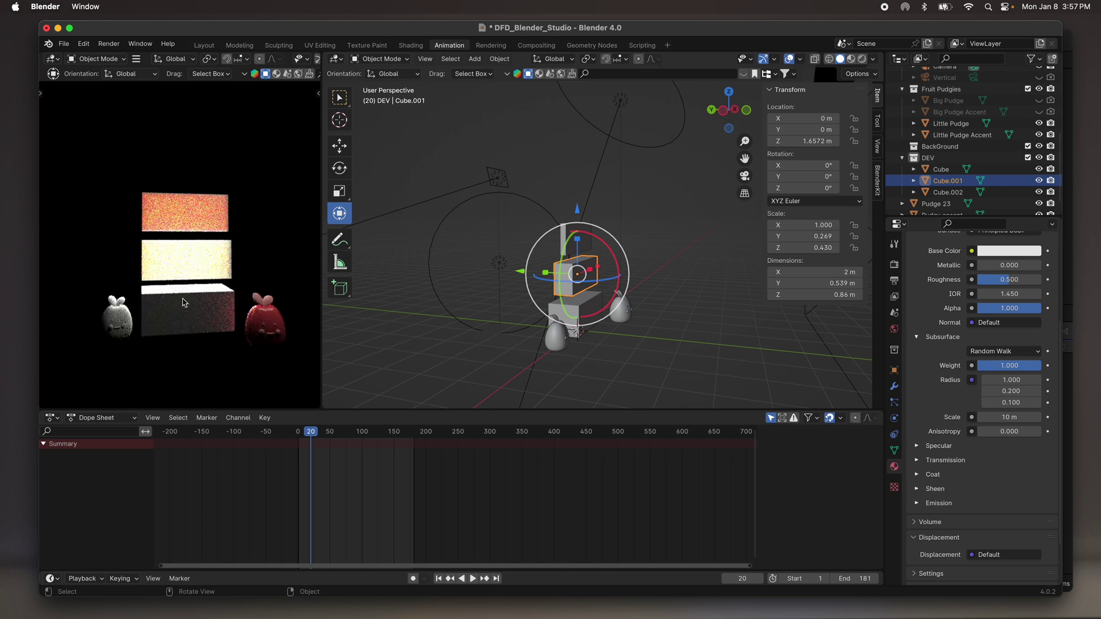
Give the thick bottom block's material a blue base color and set its metallic value to about 0.222.
middle_drag(183, 302, 193, 304)
click(195, 305)
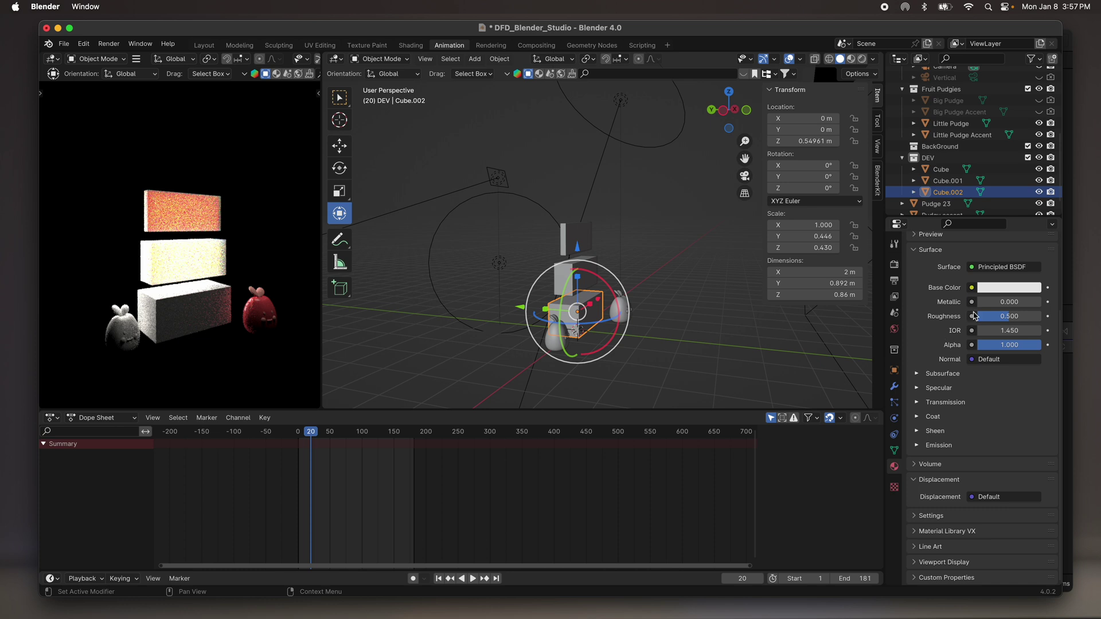
click(997, 287)
click(1009, 123)
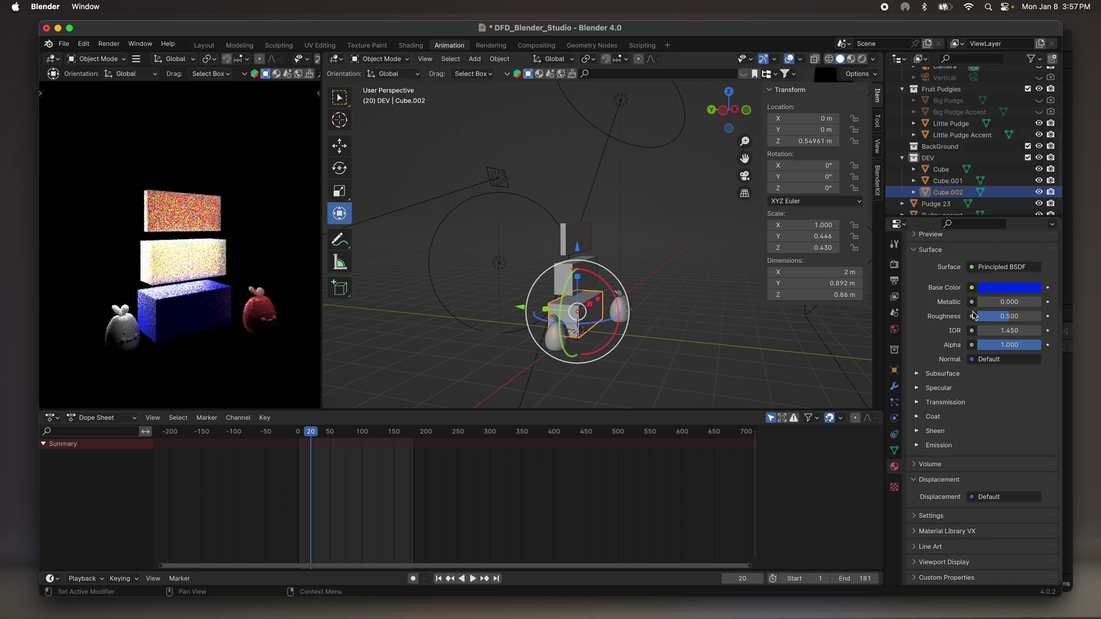
drag(986, 302, 1001, 302)
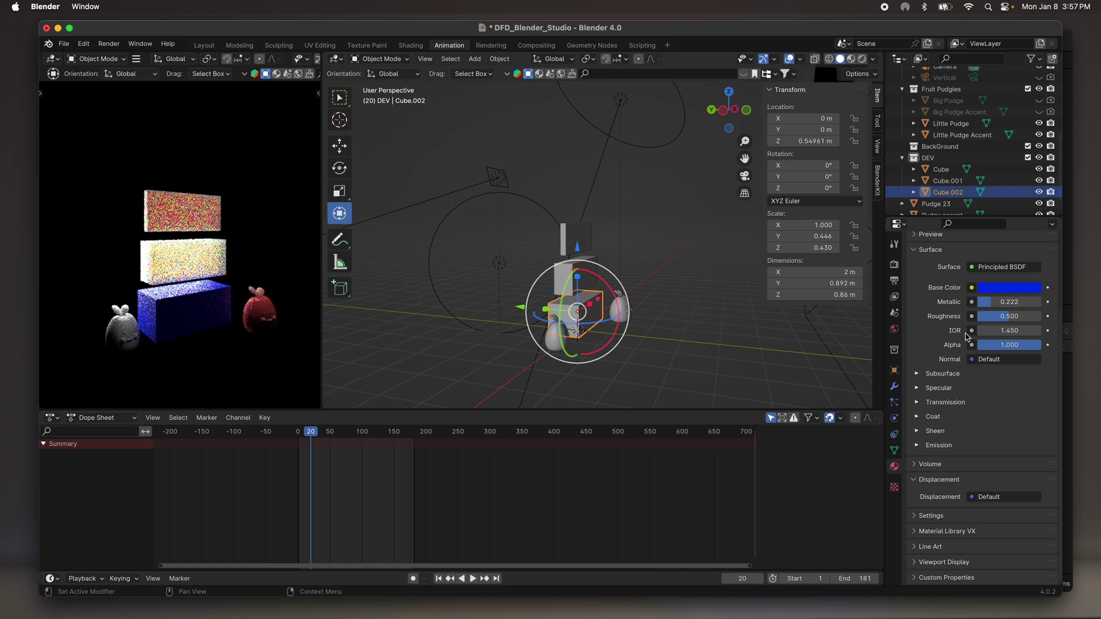
Set the bottom block's subsurface weight to about 0.516 and scale to 10 m, and inspect it in the rendered view.
click(916, 373)
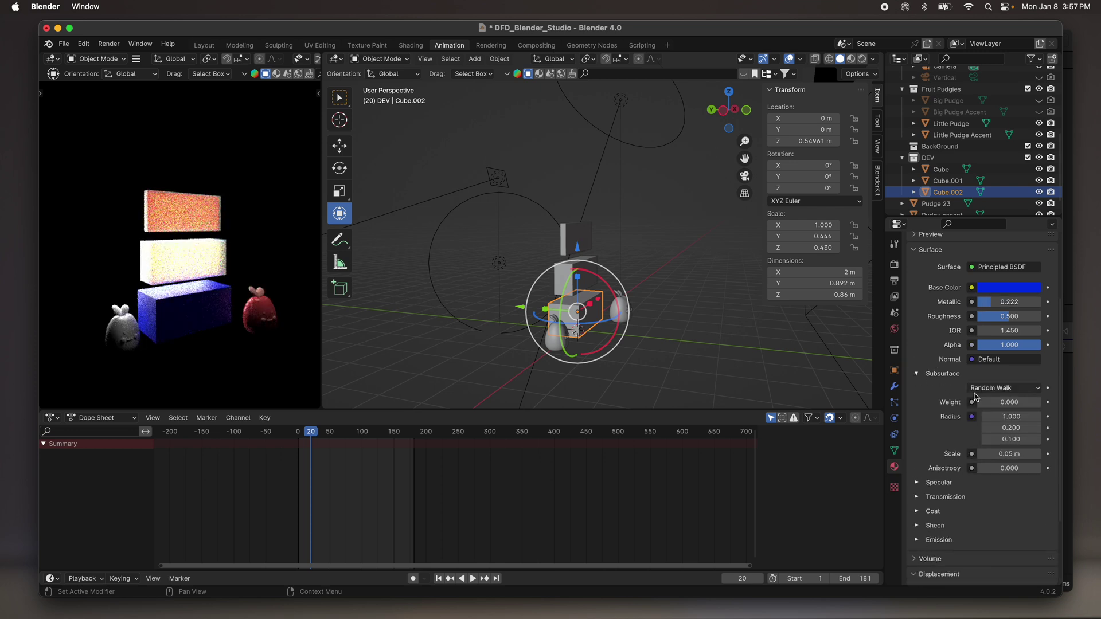
drag(1001, 402, 1012, 402)
drag(986, 455, 1027, 453)
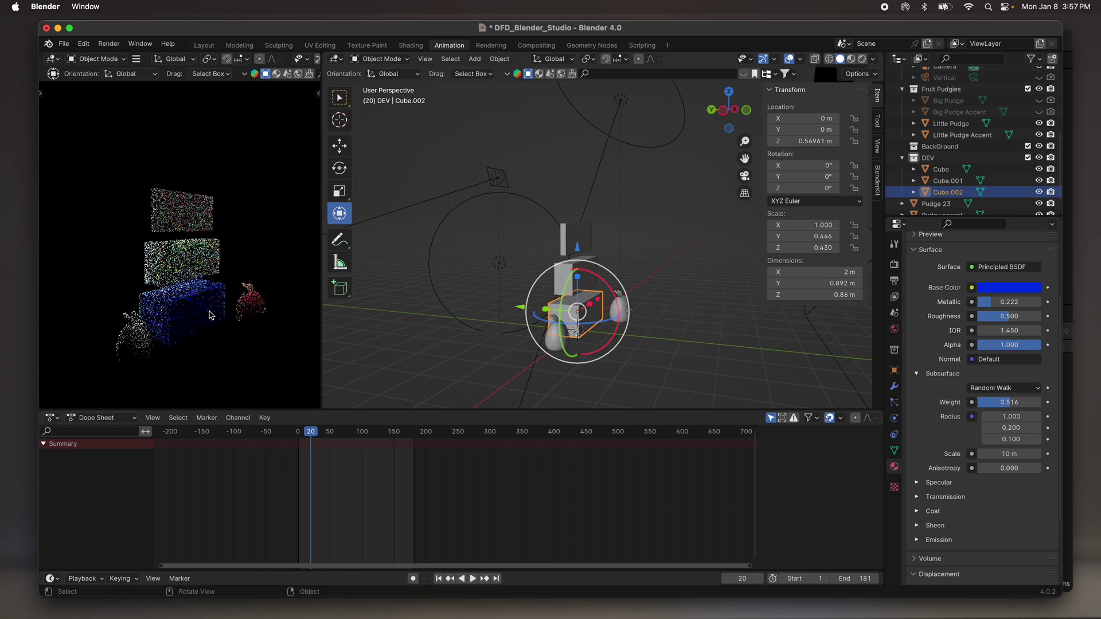
scroll(209, 315, up, 2)
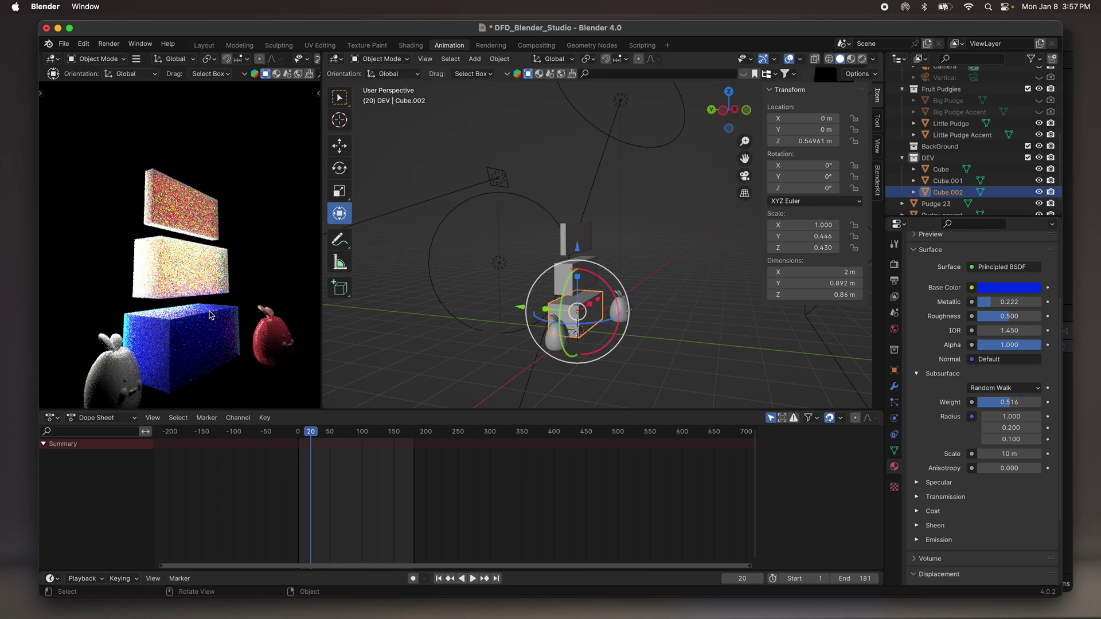
scroll(210, 315, up, 2)
scroll(205, 318, up, 1)
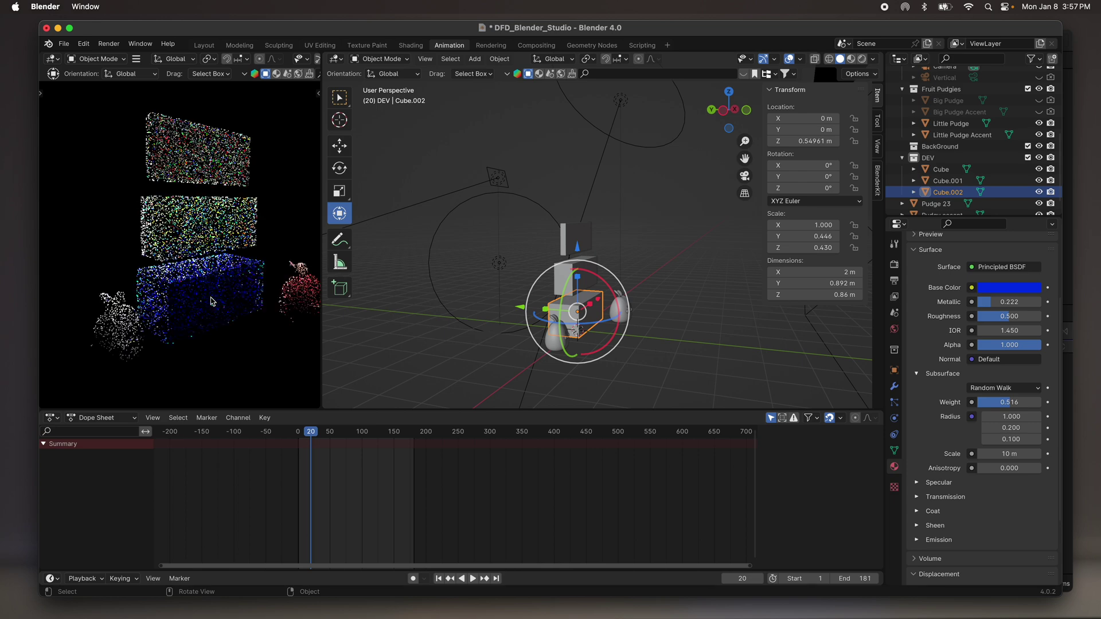
middle_drag(211, 301, 198, 172)
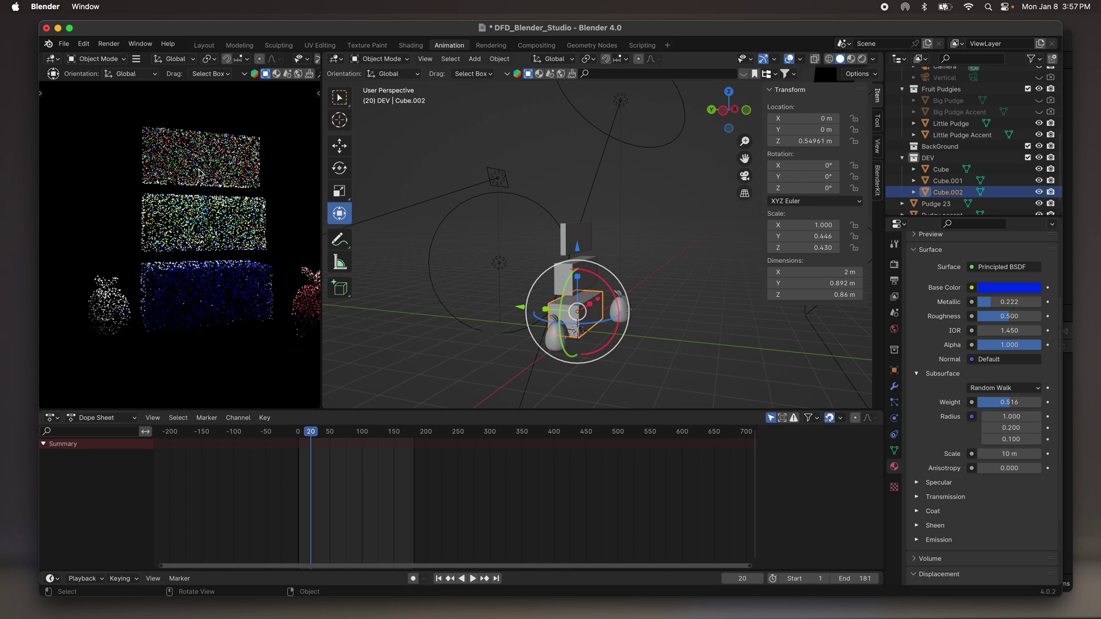
scroll(199, 174, down, 5)
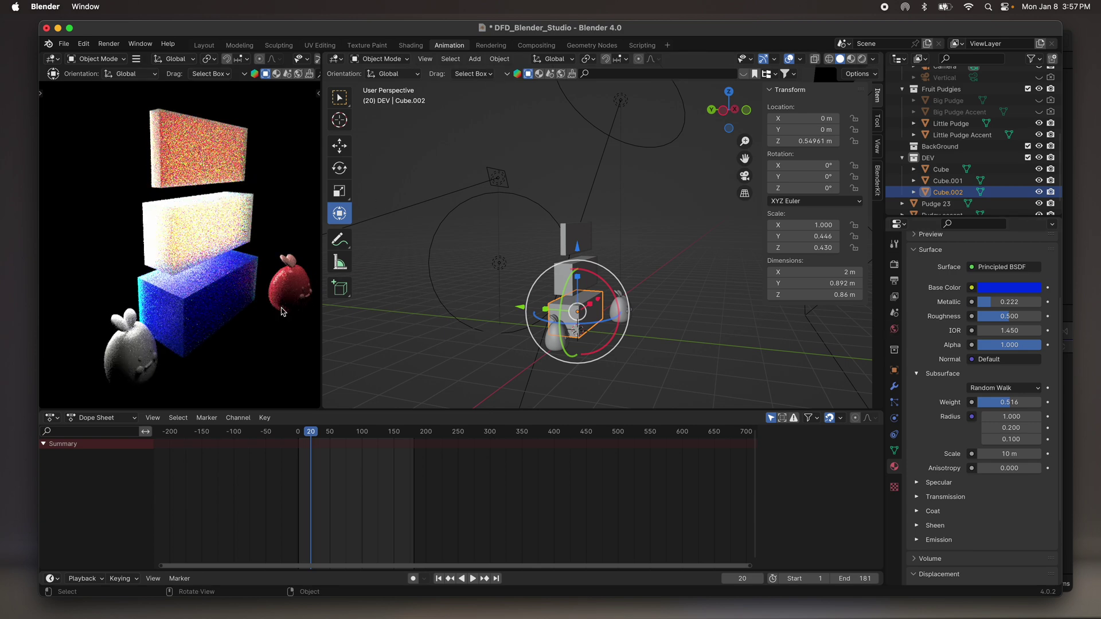
Set the Little Pudge Accent material's subsurface weight to about 0.551 and its scale to 9.85 m.
middle_drag(281, 312, 112, 313)
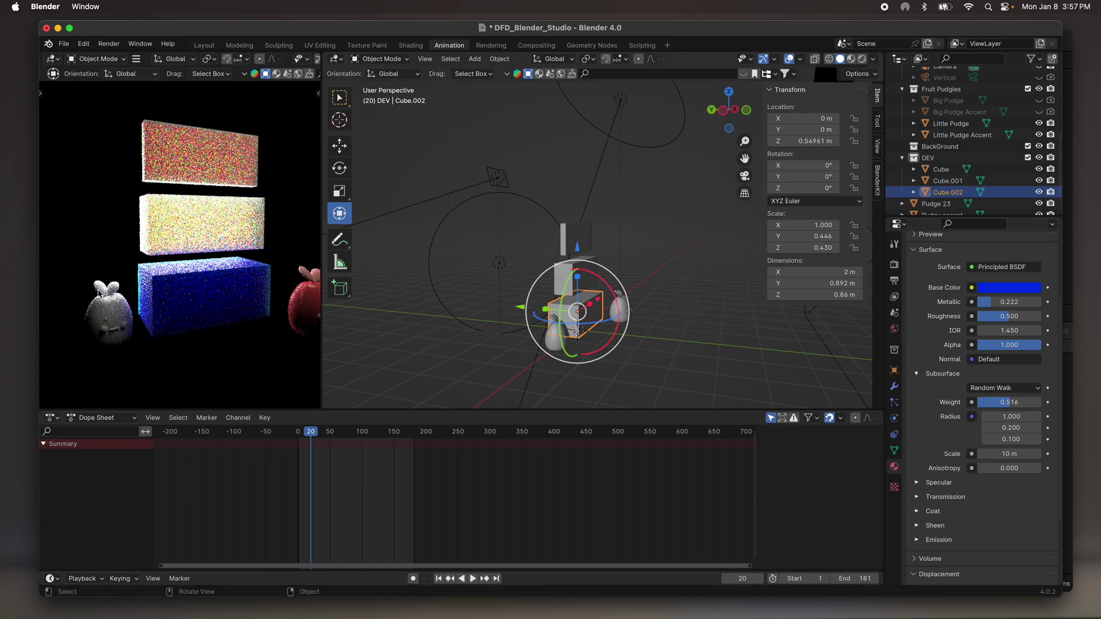
click(101, 292)
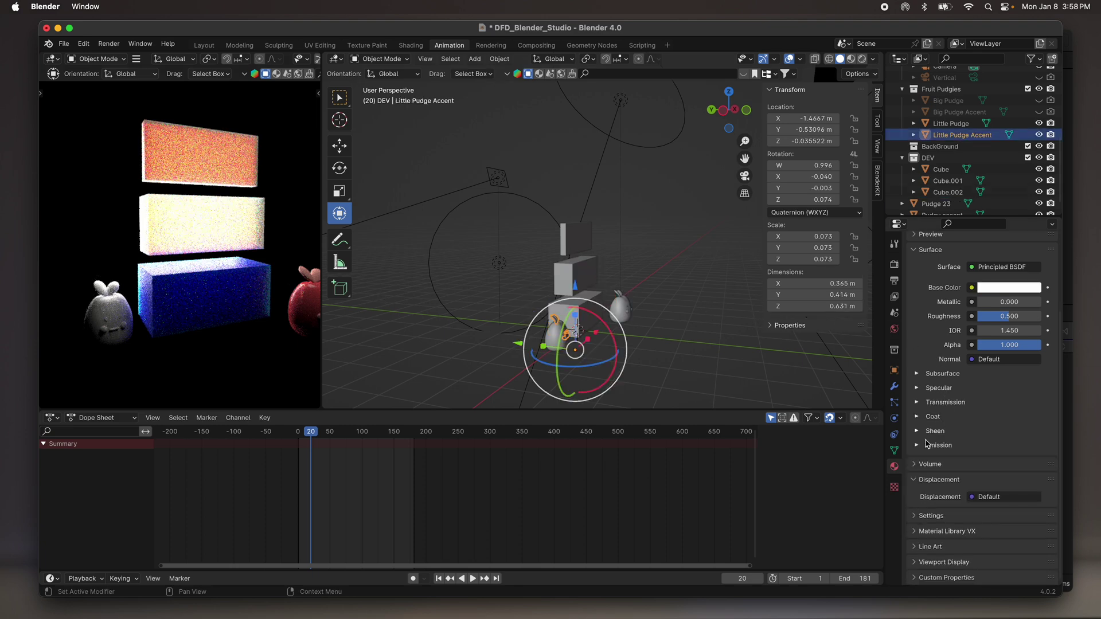
click(917, 373)
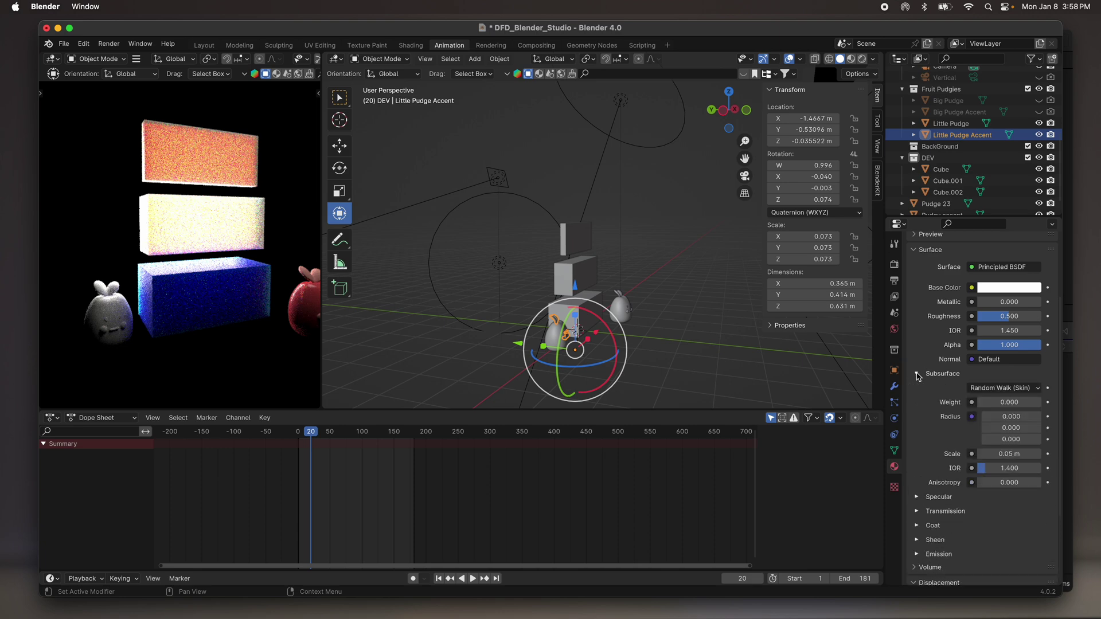
drag(985, 402, 1002, 401)
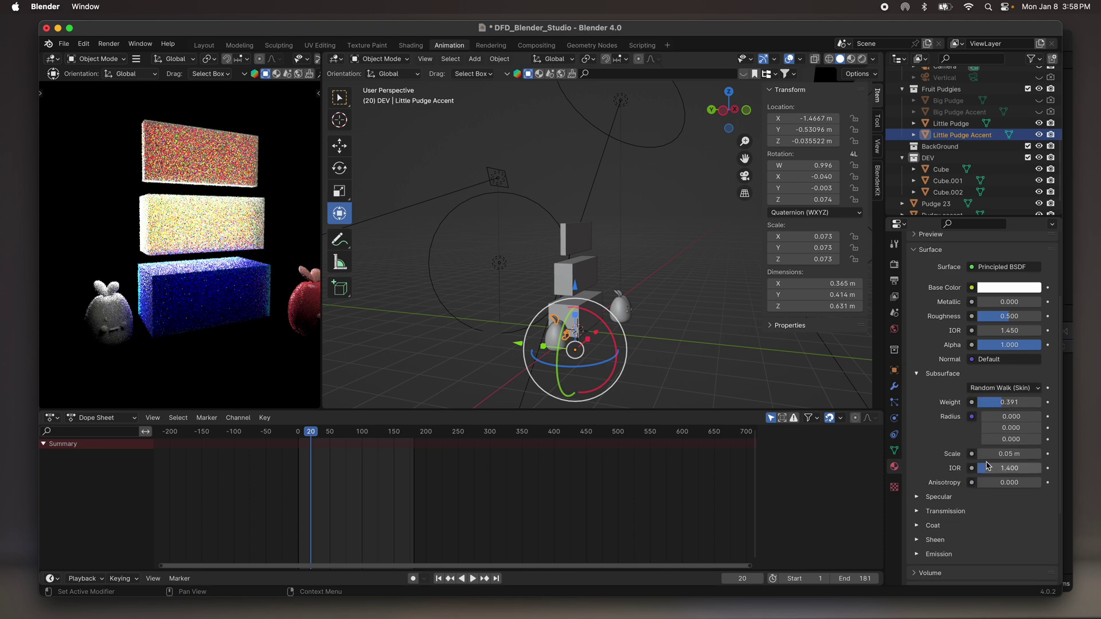
drag(994, 454, 1002, 455)
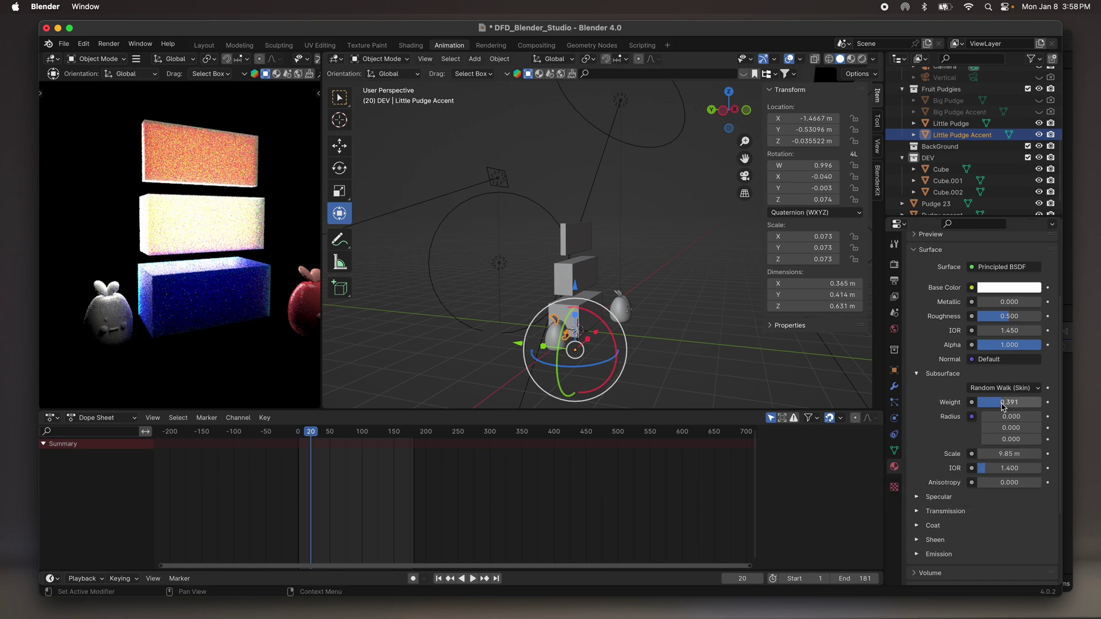
drag(1009, 402, 1026, 402)
scroll(947, 352, up, 4)
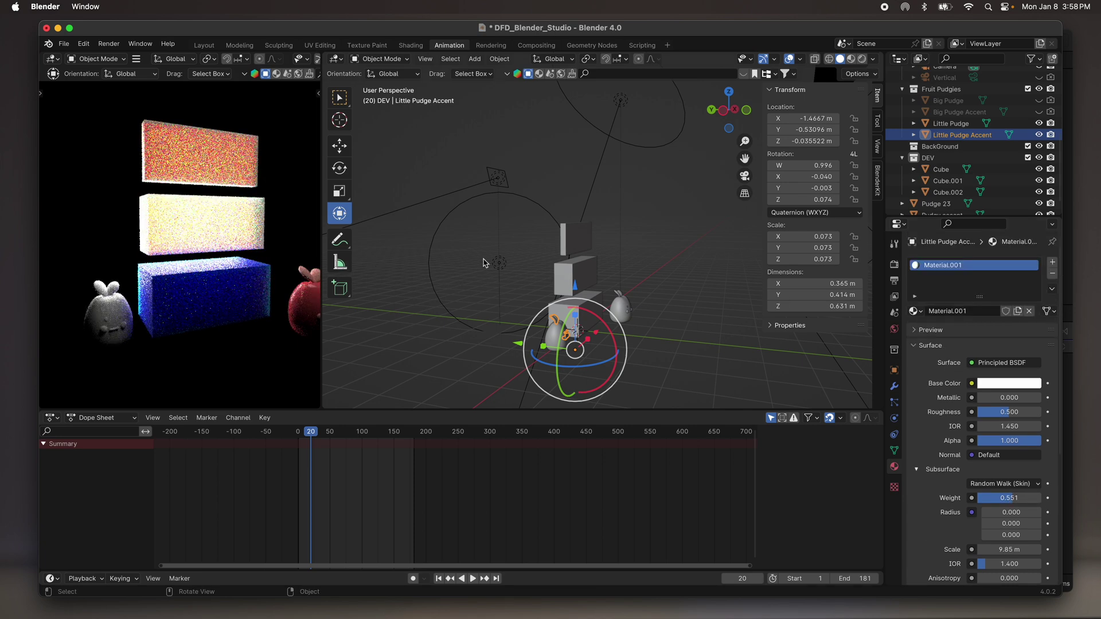
Move the SOFT FRONT light behind the white pudge, to about X -1.78 m and Z 1.185 m.
click(499, 263)
middle_drag(499, 263, 527, 254)
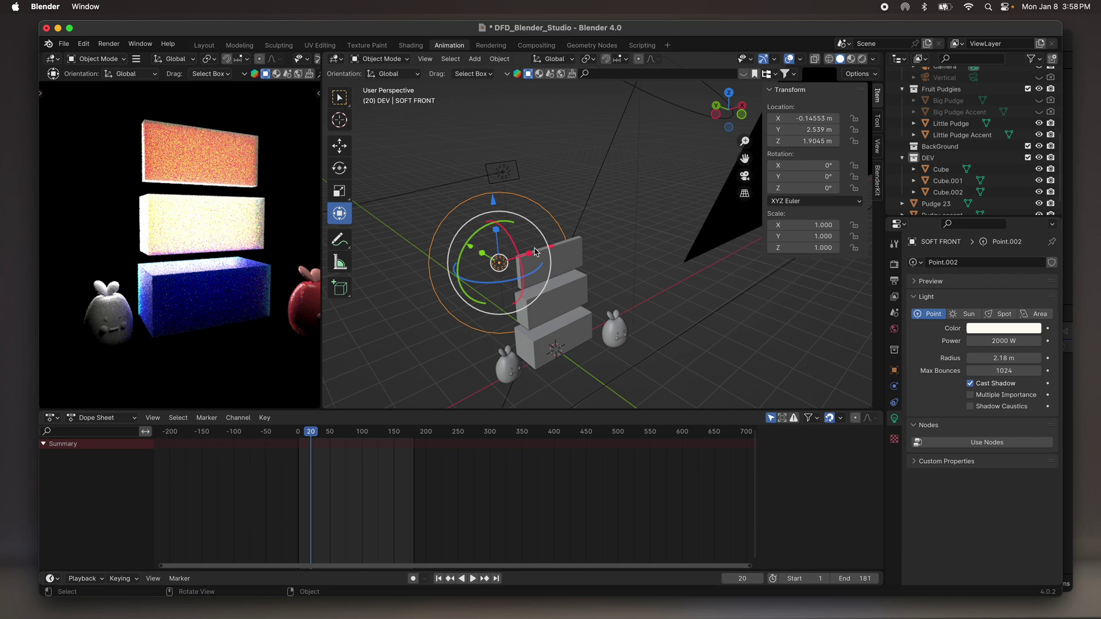
drag(554, 247, 502, 264)
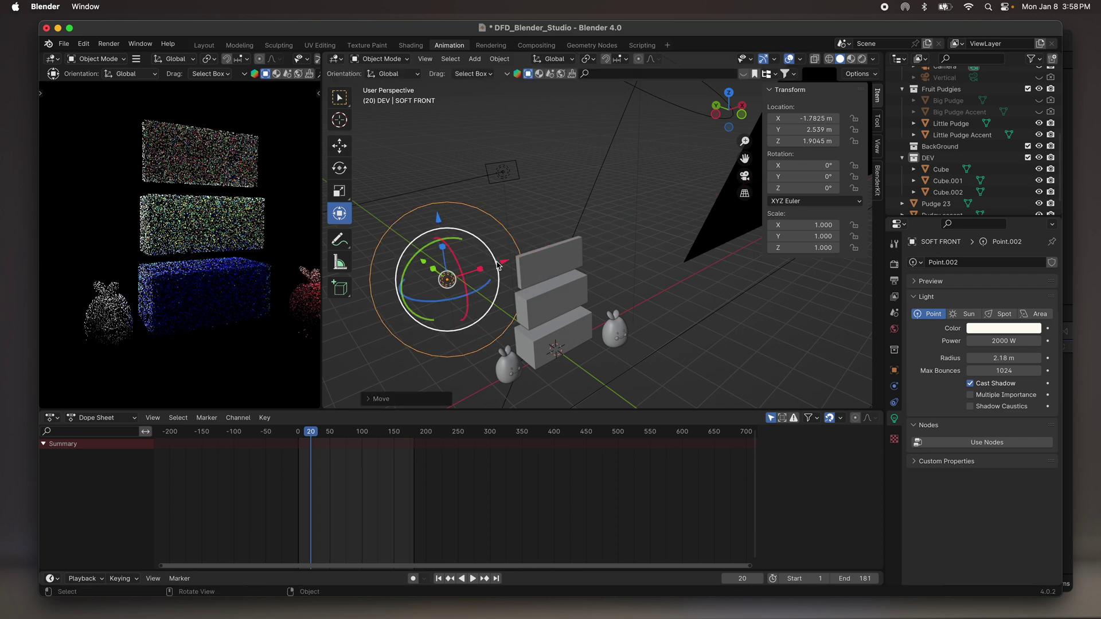
middle_drag(516, 336, 439, 241)
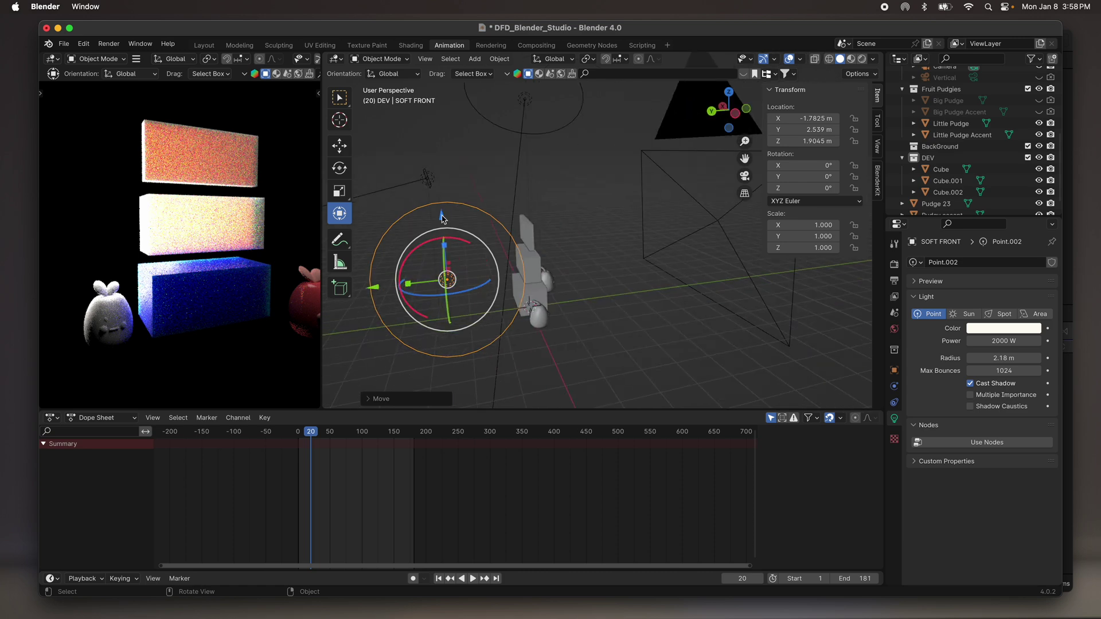
drag(444, 221, 445, 246)
middle_drag(445, 247, 404, 328)
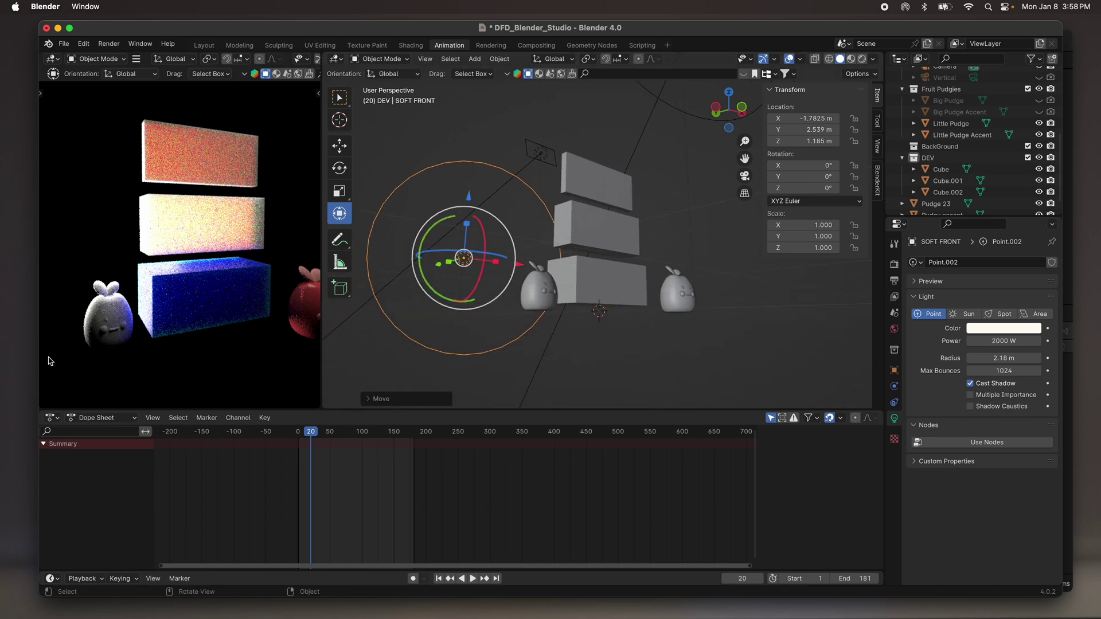
Change the Little Pudge Accent material's base color to bright green.
scroll(89, 321, up, 5)
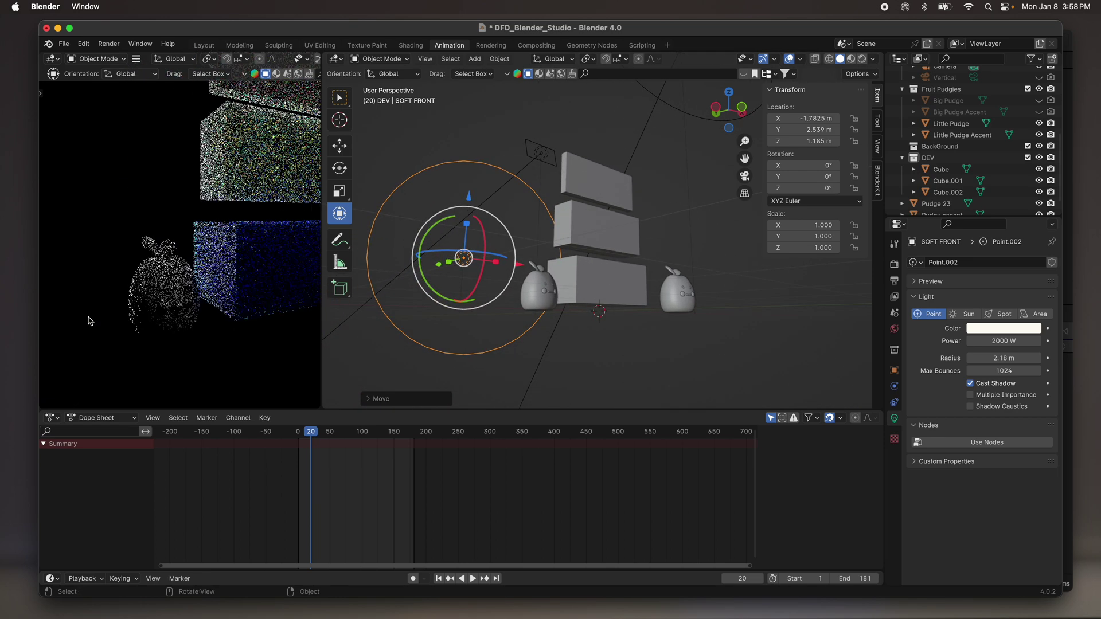
middle_drag(89, 321, 119, 285)
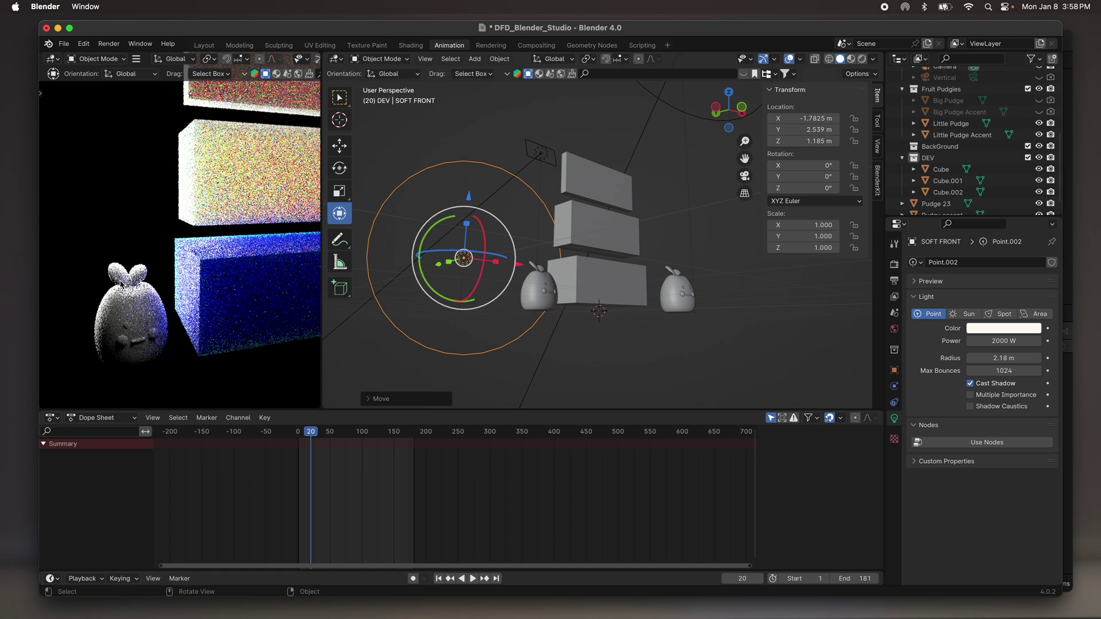
click(542, 269)
click(1002, 384)
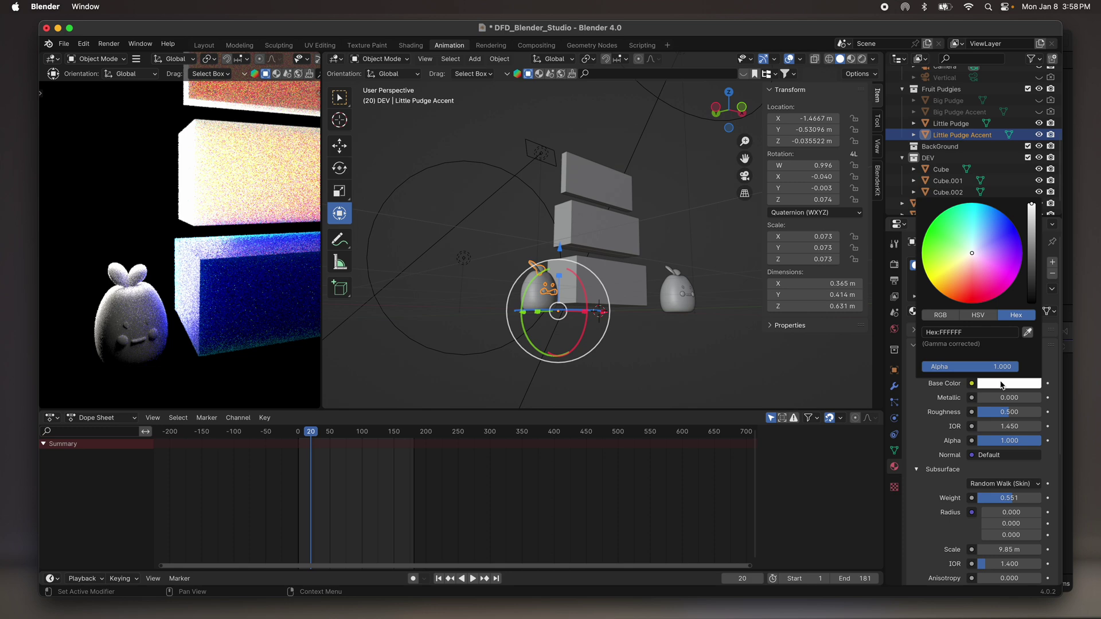
click(948, 246)
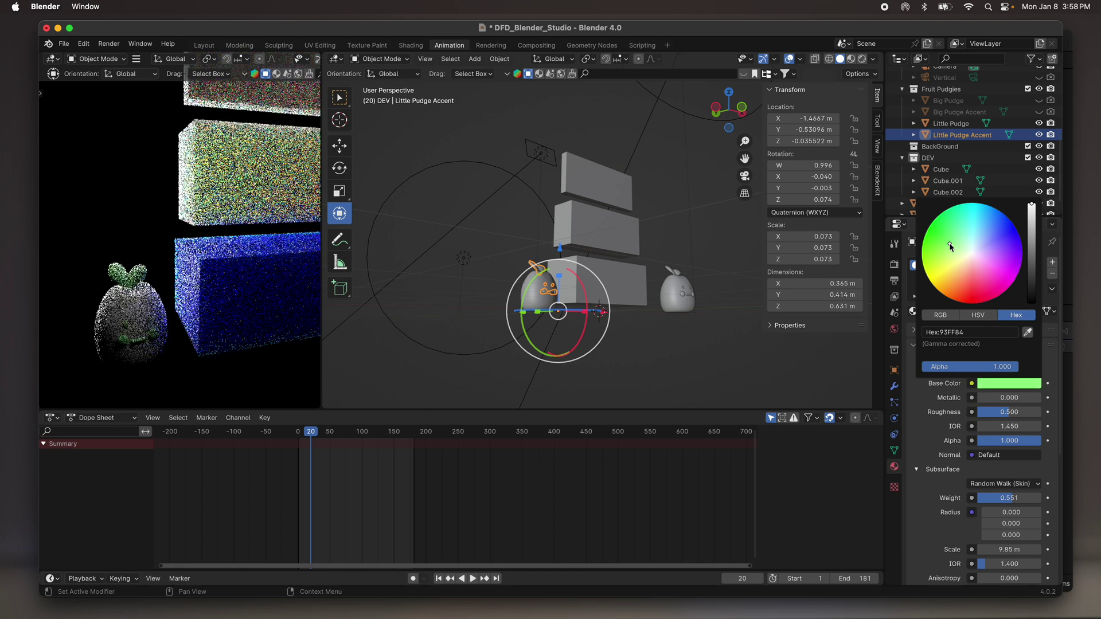
click(942, 242)
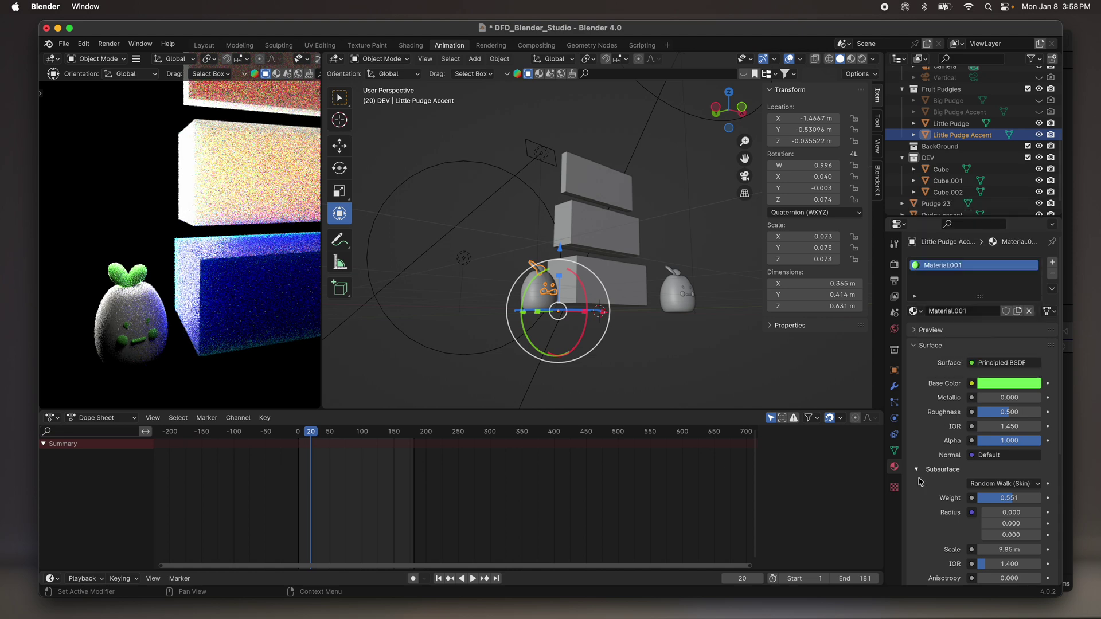
Set the accent material's subsurface radius values to 0.200, 0.800 and 1.200.
scroll(1009, 453, down, 4)
mouse_move(1007, 440)
mouse_down()
mouse_move(1029, 440)
mouse_move(1001, 447)
mouse_move(1026, 463)
mouse_move(1002, 440)
mouse_up()
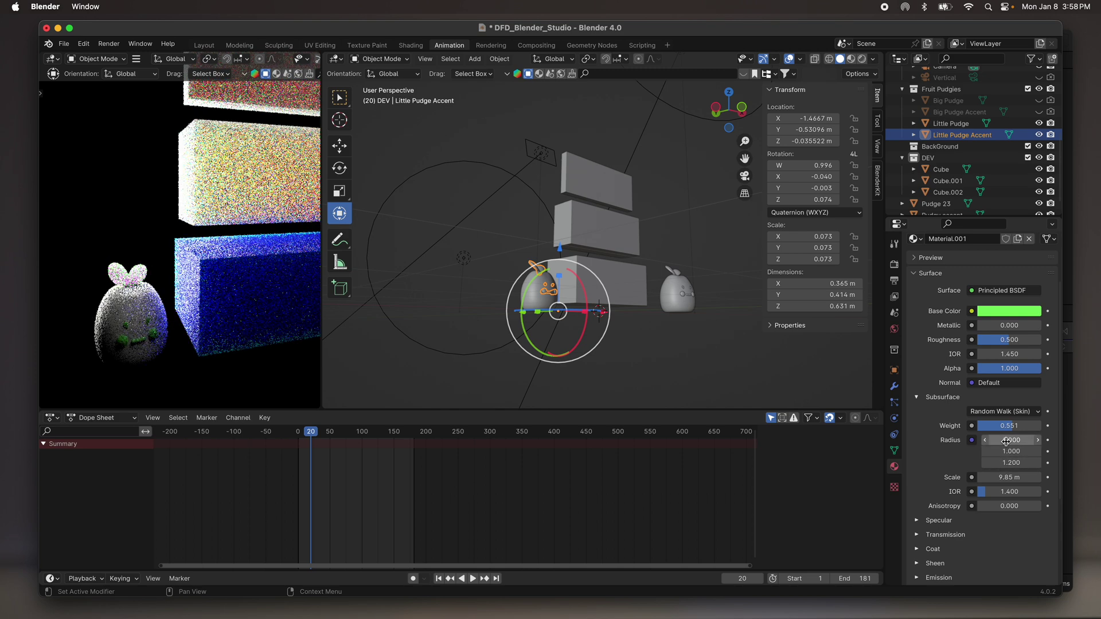
click(1006, 441)
text(0.8)
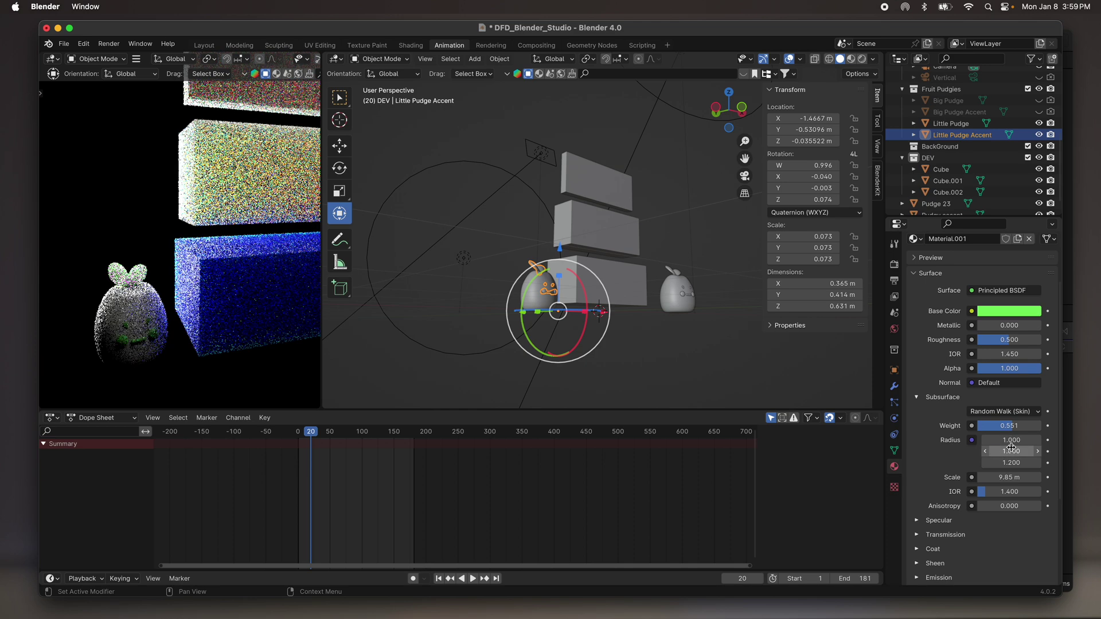
key(Return)
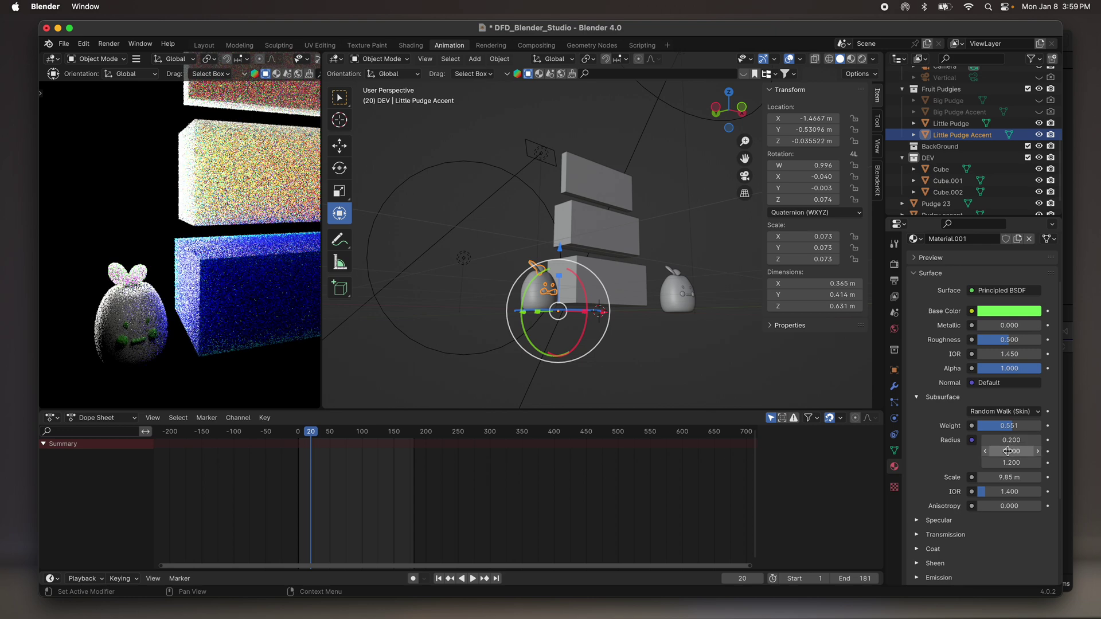
text(0.800)
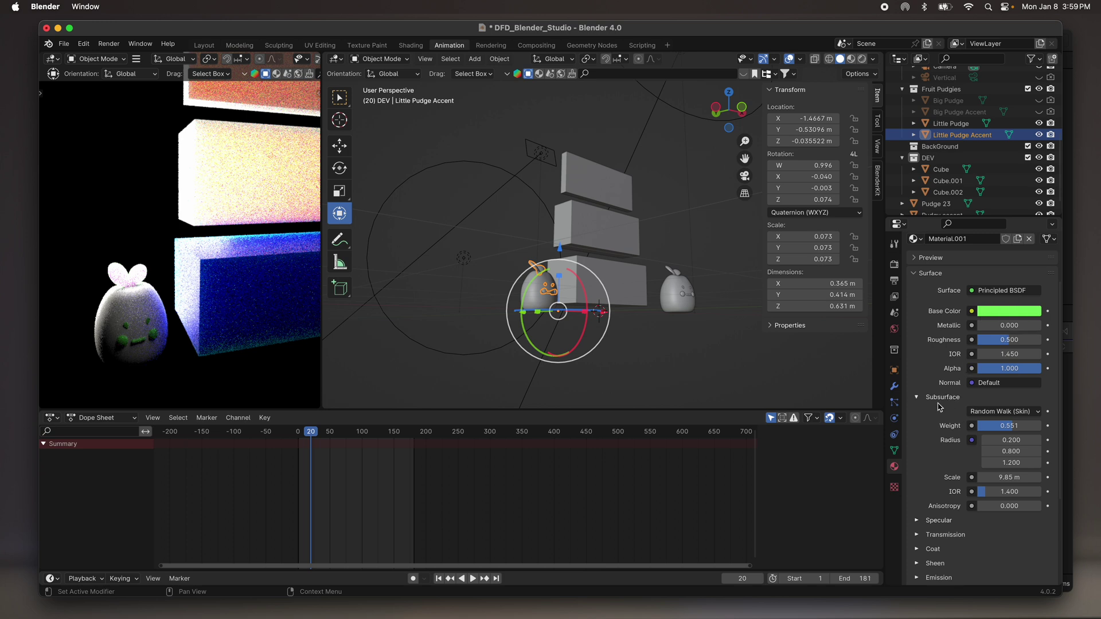
Set the accent material's subsurface weight to about 0.196, scale to 1.25 m and IOR to 1.524, and check the render.
drag(1010, 425, 1001, 426)
drag(1009, 477, 986, 494)
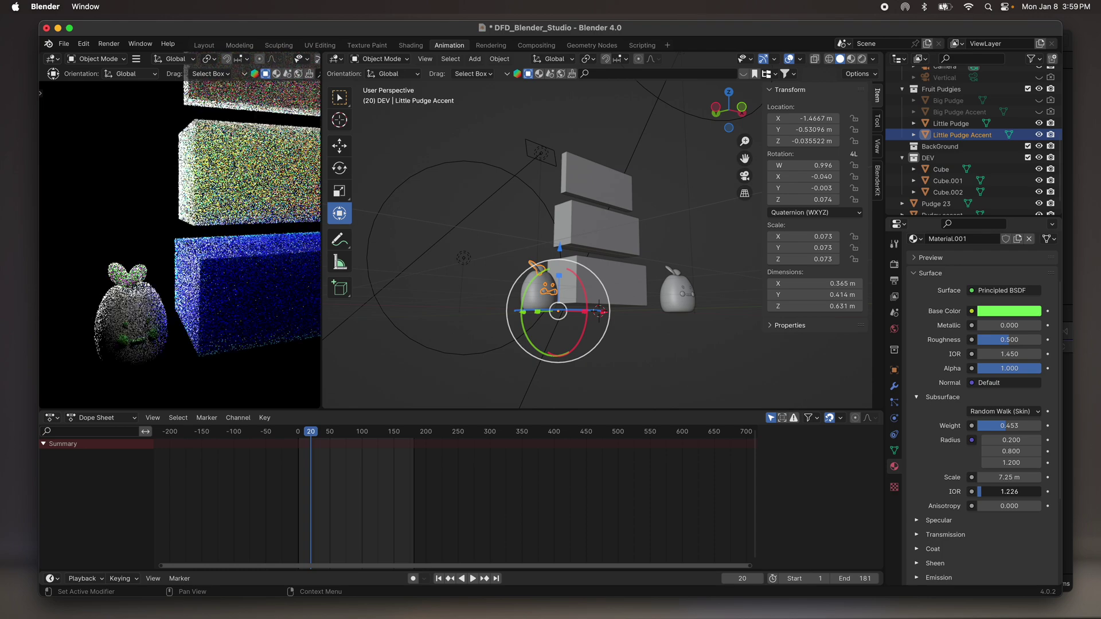
mouse_move(998, 491)
mouse_down()
mouse_move(1010, 491)
mouse_move(998, 491)
mouse_move(1006, 477)
mouse_up()
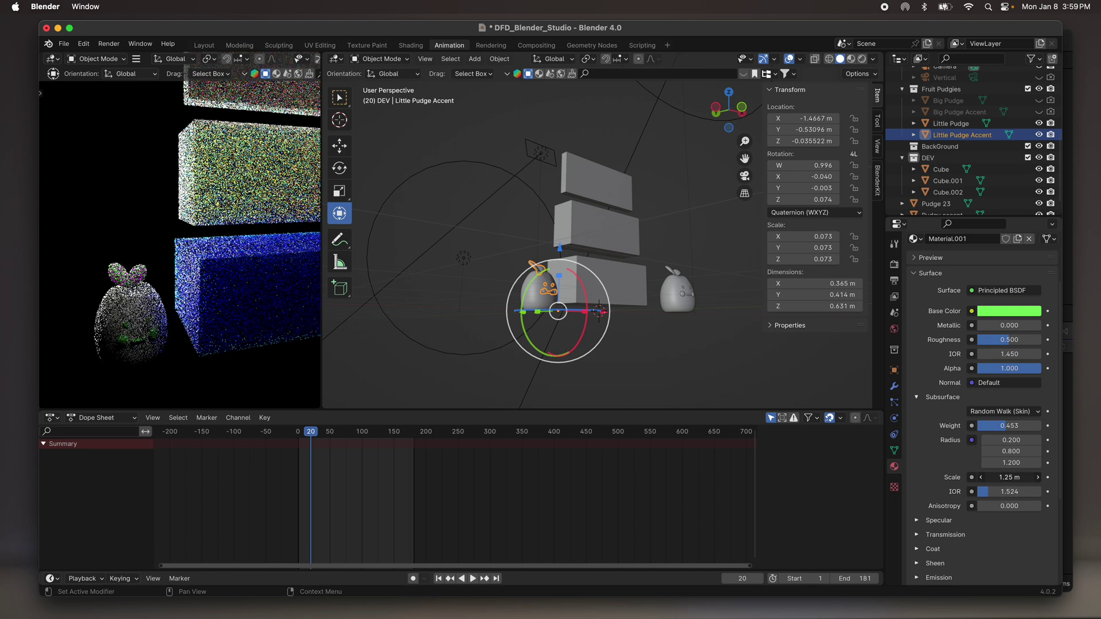
drag(1007, 426, 998, 426)
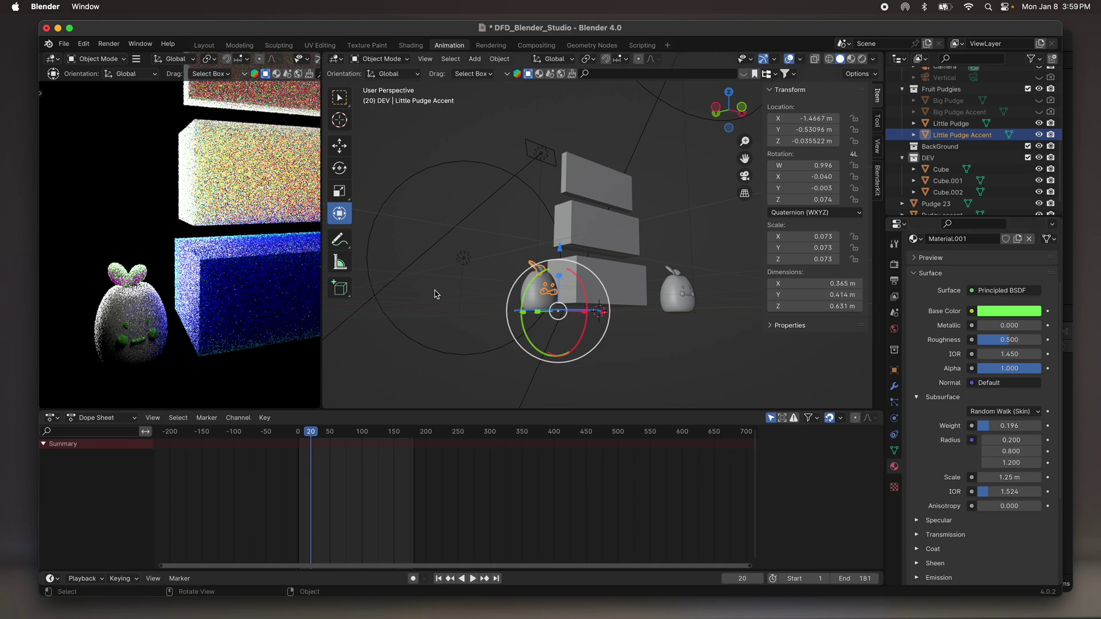
scroll(153, 299, down, 1)
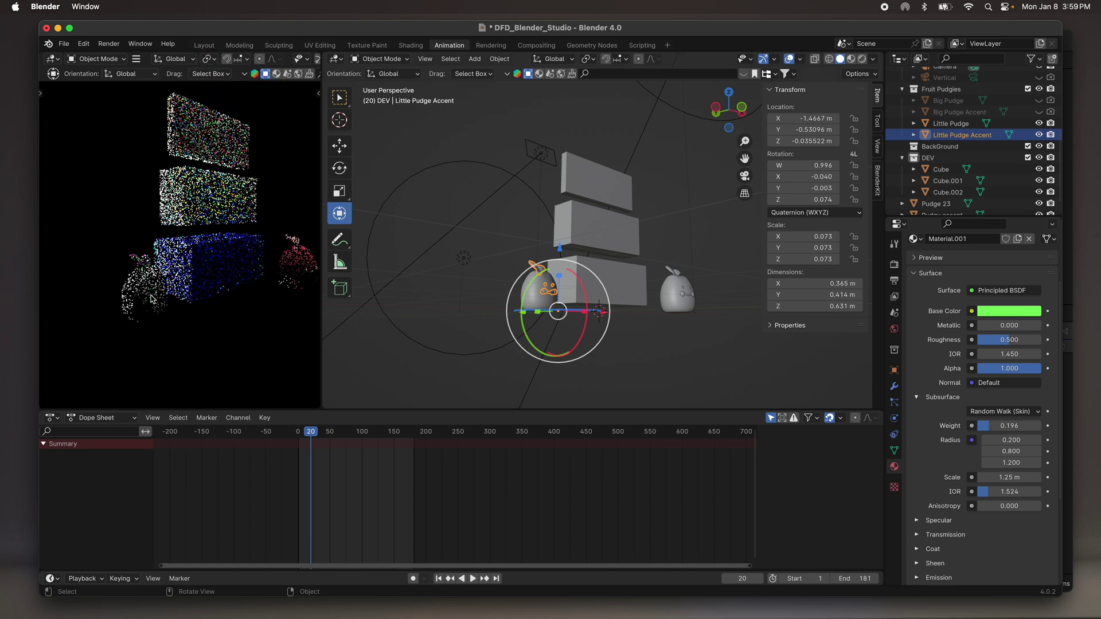
scroll(152, 298, up, 1)
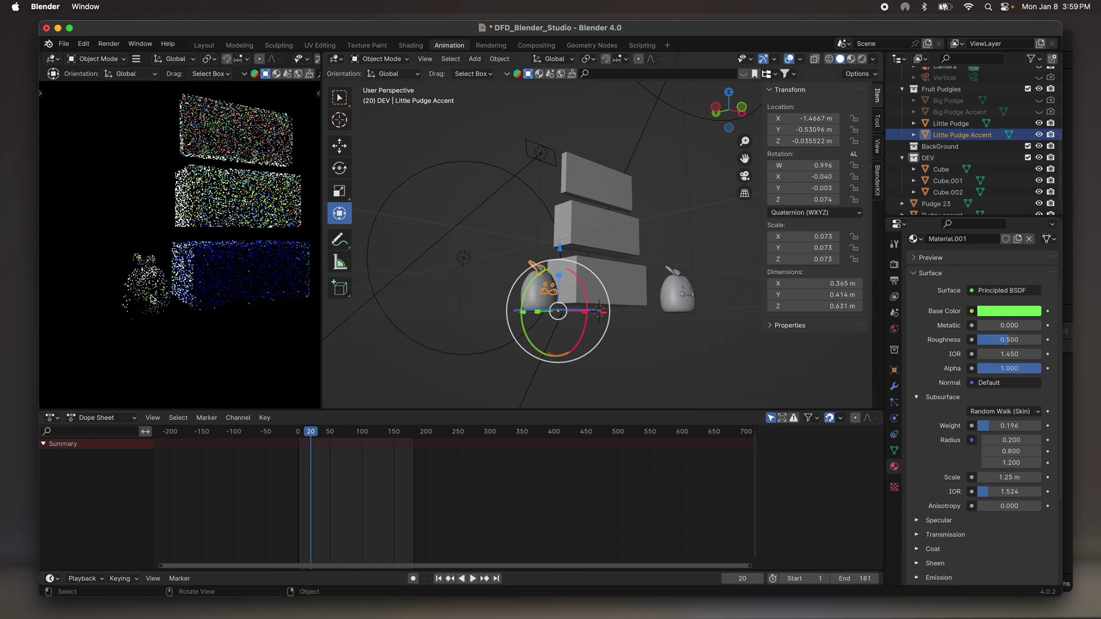
Try a transmission weight of 0.871 on the top block's material and return it to 0.000.
key(shift)
shift+middle_drag(152, 298, 145, 307)
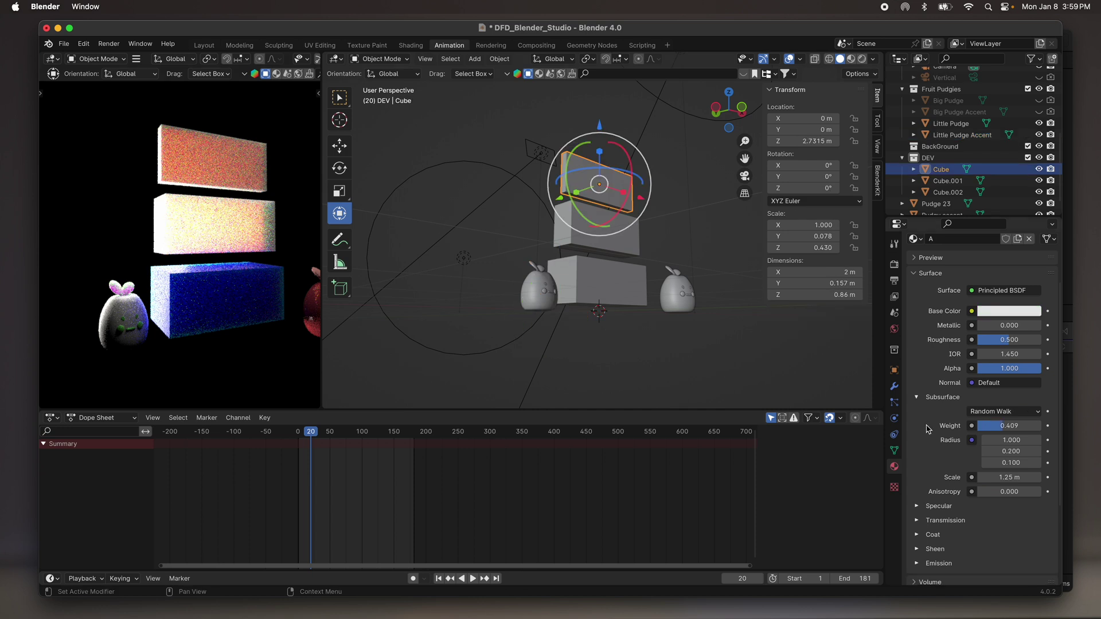
scroll(952, 457, down, 5)
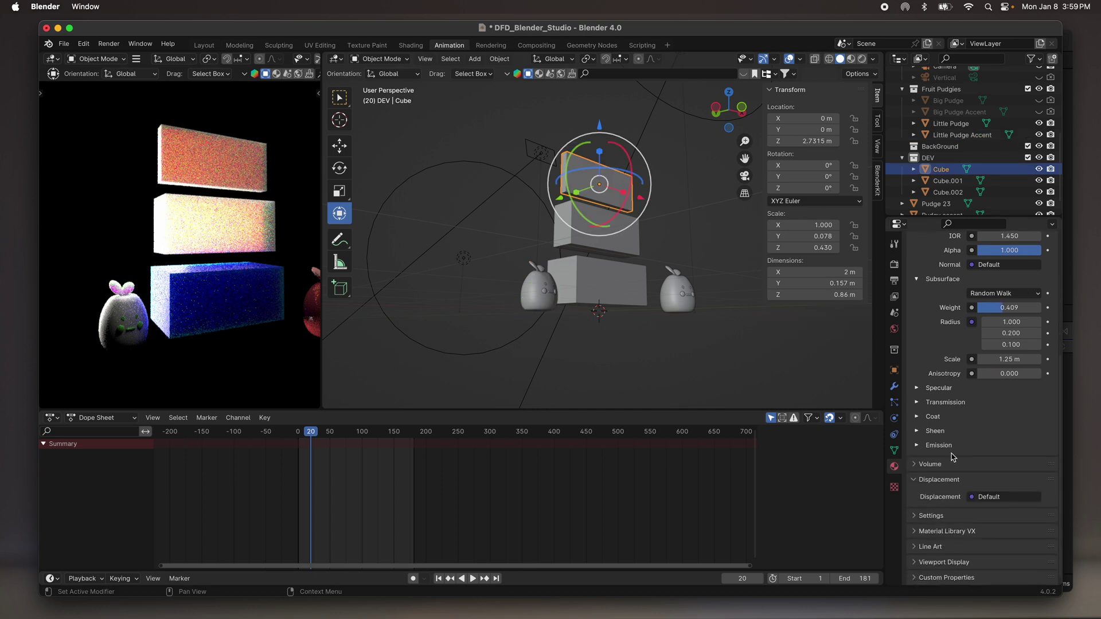
click(916, 402)
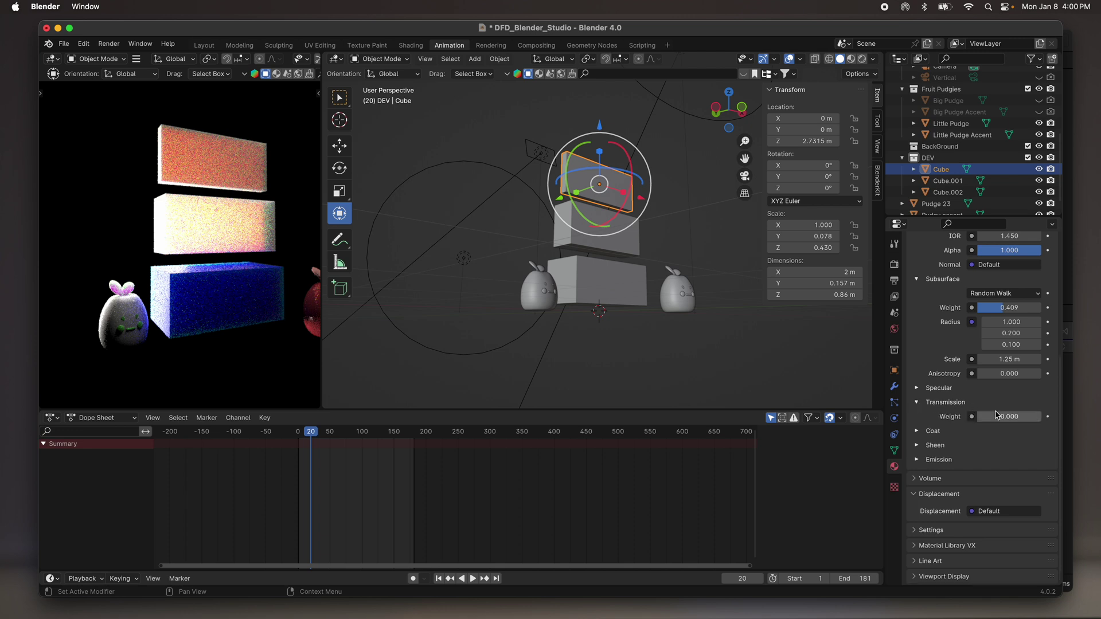
drag(989, 421, 1035, 420)
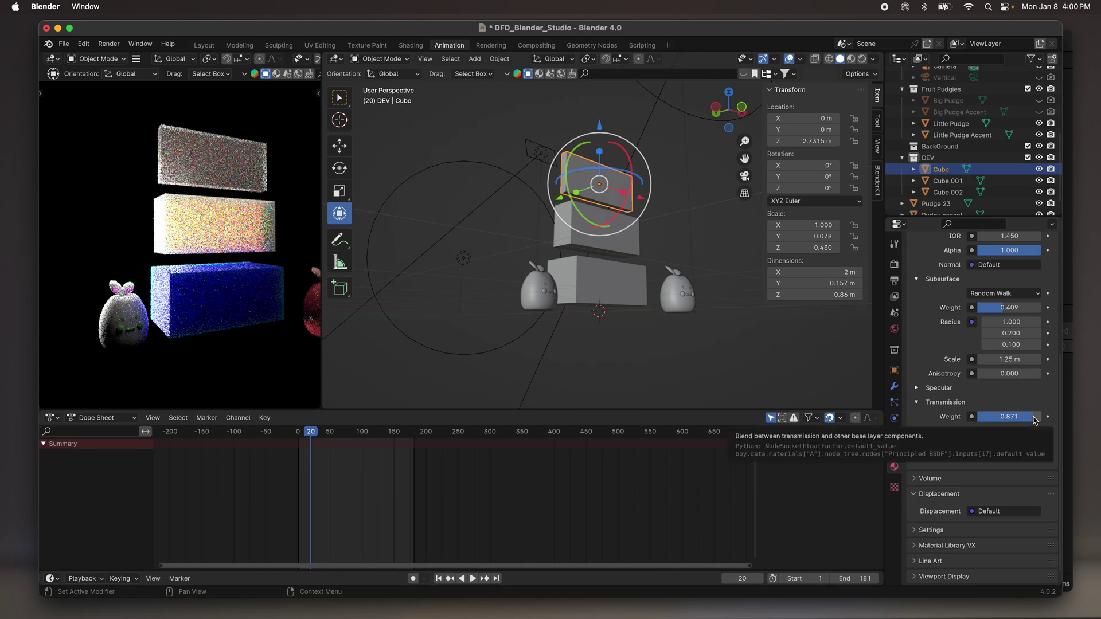
scroll(257, 202, right, 5)
scroll(257, 202, left, 5)
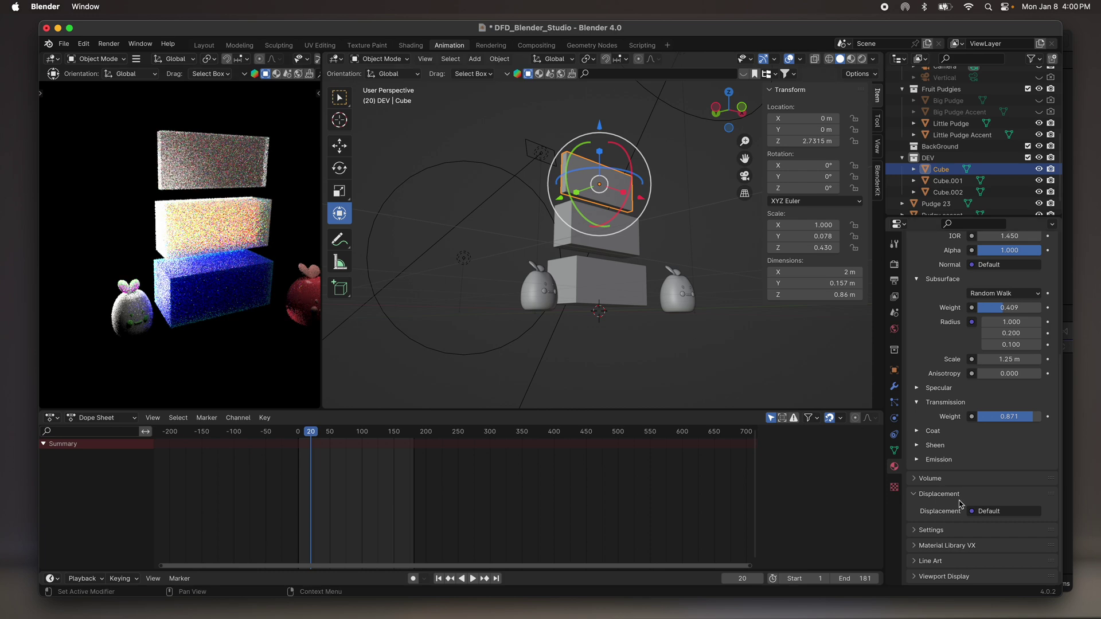
drag(1029, 417, 975, 416)
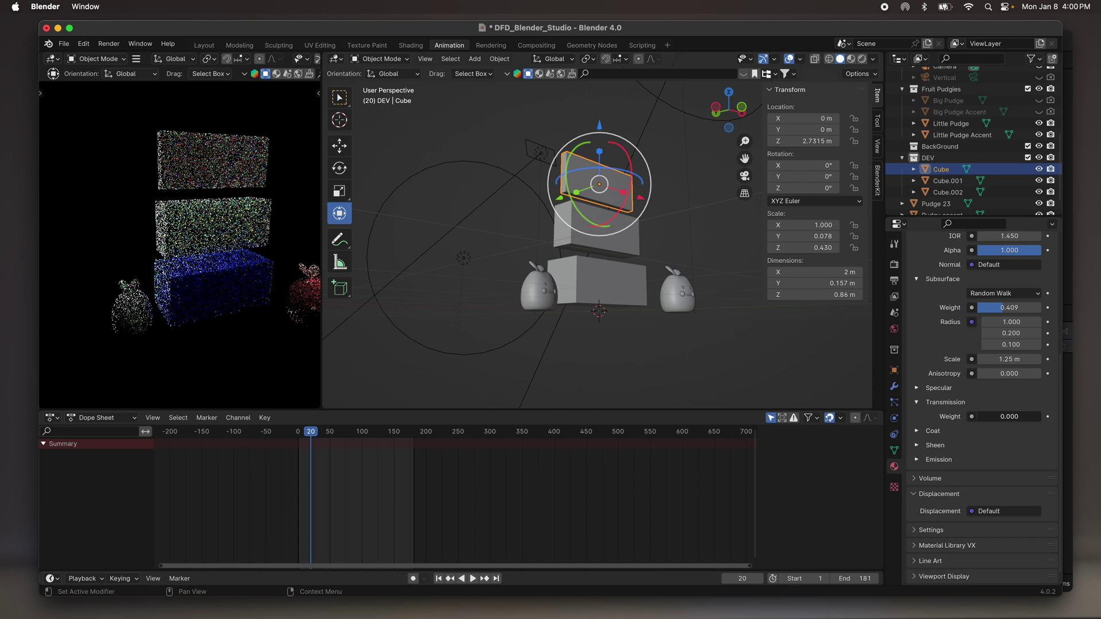
Expand the Specular settings of the top block's material and look over the remaining shader options.
click(955, 391)
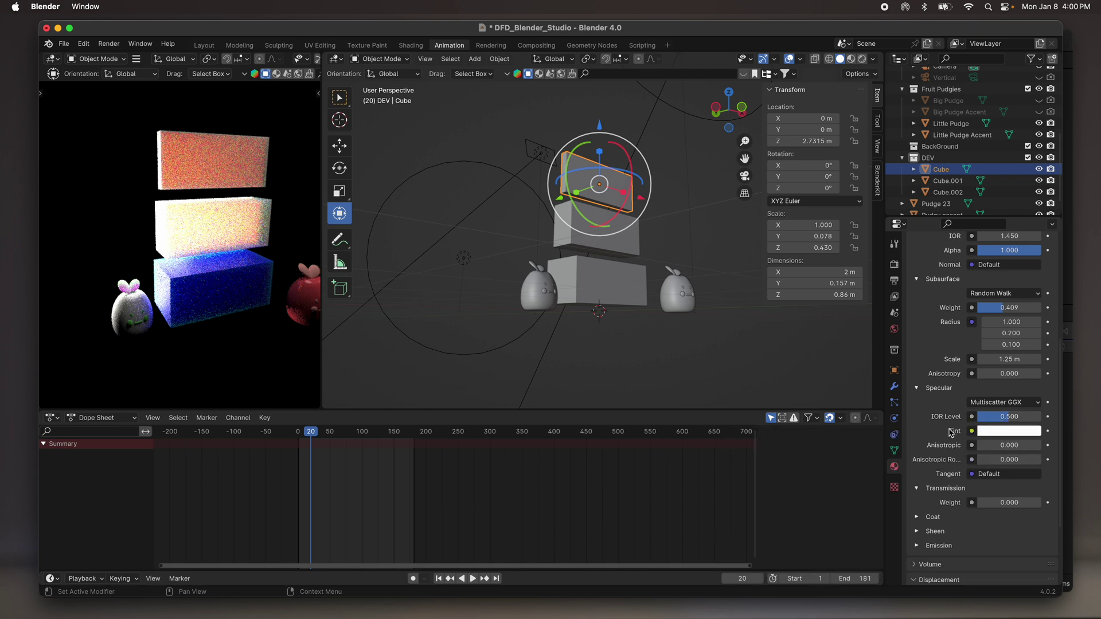
scroll(952, 432, down, 3)
click(917, 444)
middle_drag(918, 445, 920, 356)
click(917, 352)
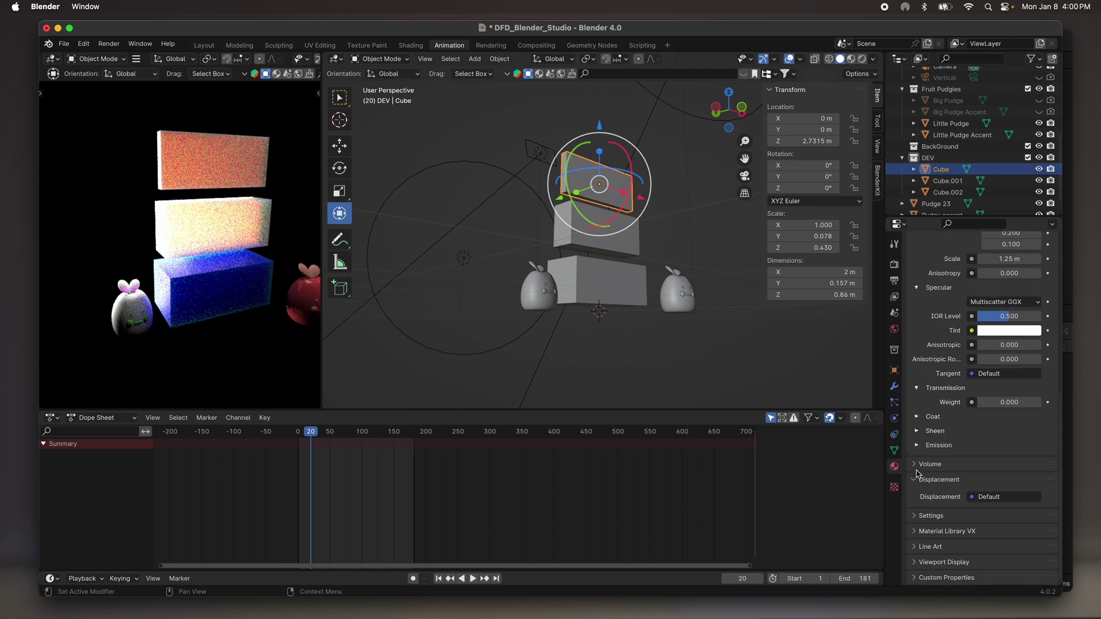
scroll(952, 358, up, 10)
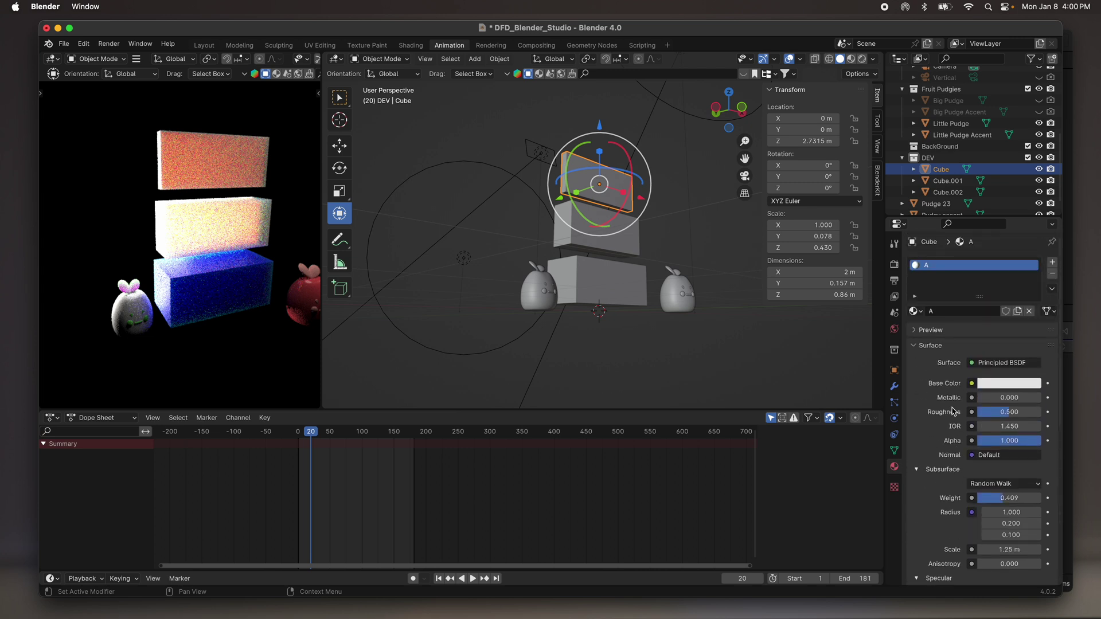
Delete the three blocks from the DEV collection.
scroll(179, 173, down, 3)
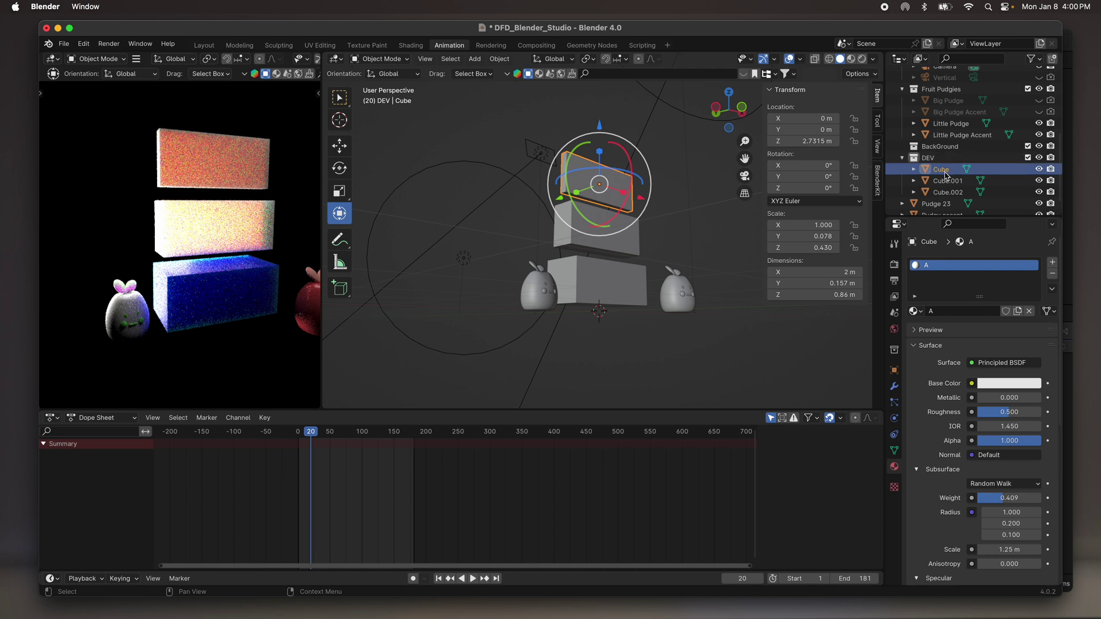
shift+click(947, 193)
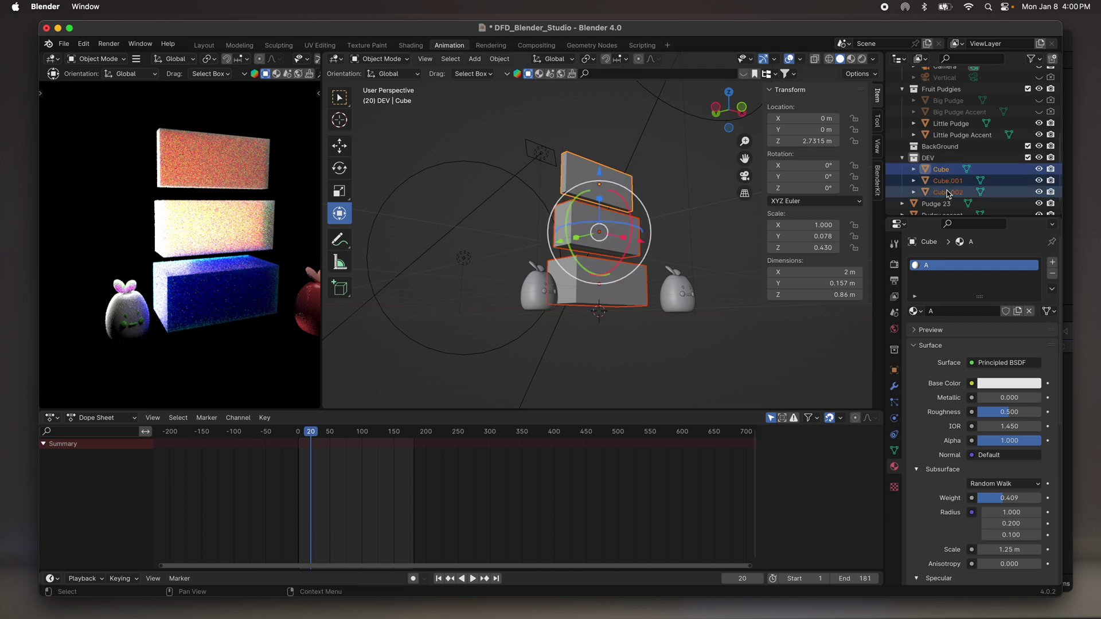
key(x)
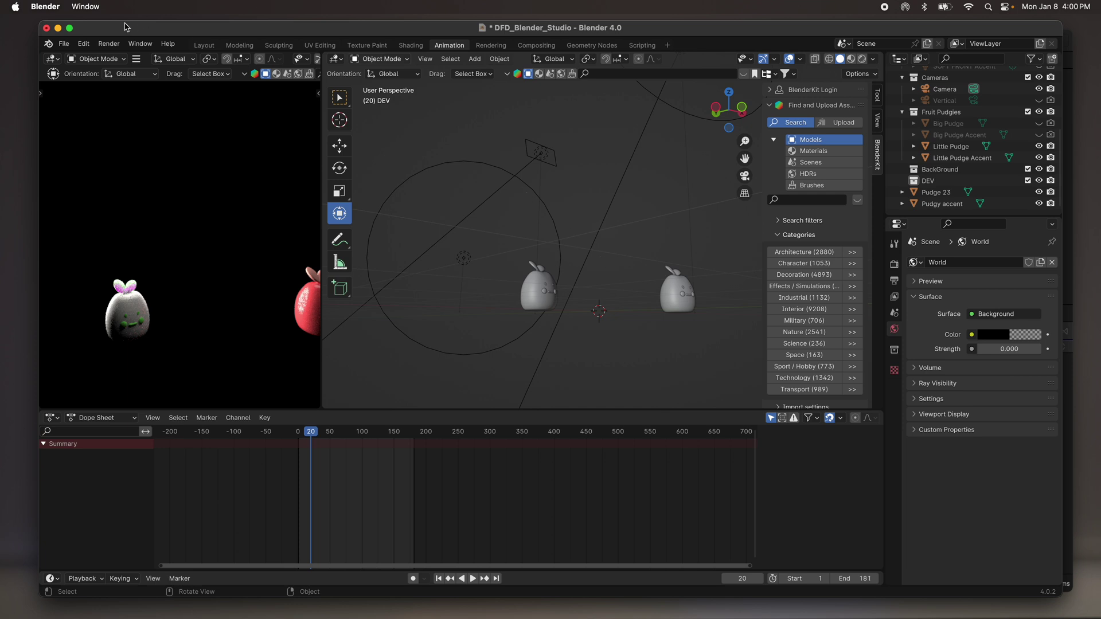
Start a new General file without saving the changes to DFD_Blender_Studio.blend.
click(64, 44)
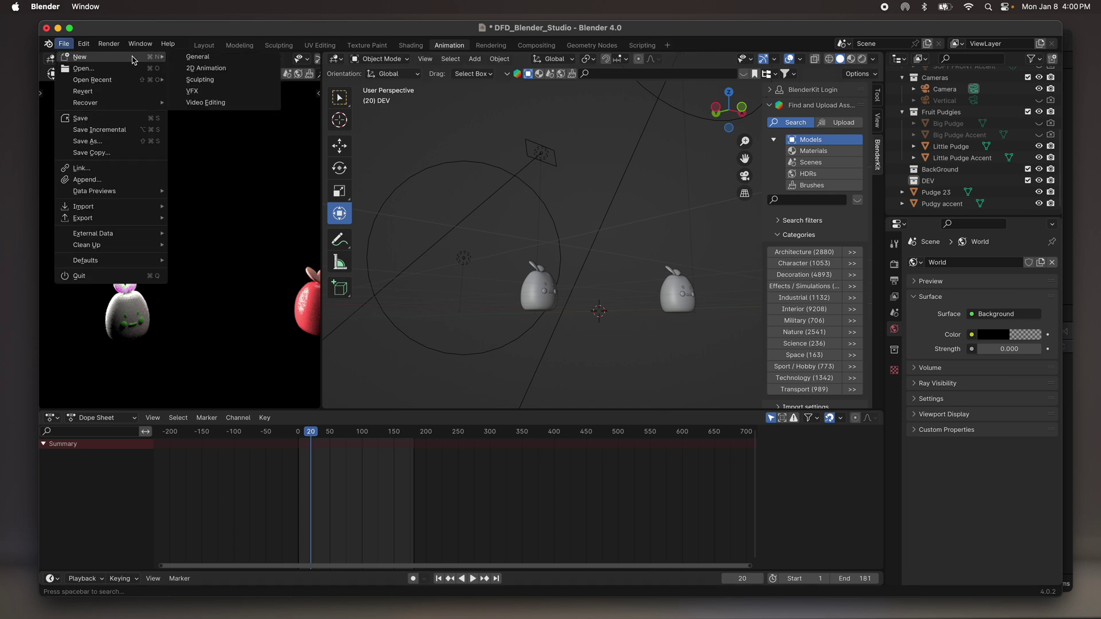
click(195, 59)
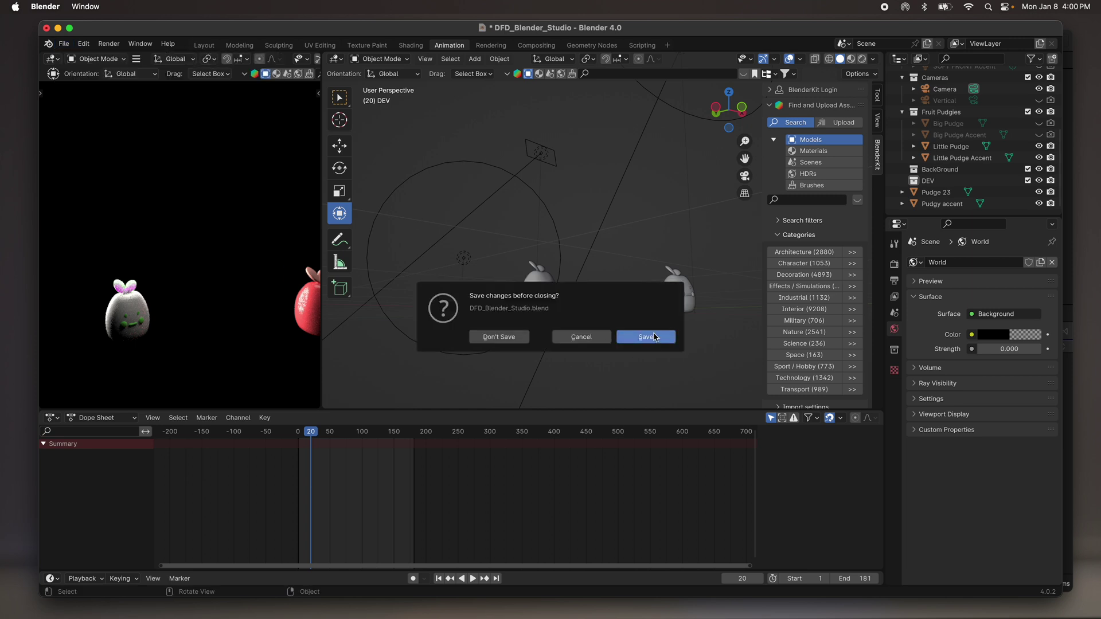
click(522, 339)
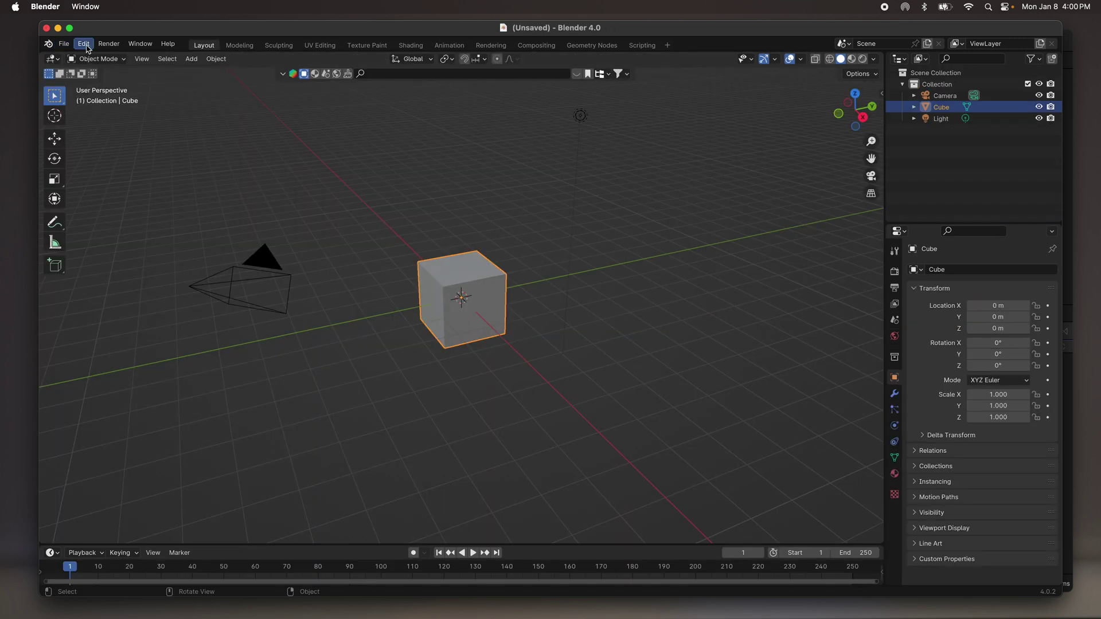
Reopen the recent file DFD_Blender_Studio.blend and display its camera view in rendered shading.
click(64, 44)
mouse_move(80, 80)
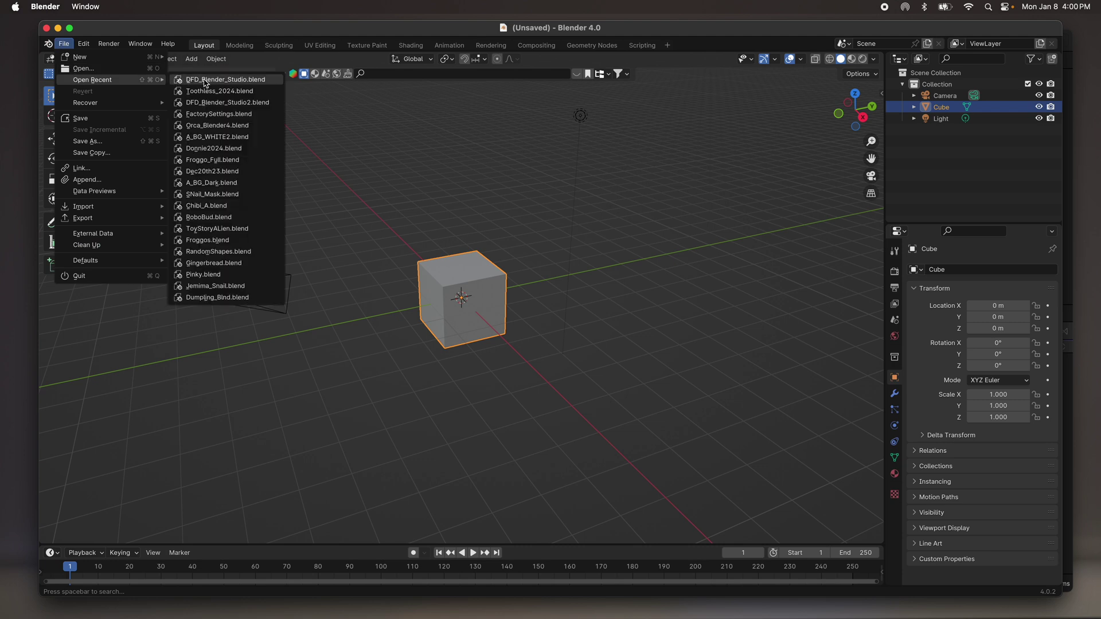
click(206, 80)
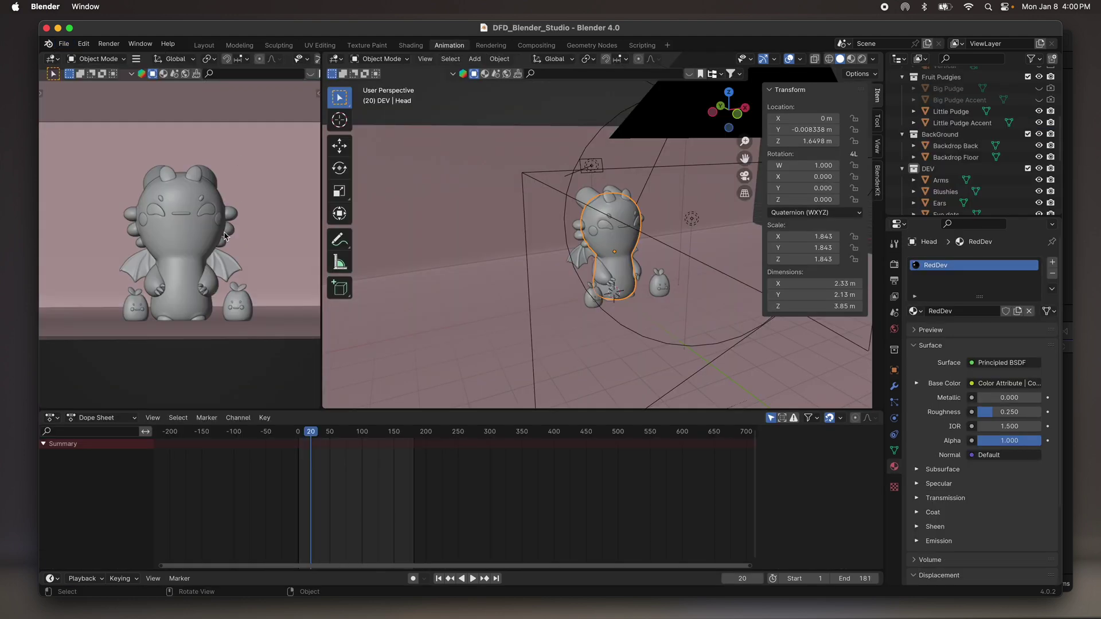
key(z)
click(220, 195)
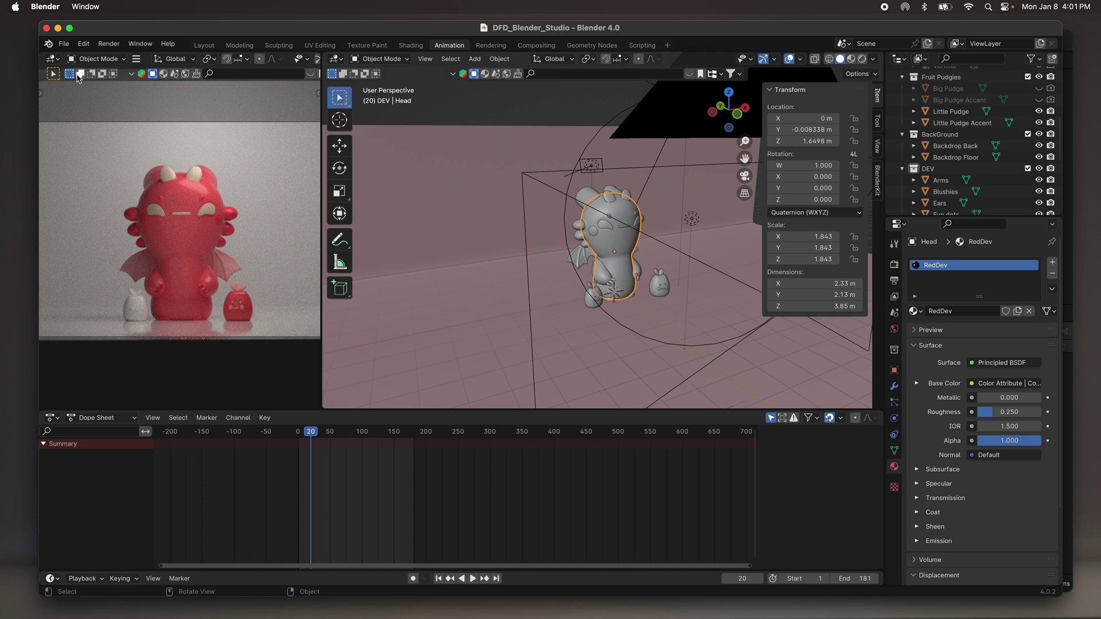
Open the recent file Donnie2024.blend and display its camera view in rendered shading.
click(63, 44)
mouse_move(92, 79)
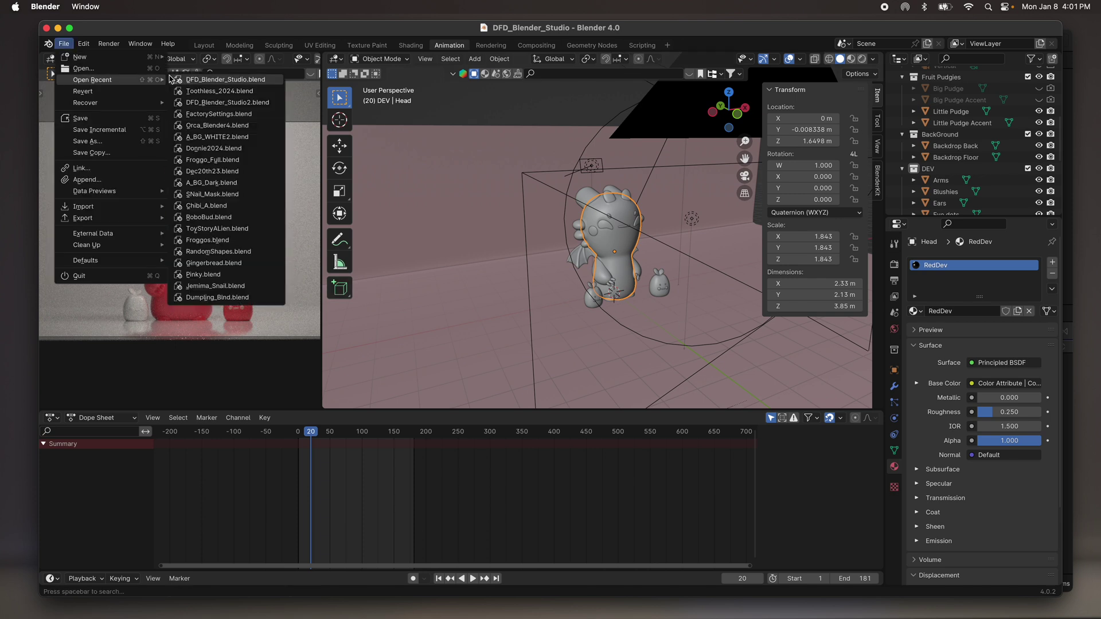
click(209, 148)
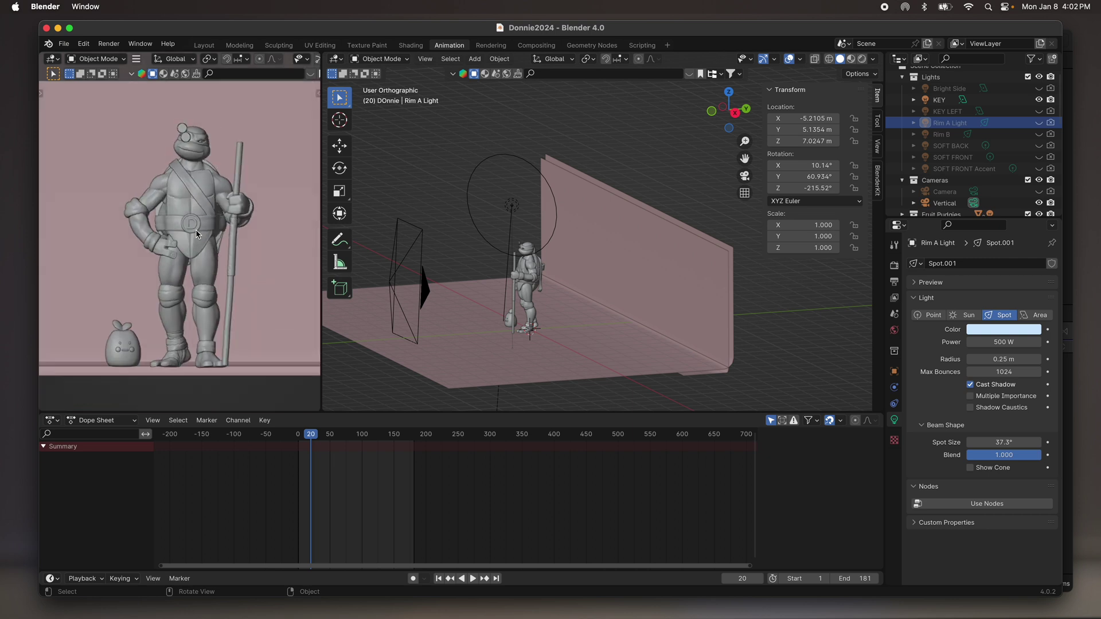
key(z)
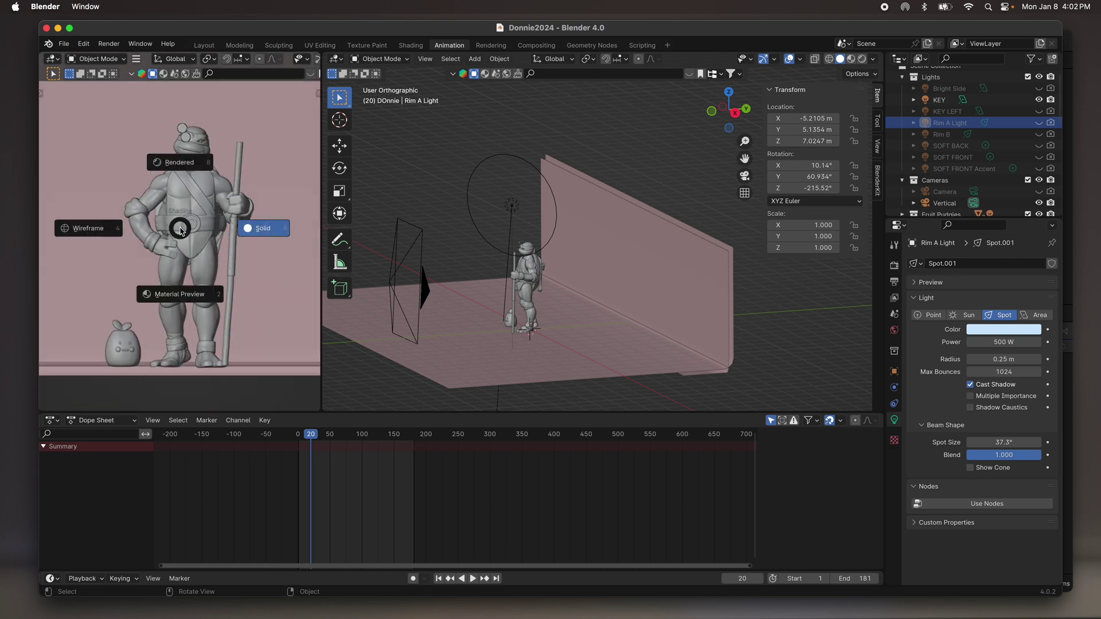
click(179, 163)
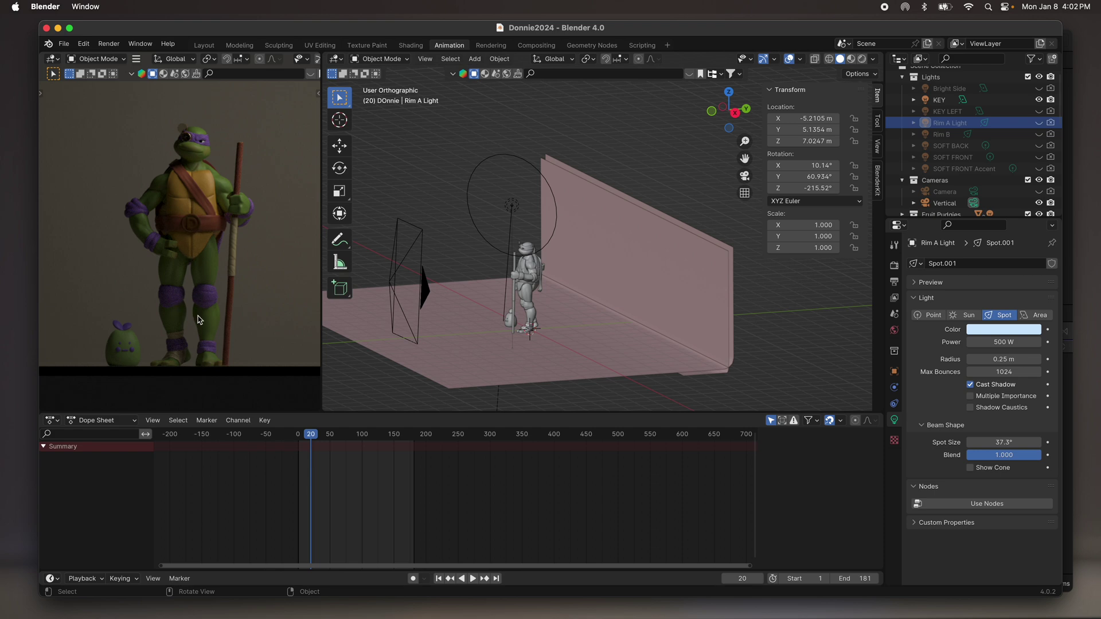
Examine the turtle's rendered materials up close and switch to the Layout workspace.
scroll(194, 229, up, 4)
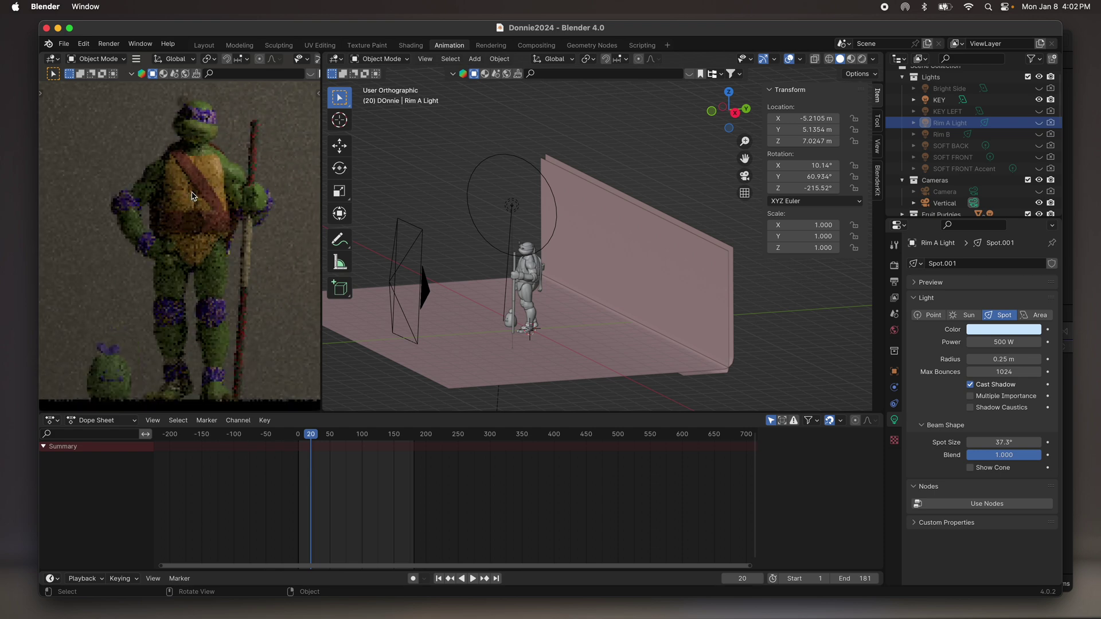
shift+scroll(192, 196, up, 2)
shift+scroll(192, 196, up, 2)
click(203, 45)
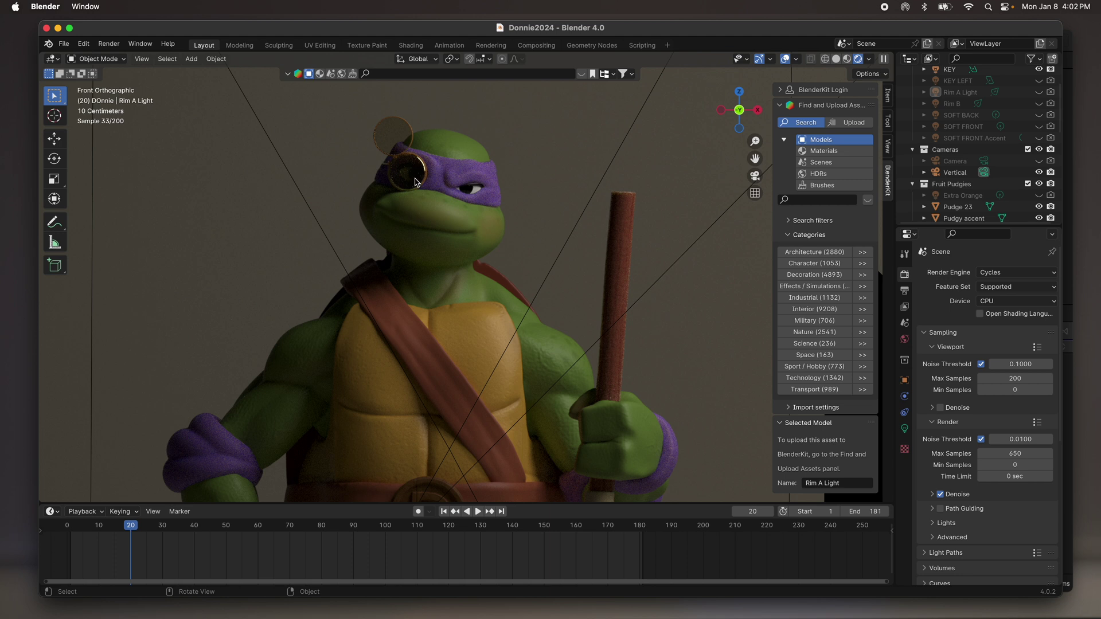
Change the surface shader of the headband's Material_18 to Glass BSDF and check the rendered headband and wraps.
click(467, 171)
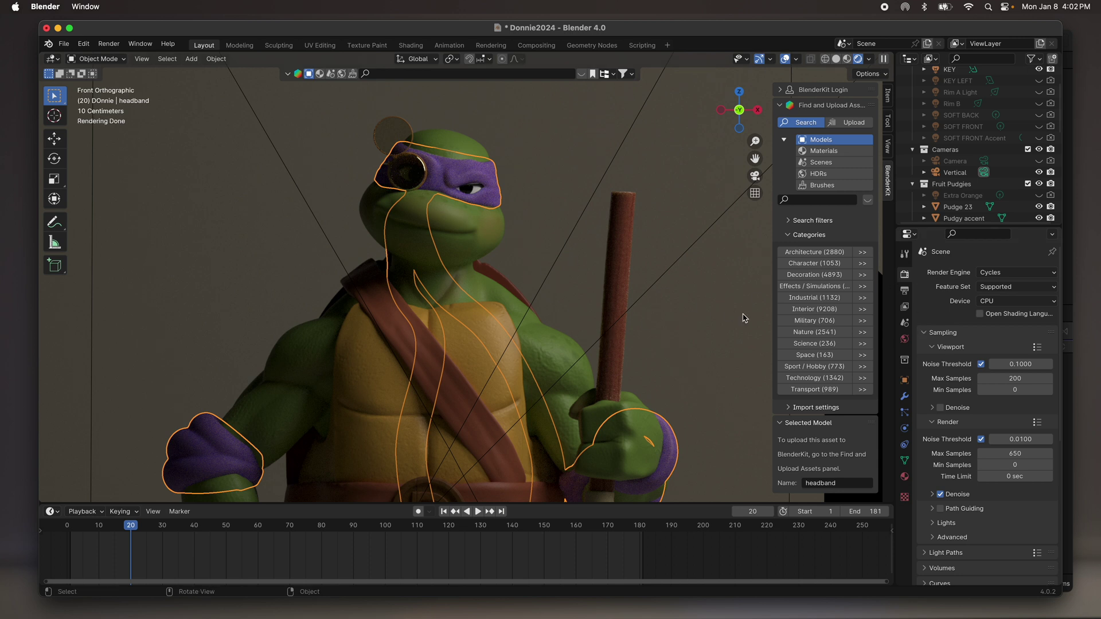
click(904, 477)
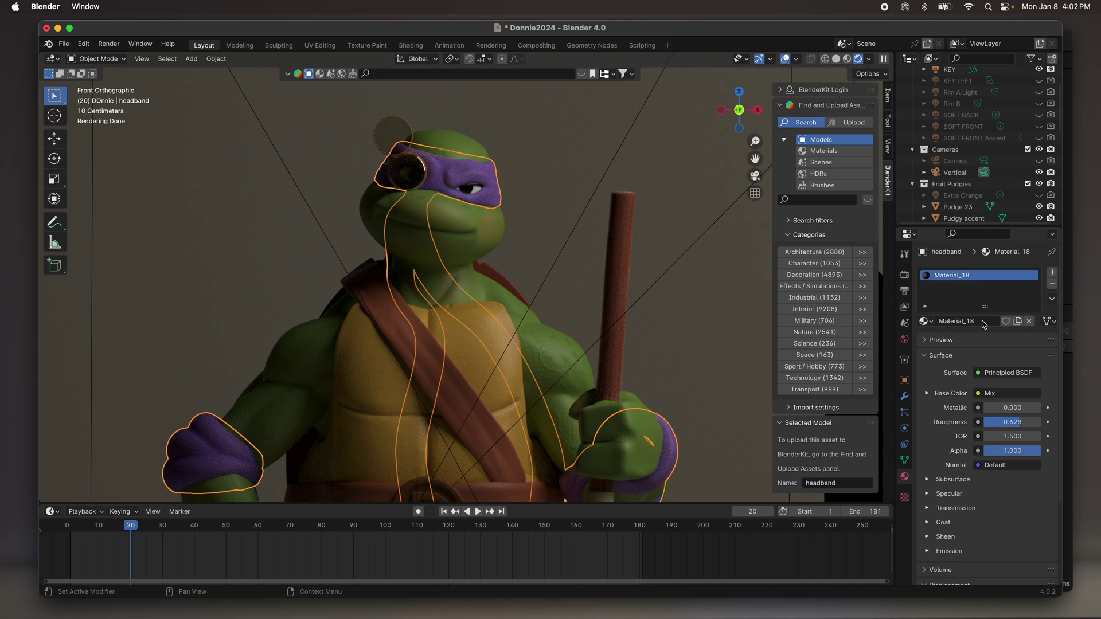
click(998, 373)
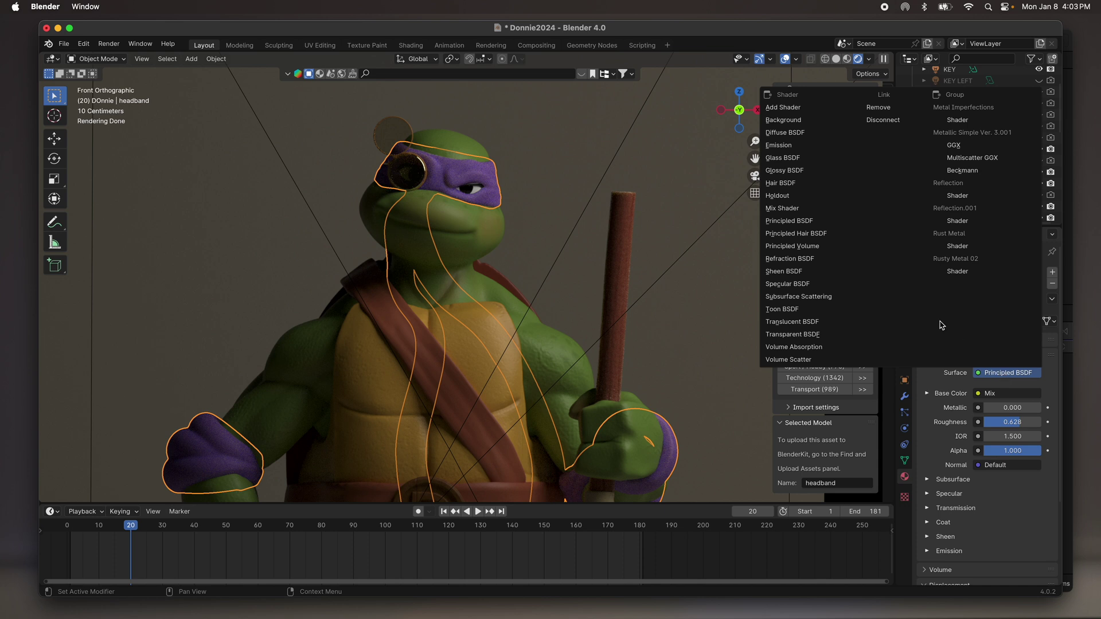
click(807, 162)
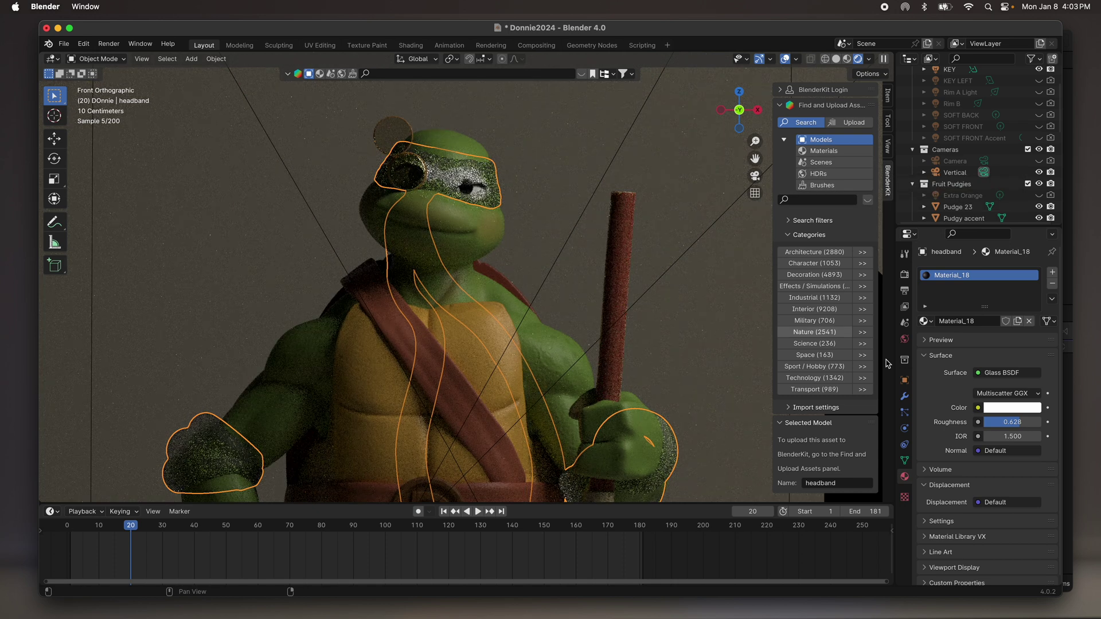
scroll(450, 411, down, 2)
shift+scroll(451, 412, down, 5)
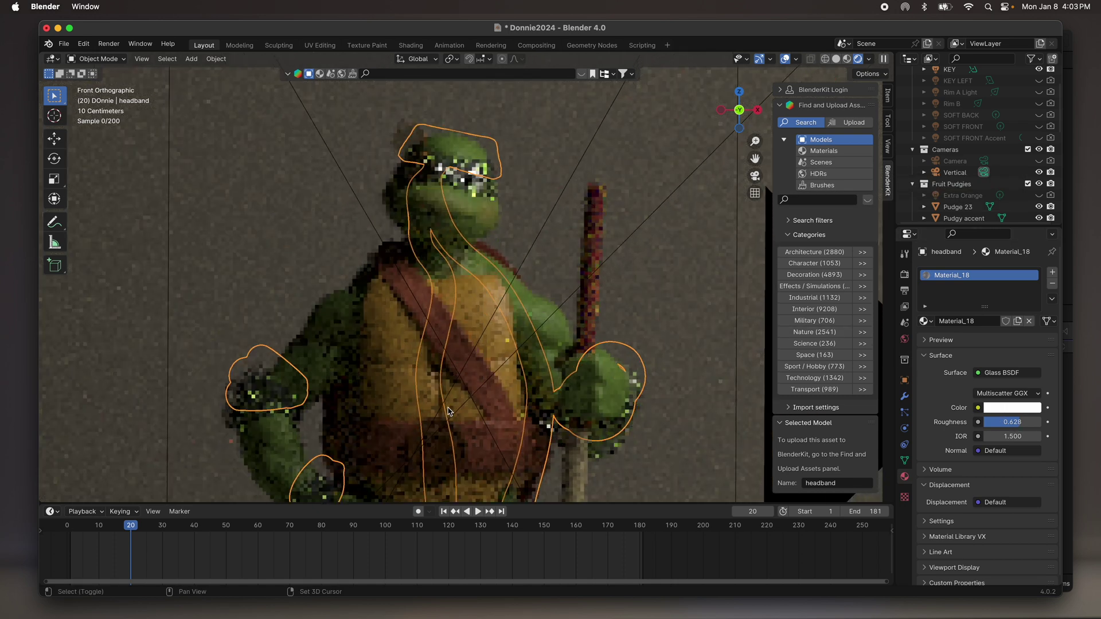
shift+scroll(450, 412, down, 2)
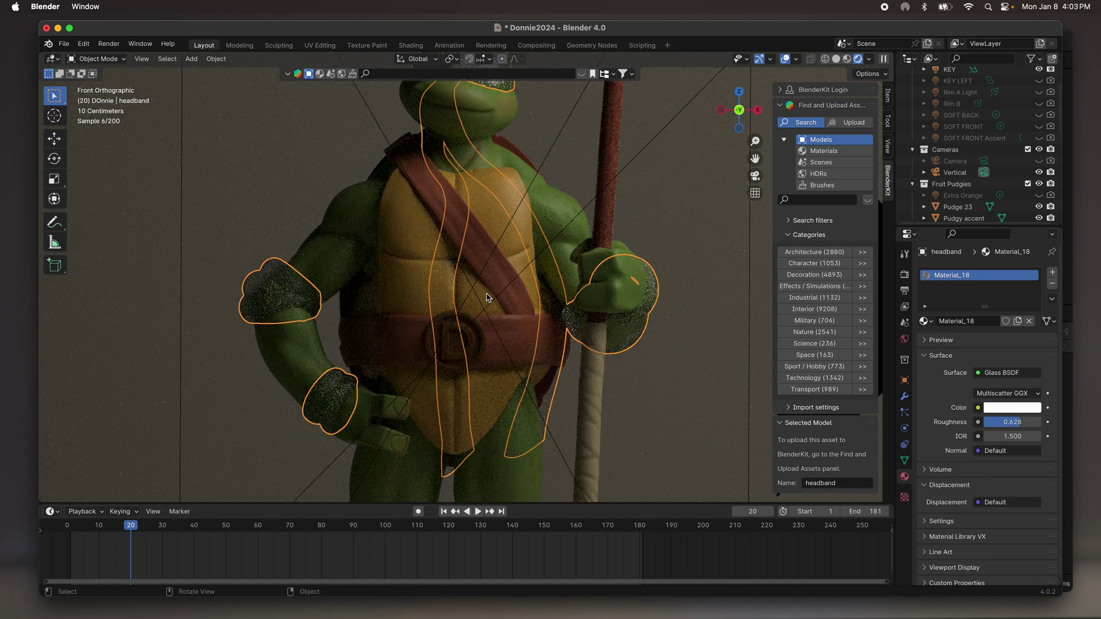
Switch the headband material's surface shader back to Principled BSDF and set its base color to black, hex 000000.
click(1000, 372)
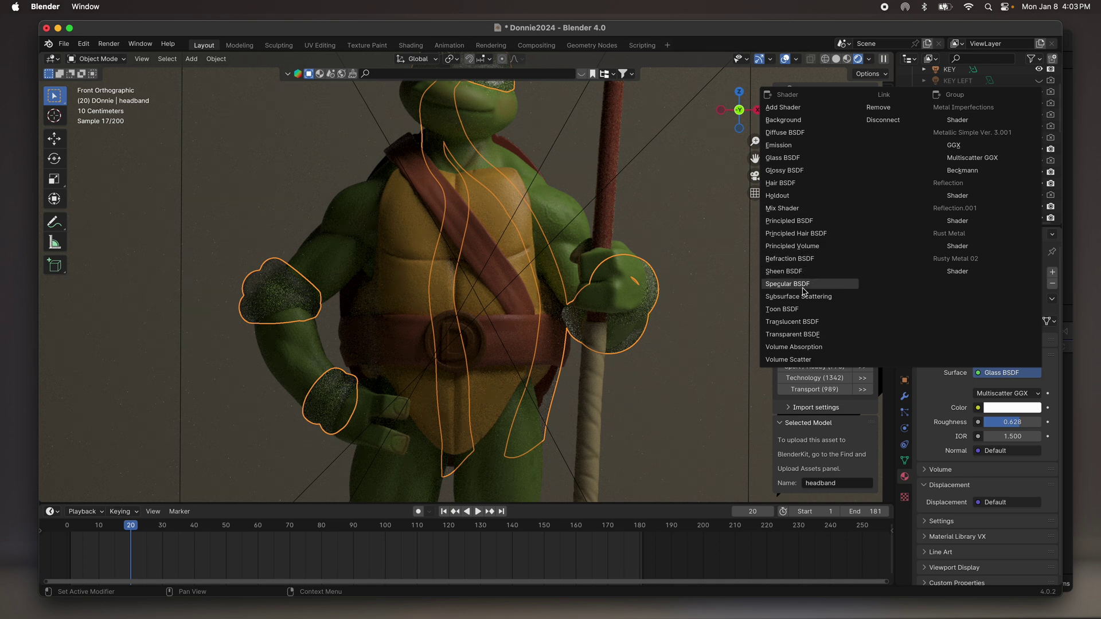
click(799, 221)
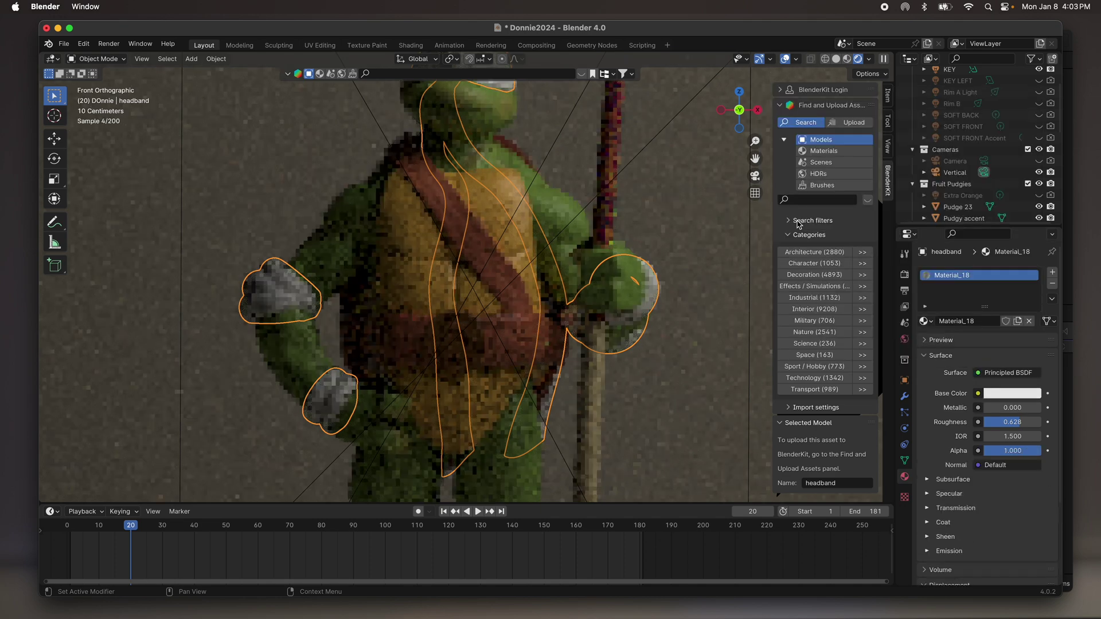
shift+scroll(526, 303, up, 2)
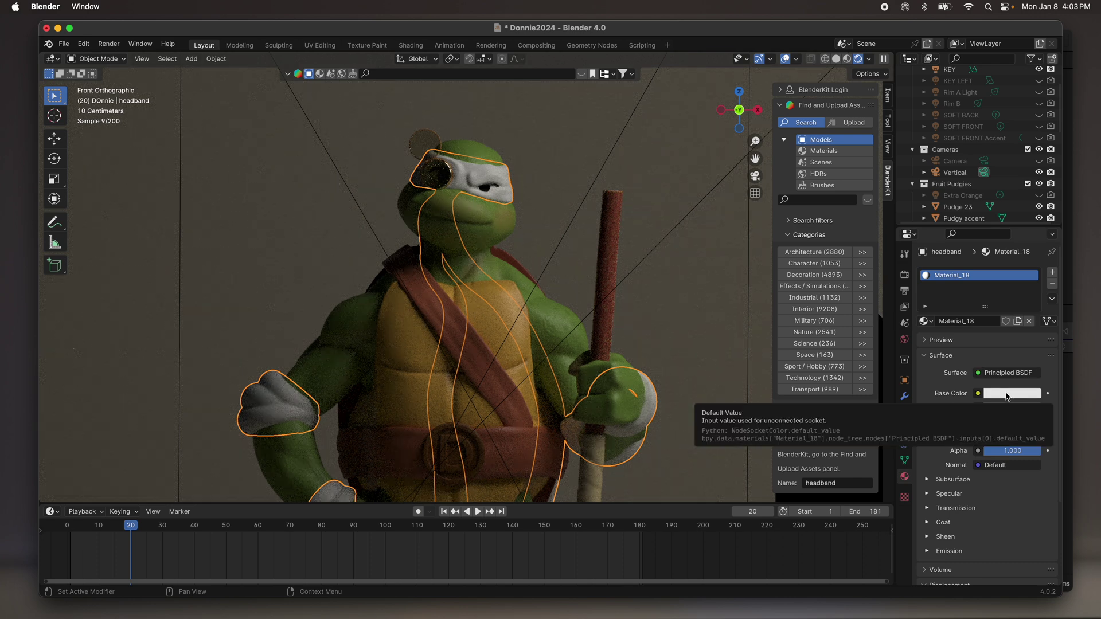
click(1006, 394)
drag(1030, 281, 1031, 313)
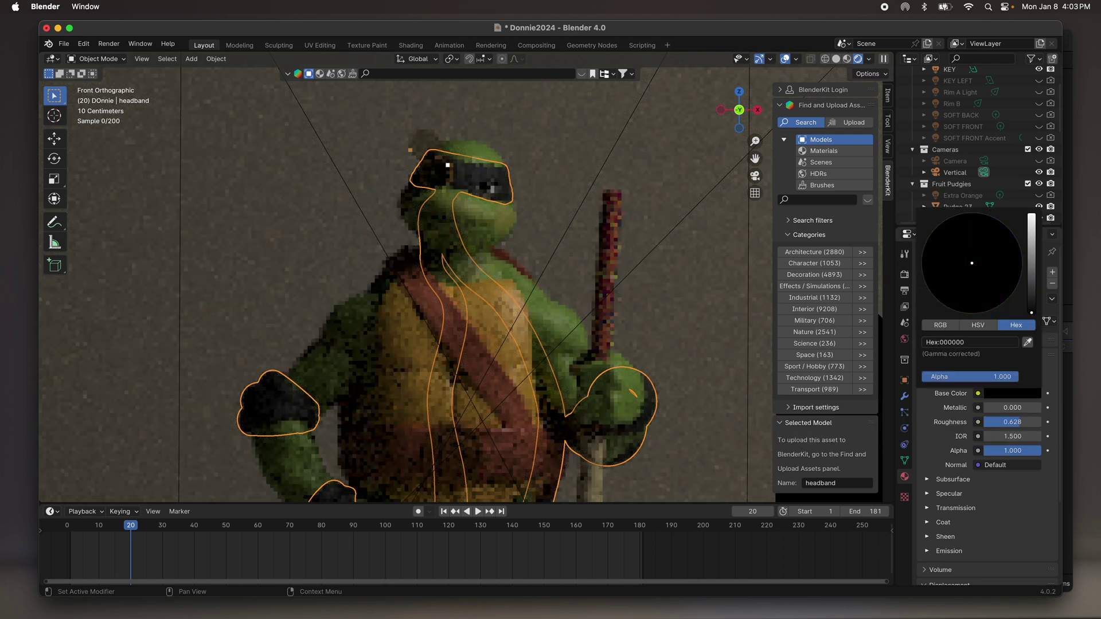
shift+scroll(545, 380, down, 5)
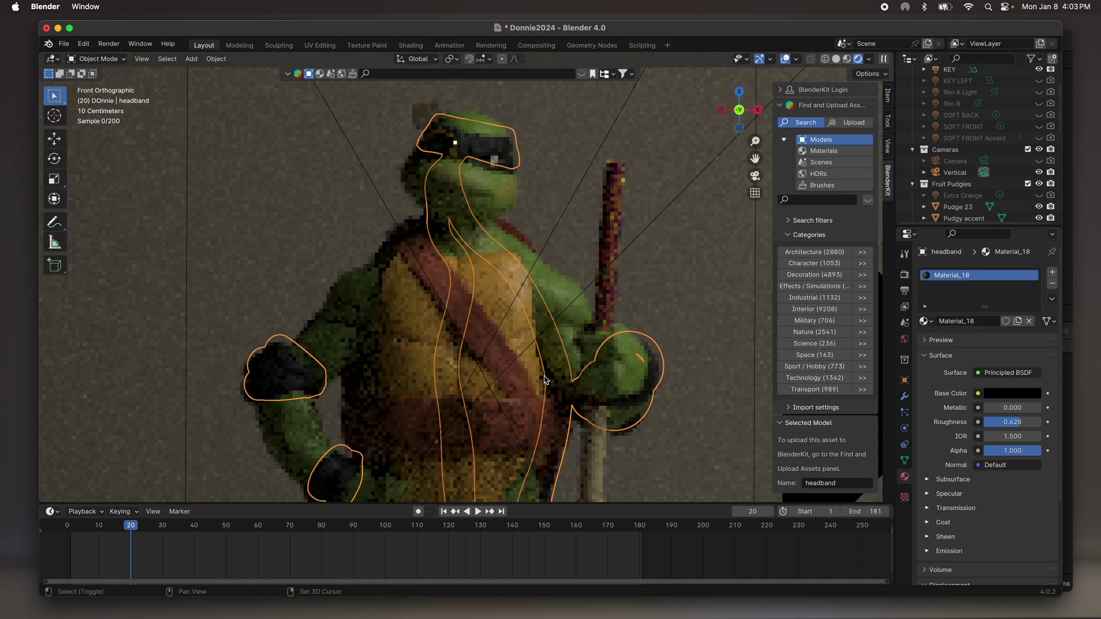
Remove the waist belt's existing material and give it a new one with a black base color.
click(504, 351)
click(1052, 285)
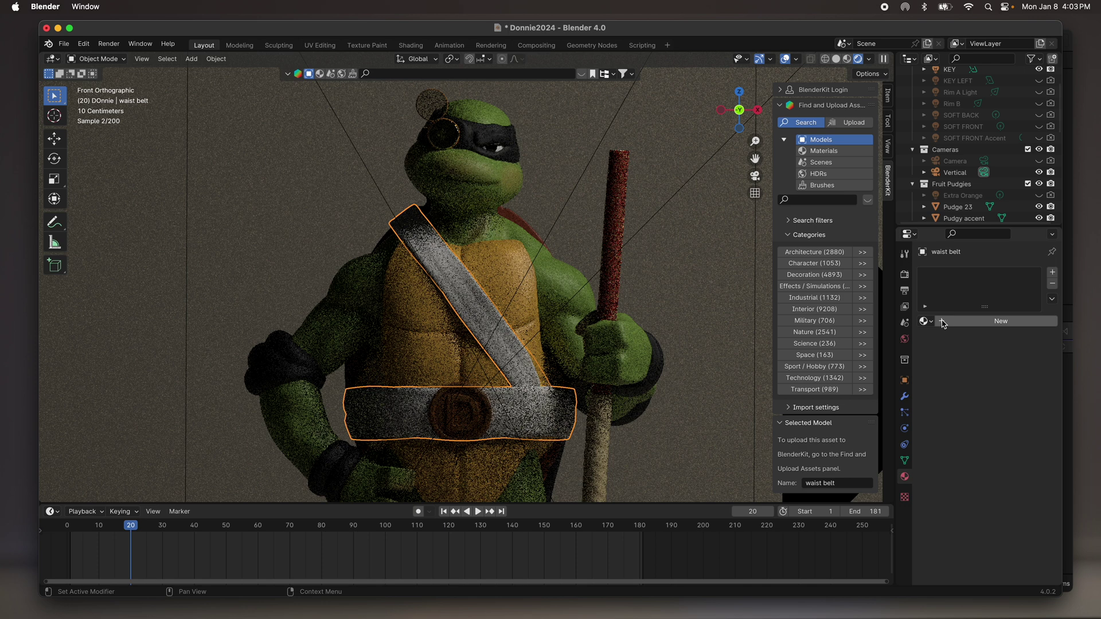
click(943, 322)
click(1014, 395)
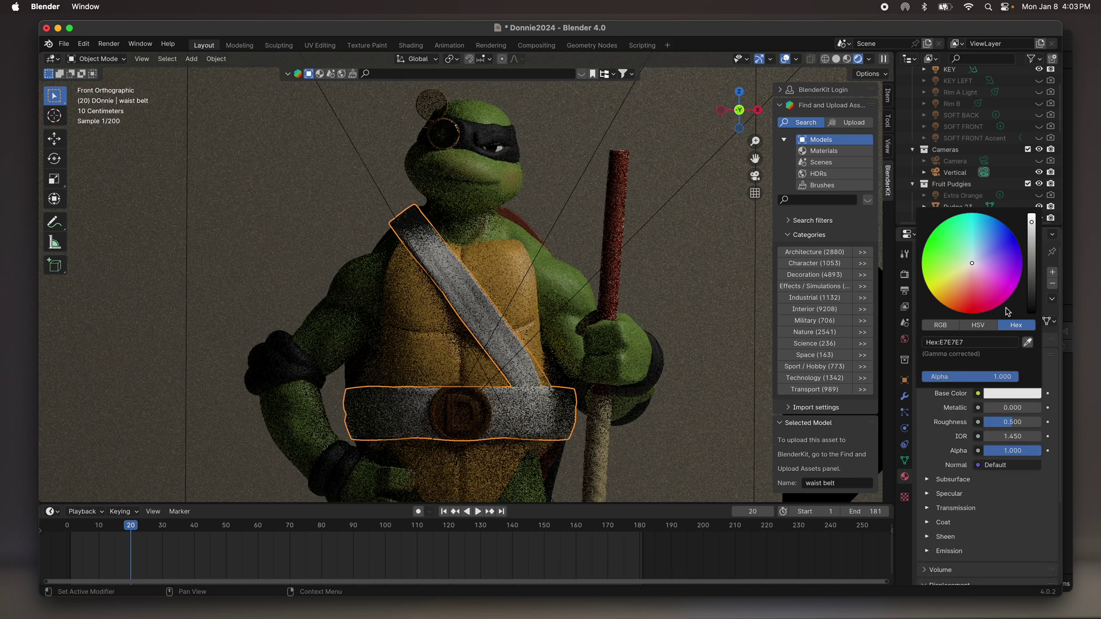
drag(1031, 294, 1031, 312)
scroll(488, 347, down, 3)
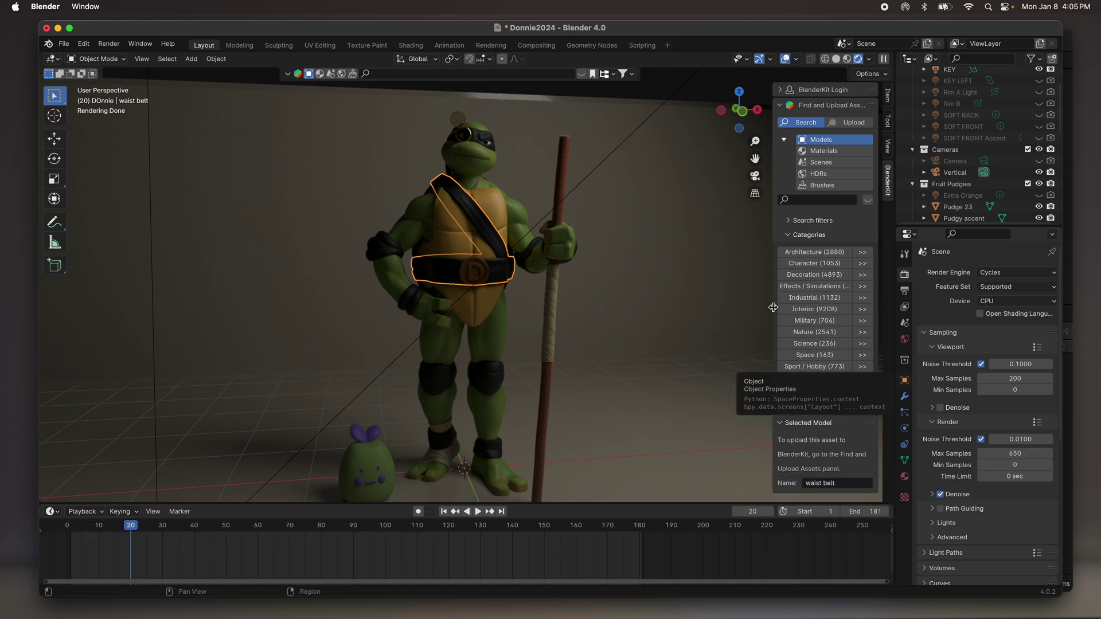
Switch to the Rendering workspace and render the turtle scene as a still image.
click(111, 46)
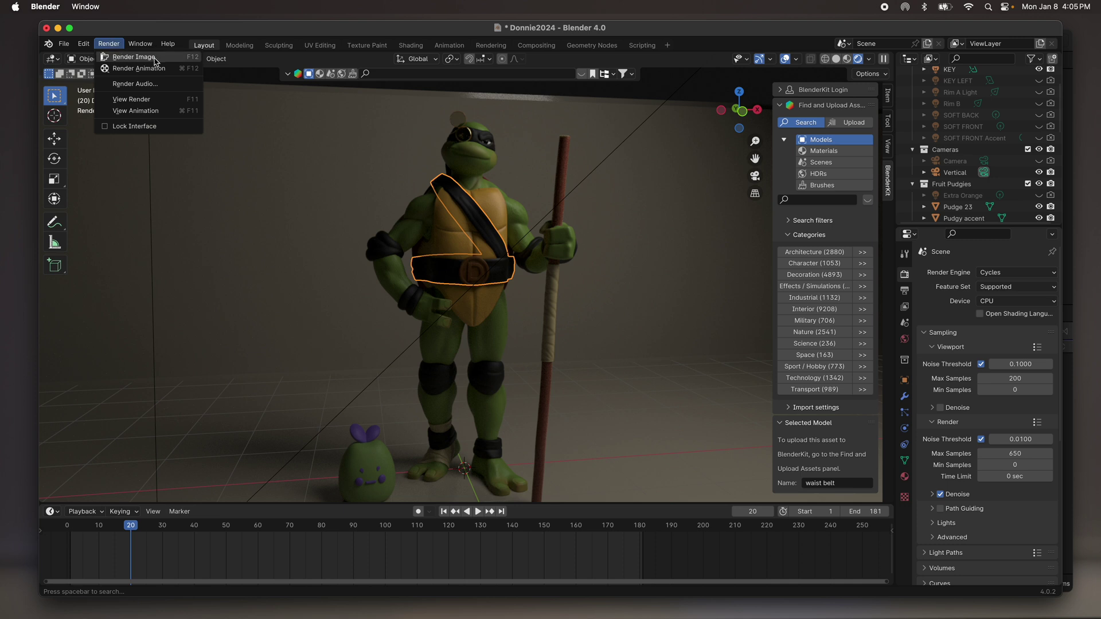
click(499, 47)
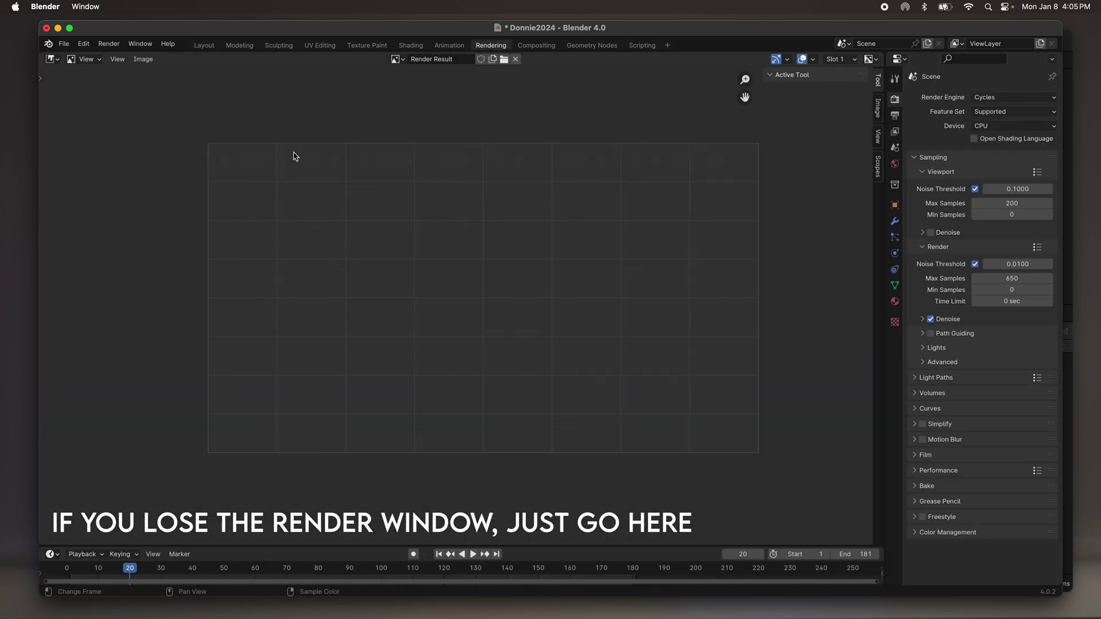
click(108, 44)
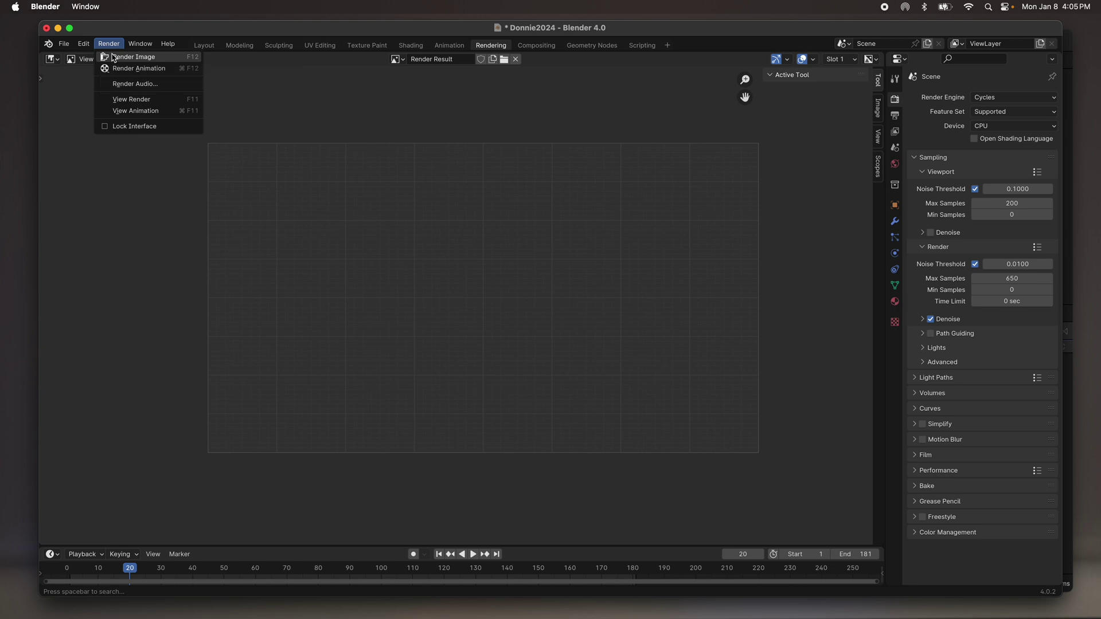
click(114, 57)
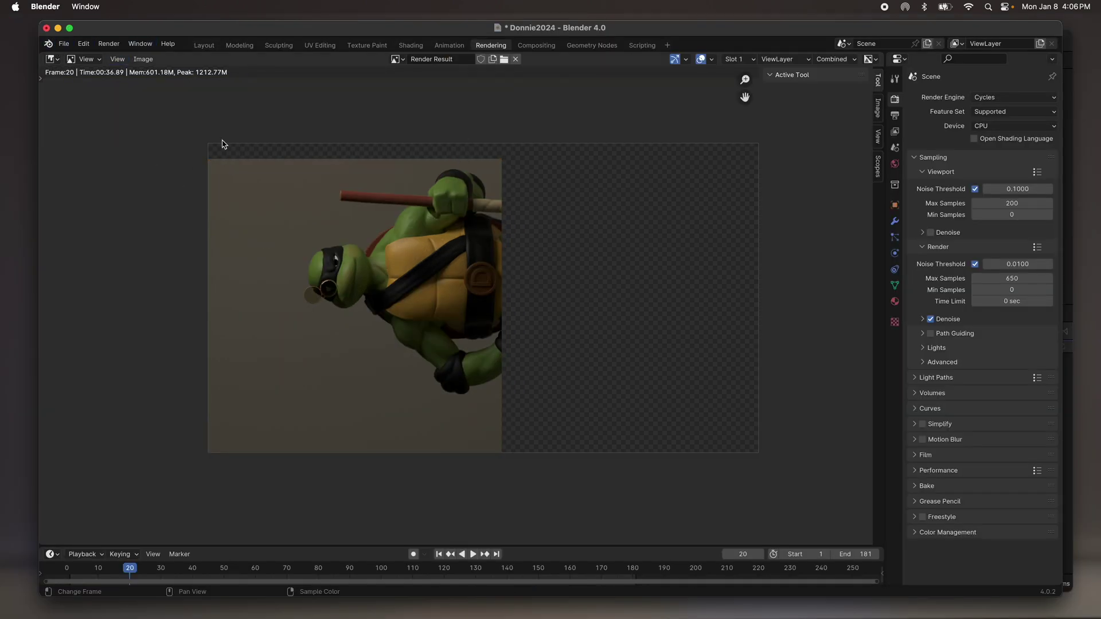
Save the rendered turtle image as a PNG named blackdonnie in the BLENDER folder.
click(144, 59)
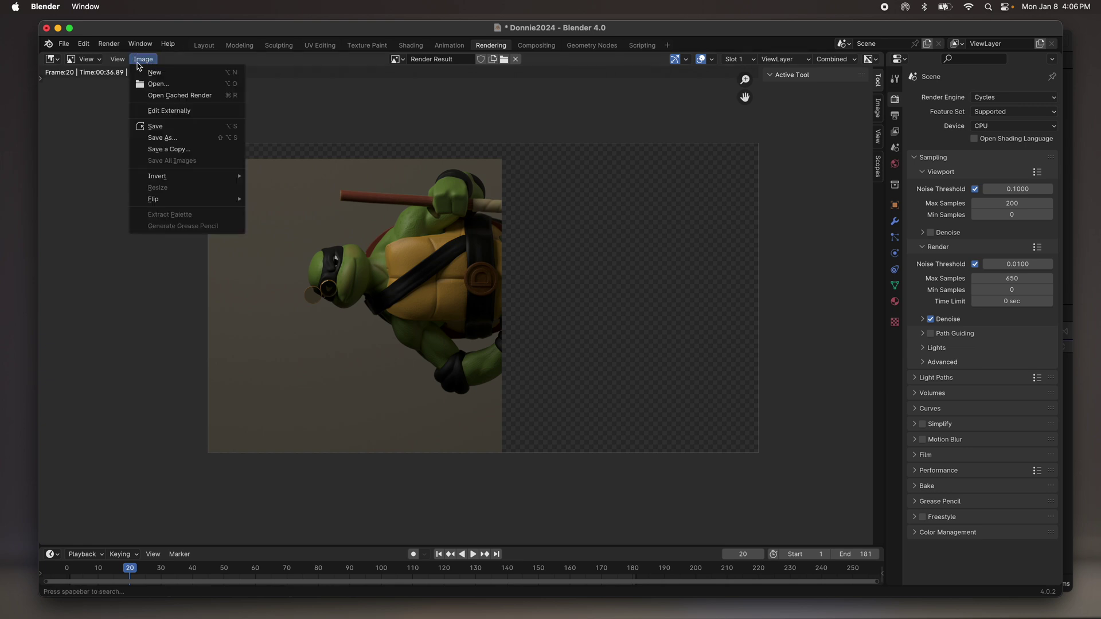
click(155, 126)
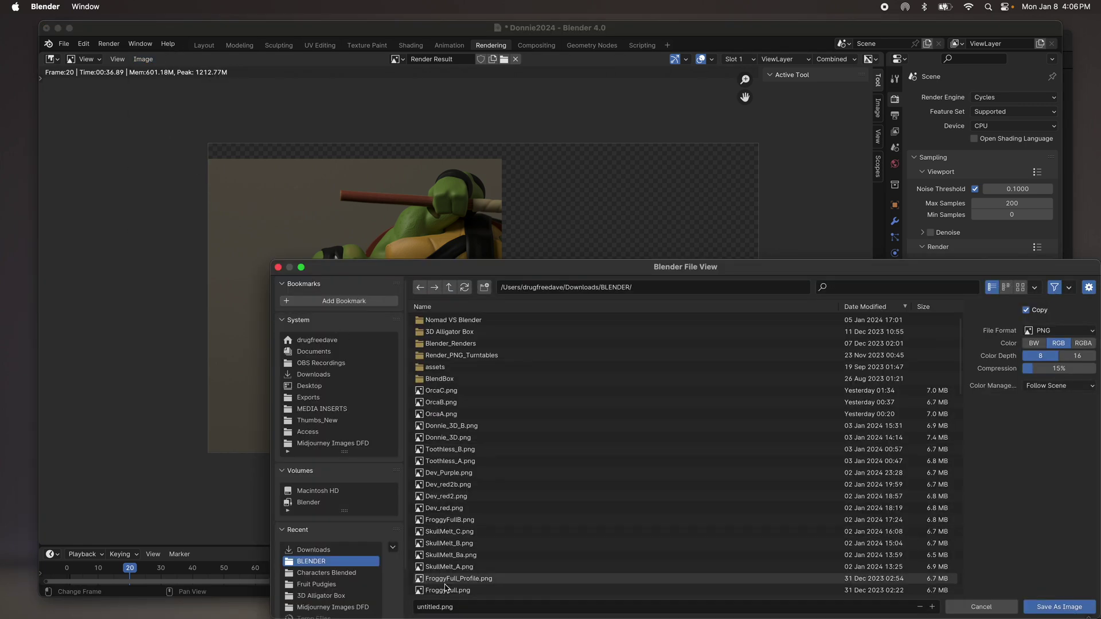
double_click(428, 606)
click(429, 607)
double_click(429, 607)
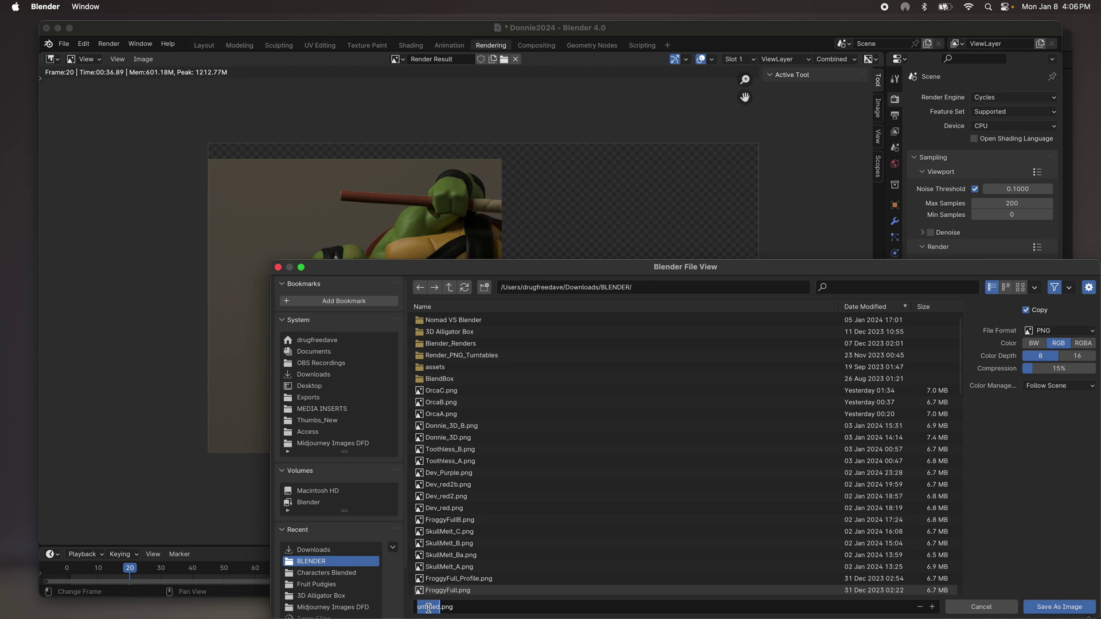
text(blackdonnie)
click(1041, 608)
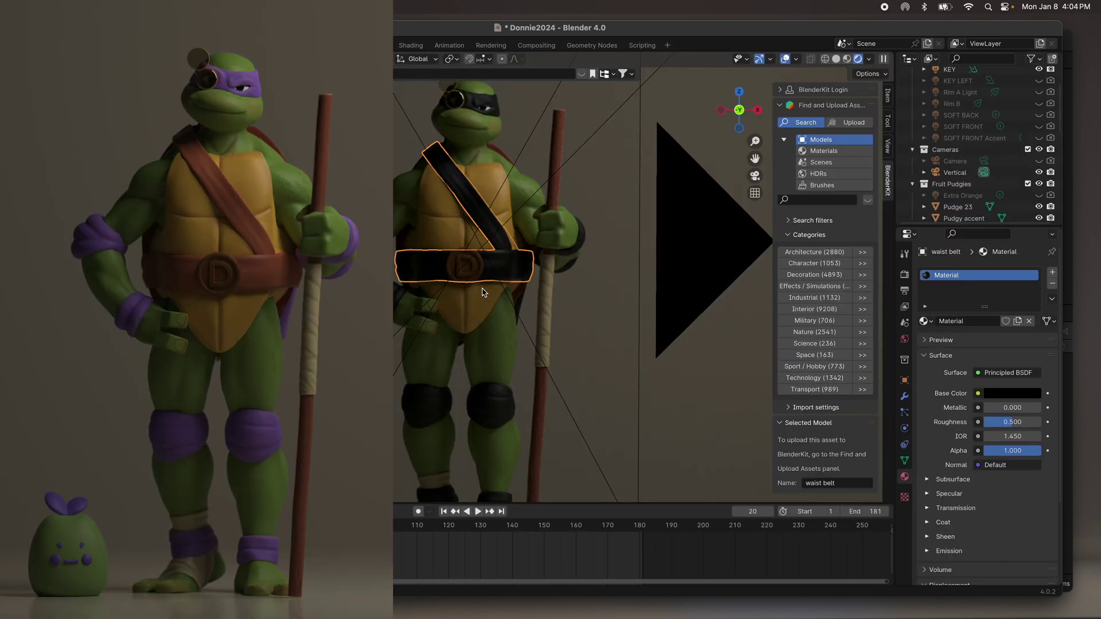
scroll(484, 291, down, 5)
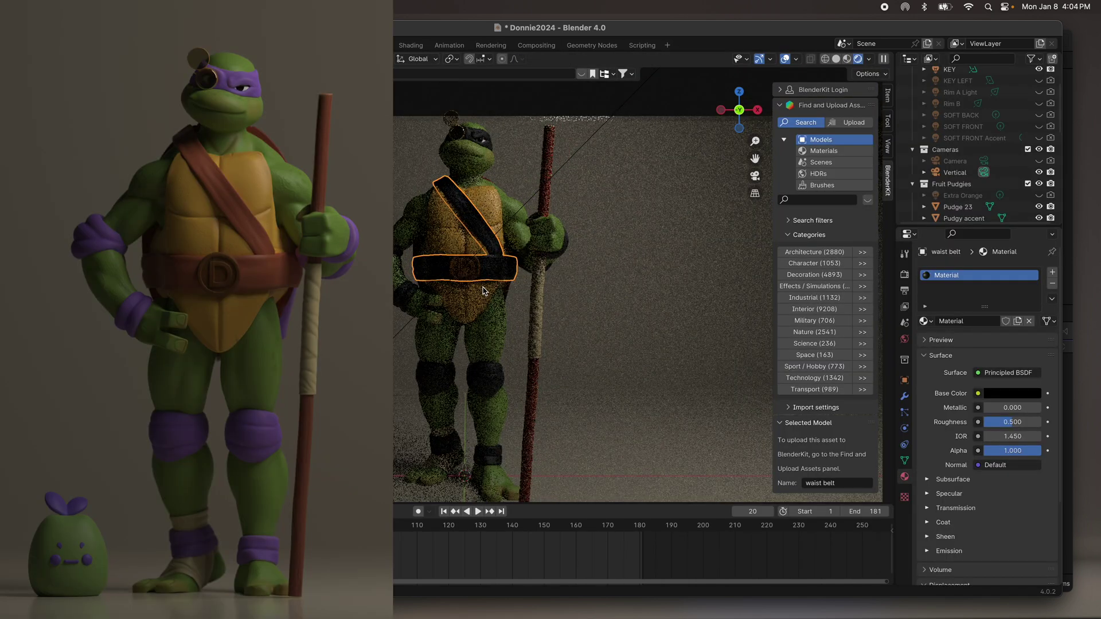
scroll(484, 290, left, 5)
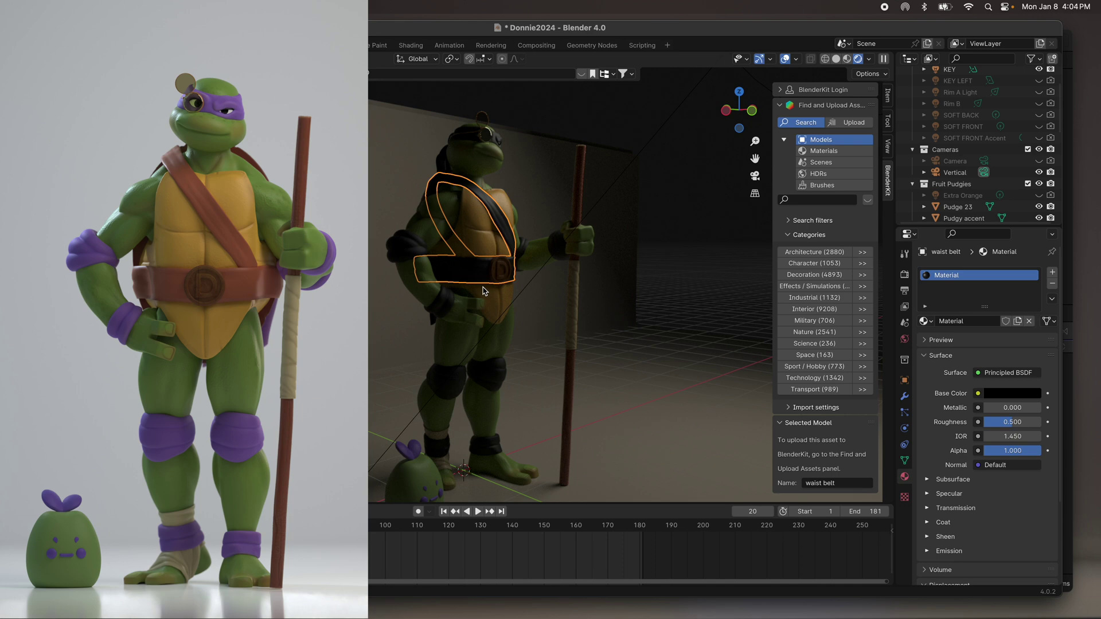
scroll(485, 291, right, 5)
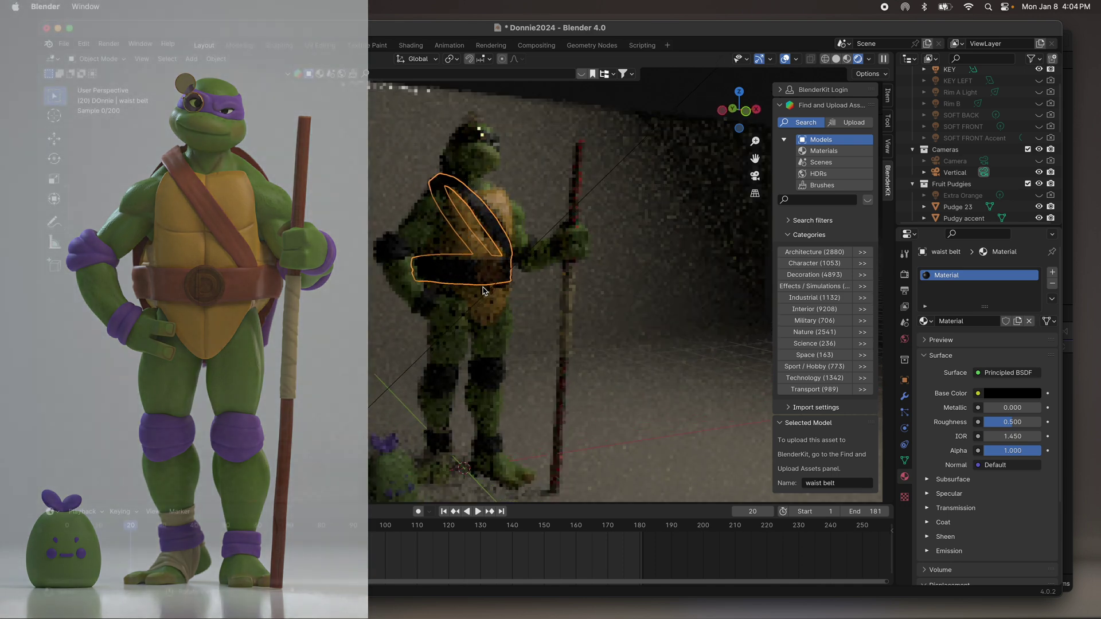